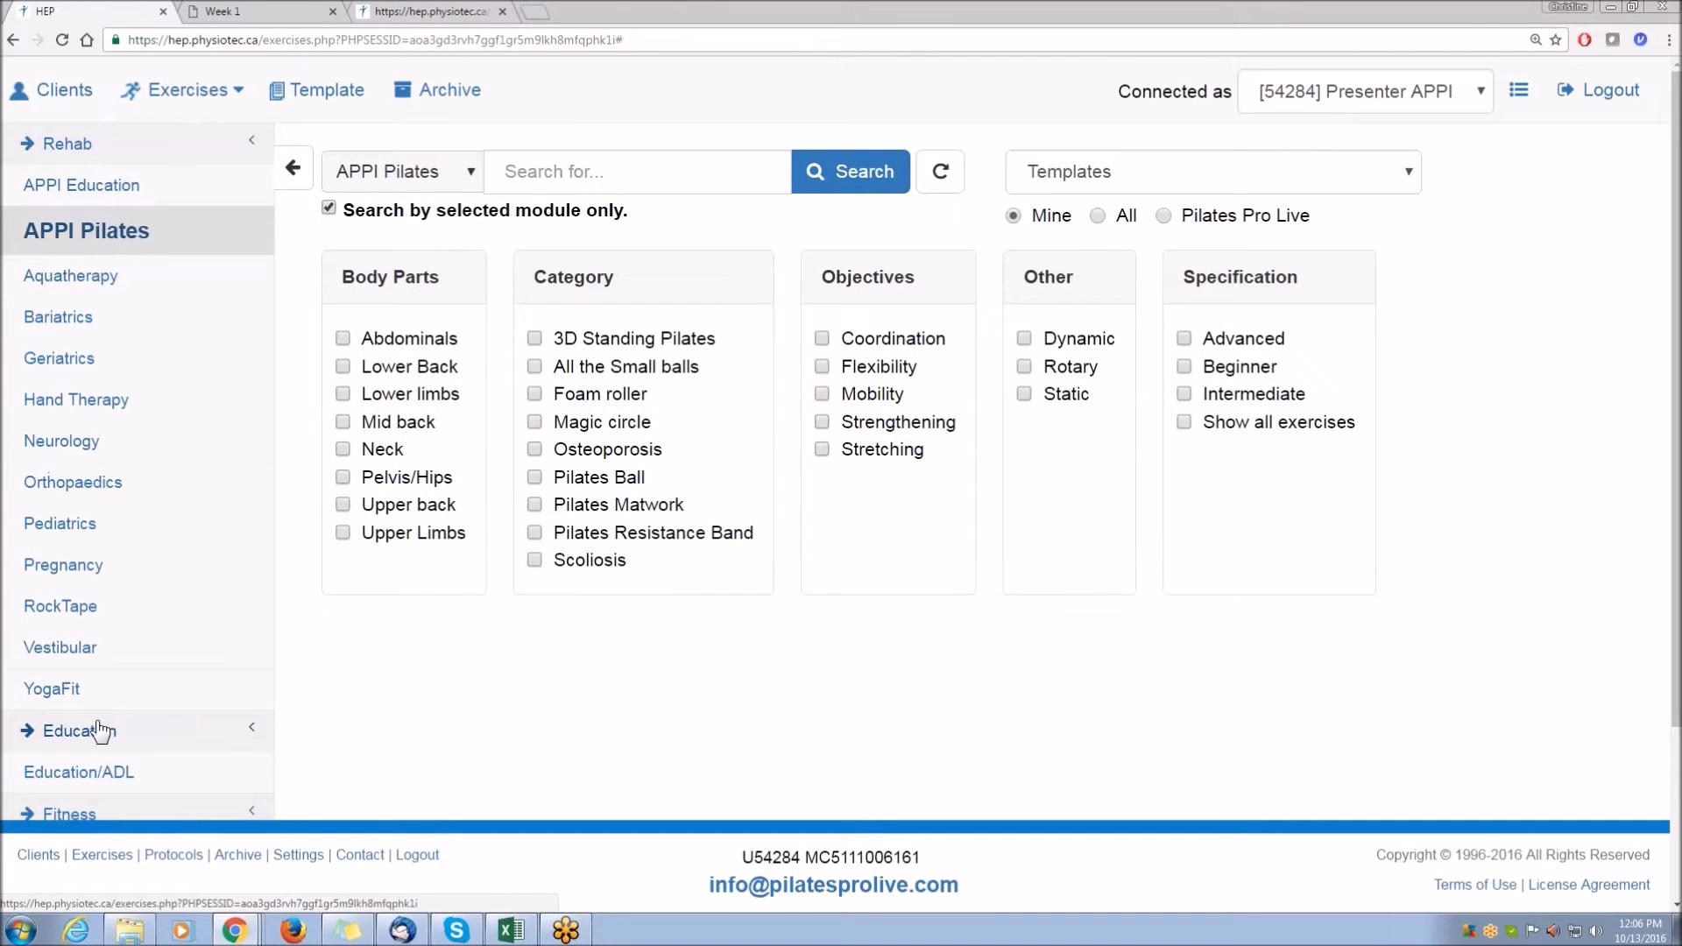
# Filter the APPI Pilates exercises by the Scoliosis category and run the search.
pyautogui.scroll(-3, 99, 719)
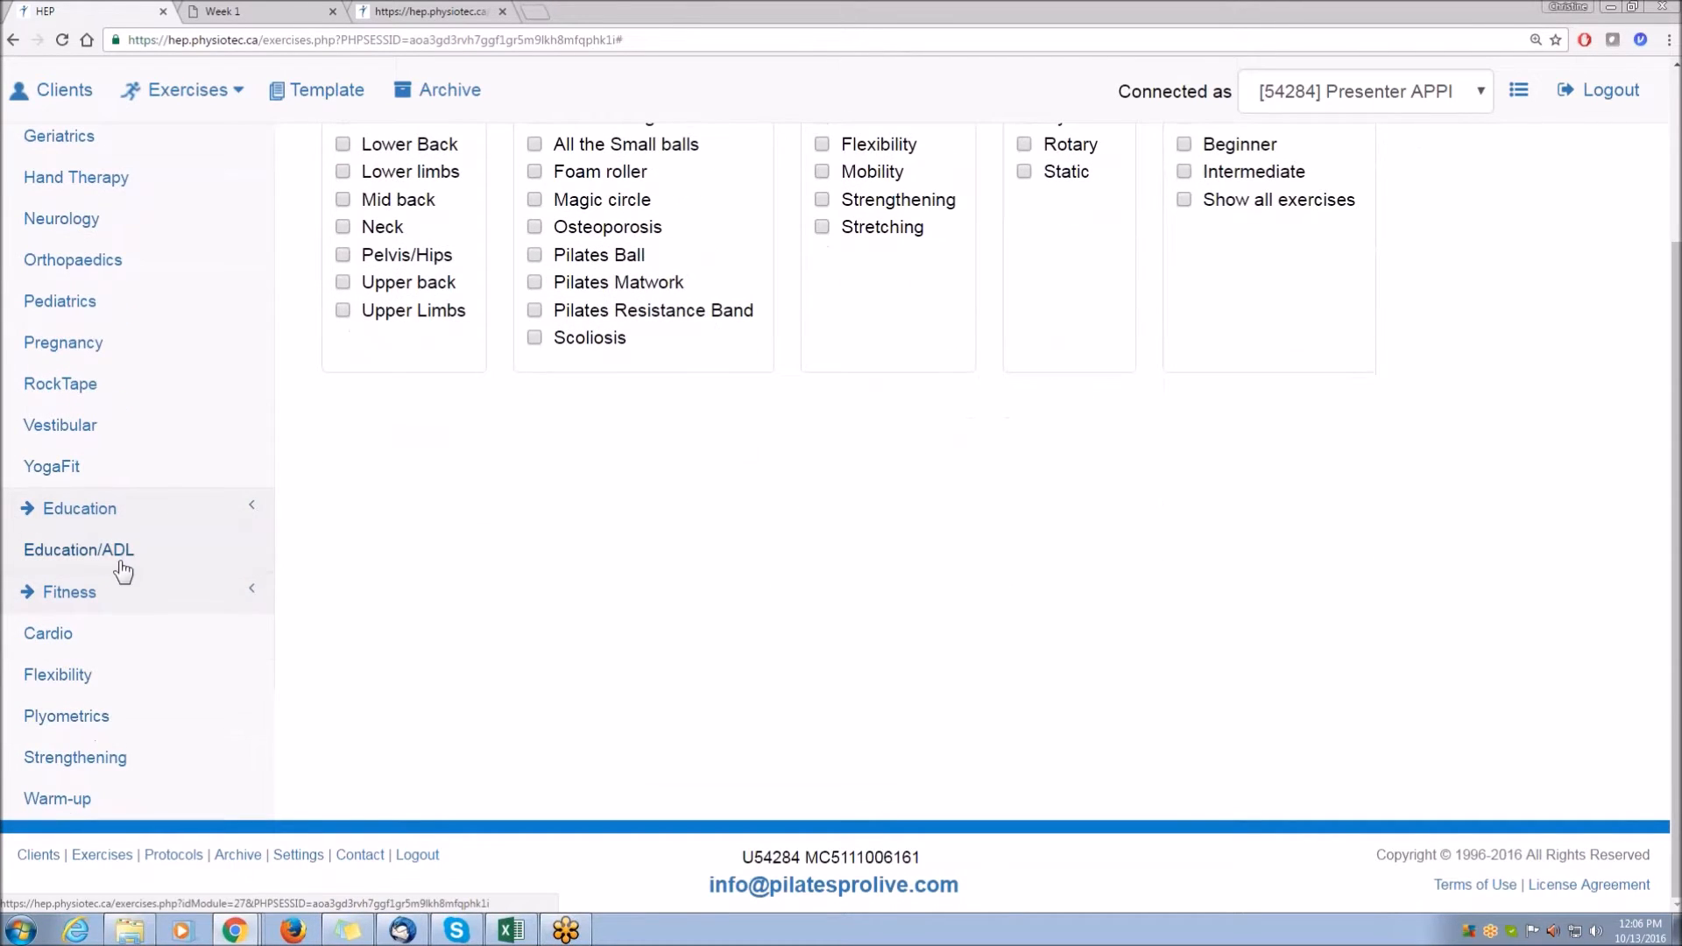
pyautogui.scroll(3, 127, 572)
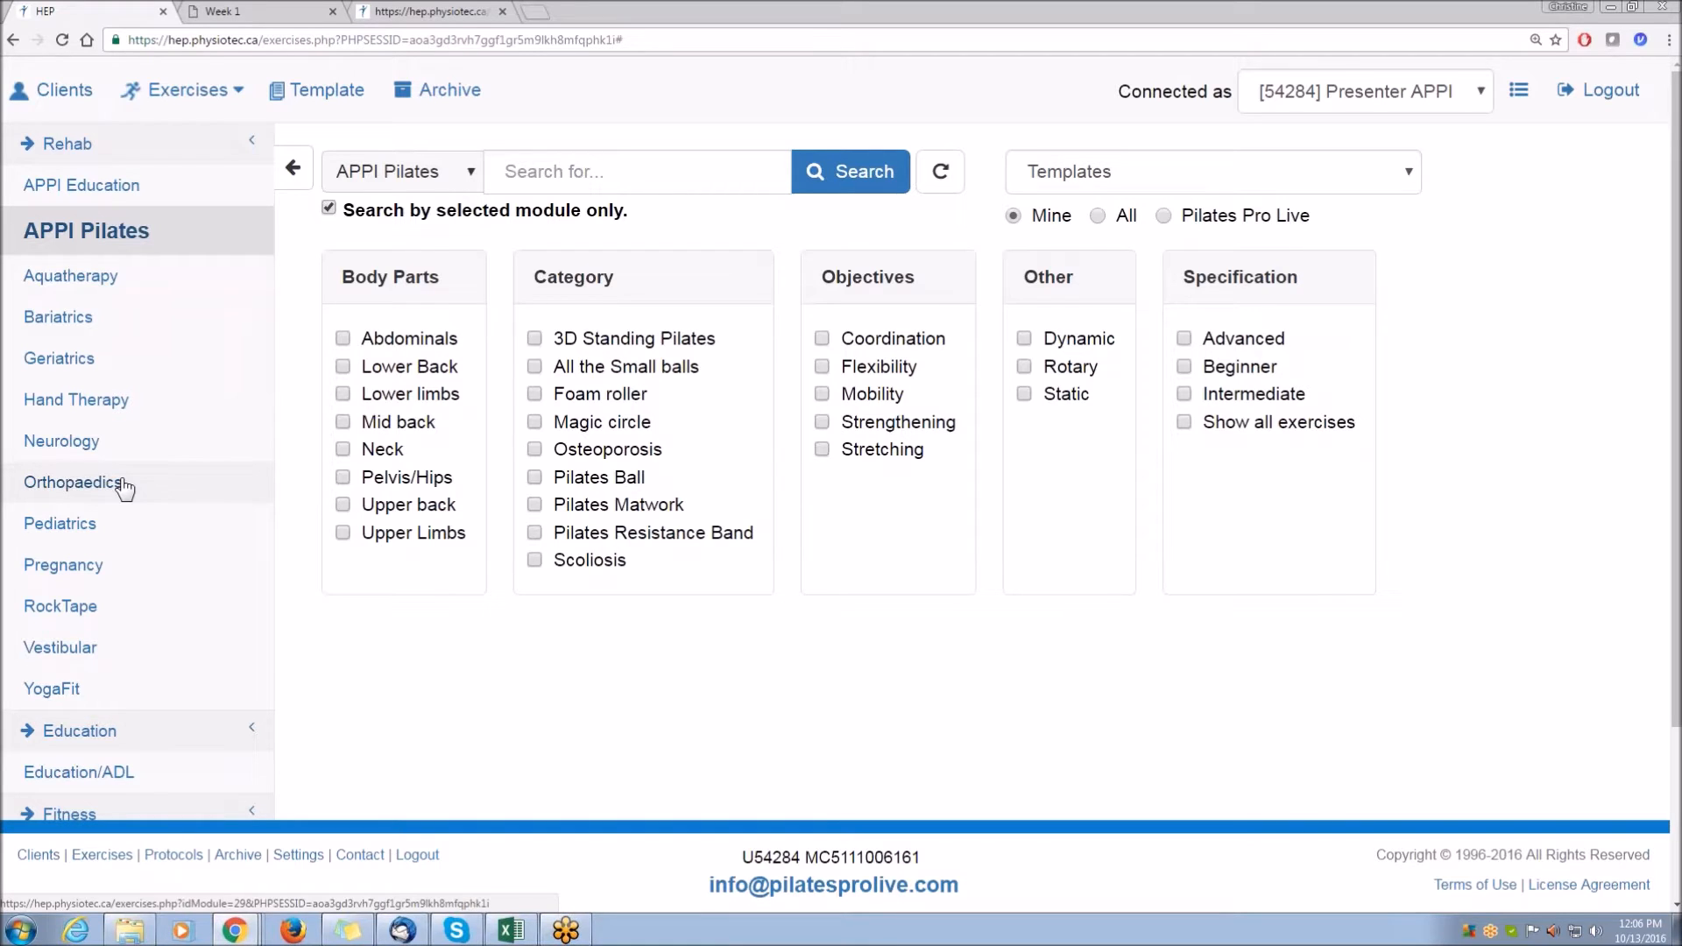
pyautogui.click(292, 168)
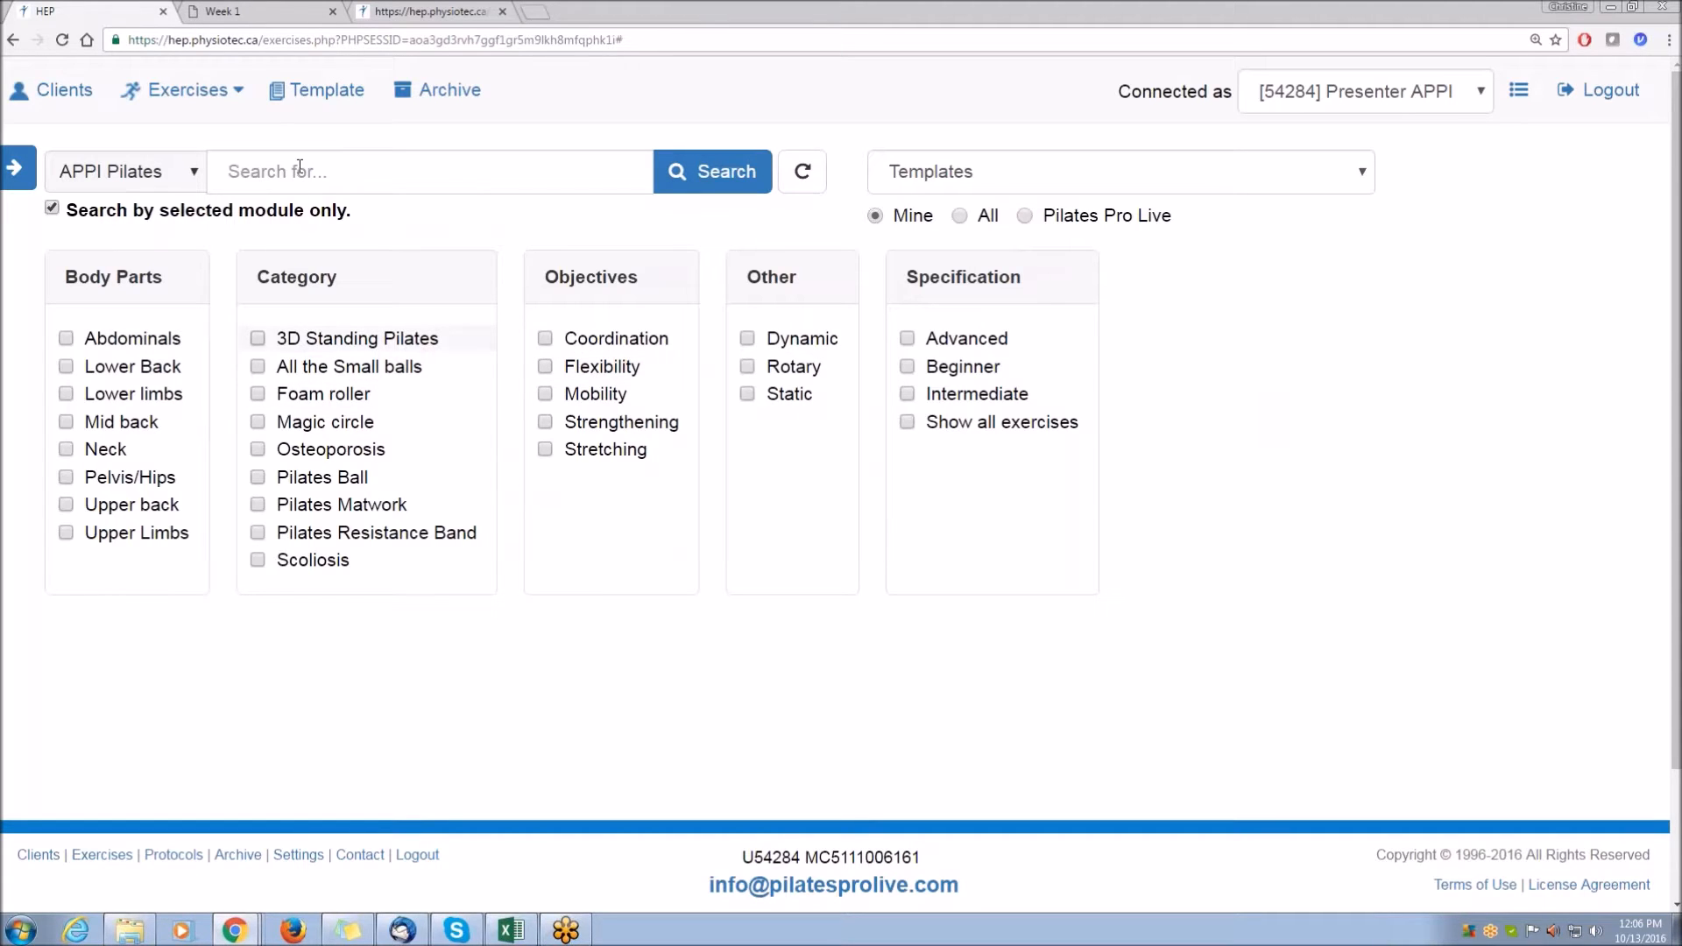
pyautogui.click(172, 171)
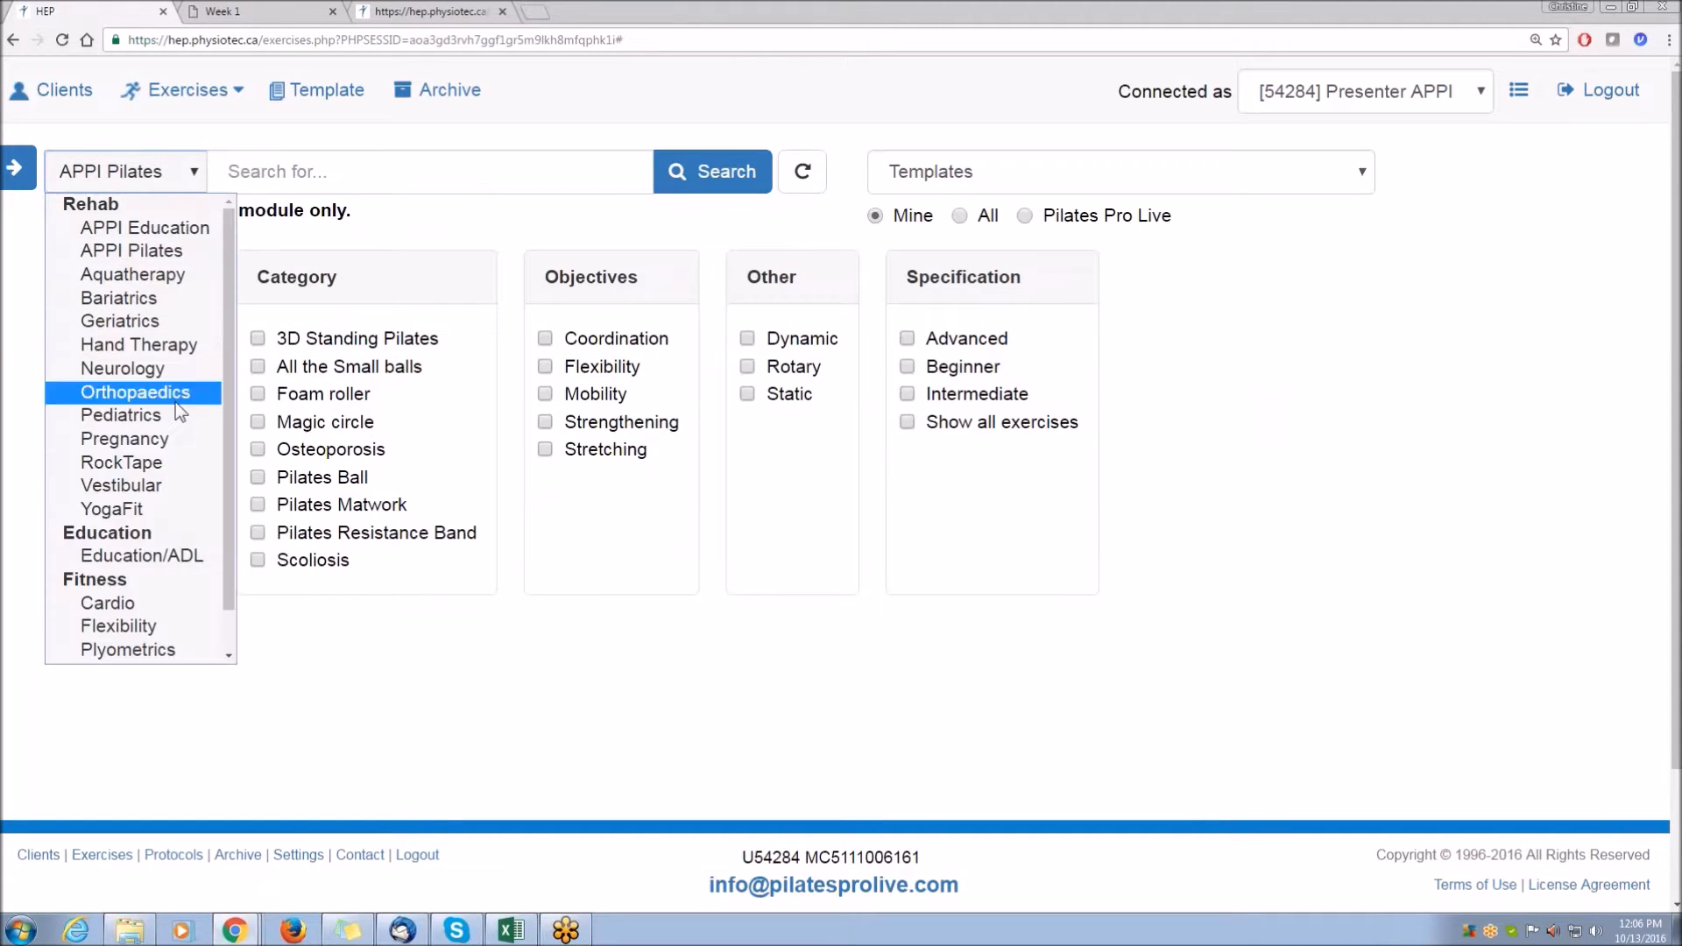
pyautogui.click(181, 174)
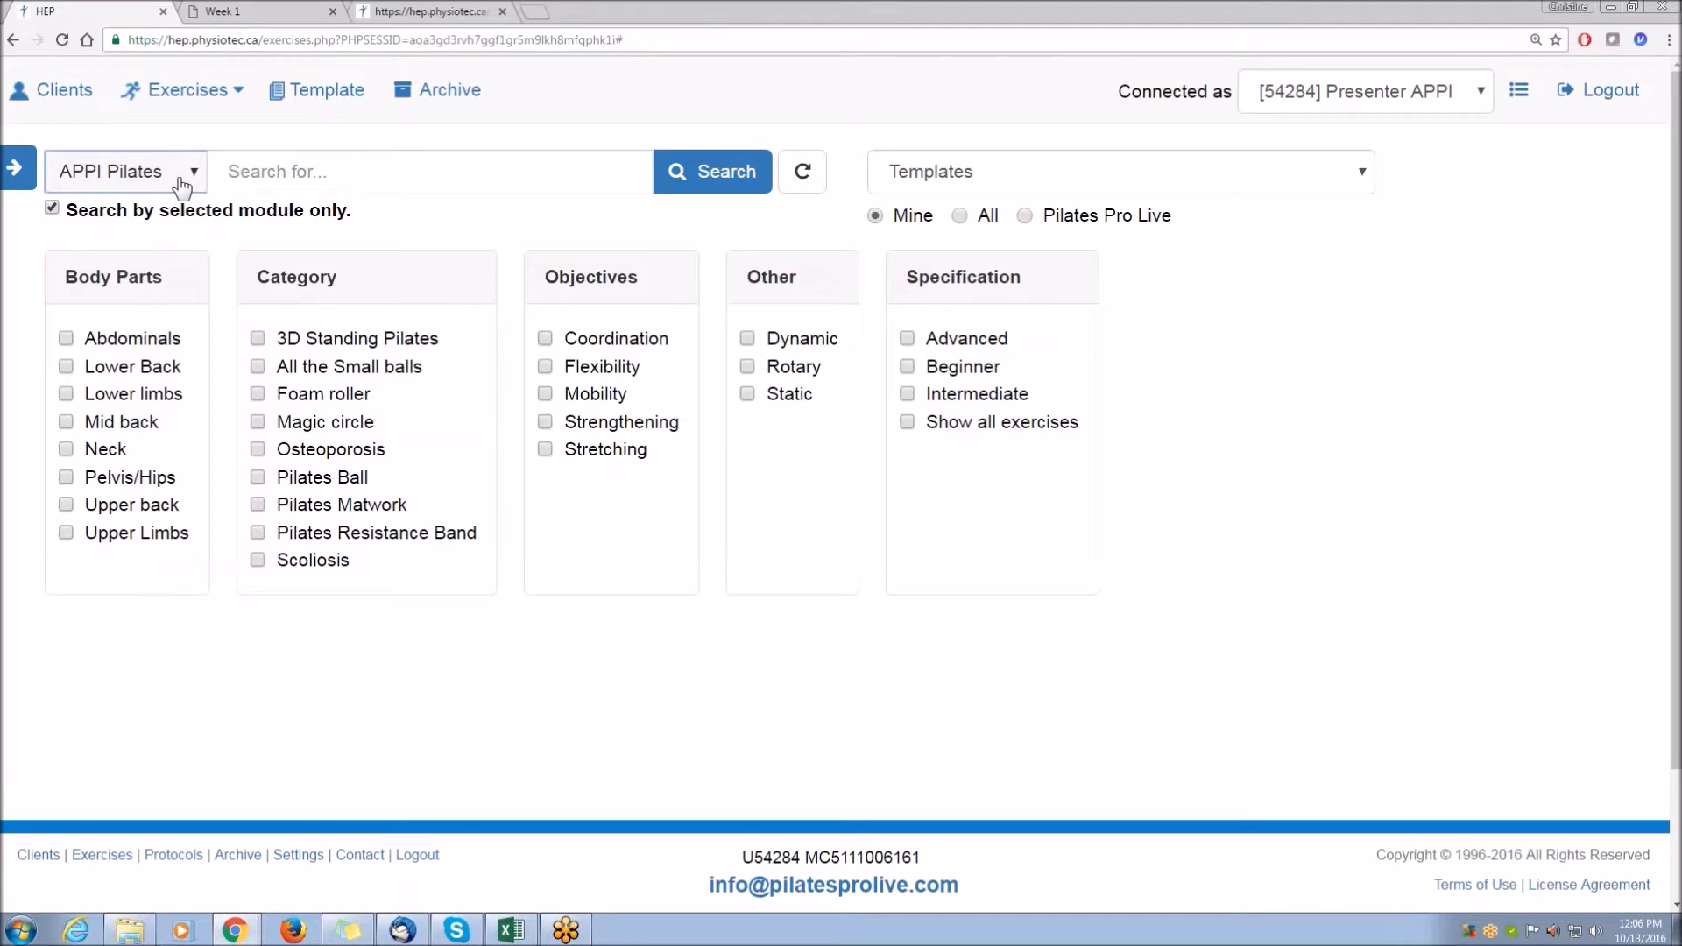
pyautogui.click(258, 561)
pyautogui.click(719, 171)
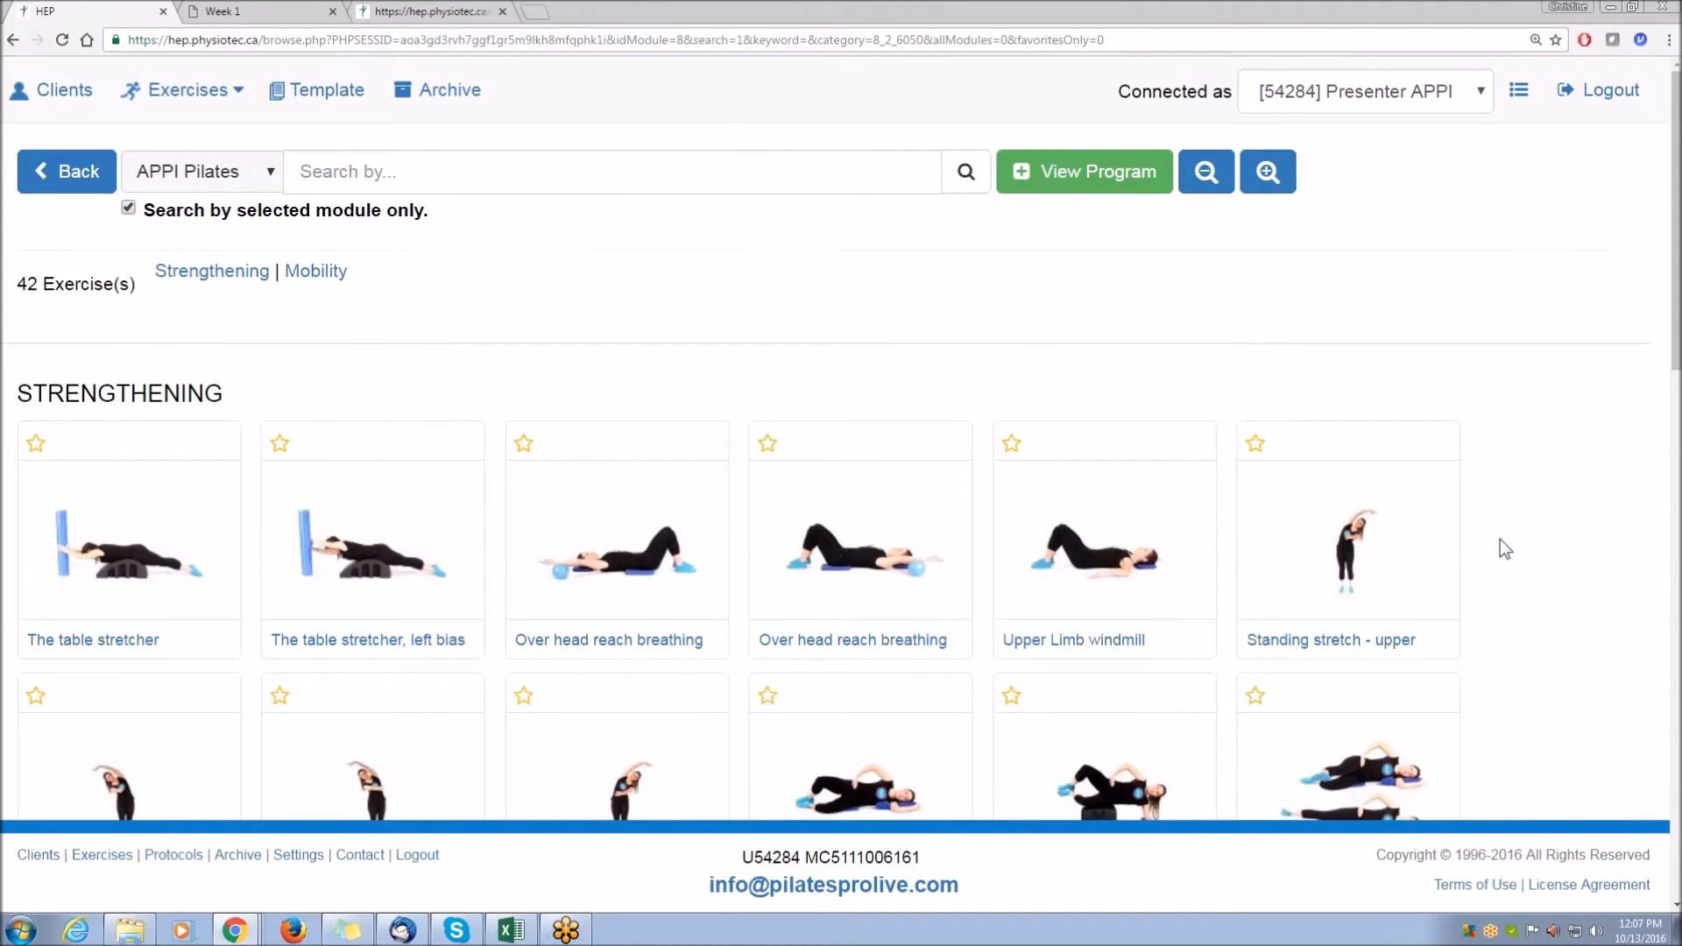
# Add The table stretcher, The table stretcher left bias, Side kick on mat and The ball glide hang to the program.
pyautogui.click(87, 505)
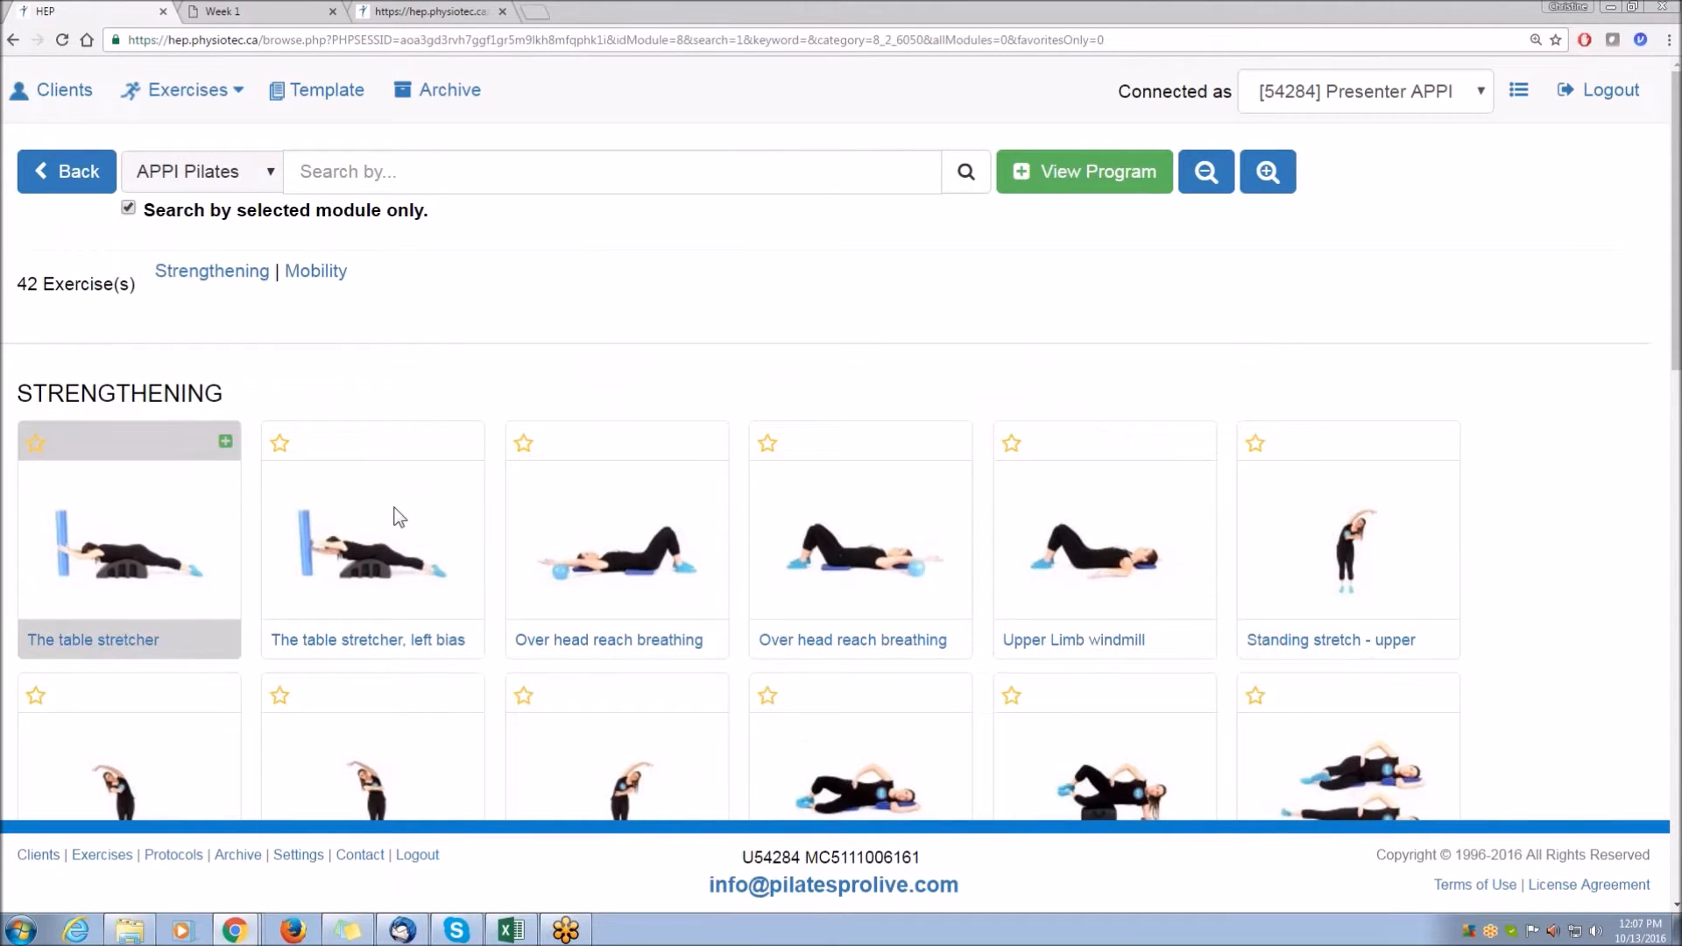
pyautogui.click(391, 514)
pyautogui.scroll(-1, 1027, 539)
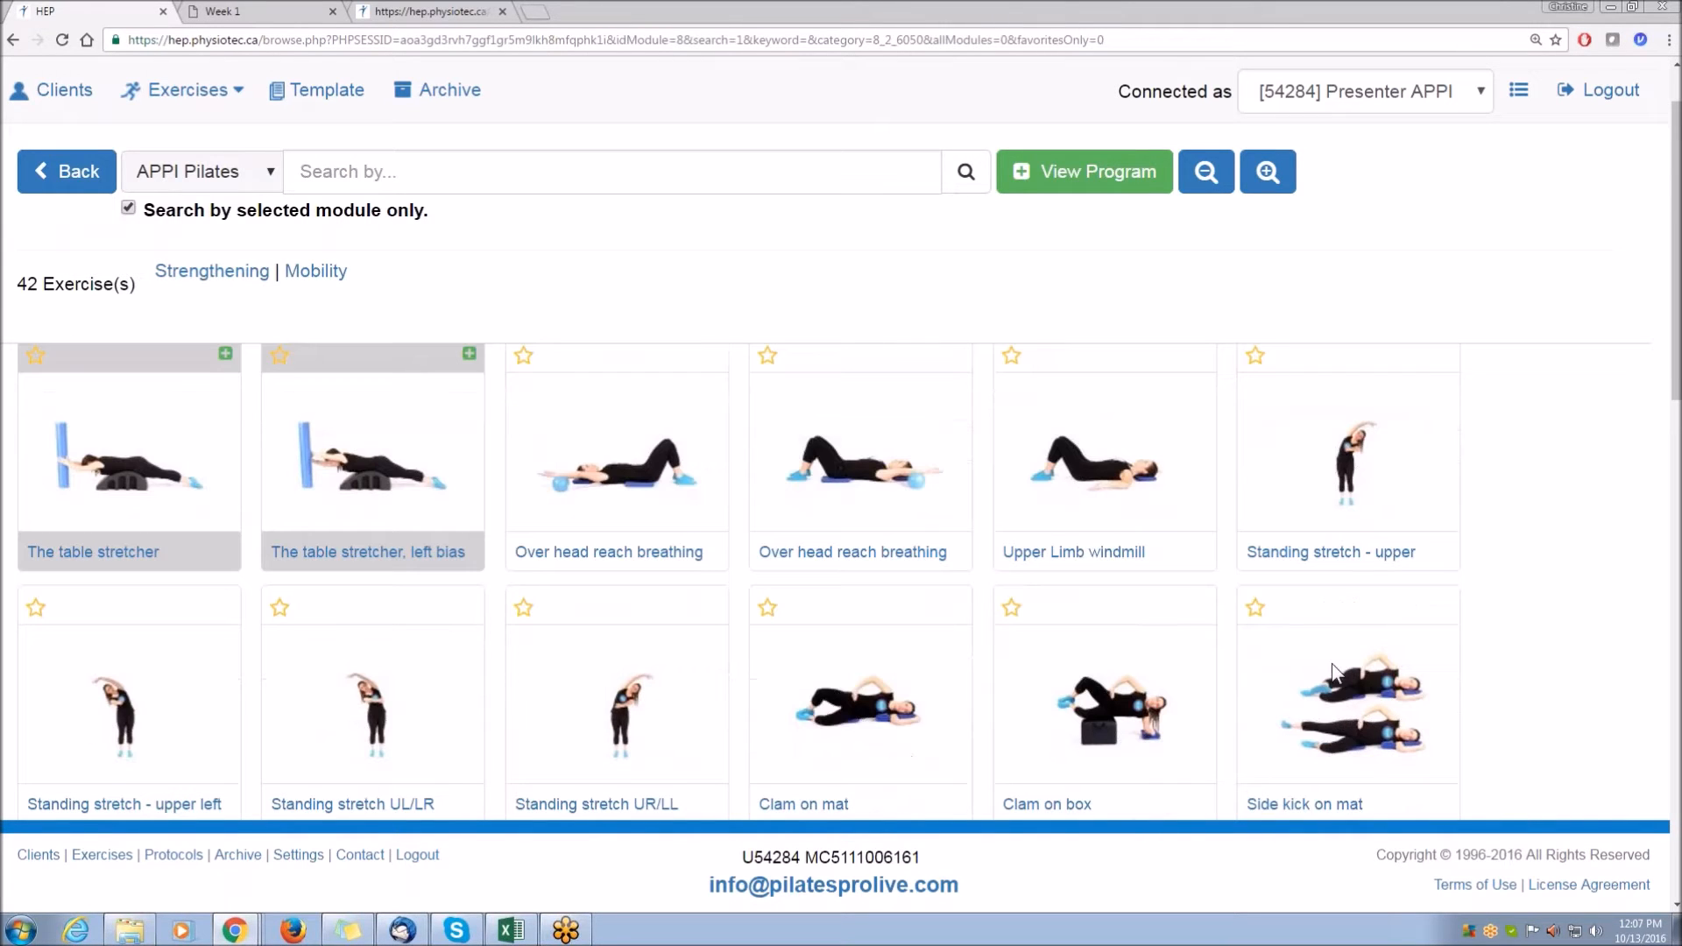
pyautogui.scroll(-9, 800, 613)
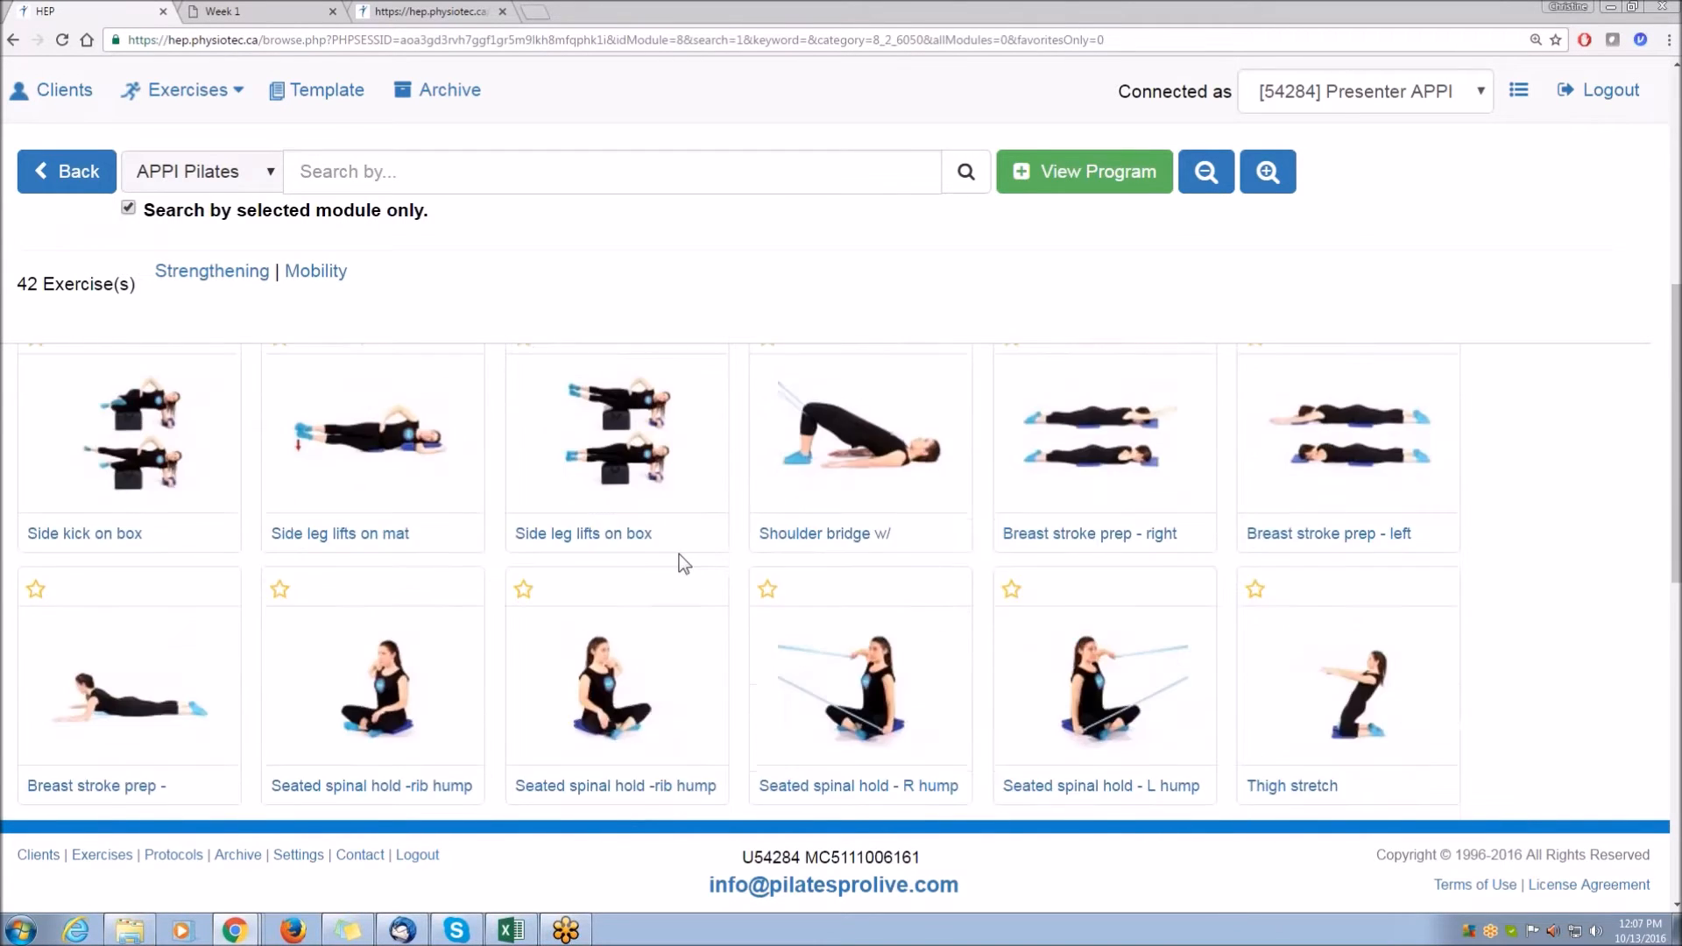
pyautogui.scroll(-2, 671, 551)
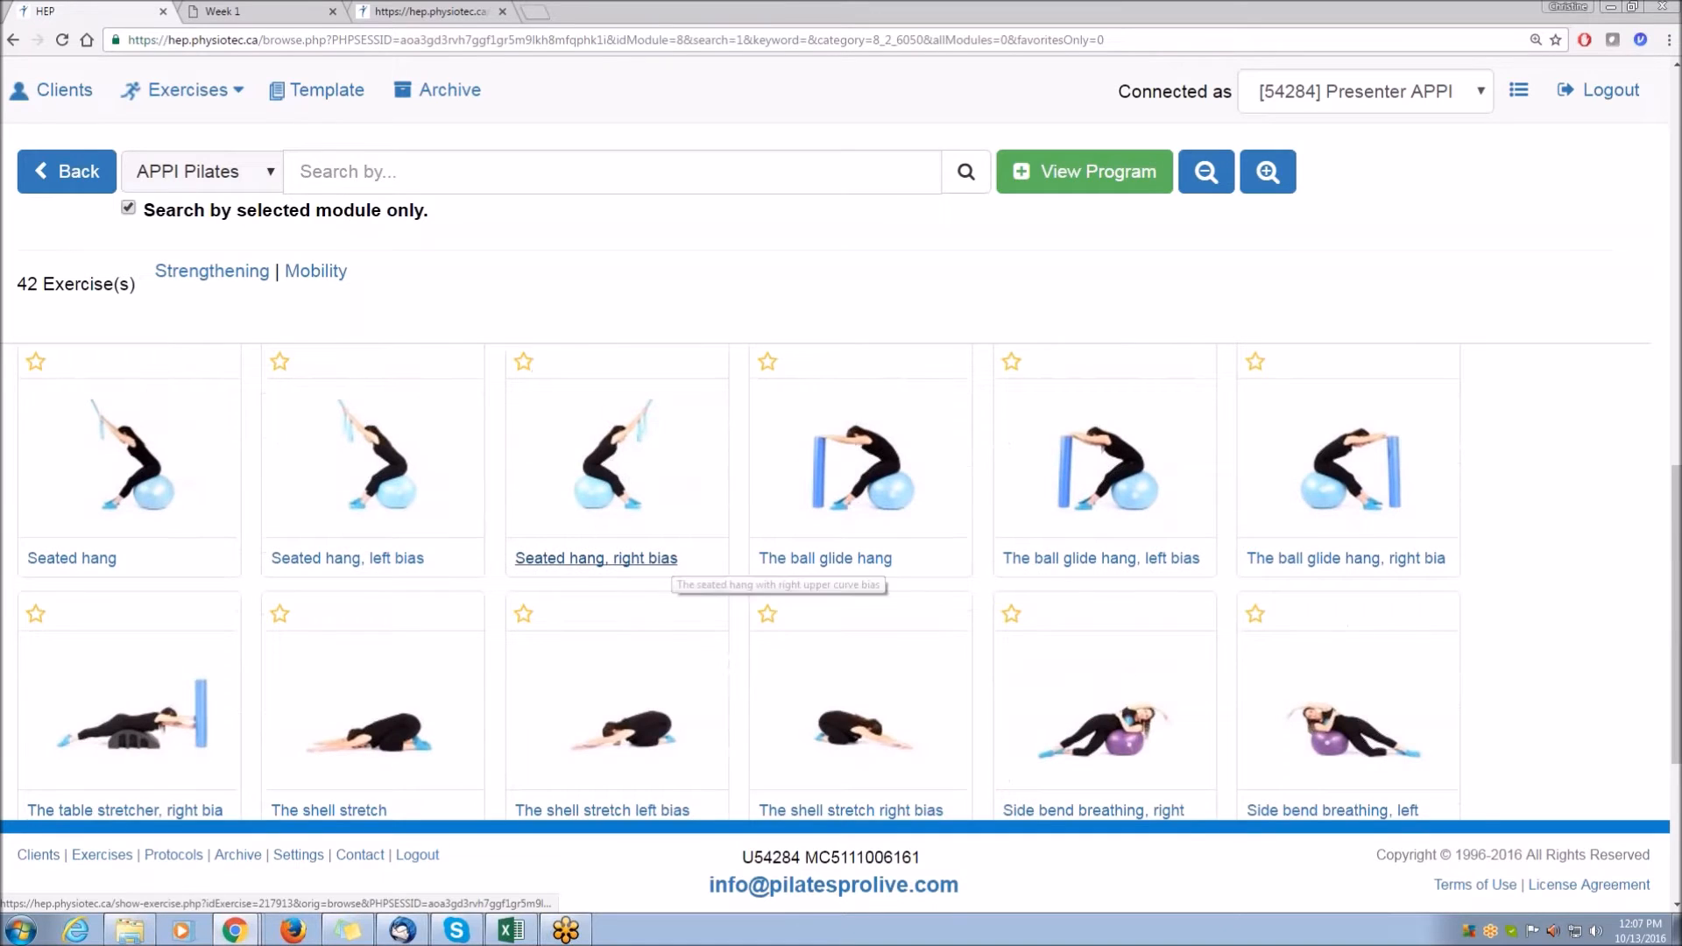
pyautogui.click(831, 455)
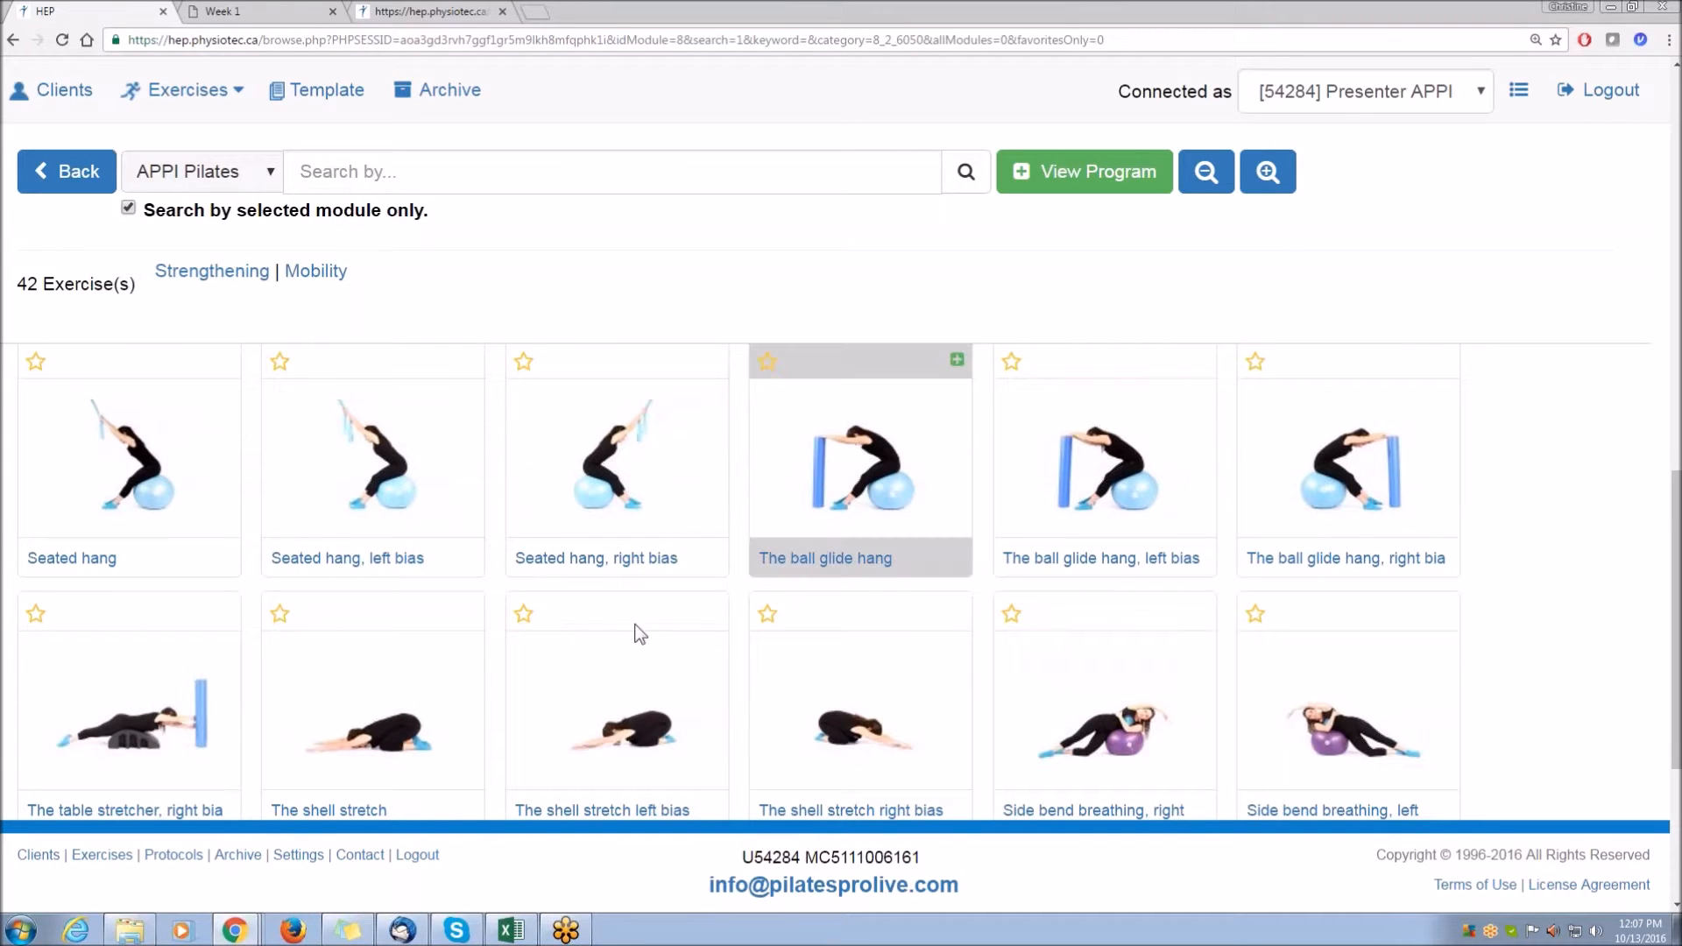
pyautogui.scroll(10, 630, 620)
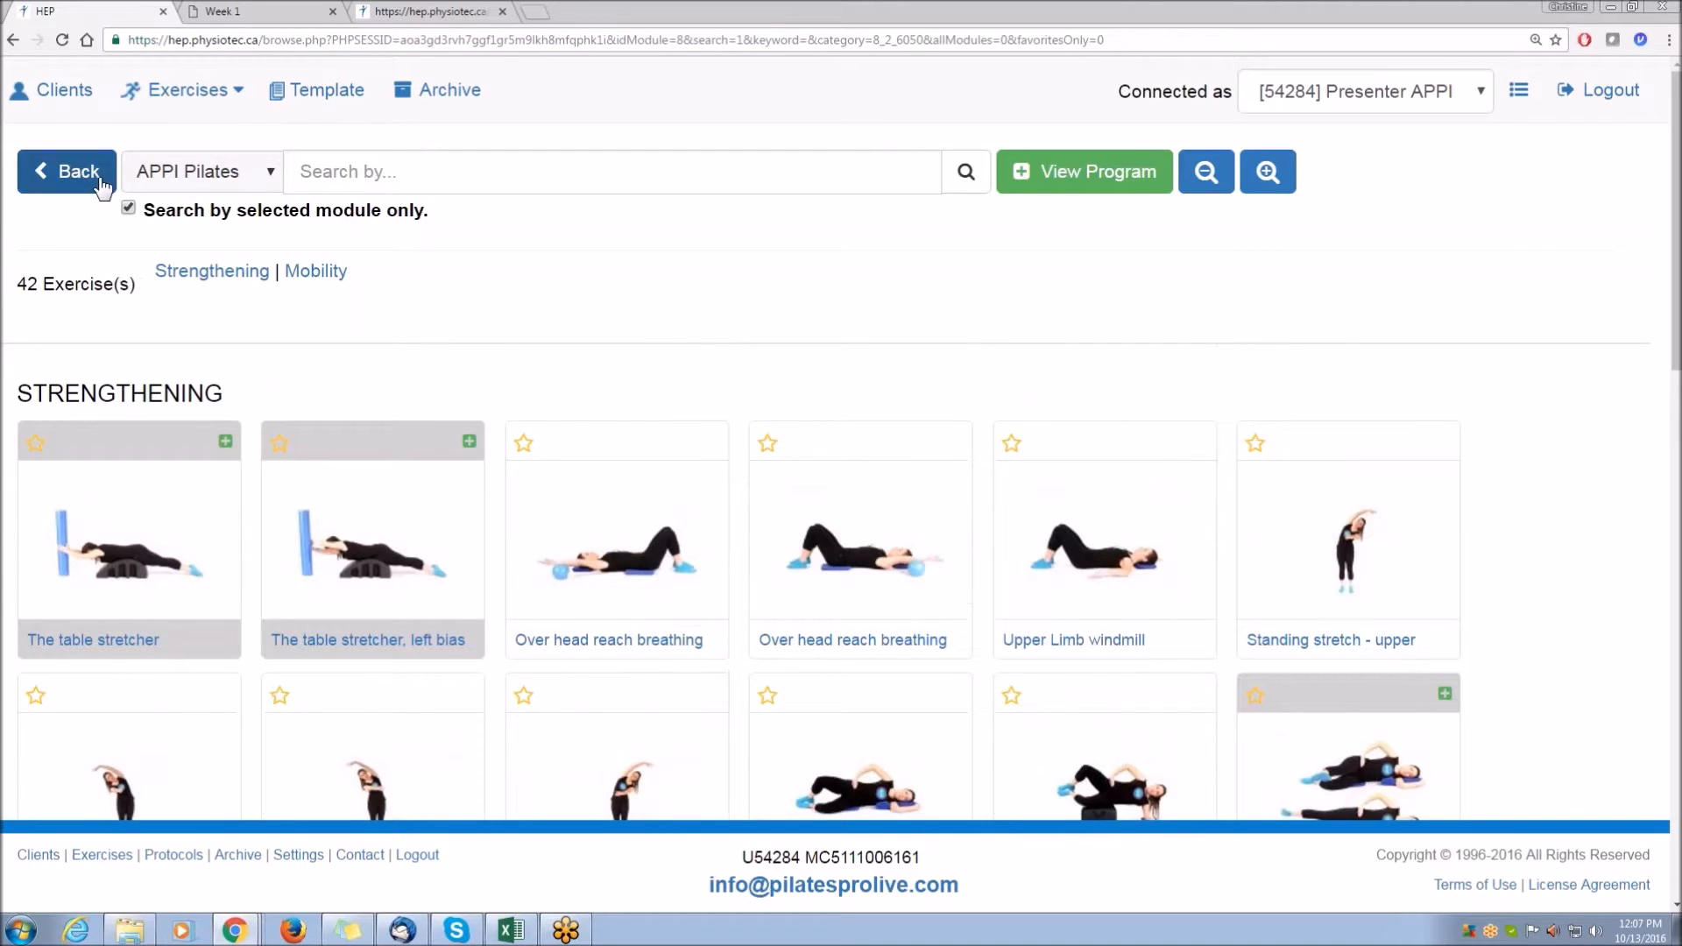
# Switch the exercise module to Orthopaedics and enter lumbar as the search keyword.
pyautogui.click(217, 184)
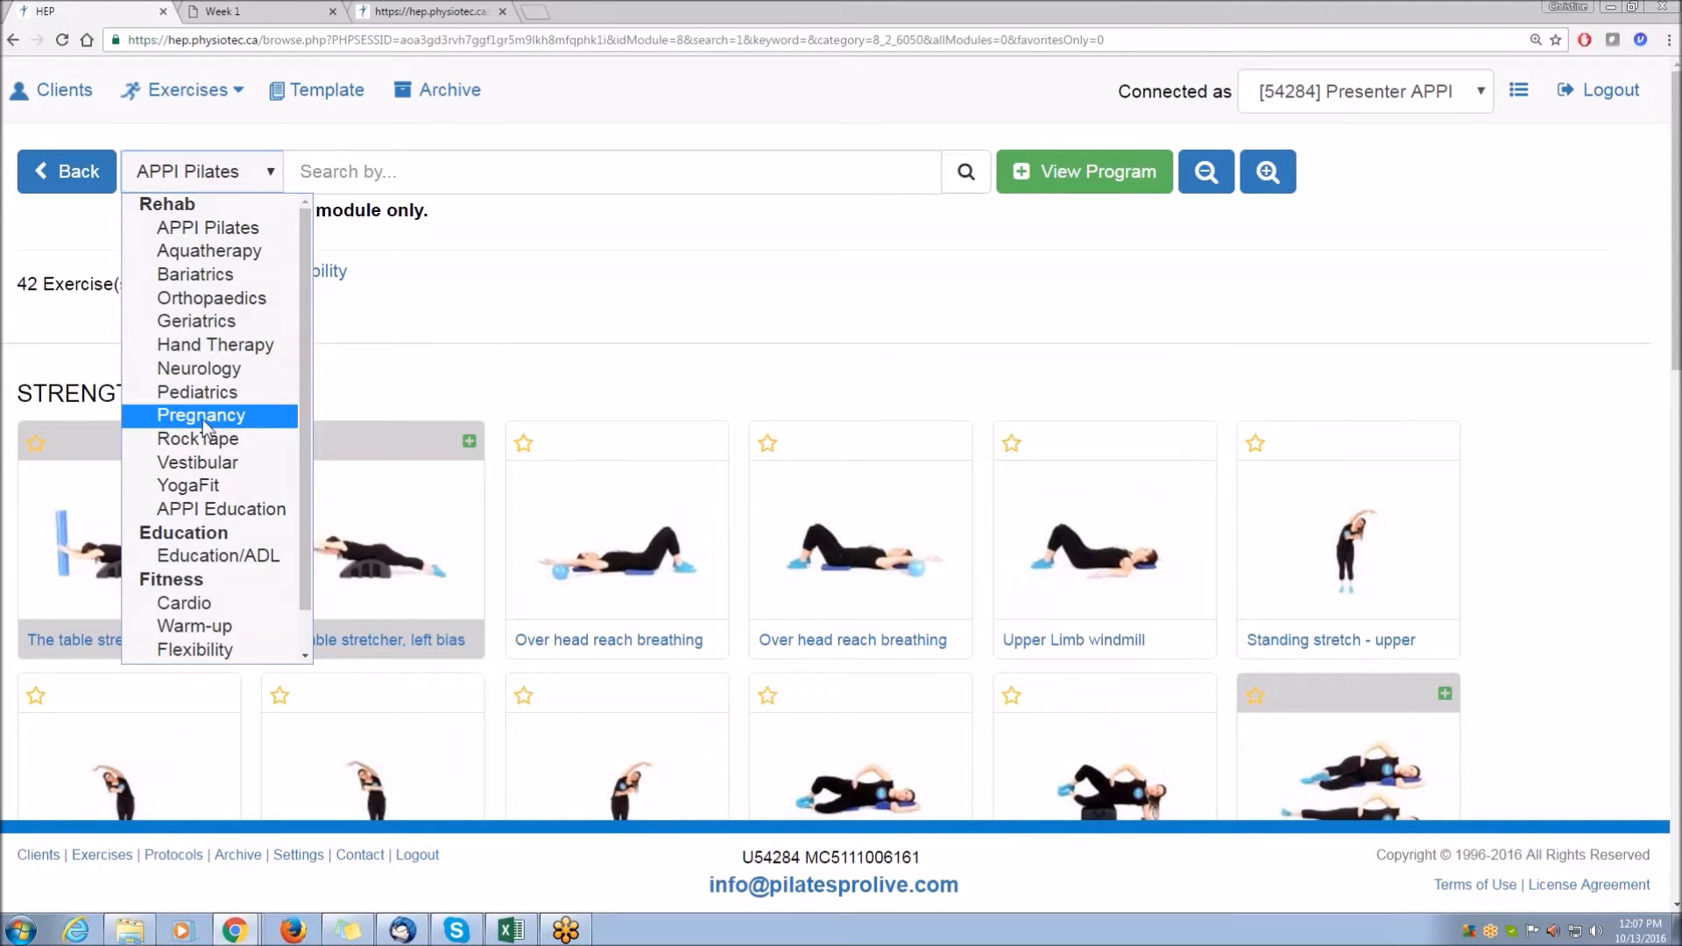
pyautogui.click(197, 298)
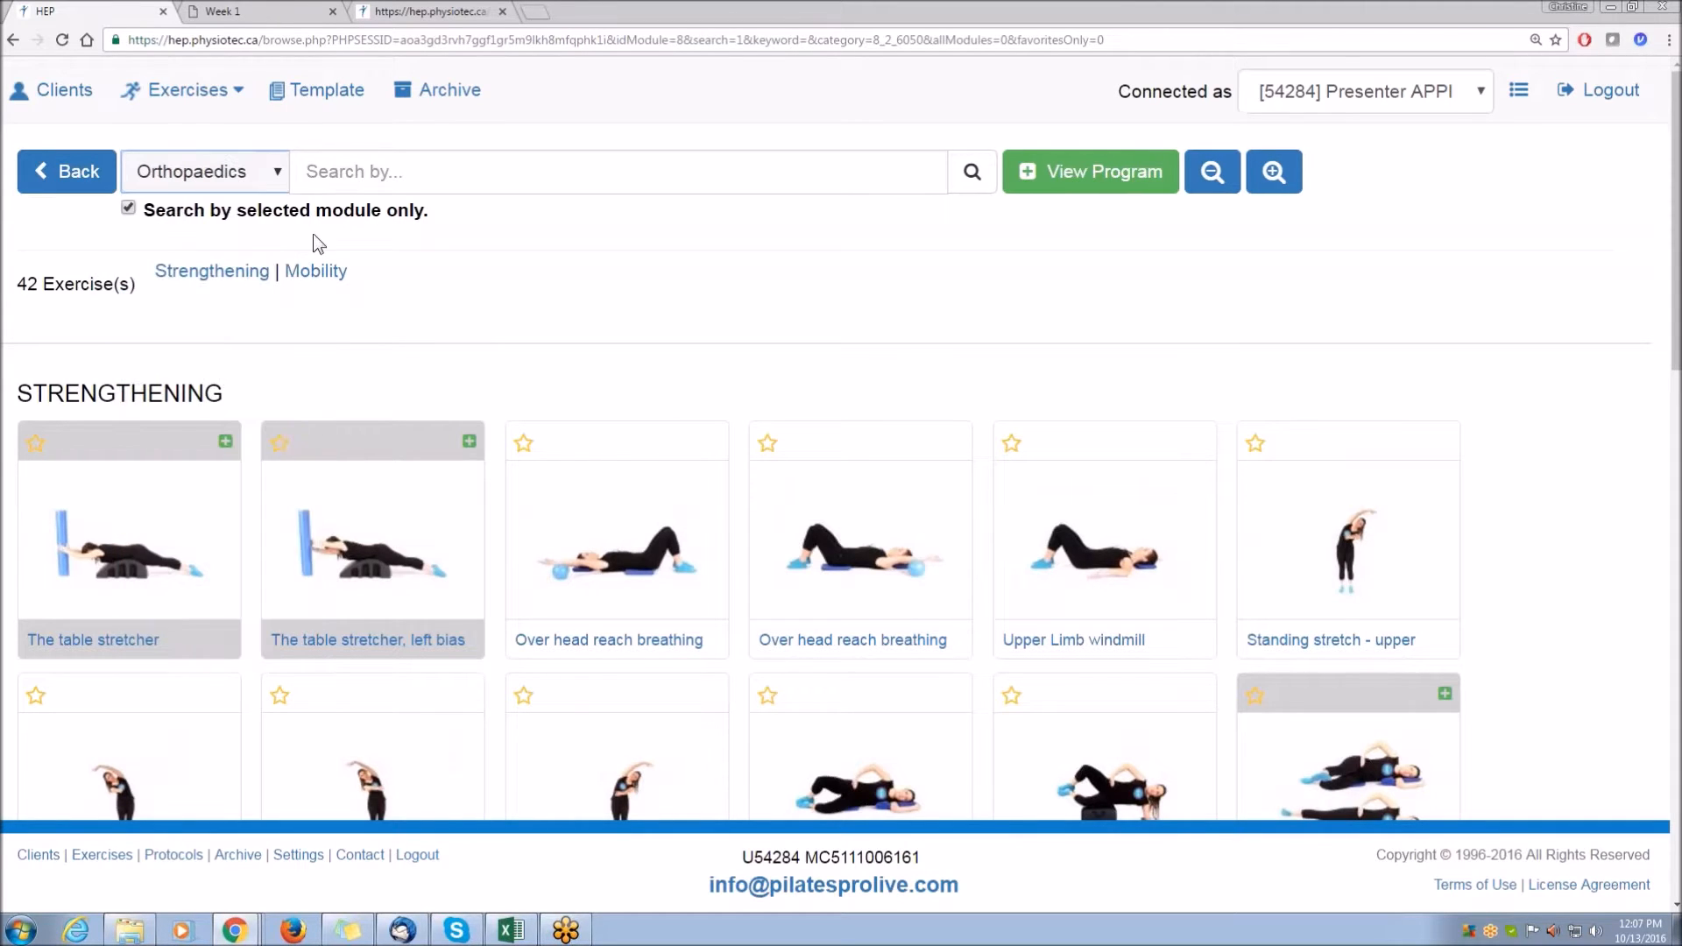
pyautogui.click(388, 168)
pyautogui.write('lumb')
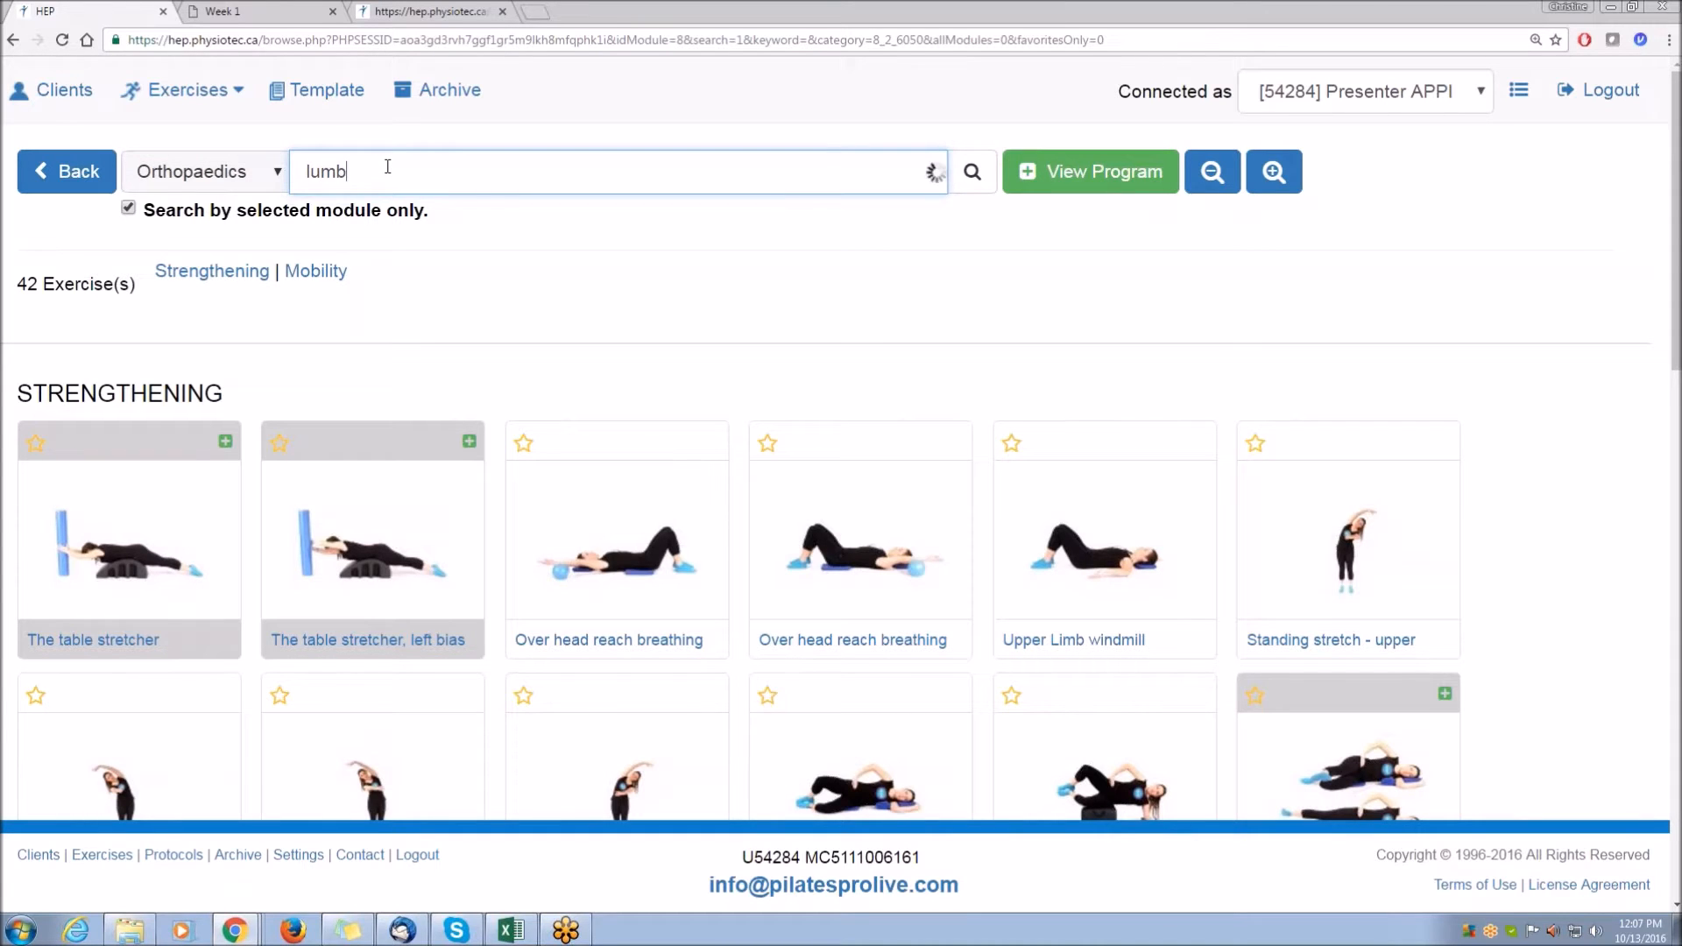
pyautogui.write('ar')
pyautogui.click(423, 449)
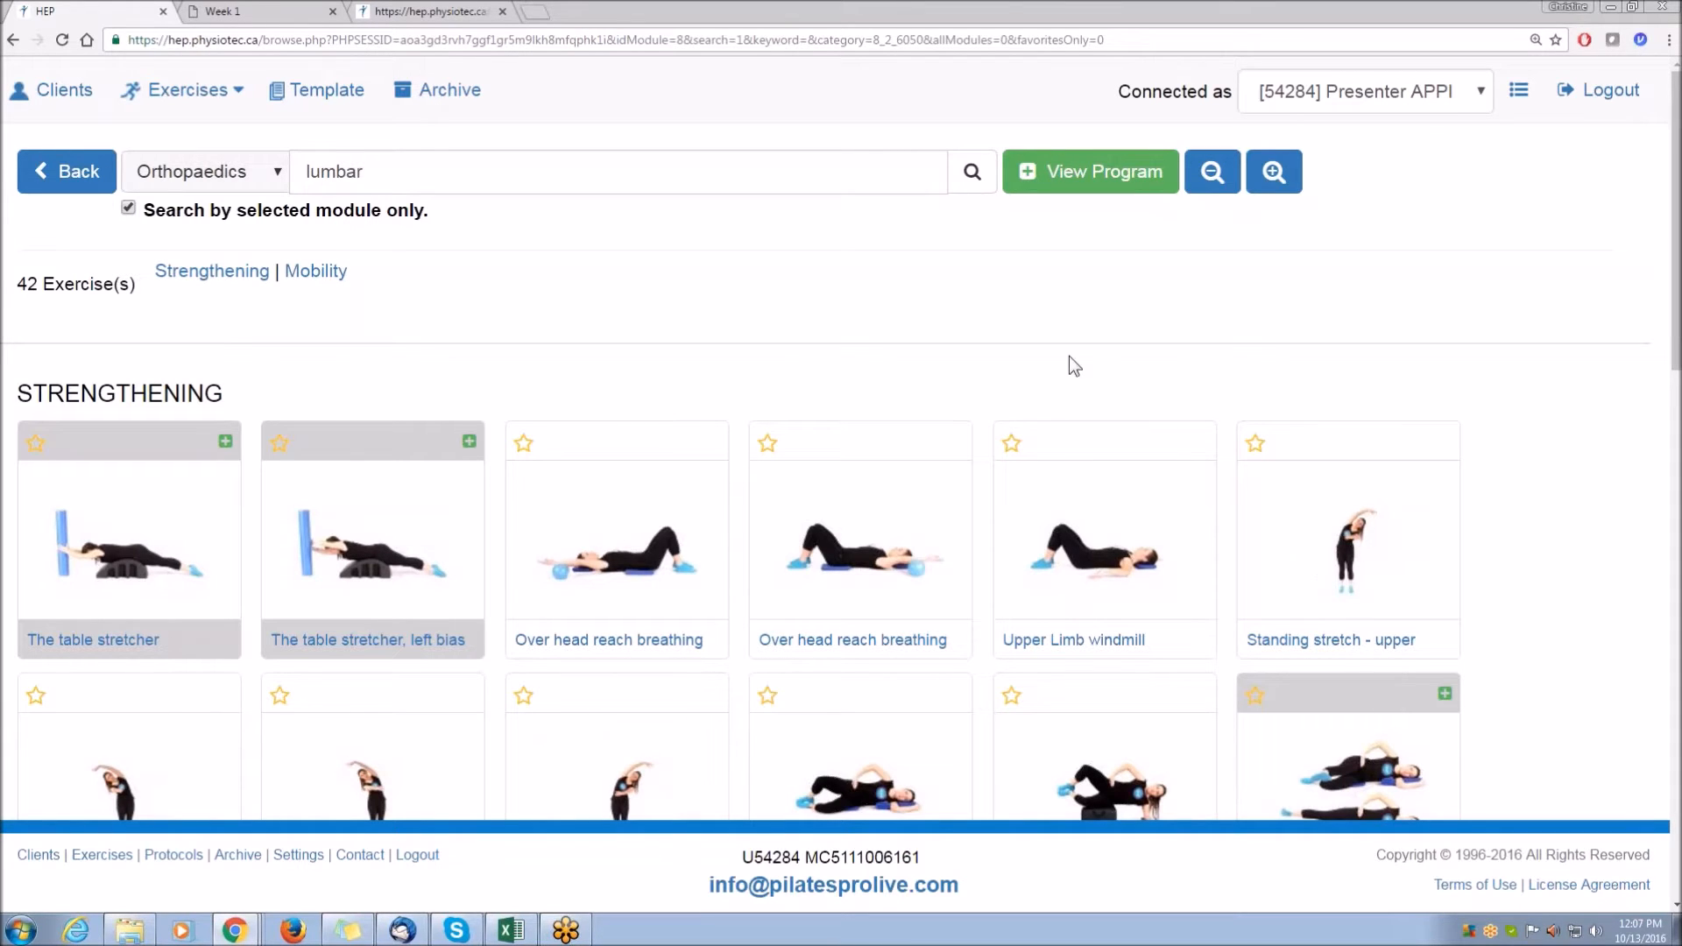
# Open the program and reorder its exercises, moving The ball glide hang to the first position.
pyautogui.click(1084, 175)
pyautogui.scroll(-1, 905, 453)
pyautogui.scroll(-3, 905, 453)
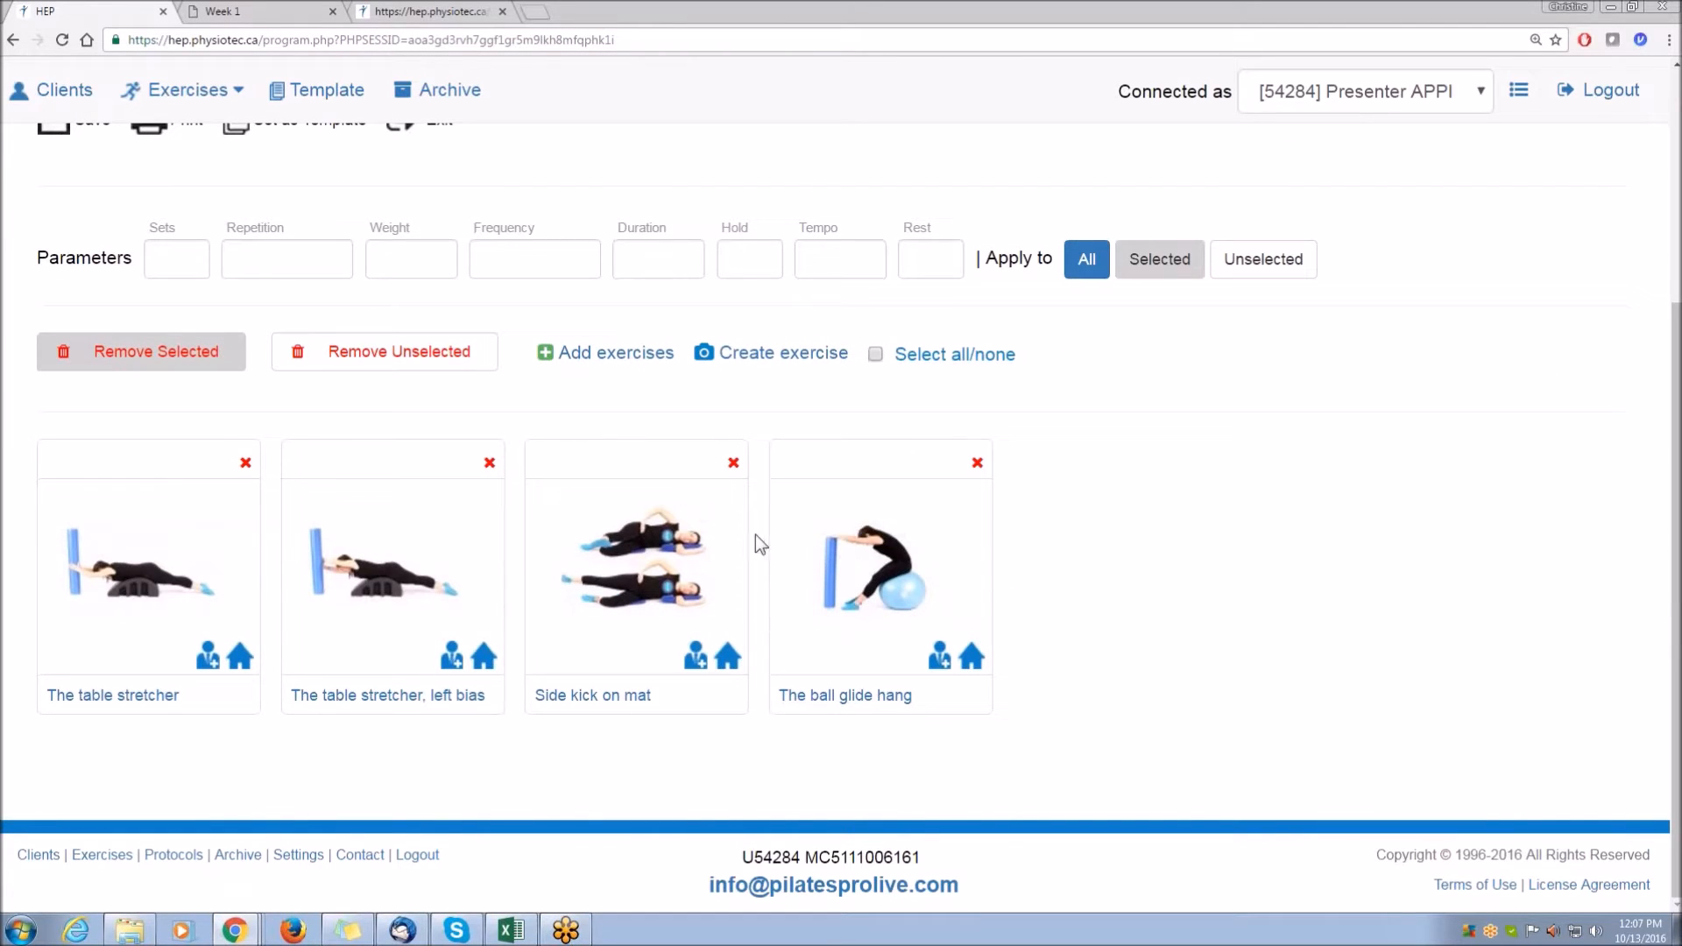
pyautogui.moveTo(143, 535); pyautogui.dragTo(488, 531)
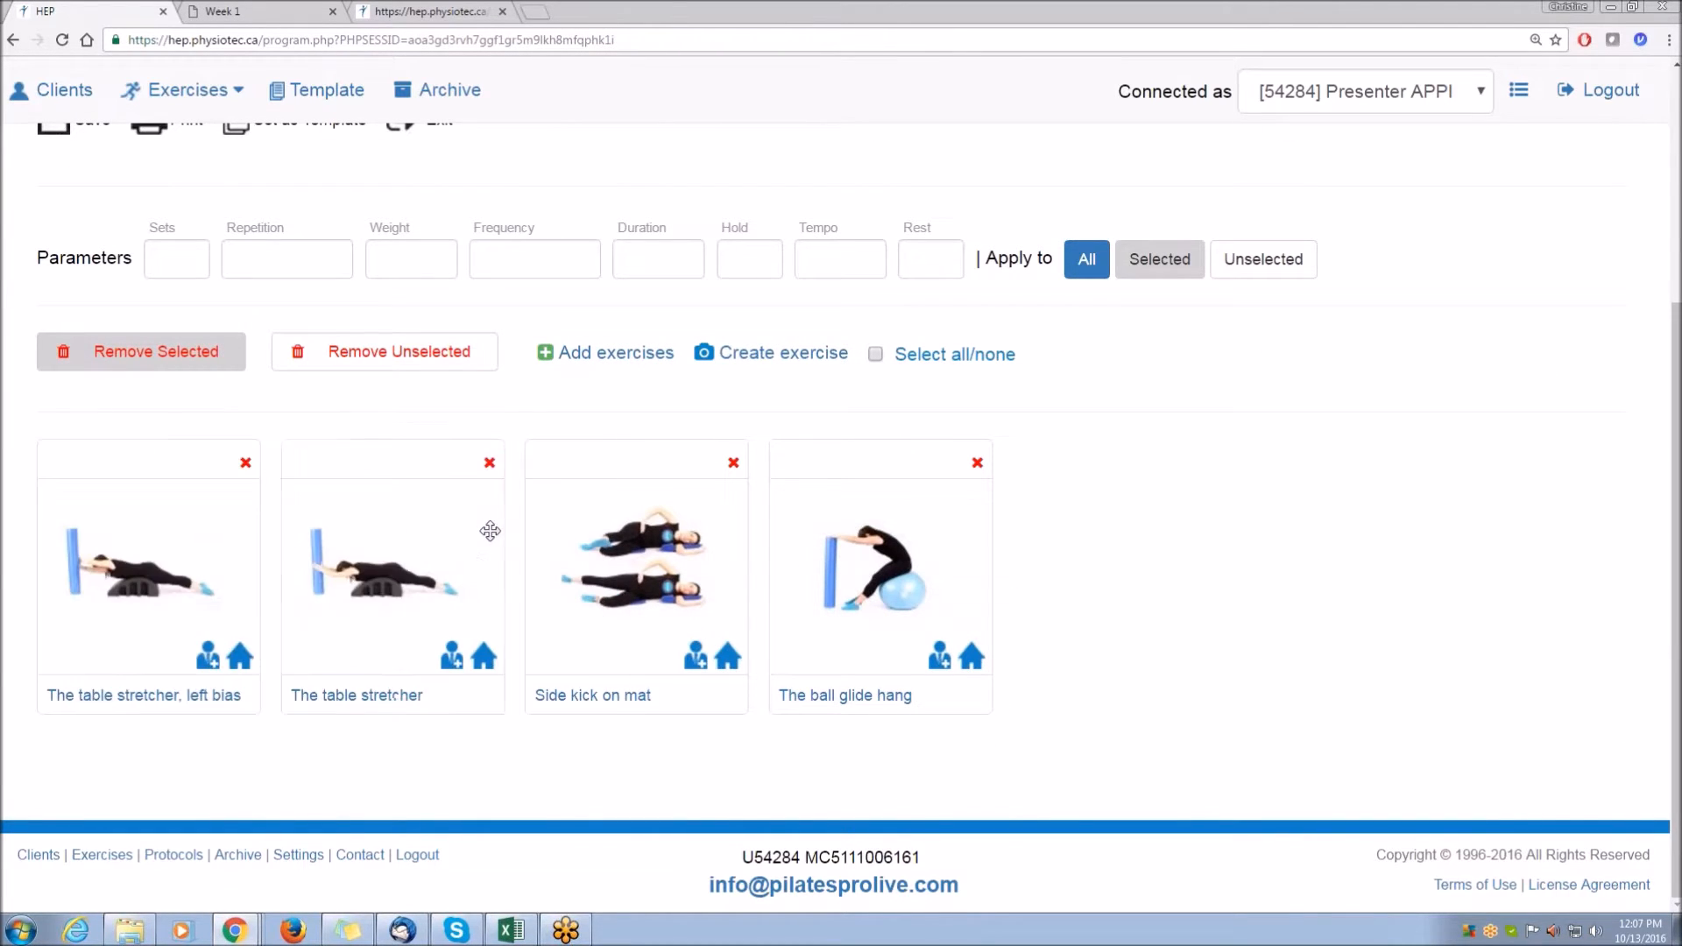
pyautogui.moveTo(960, 538); pyautogui.dragTo(134, 546)
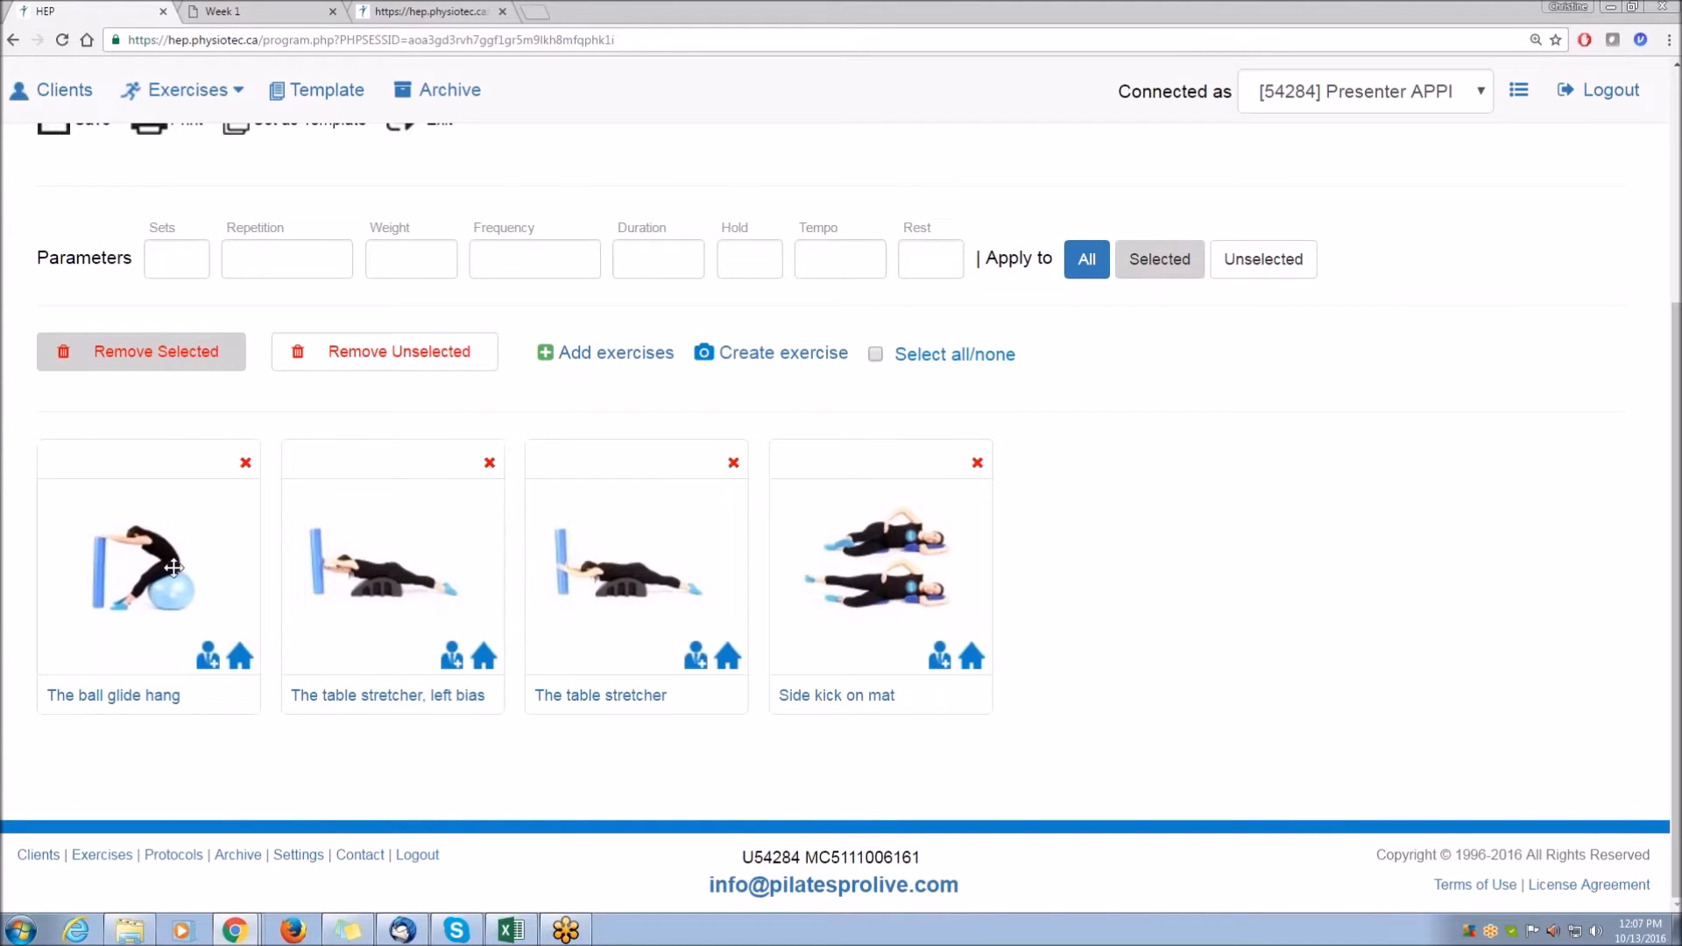
# Apply 2 sets and 10 repetitions to all exercises in the program.
pyautogui.click(180, 266)
pyautogui.write('2')
pyautogui.press('Tab')
pyautogui.write('10')
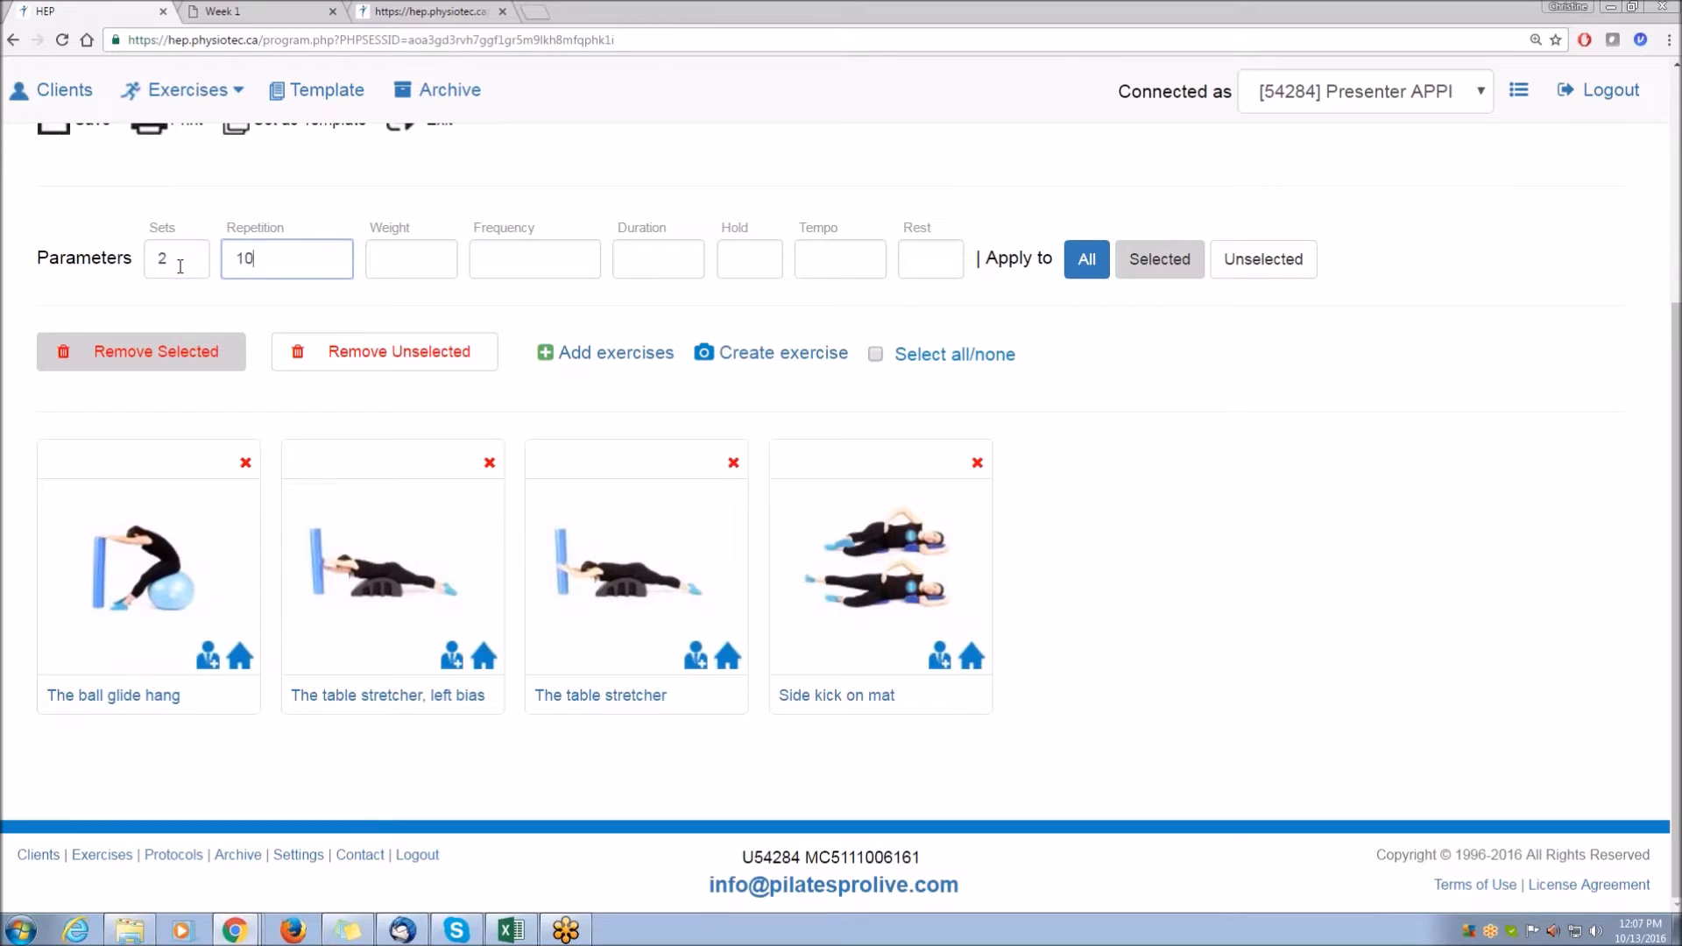
pyautogui.click(1086, 274)
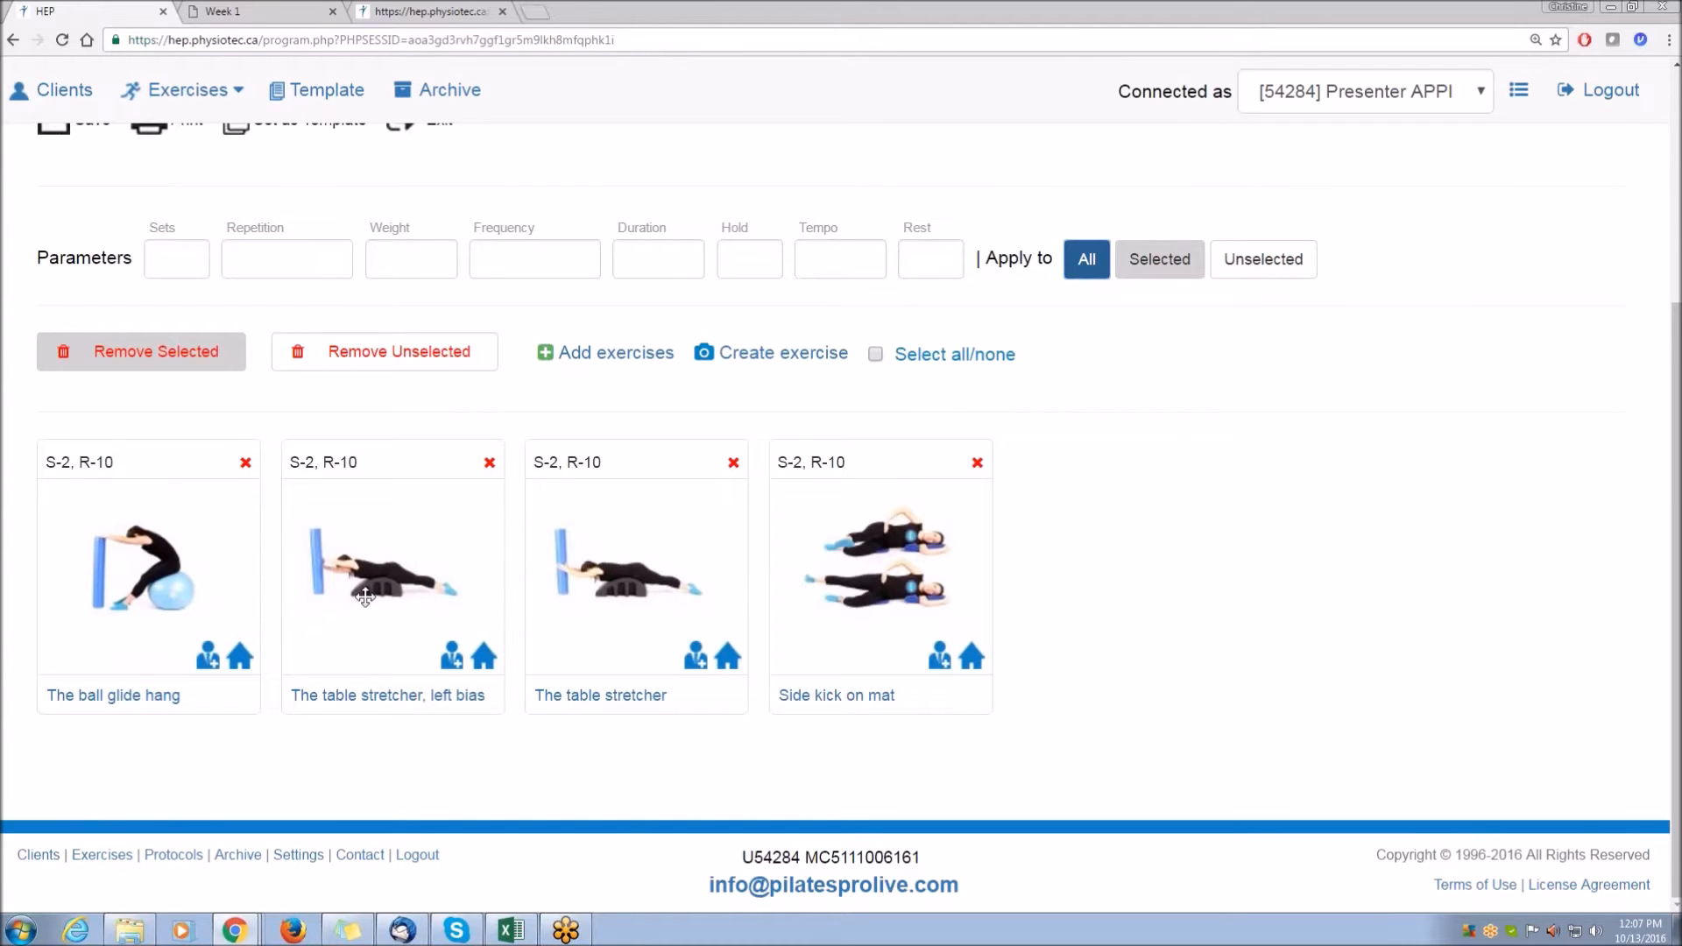
# Open The table stretcher, left bias to review its instructions, and return to the program.
pyautogui.click(372, 696)
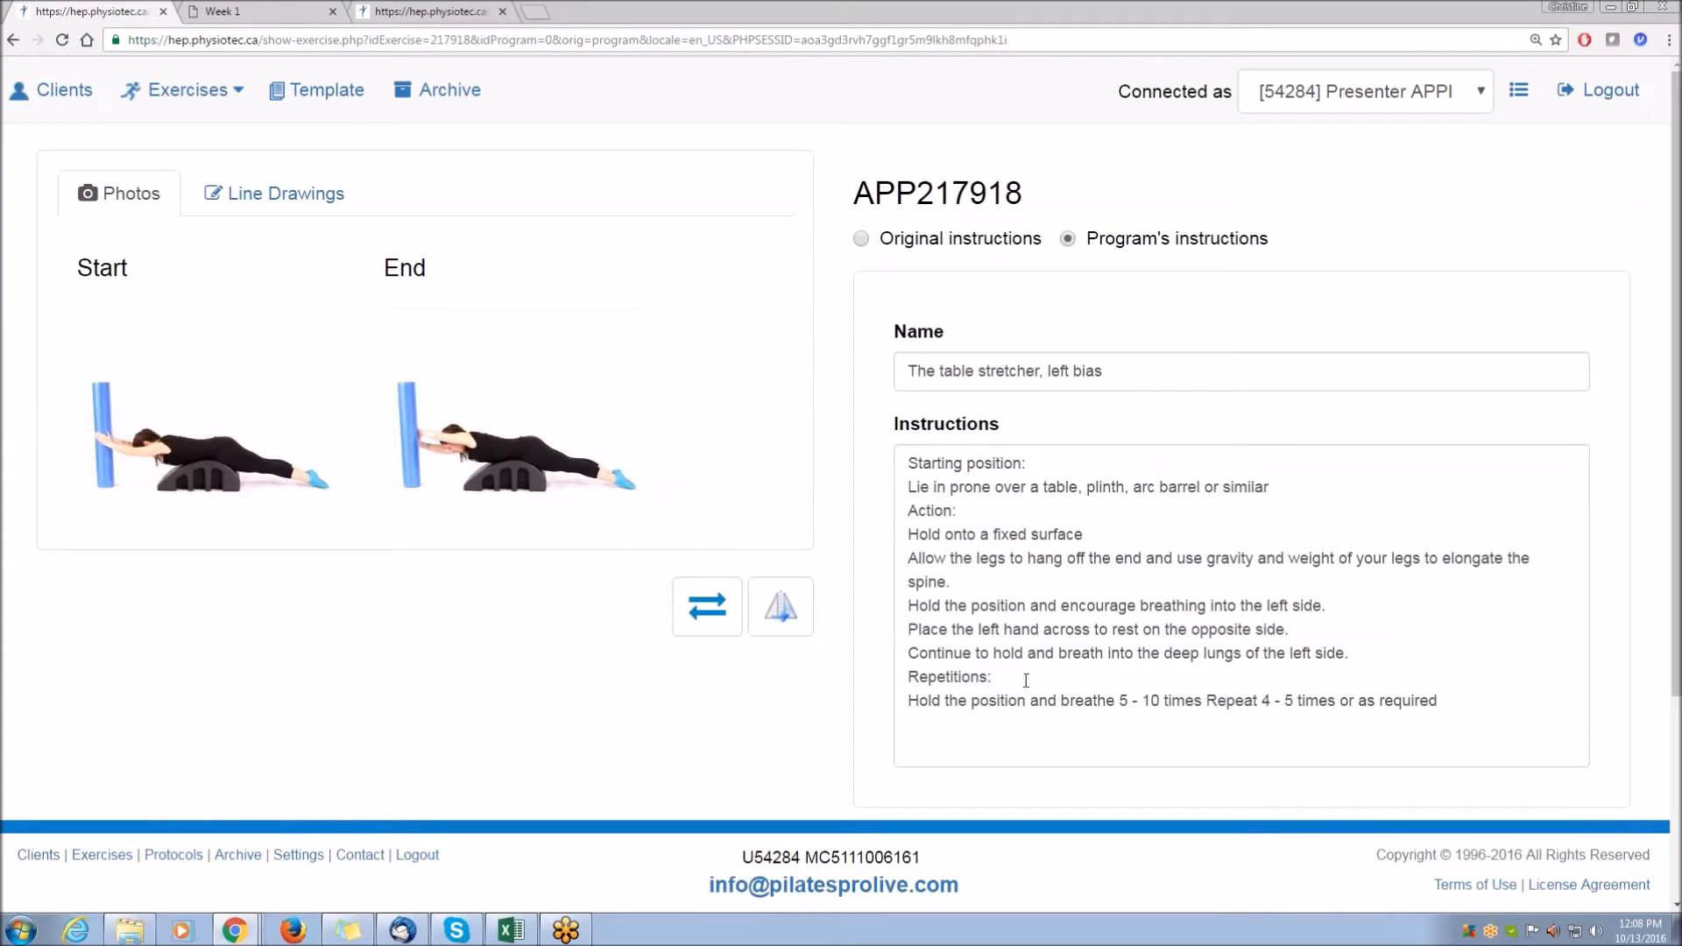
pyautogui.scroll(-2, 438, 673)
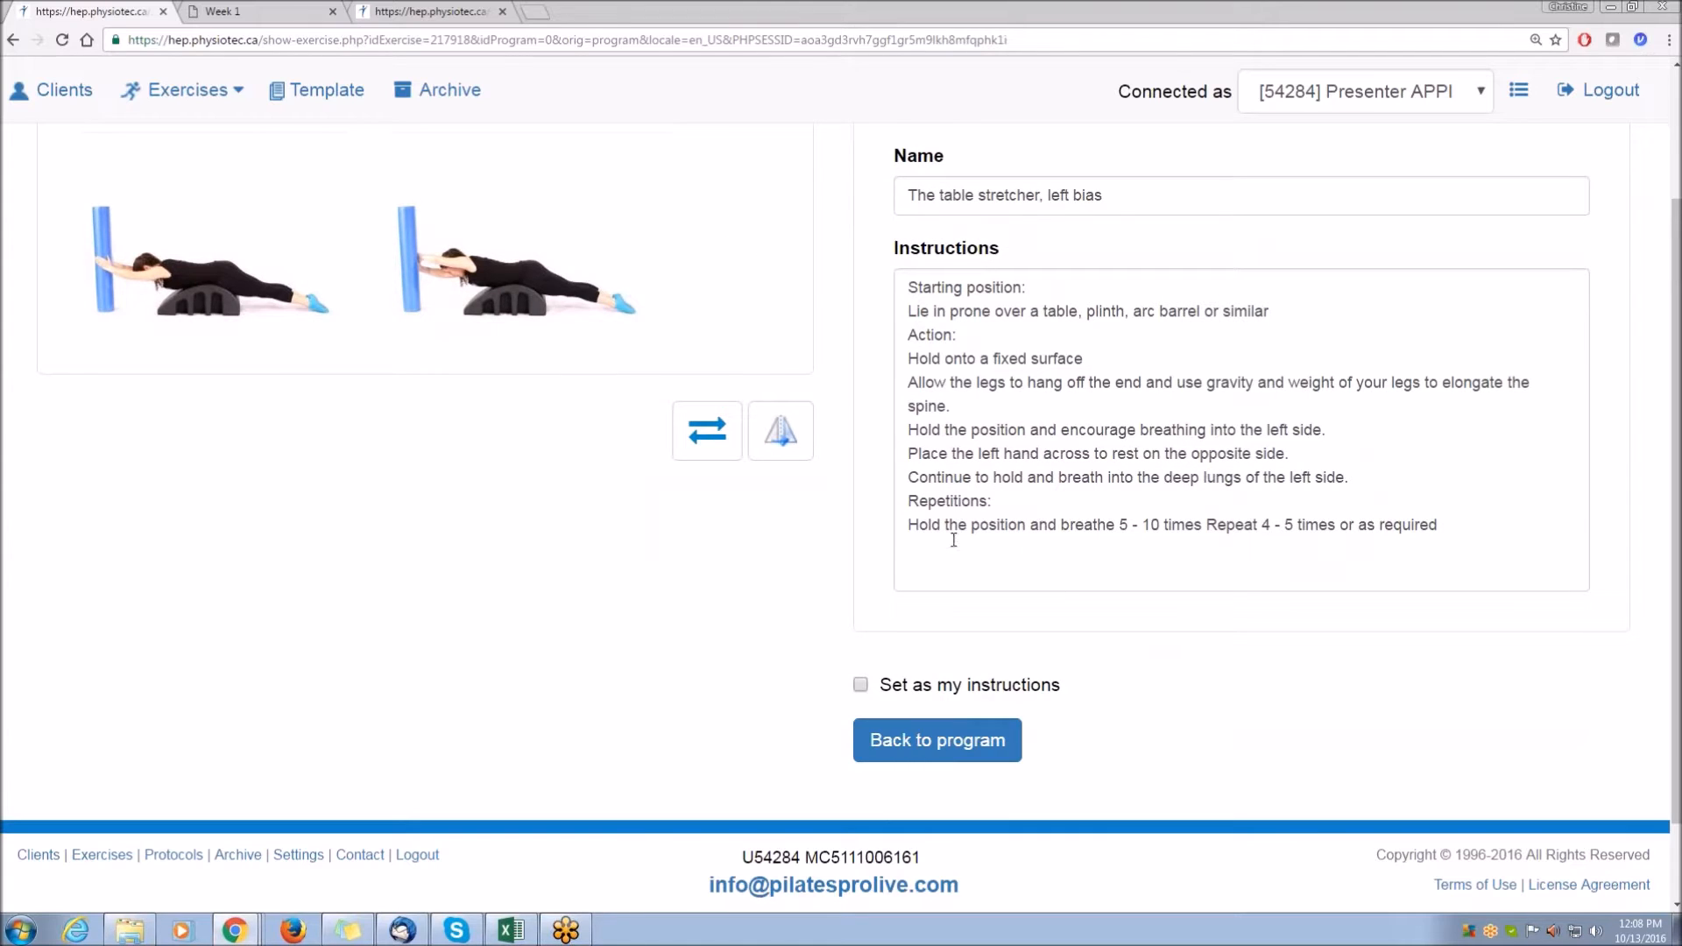
pyautogui.moveTo(908, 286); pyautogui.dragTo(1458, 524)
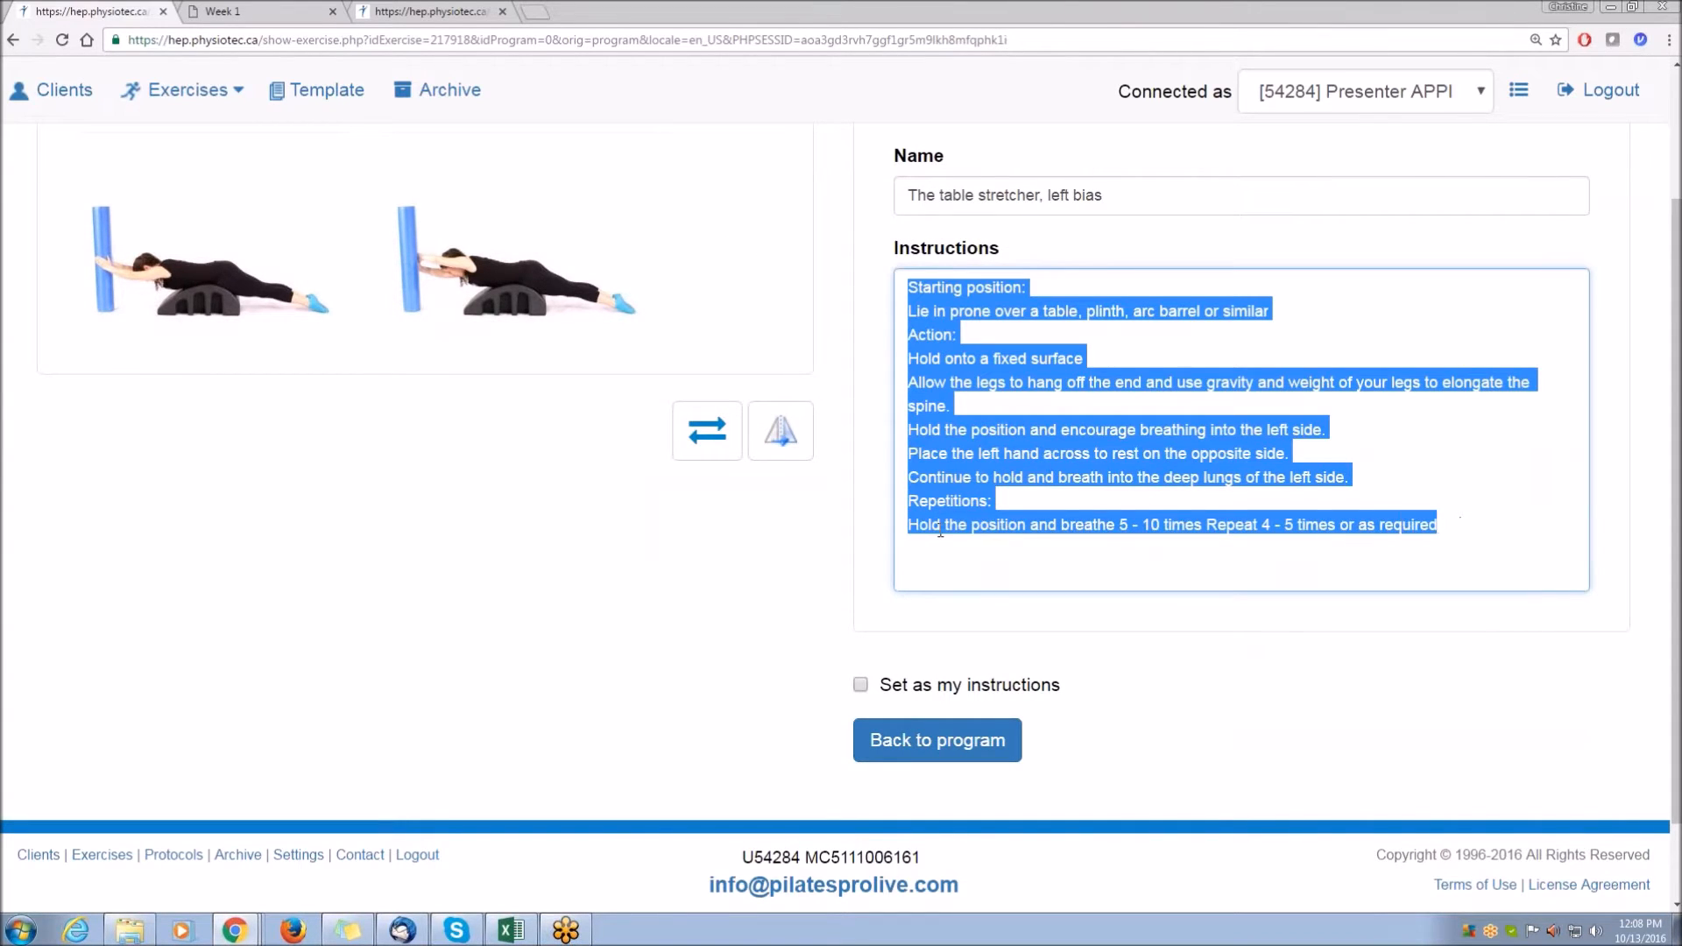
pyautogui.click(971, 405)
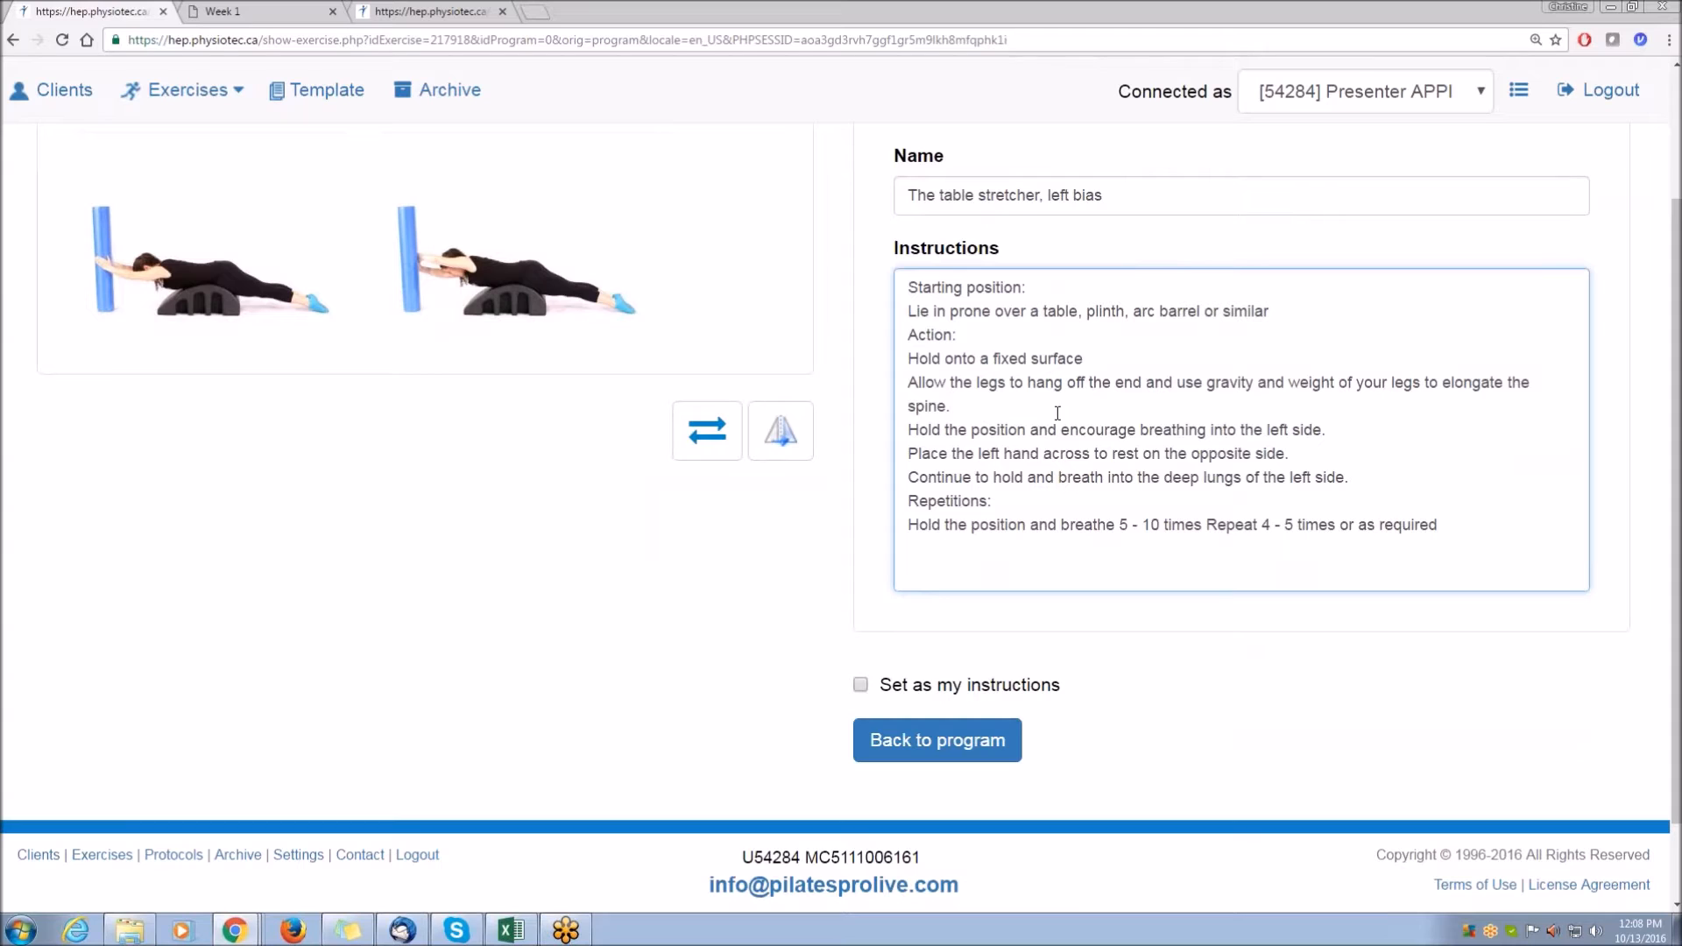
pyautogui.click(1443, 526)
pyautogui.click(913, 740)
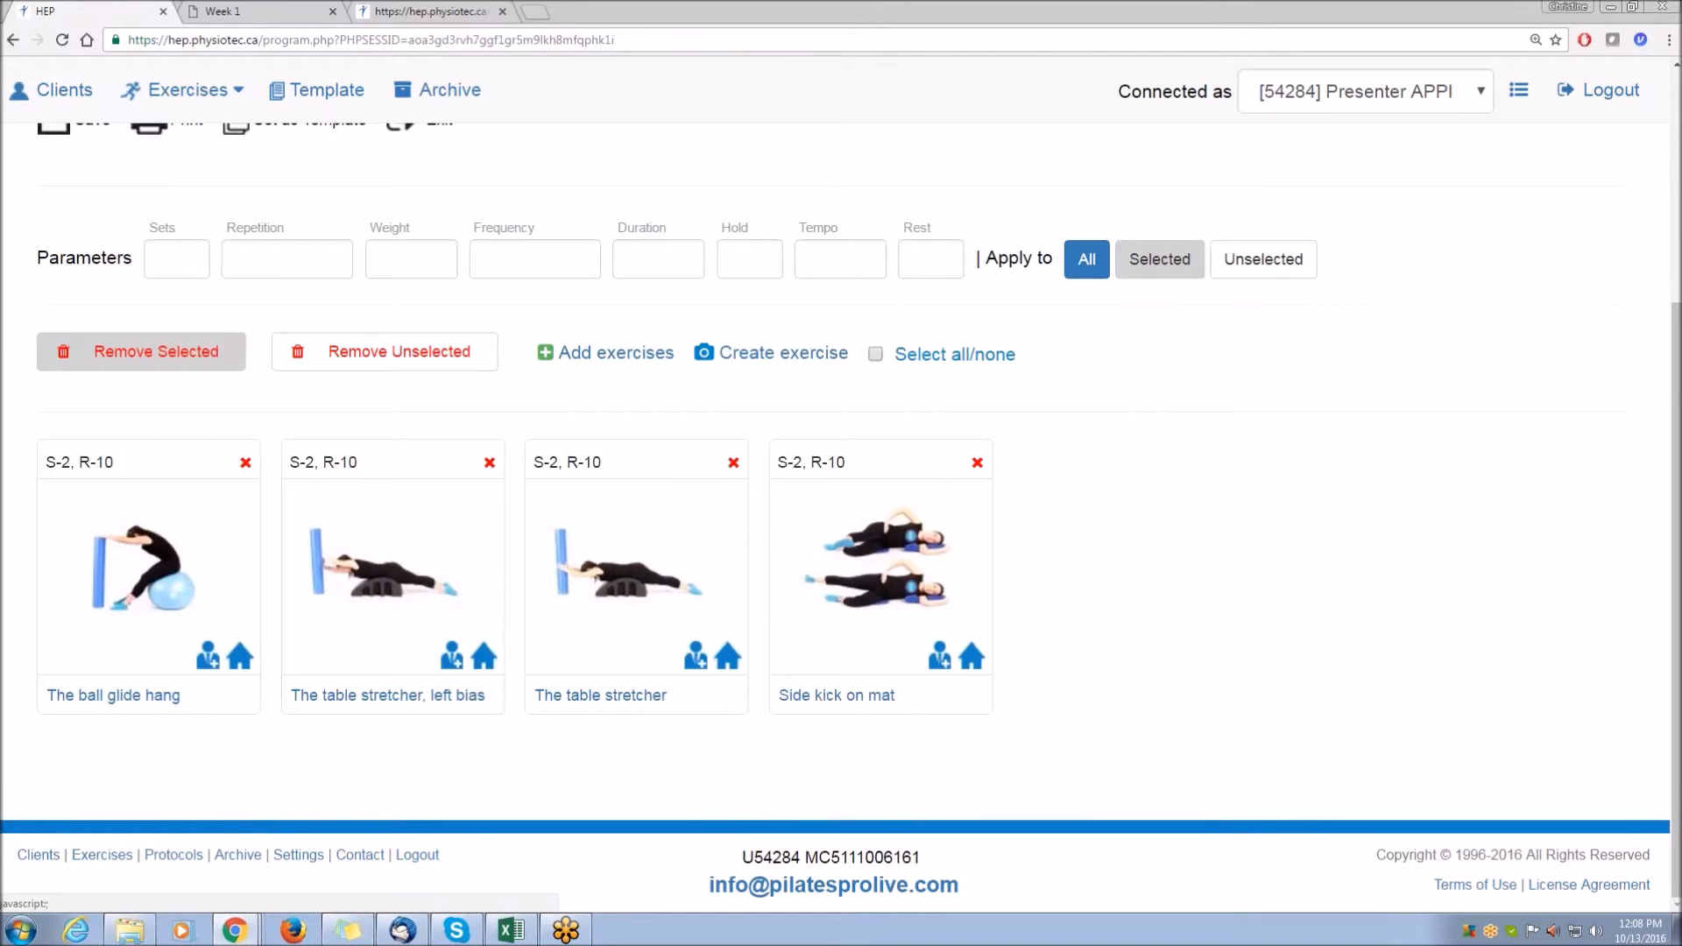
# Name the program Week 1 and add the note Remember to...
pyautogui.scroll(4, 524, 566)
pyautogui.click(100, 261)
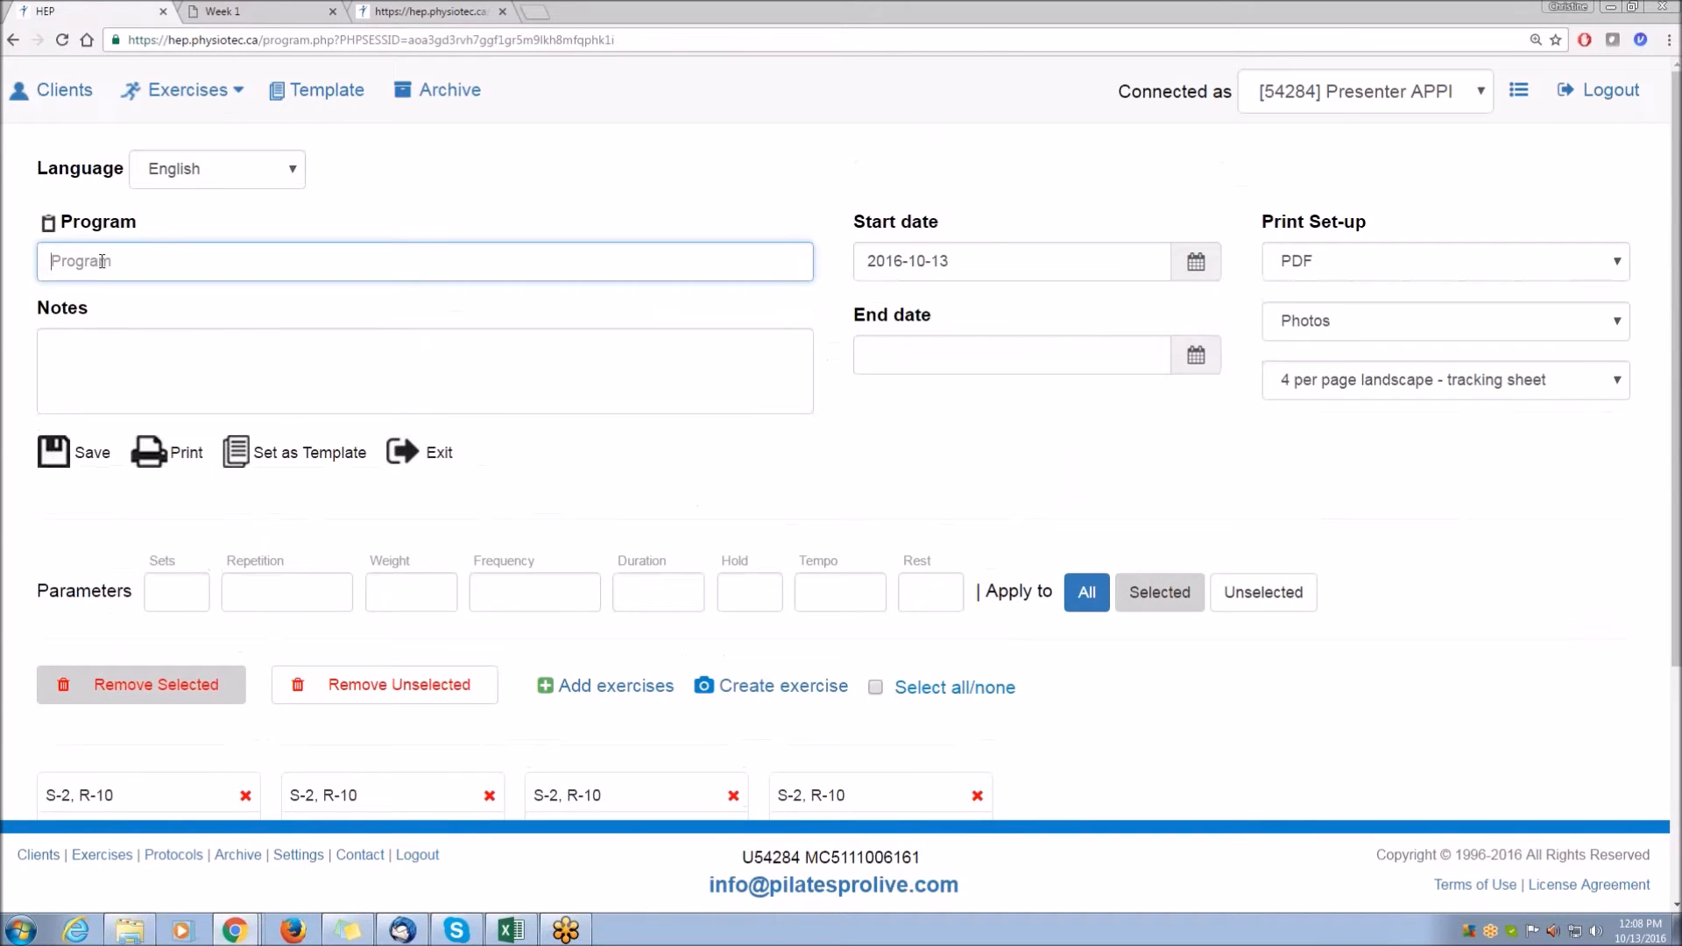
pyautogui.write('Week 1')
pyautogui.click(312, 371)
pyautogui.write('R')
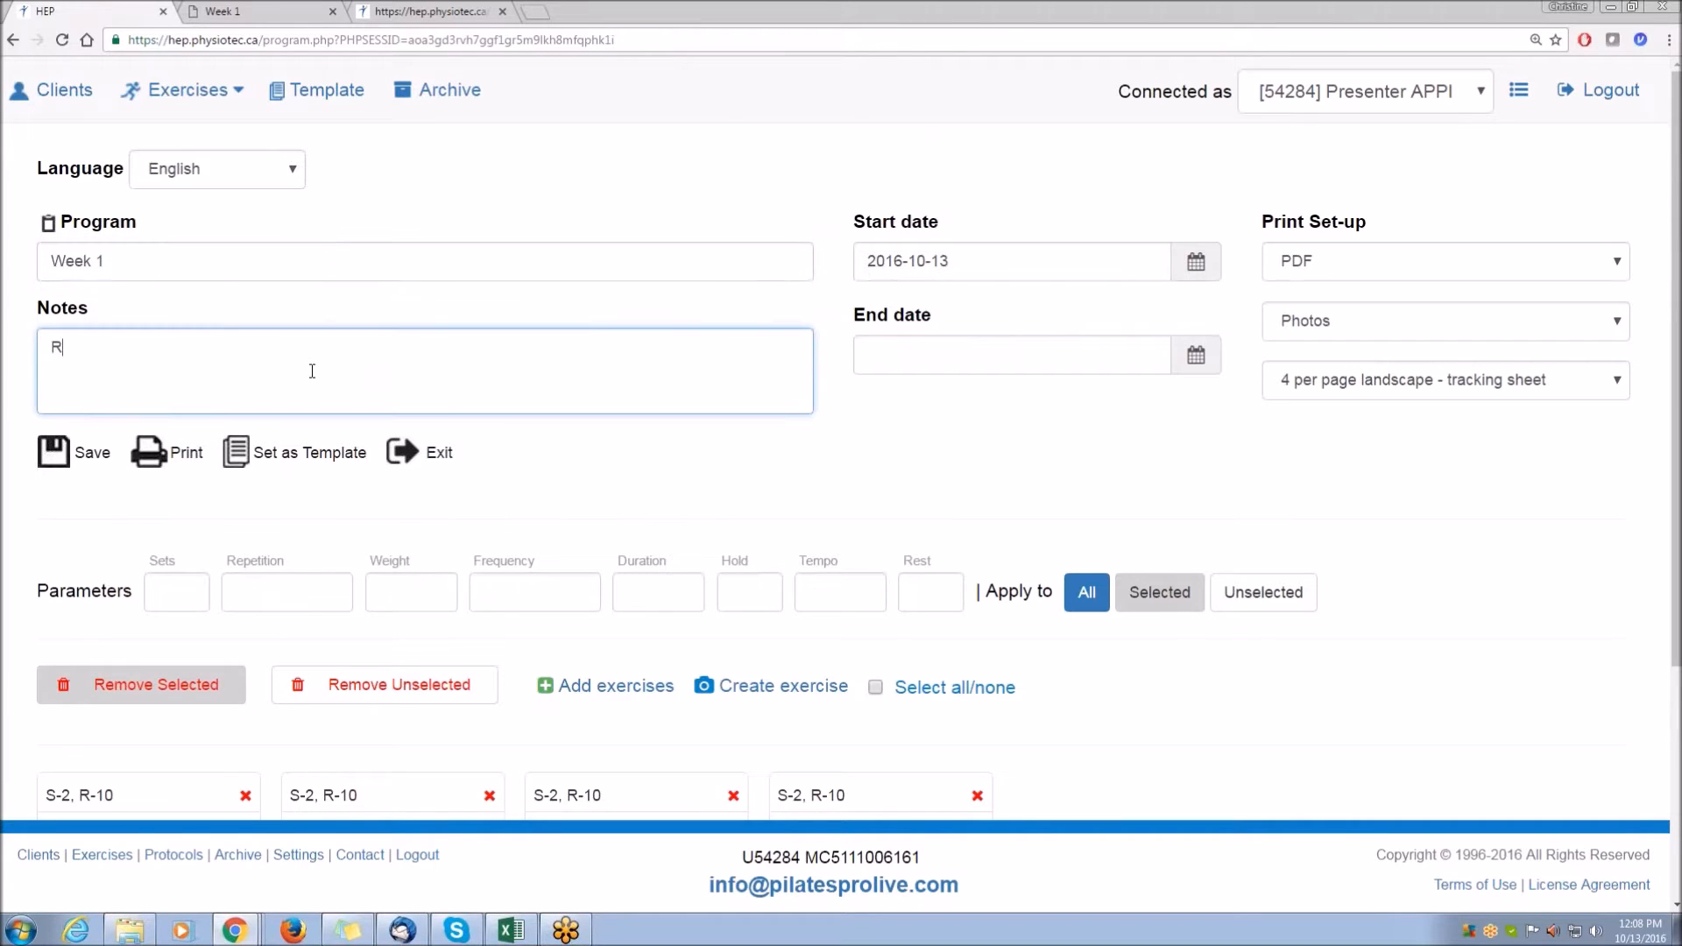
pyautogui.write('emember to...')
# Set the print layout to 3 per page landscape - tracking sheet.
pyautogui.click(742, 444)
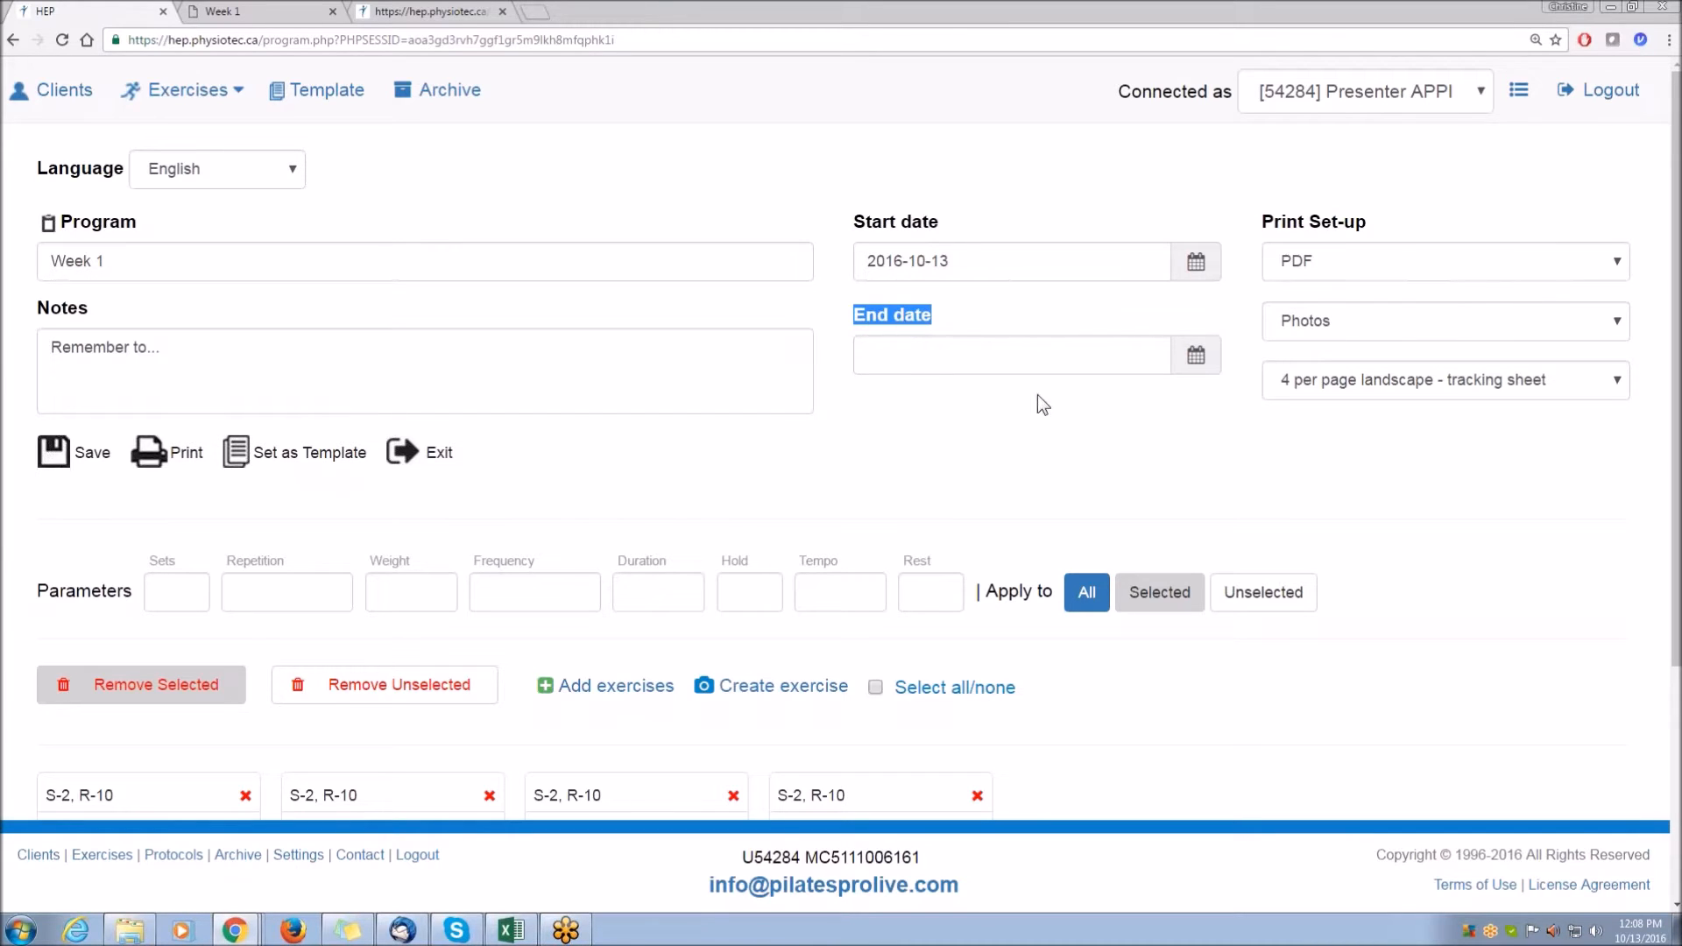
pyautogui.click(1303, 223)
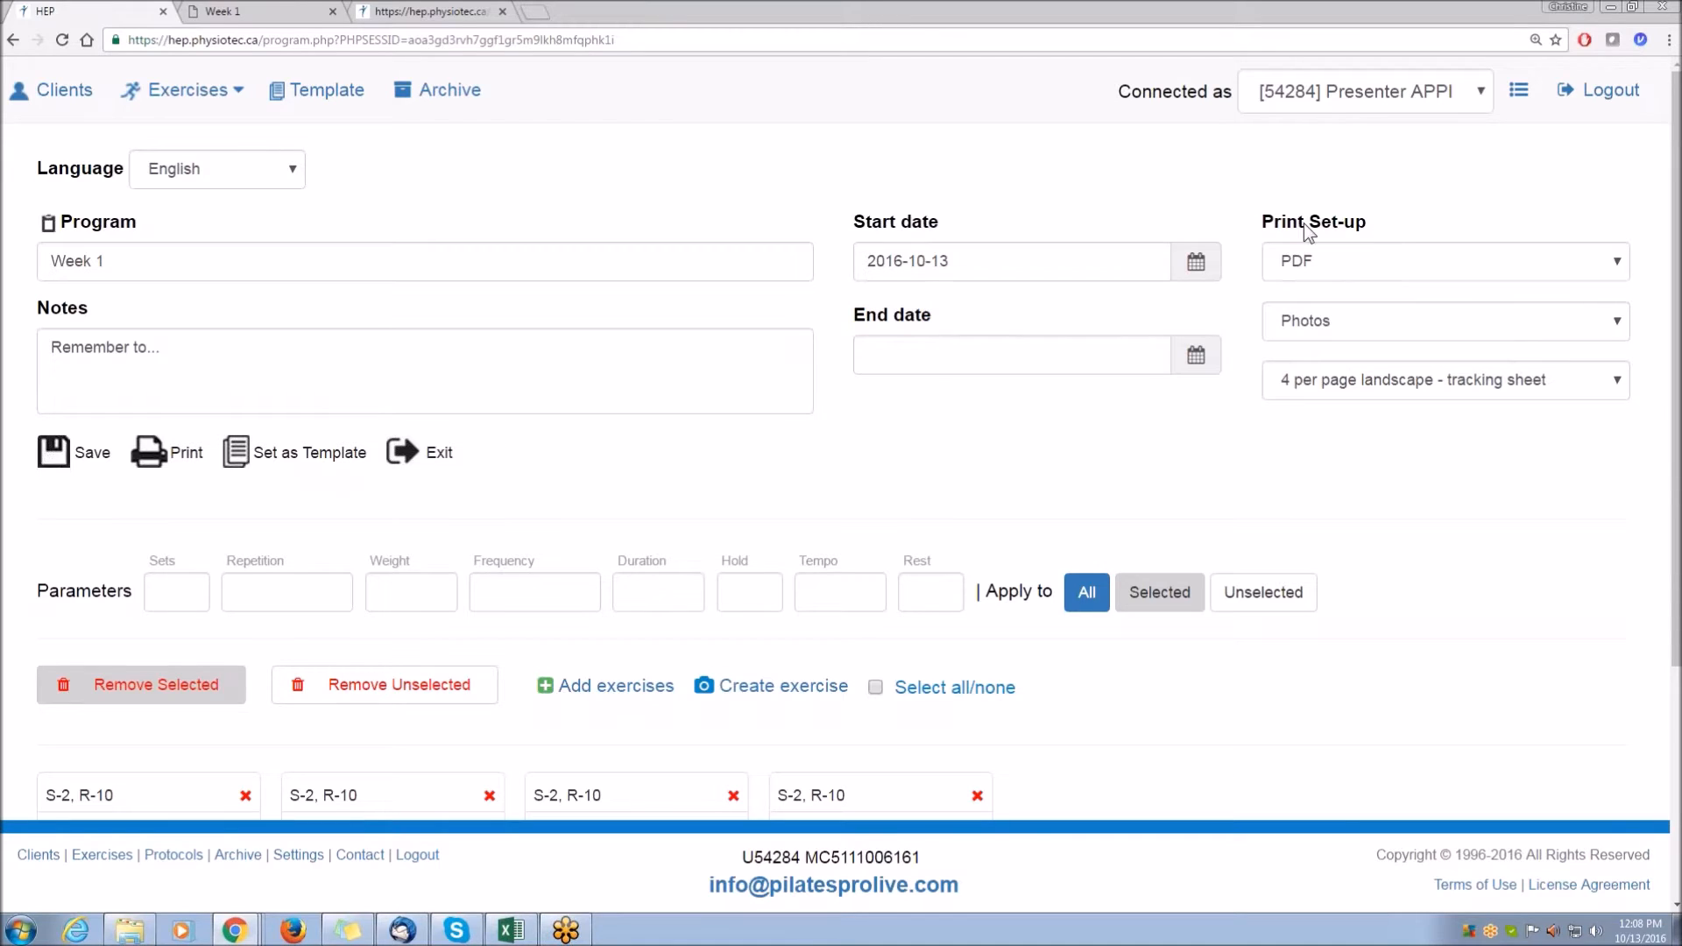
pyautogui.tripleClick(1304, 223)
pyautogui.click(1391, 384)
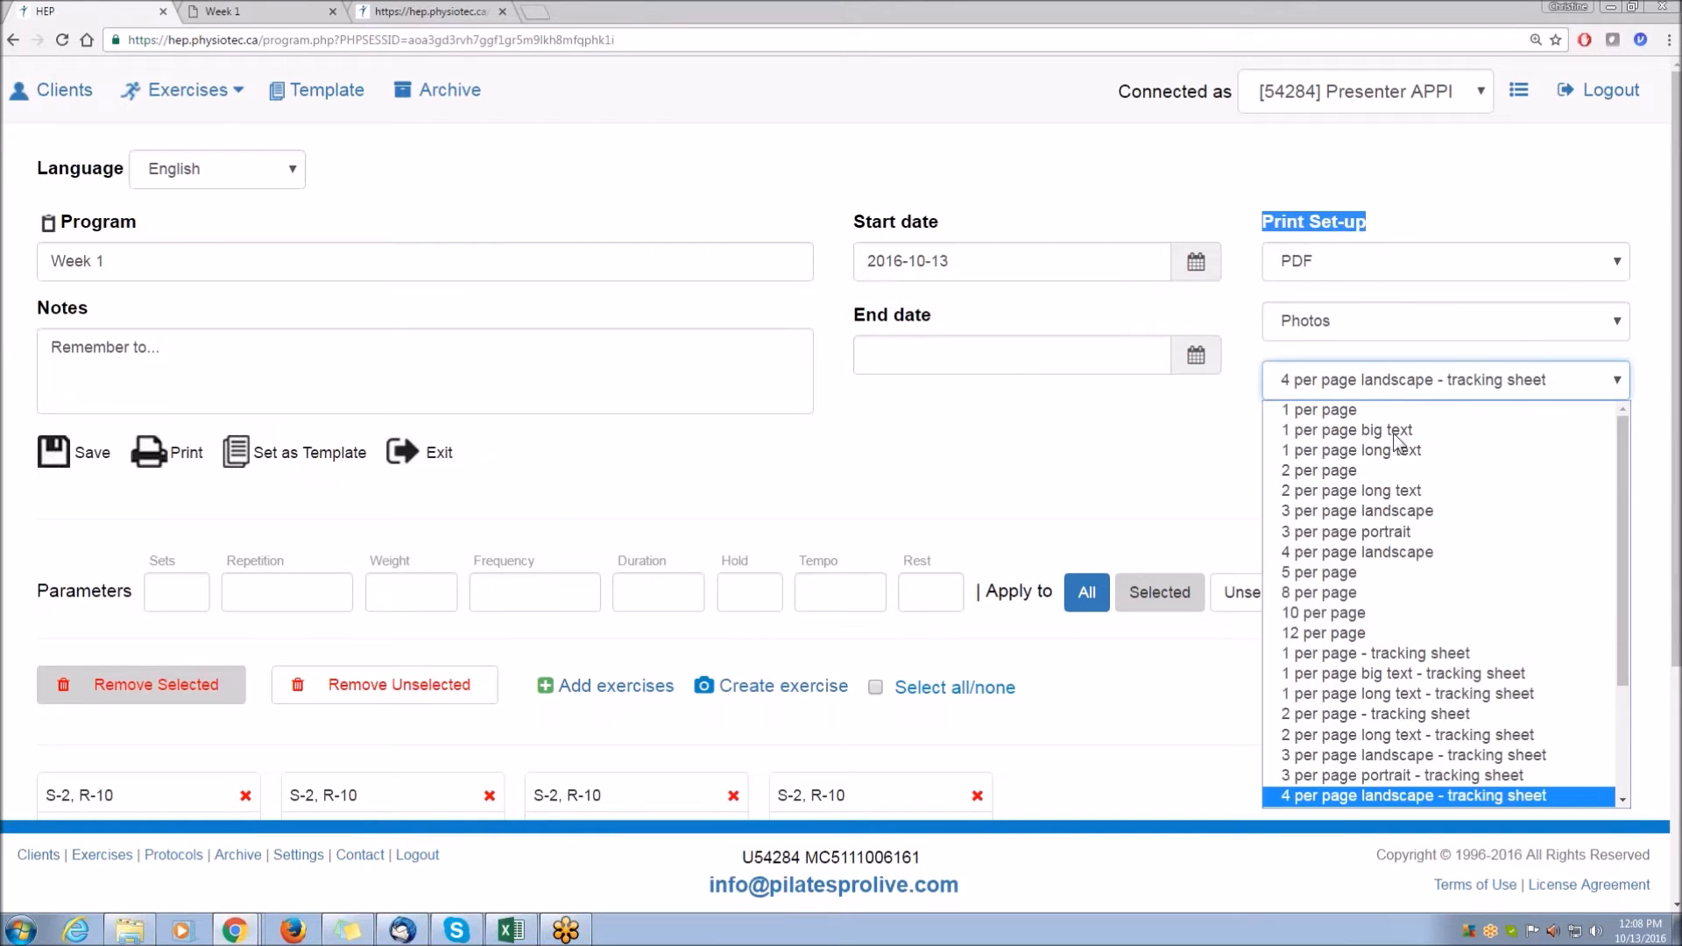
pyautogui.scroll(-3, 1393, 438)
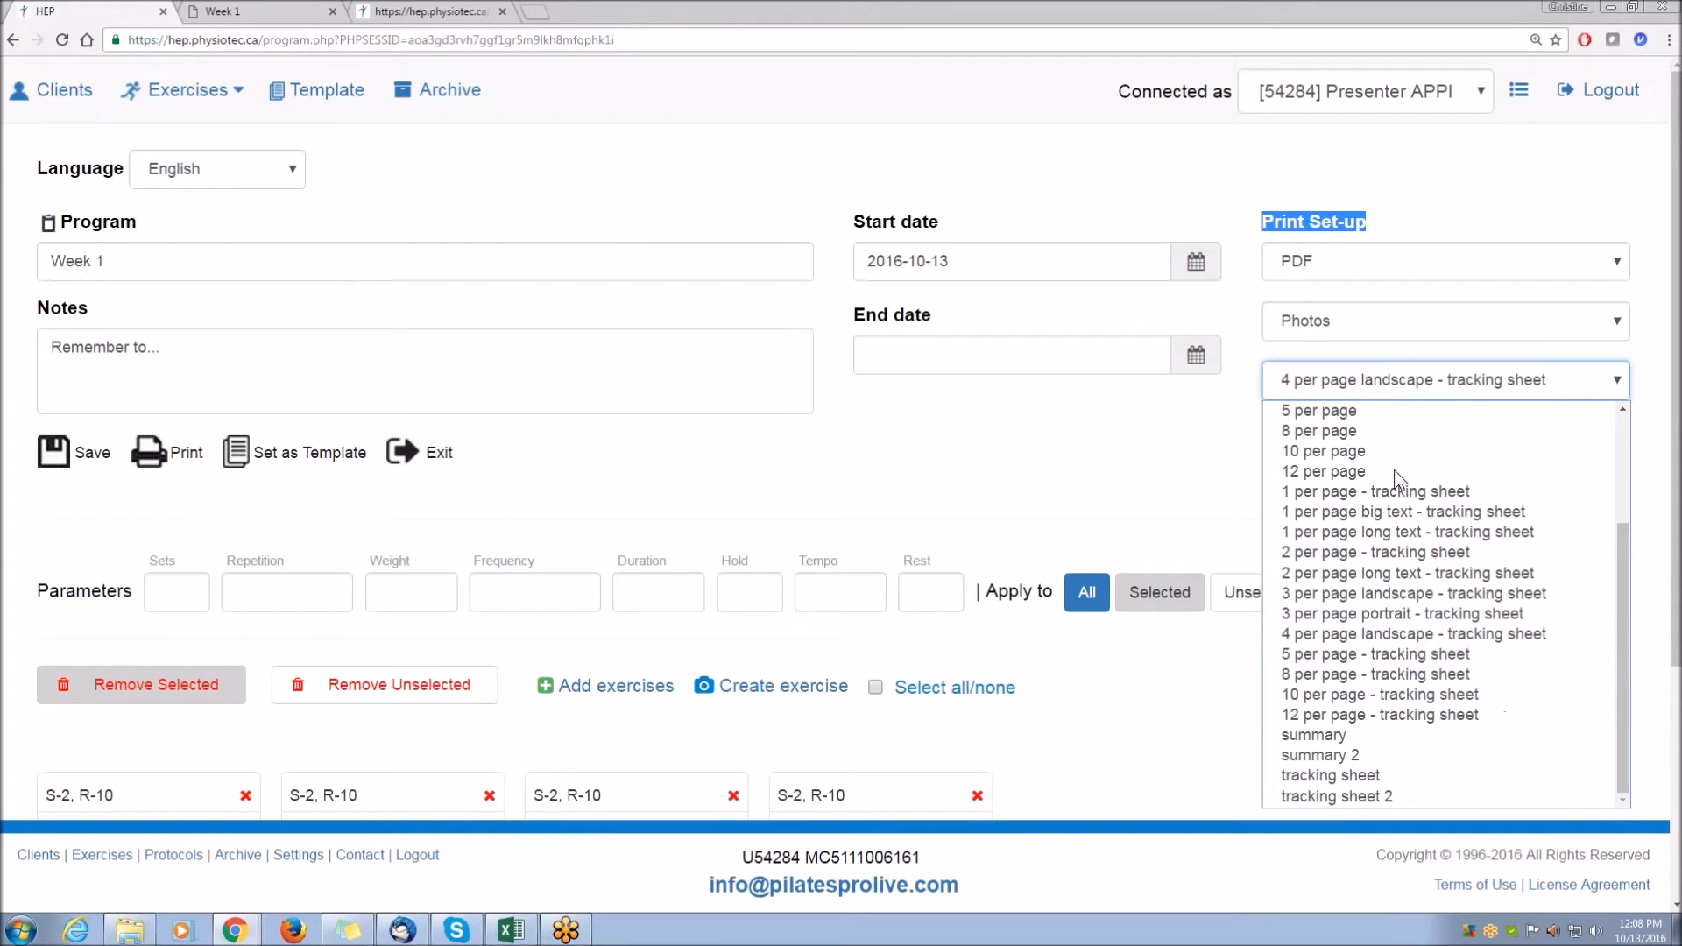
pyautogui.click(1364, 595)
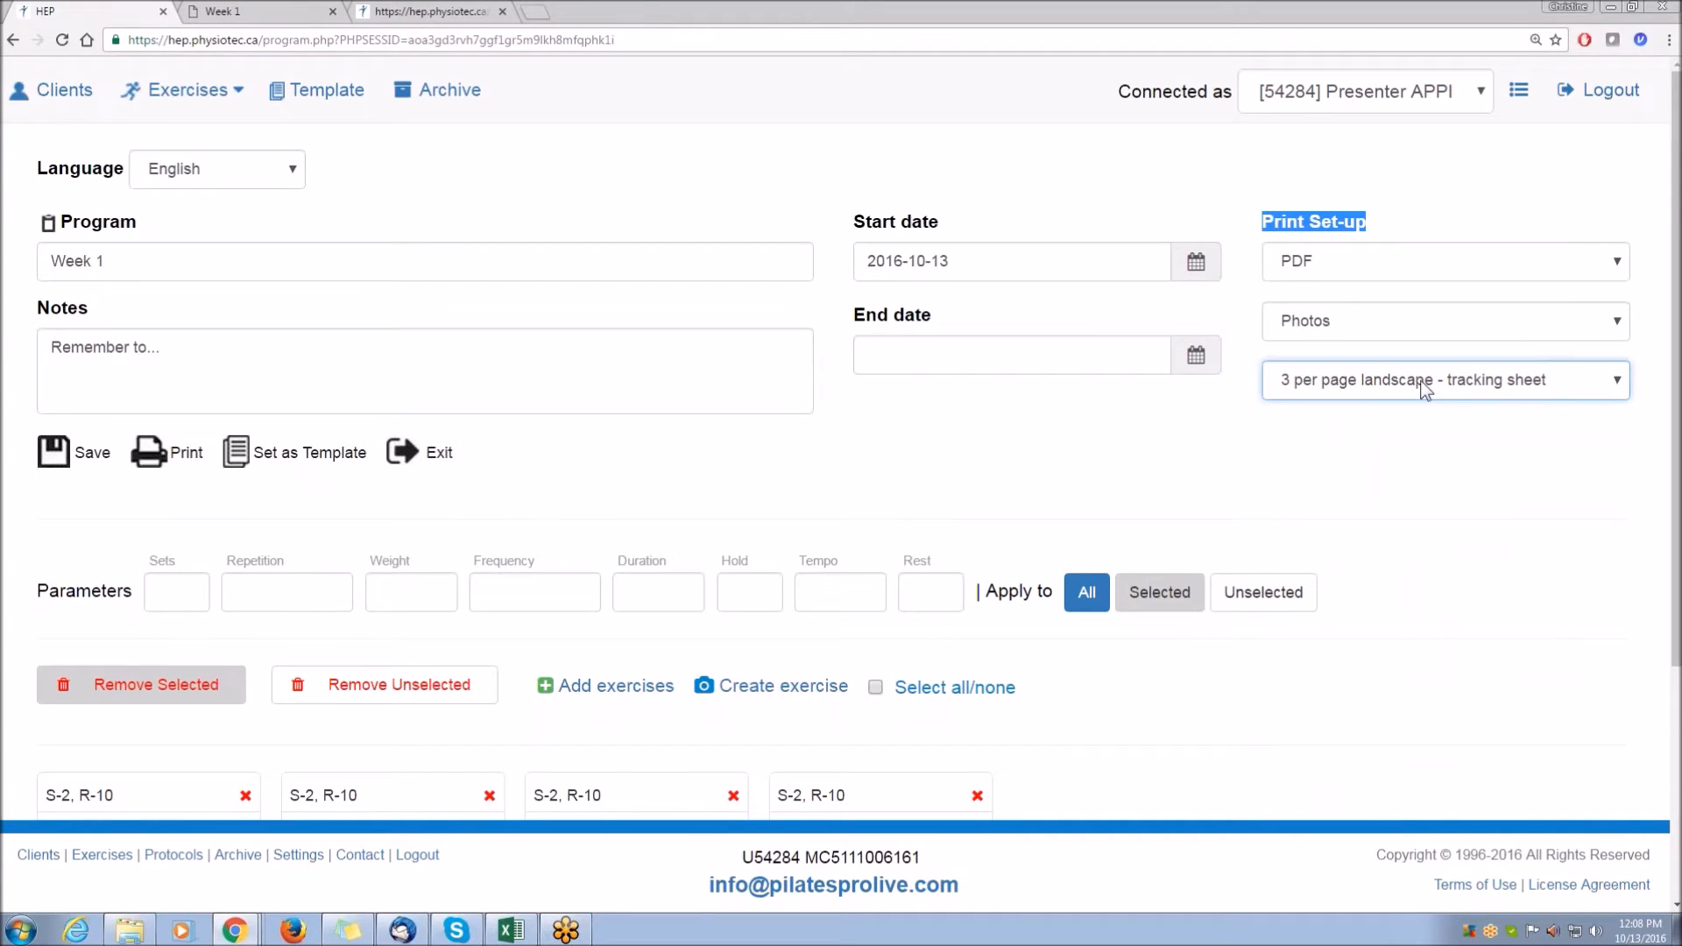
pyautogui.click(1129, 463)
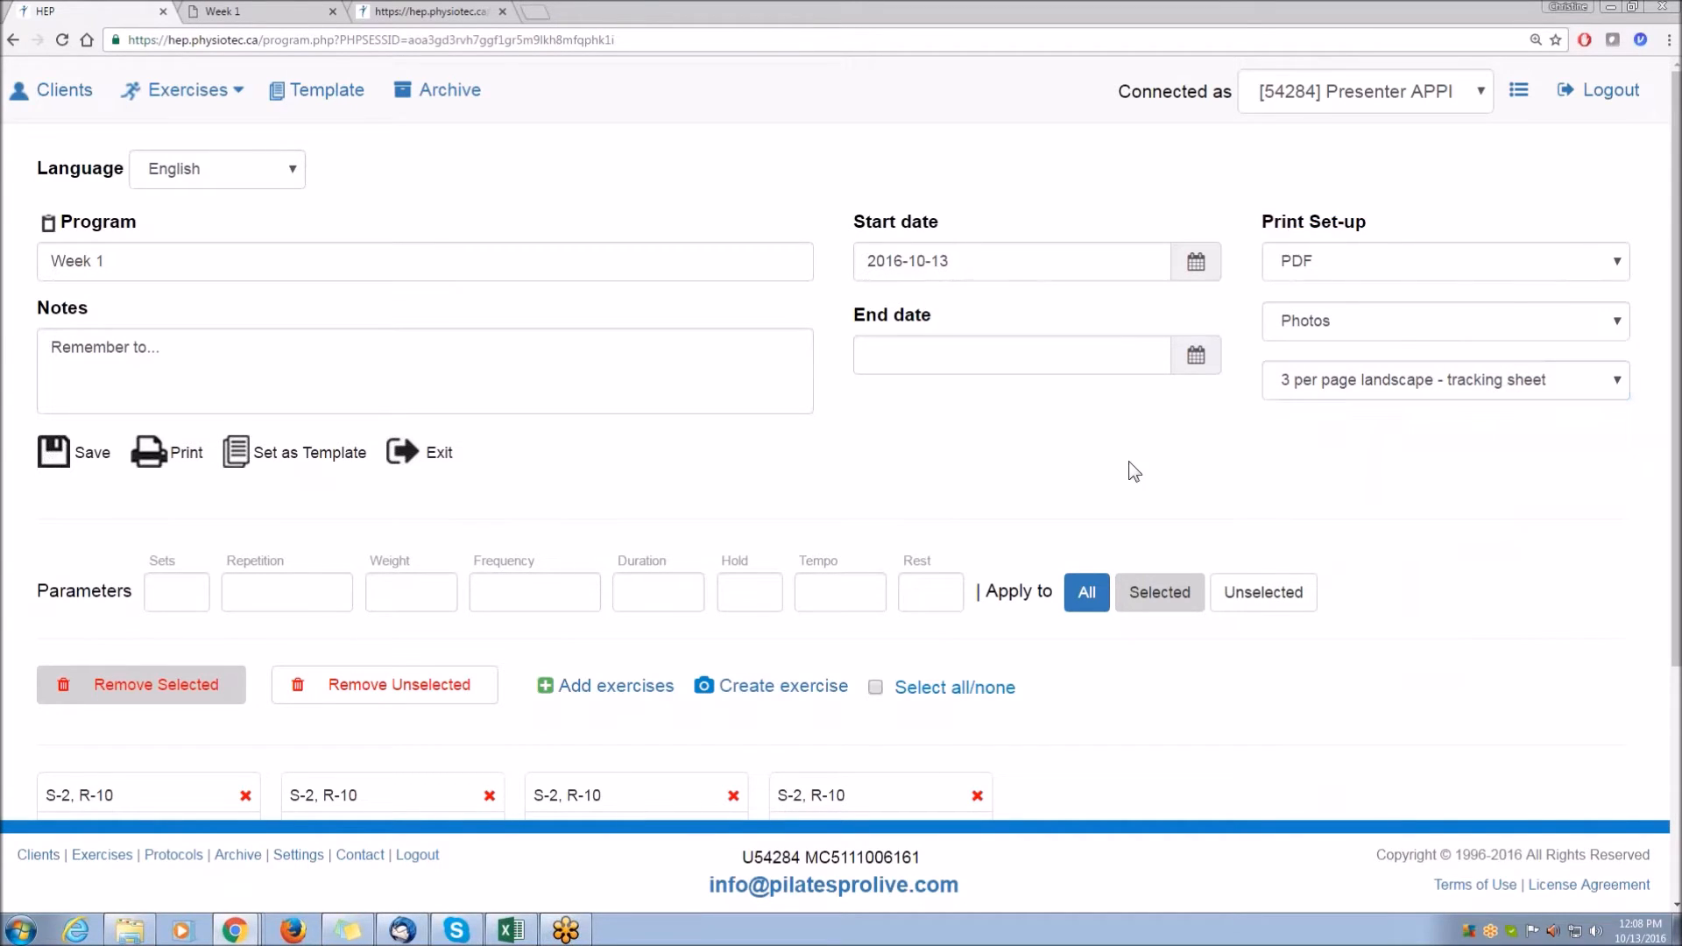
# Open the save dialog and pick the test client by searching for test.
pyautogui.click(53, 452)
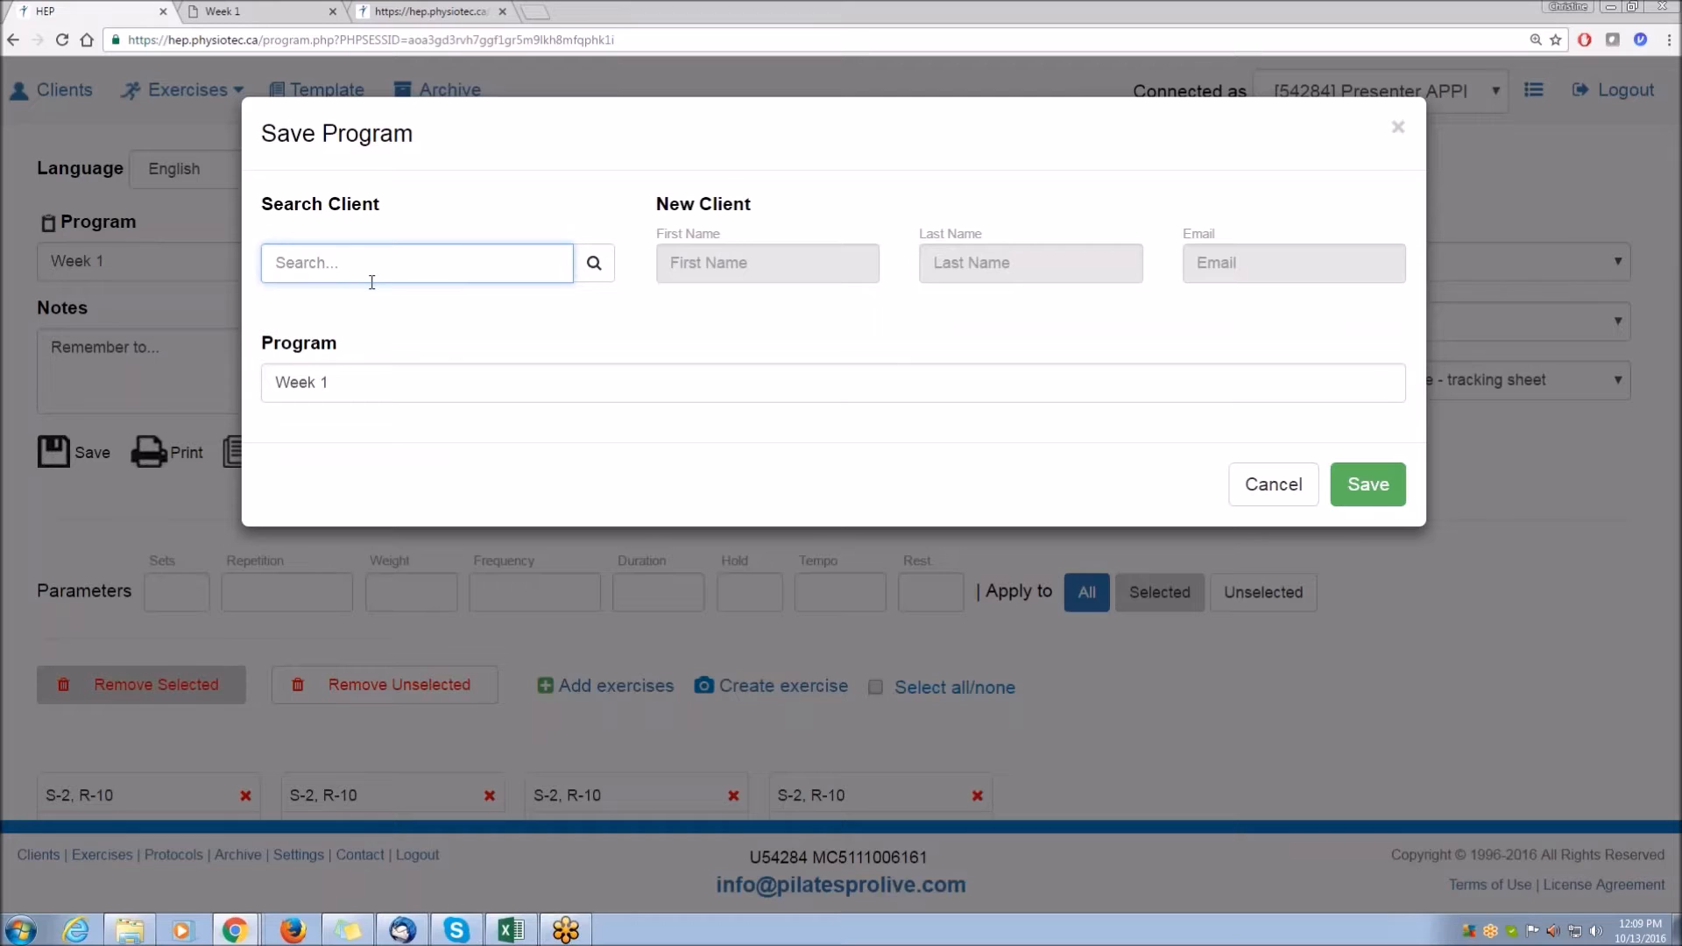
pyautogui.moveTo(759, 208); pyautogui.dragTo(638, 237)
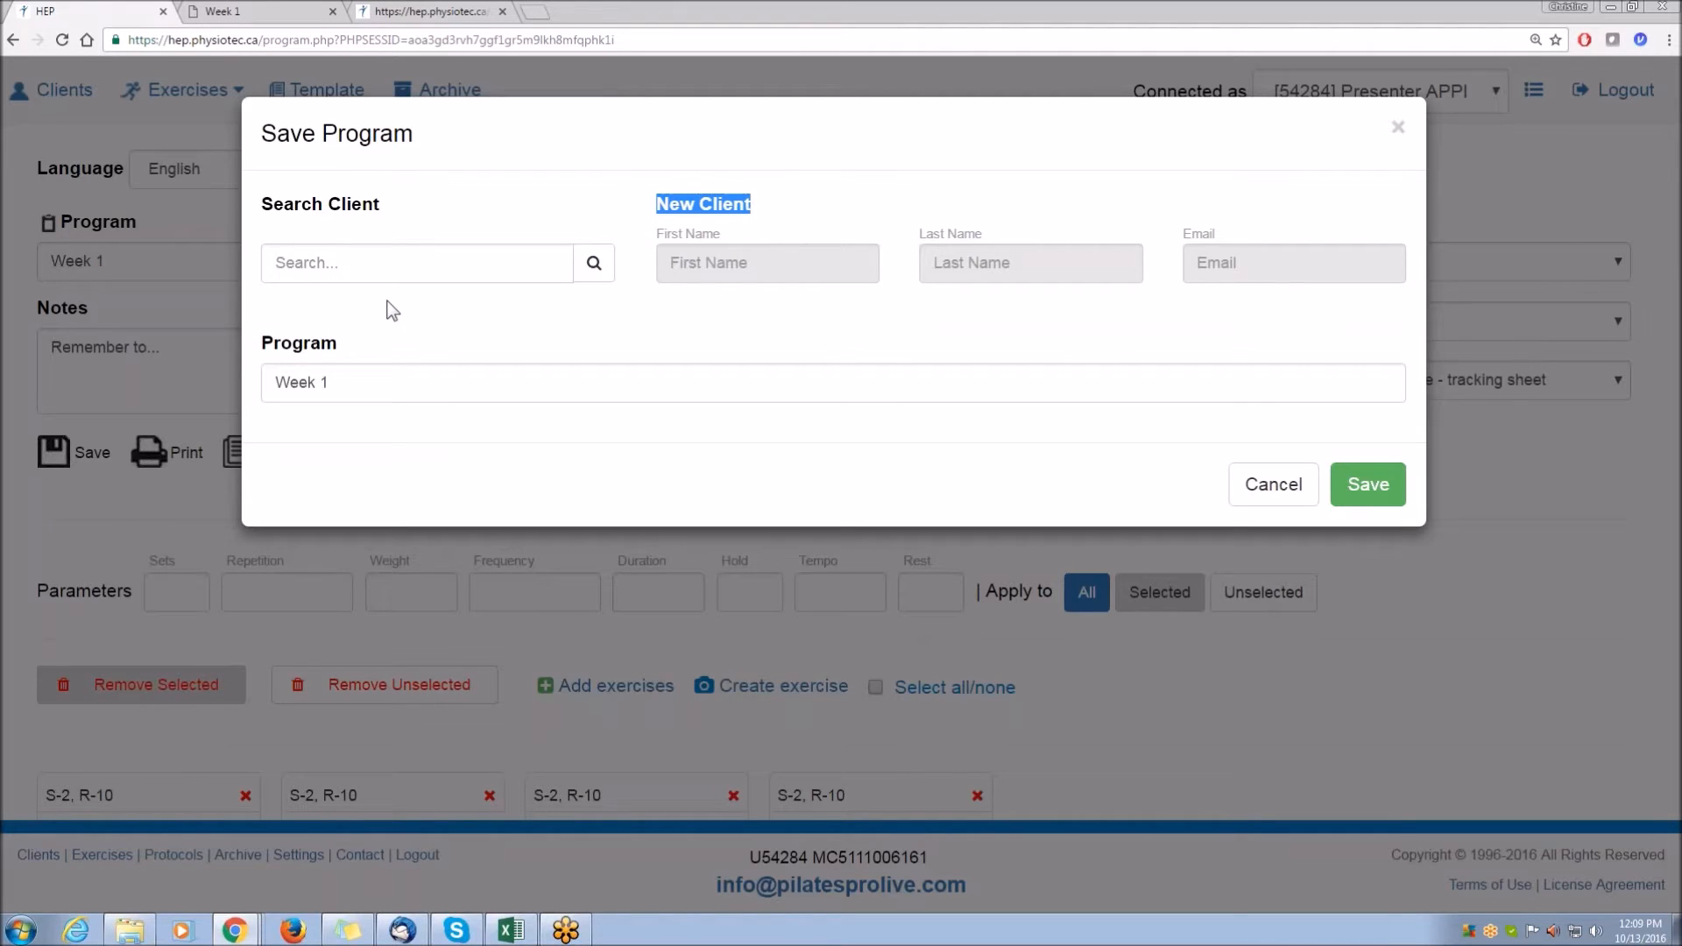
pyautogui.click(345, 263)
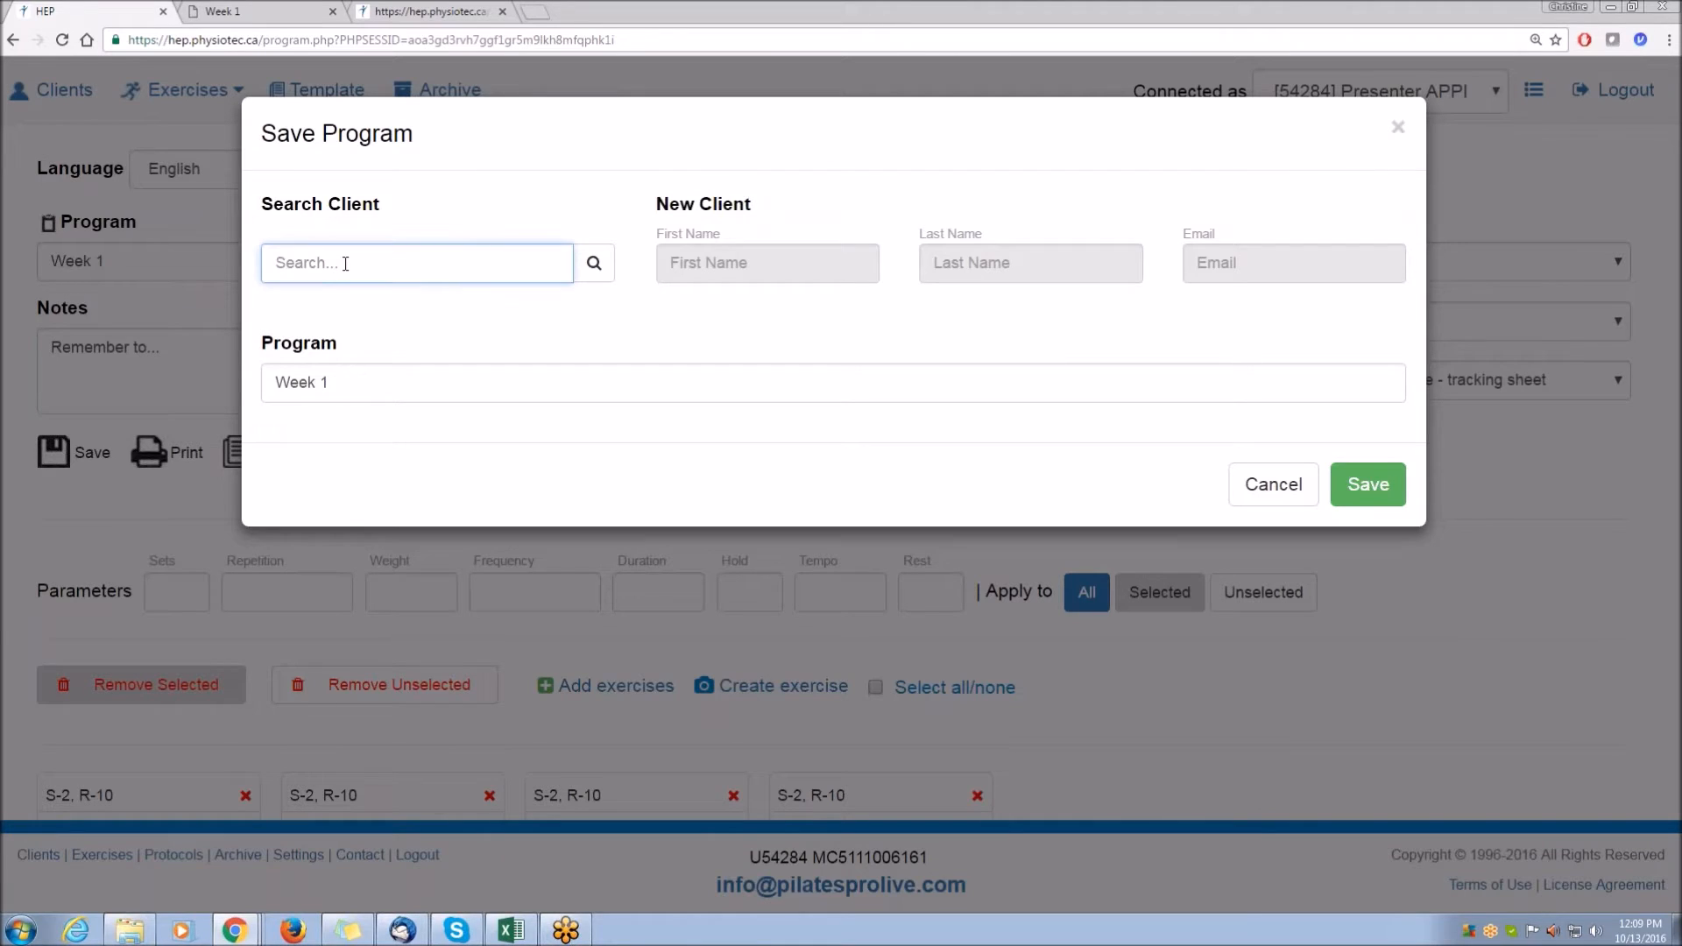
pyautogui.write('test')
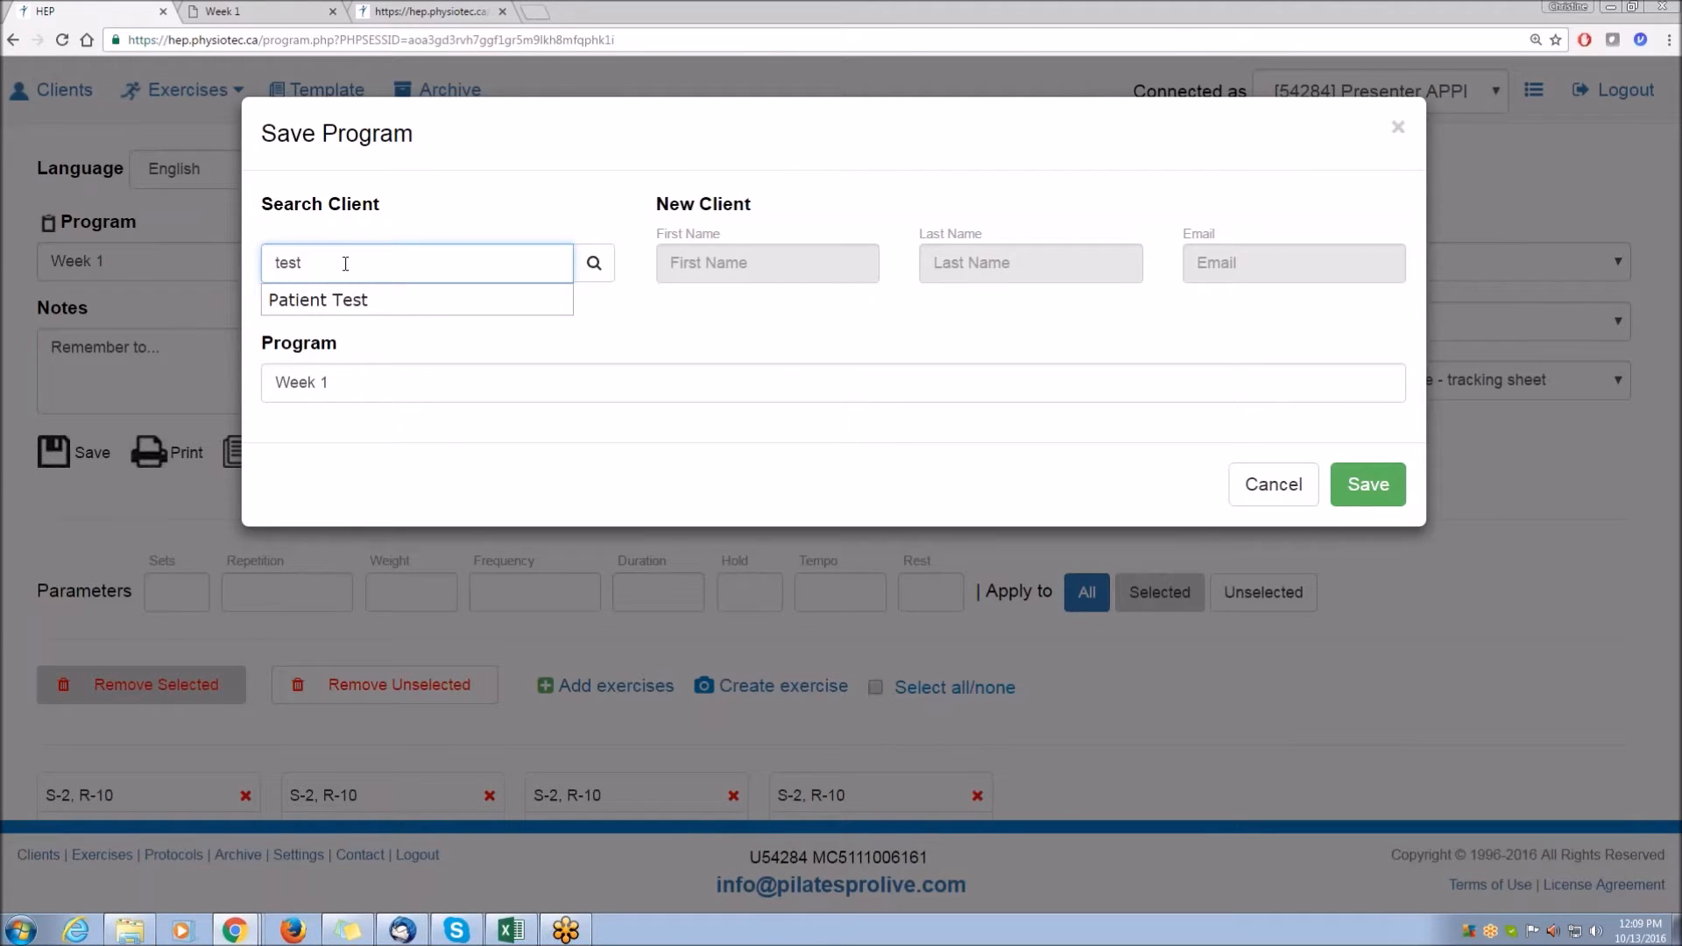
pyautogui.click(340, 307)
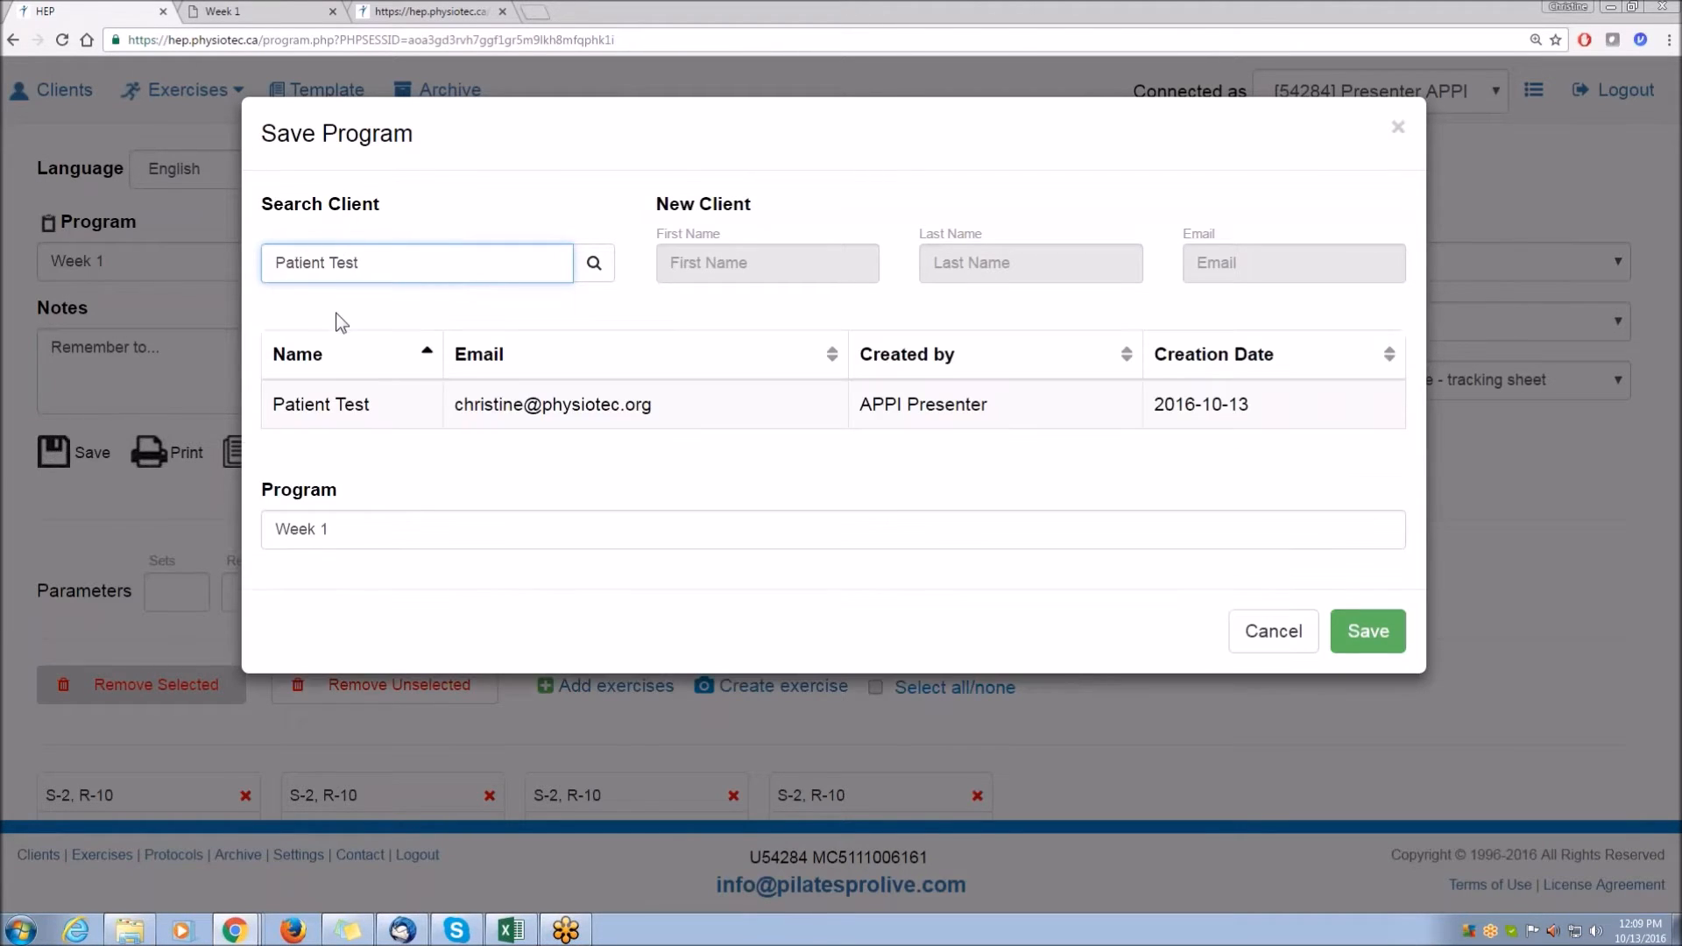
# Rename the program Week 1a and save it to the selected client.
pyautogui.click(342, 517)
pyautogui.write('a')
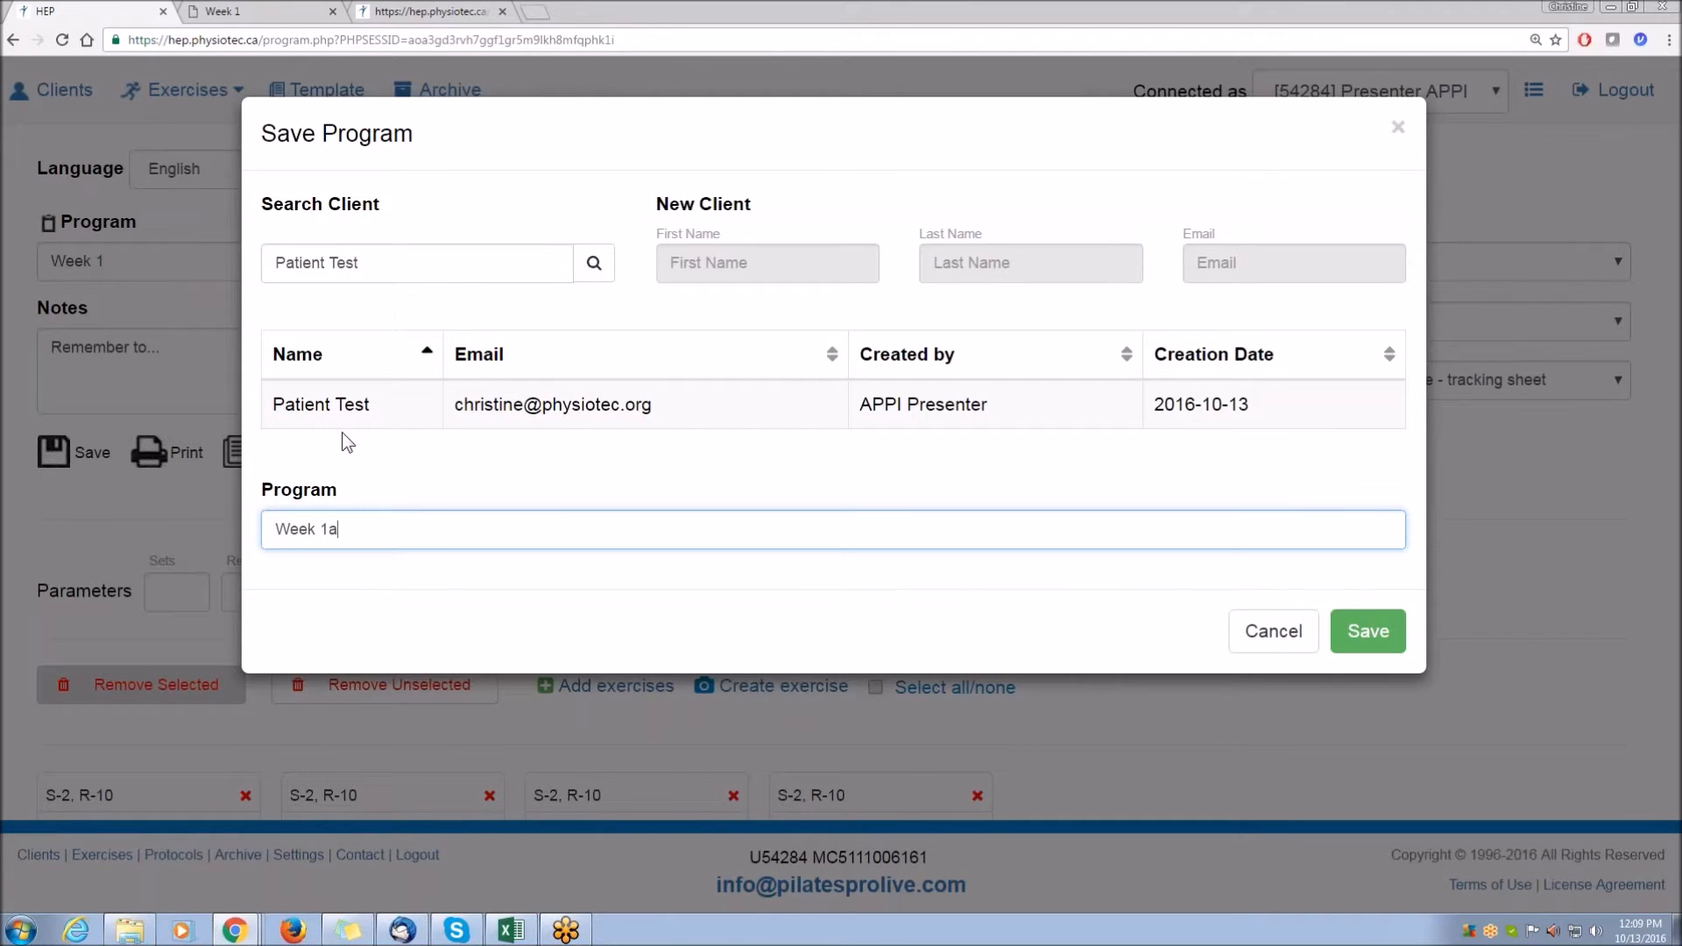
pyautogui.click(1392, 632)
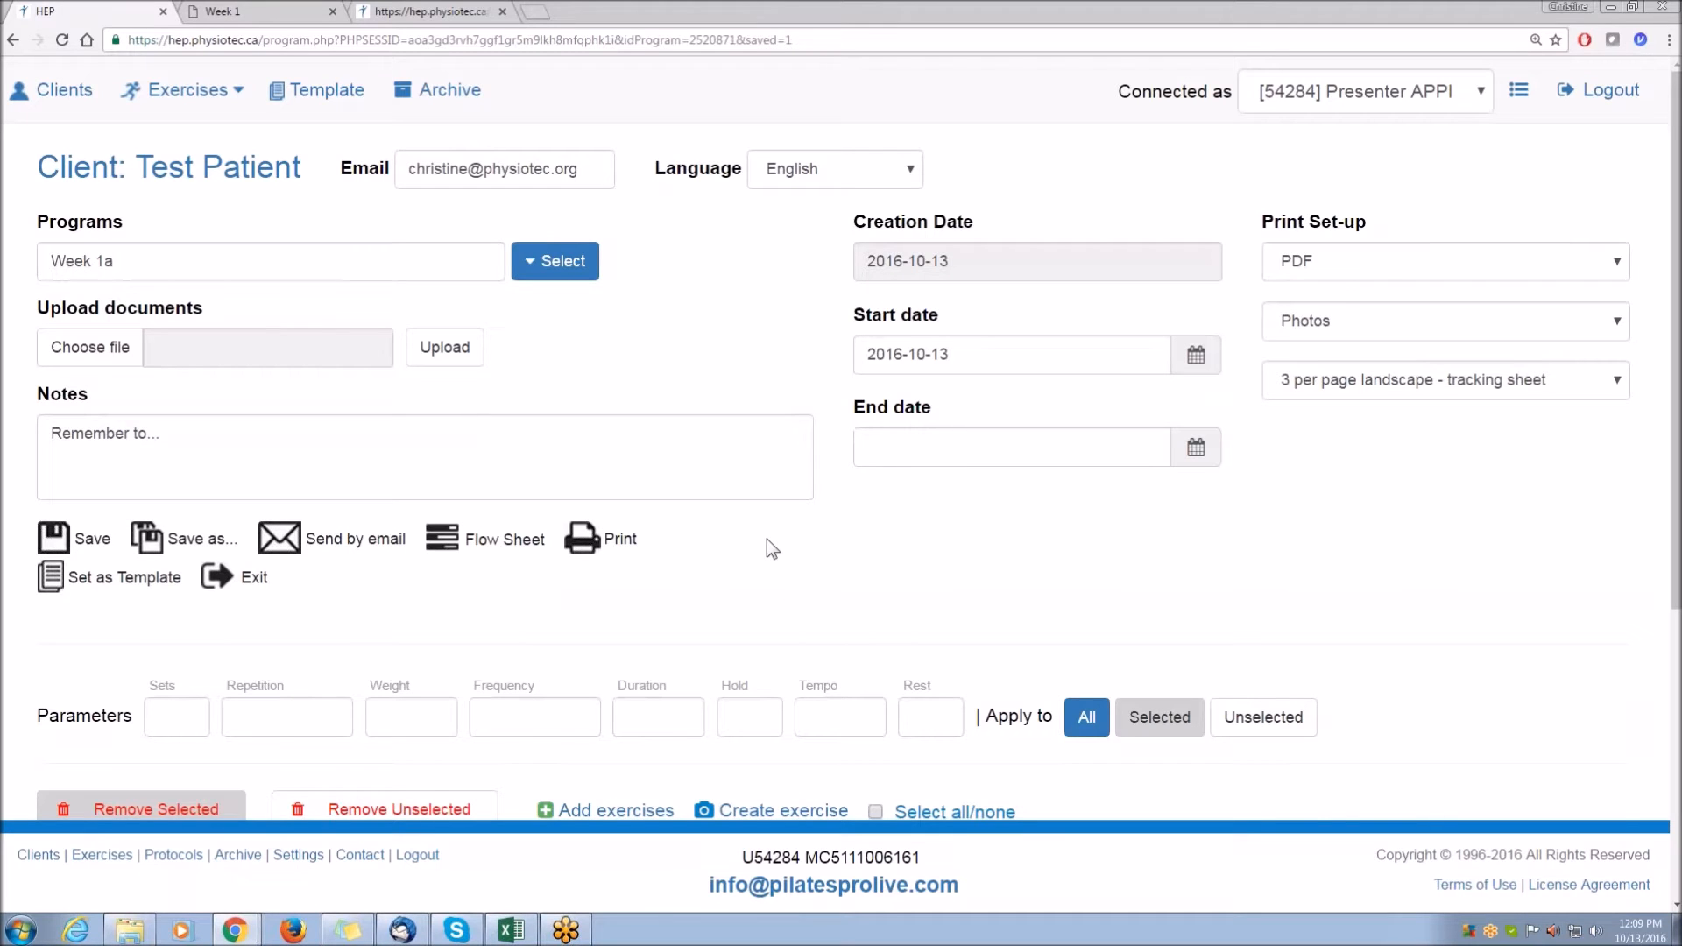
# Send the saved program to the client by email and open its printable PDF.
pyautogui.click(285, 538)
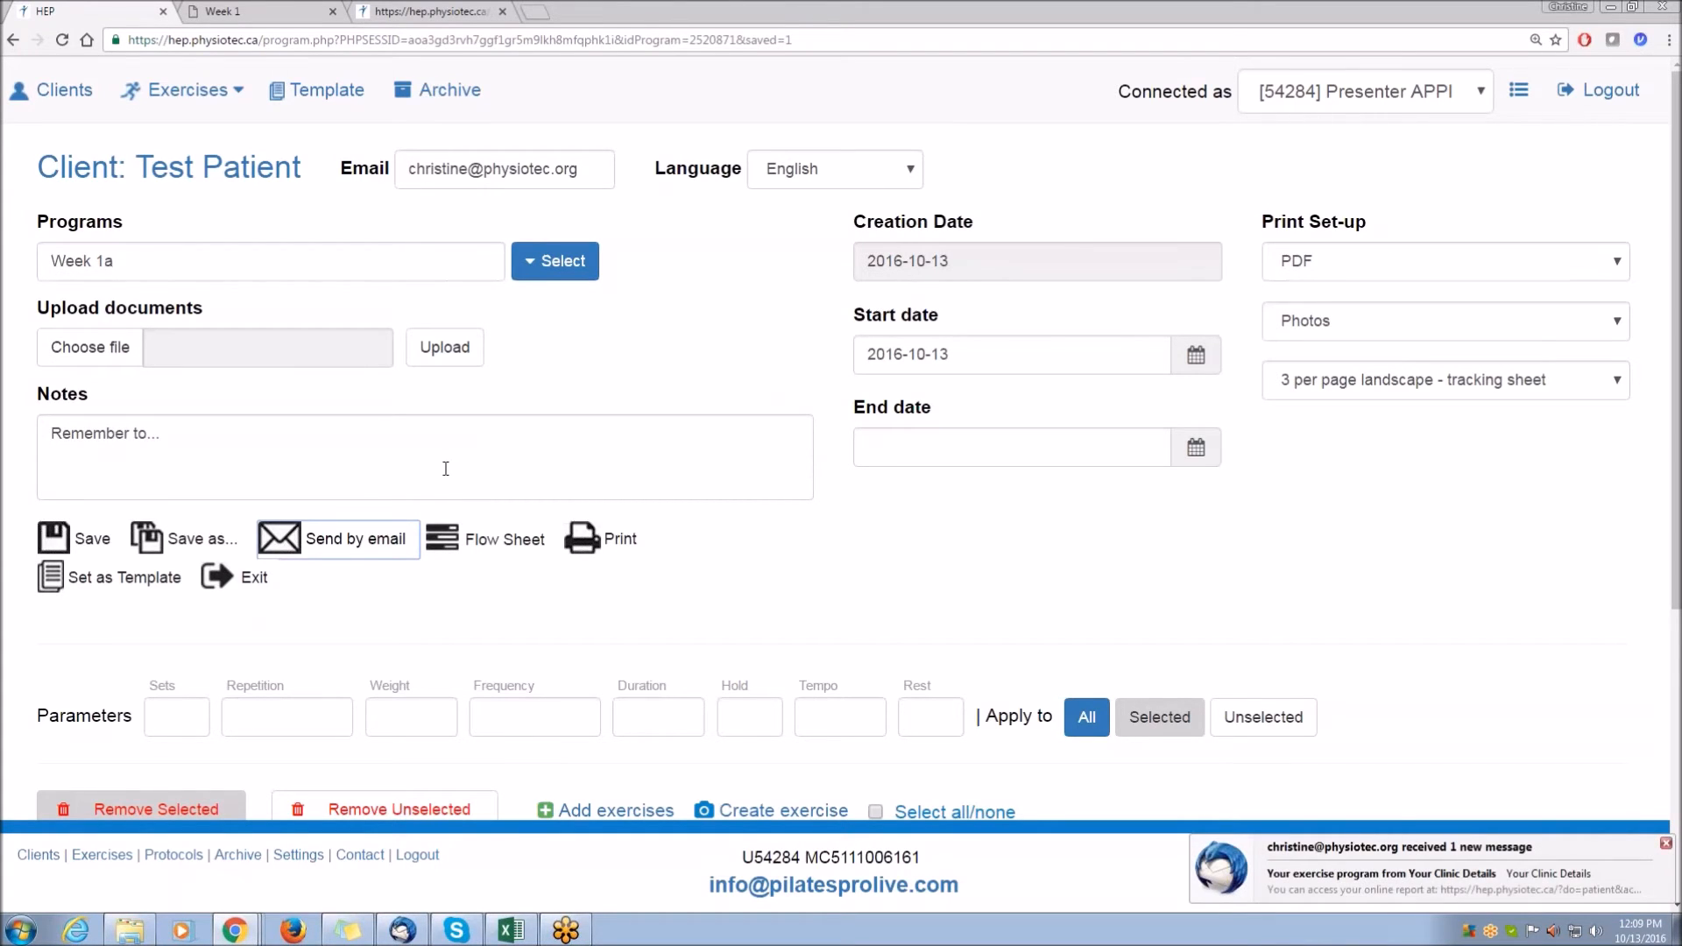
pyautogui.click(585, 543)
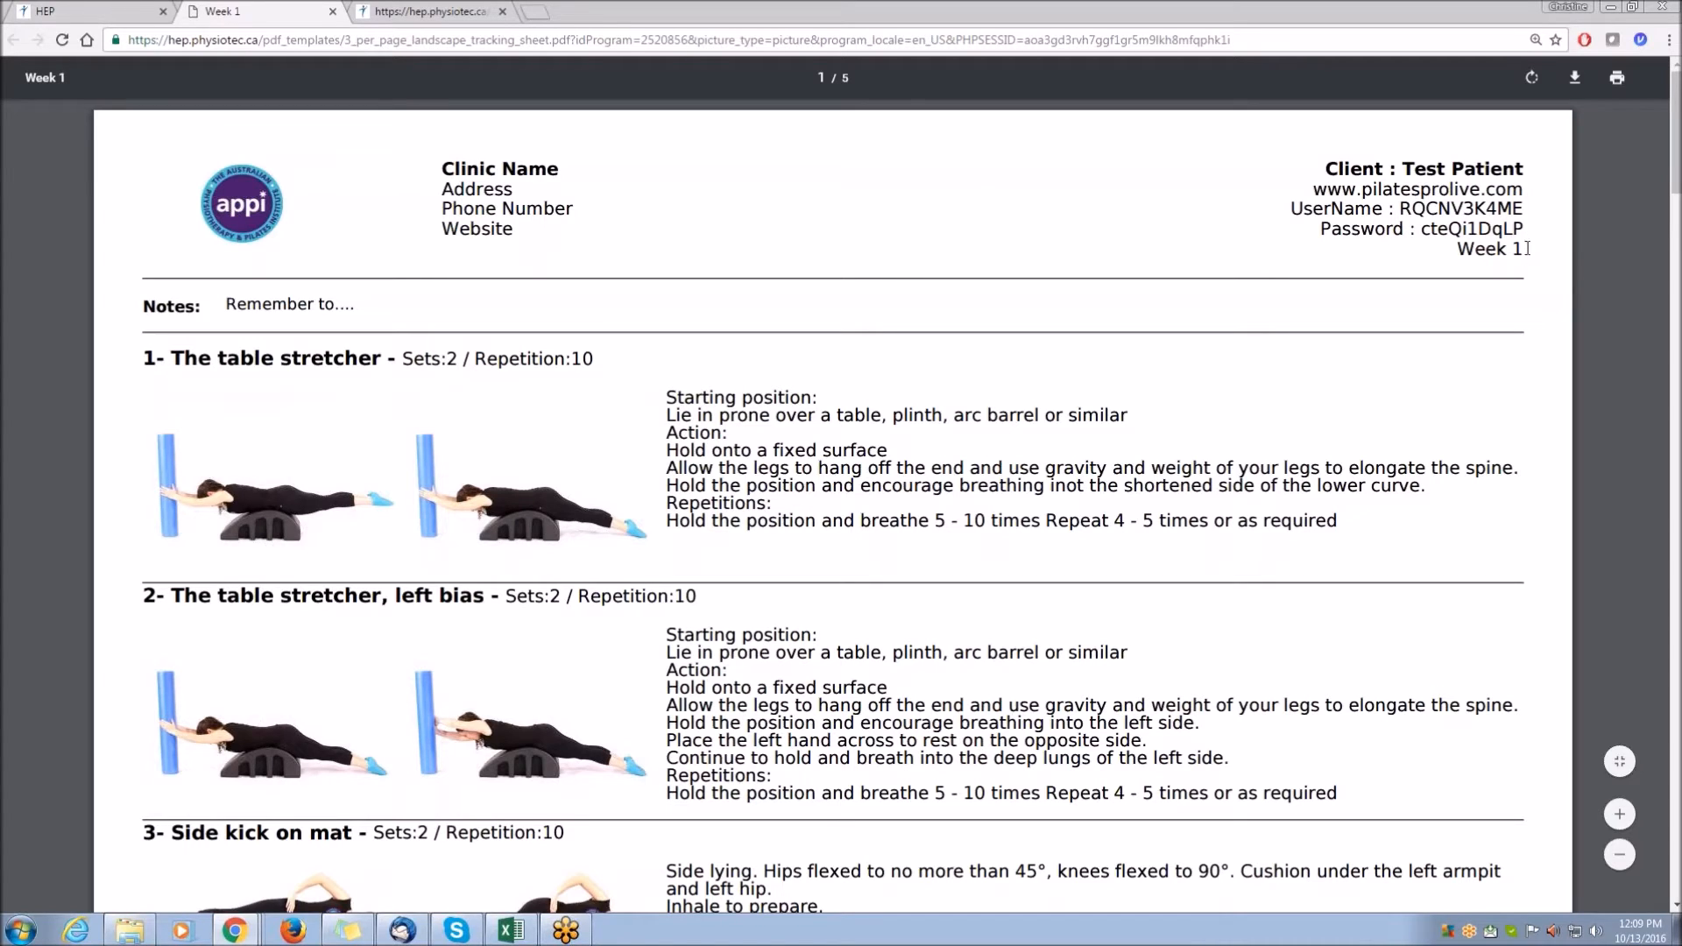
# Scroll through the PDF, examining the client header, exercise entries with sets and repetitions, and page footer.
pyautogui.moveTo(1522, 249); pyautogui.dragTo(1322, 170)
pyautogui.click(1529, 160)
pyautogui.scroll(-4, 759, 487)
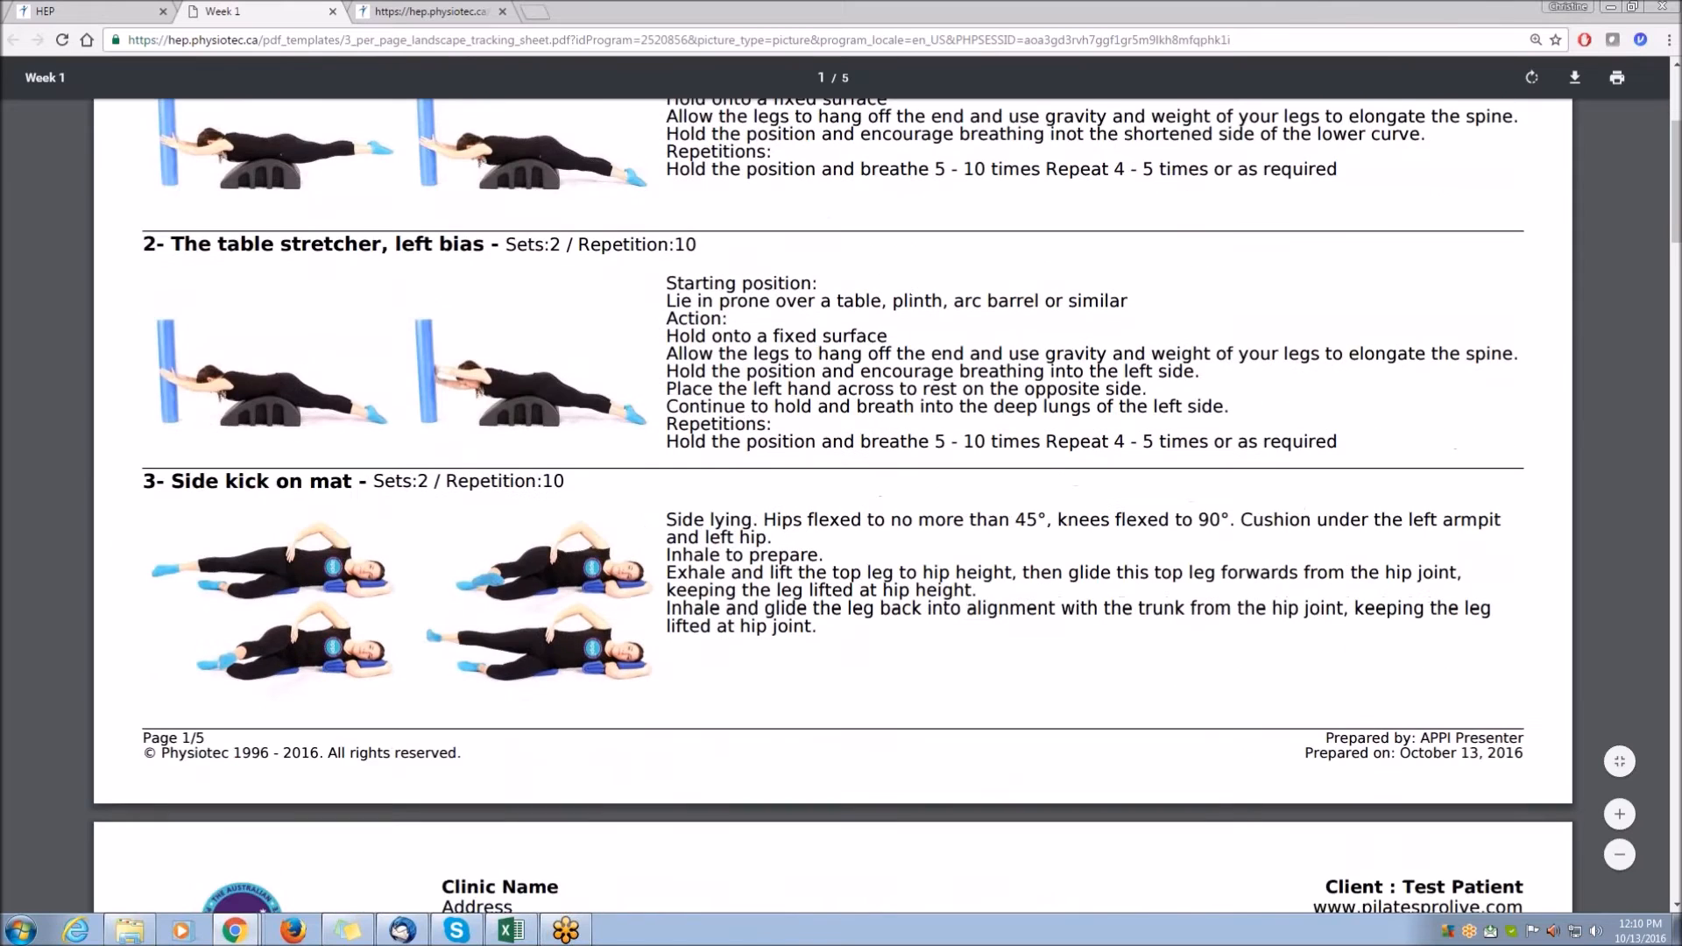
pyautogui.moveTo(1526, 739); pyautogui.dragTo(1329, 738)
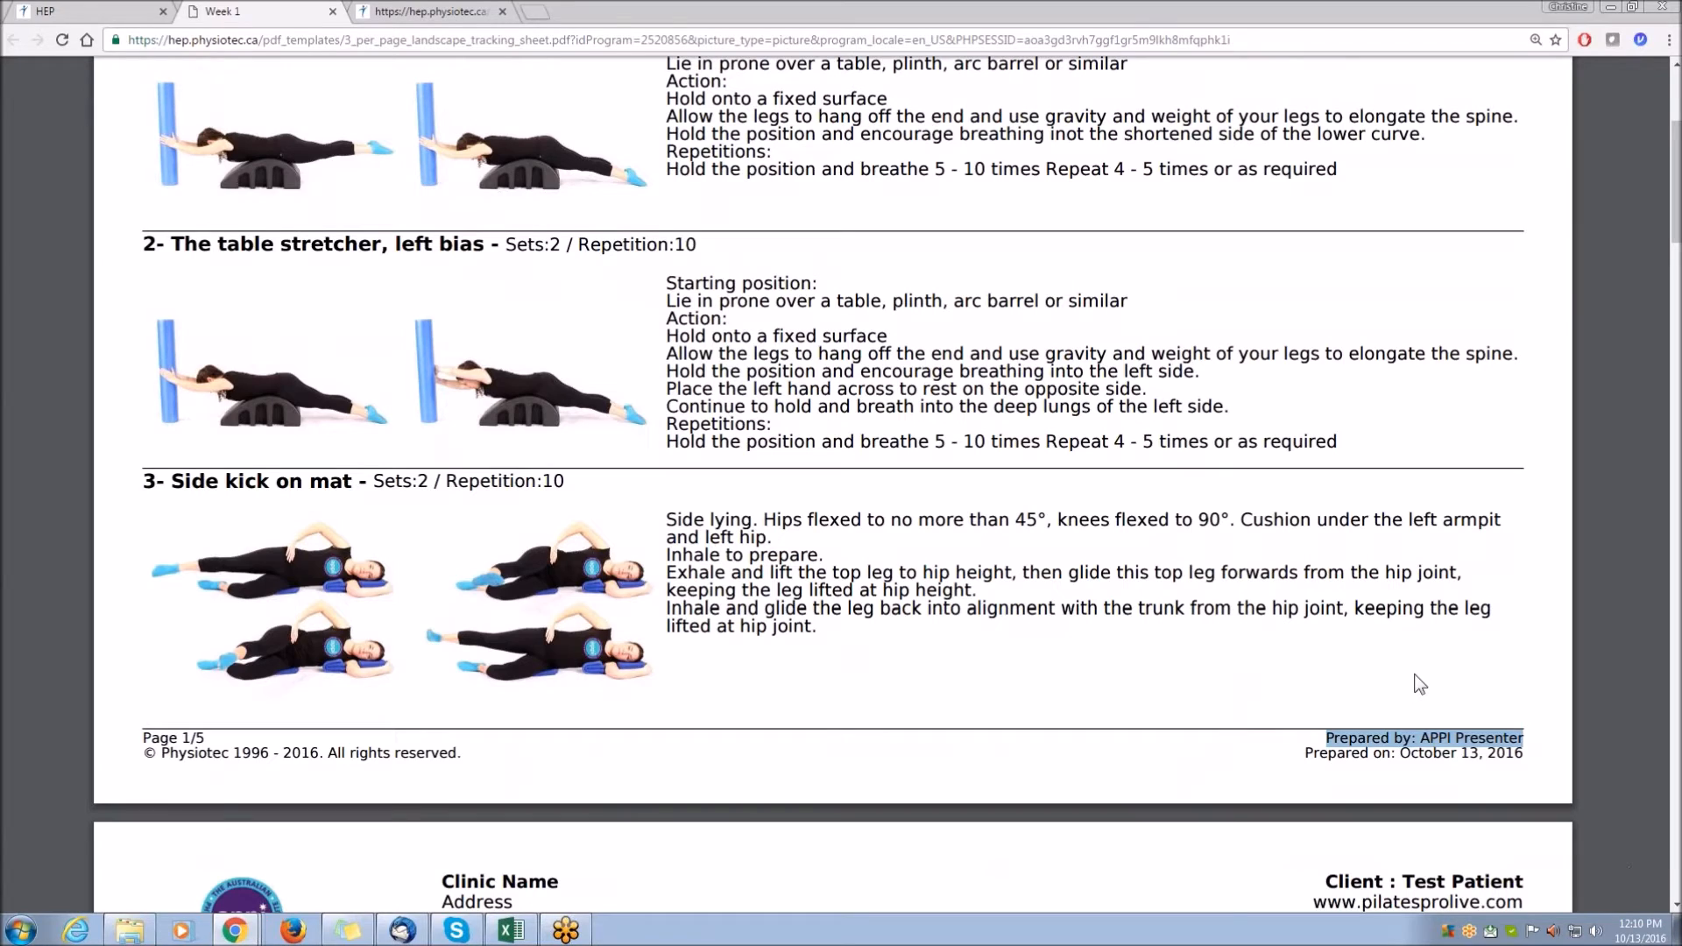
pyautogui.click(1523, 761)
pyautogui.moveTo(1404, 758); pyautogui.dragTo(1389, 759)
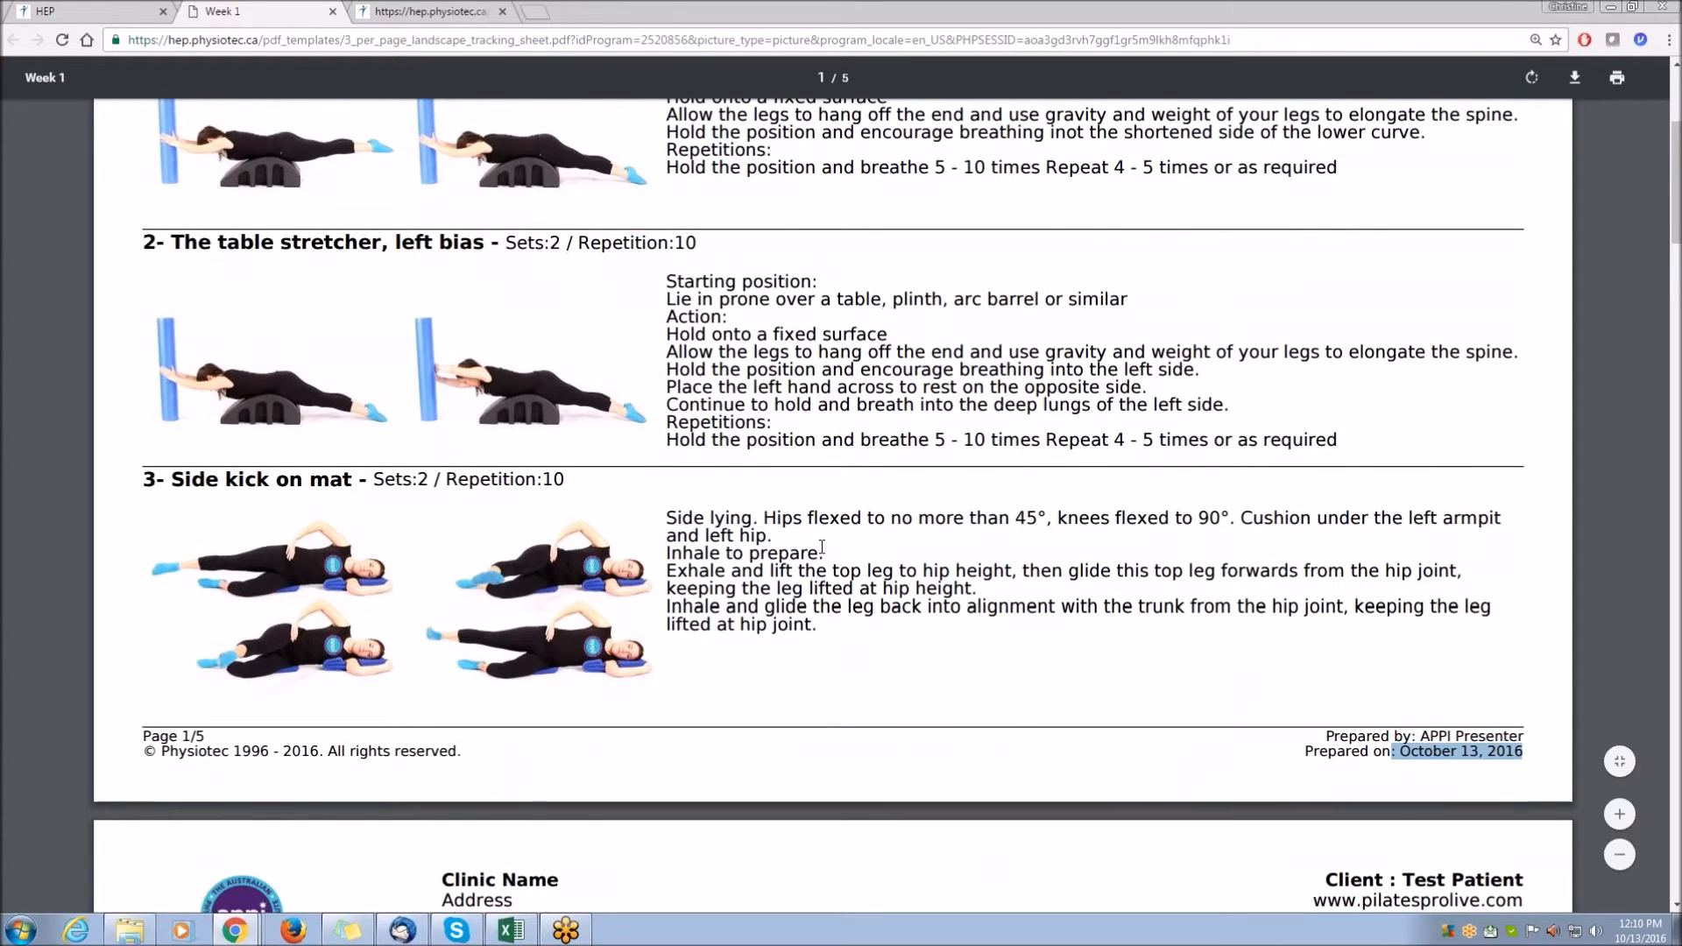
pyautogui.scroll(-7, 822, 547)
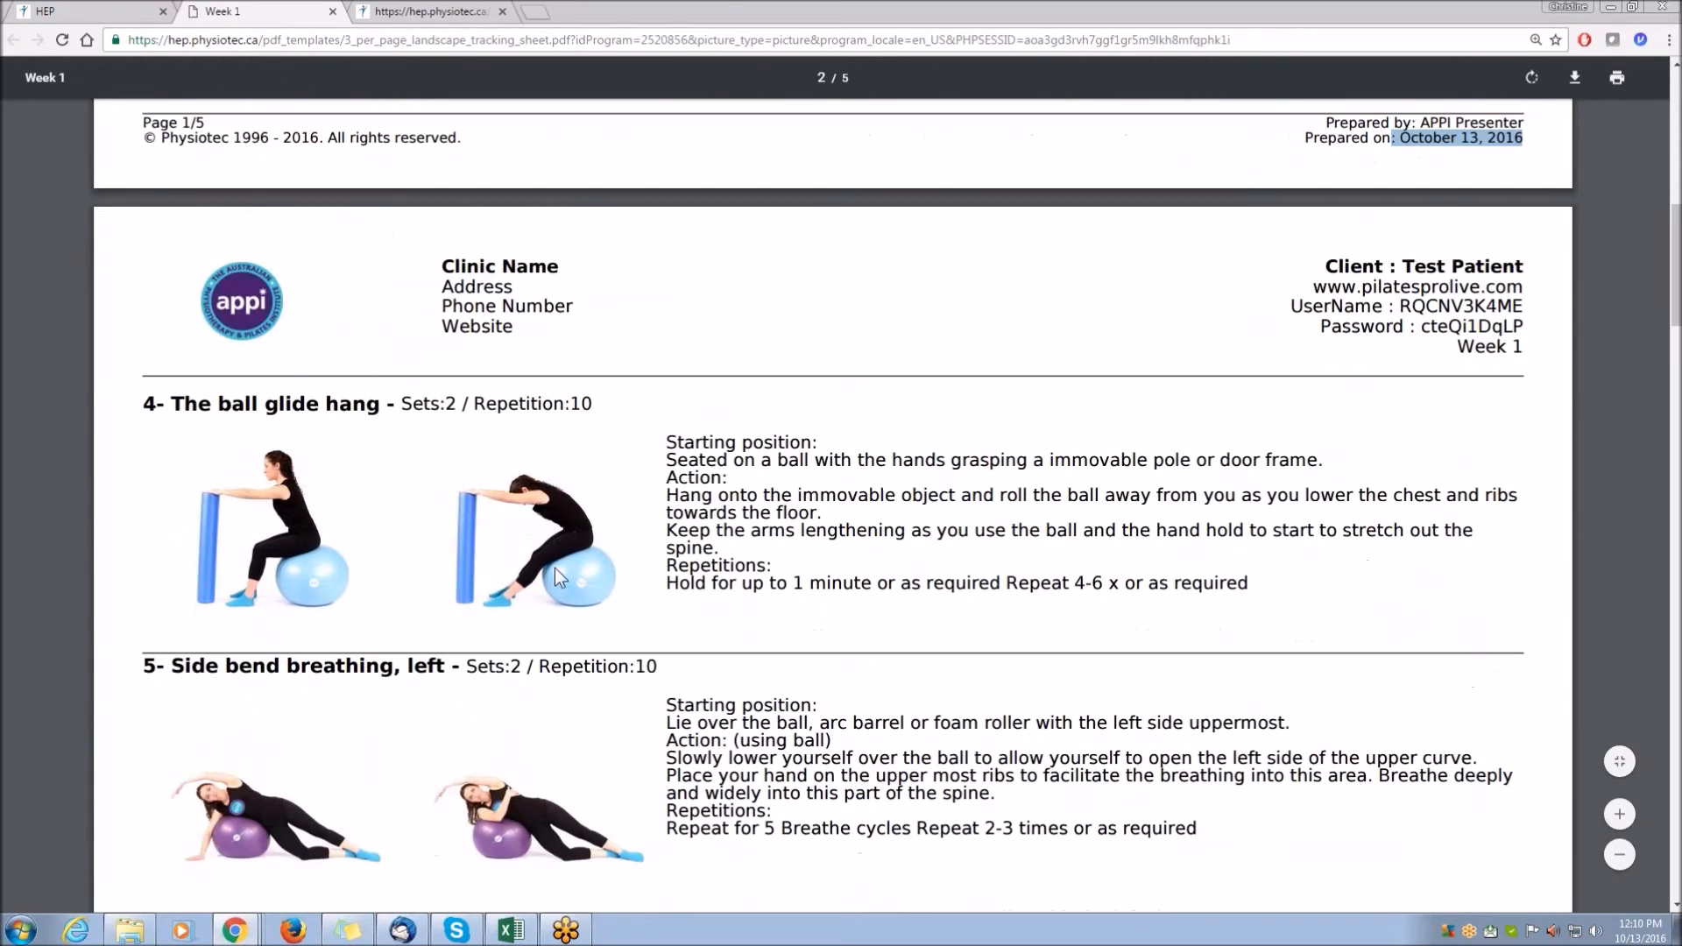
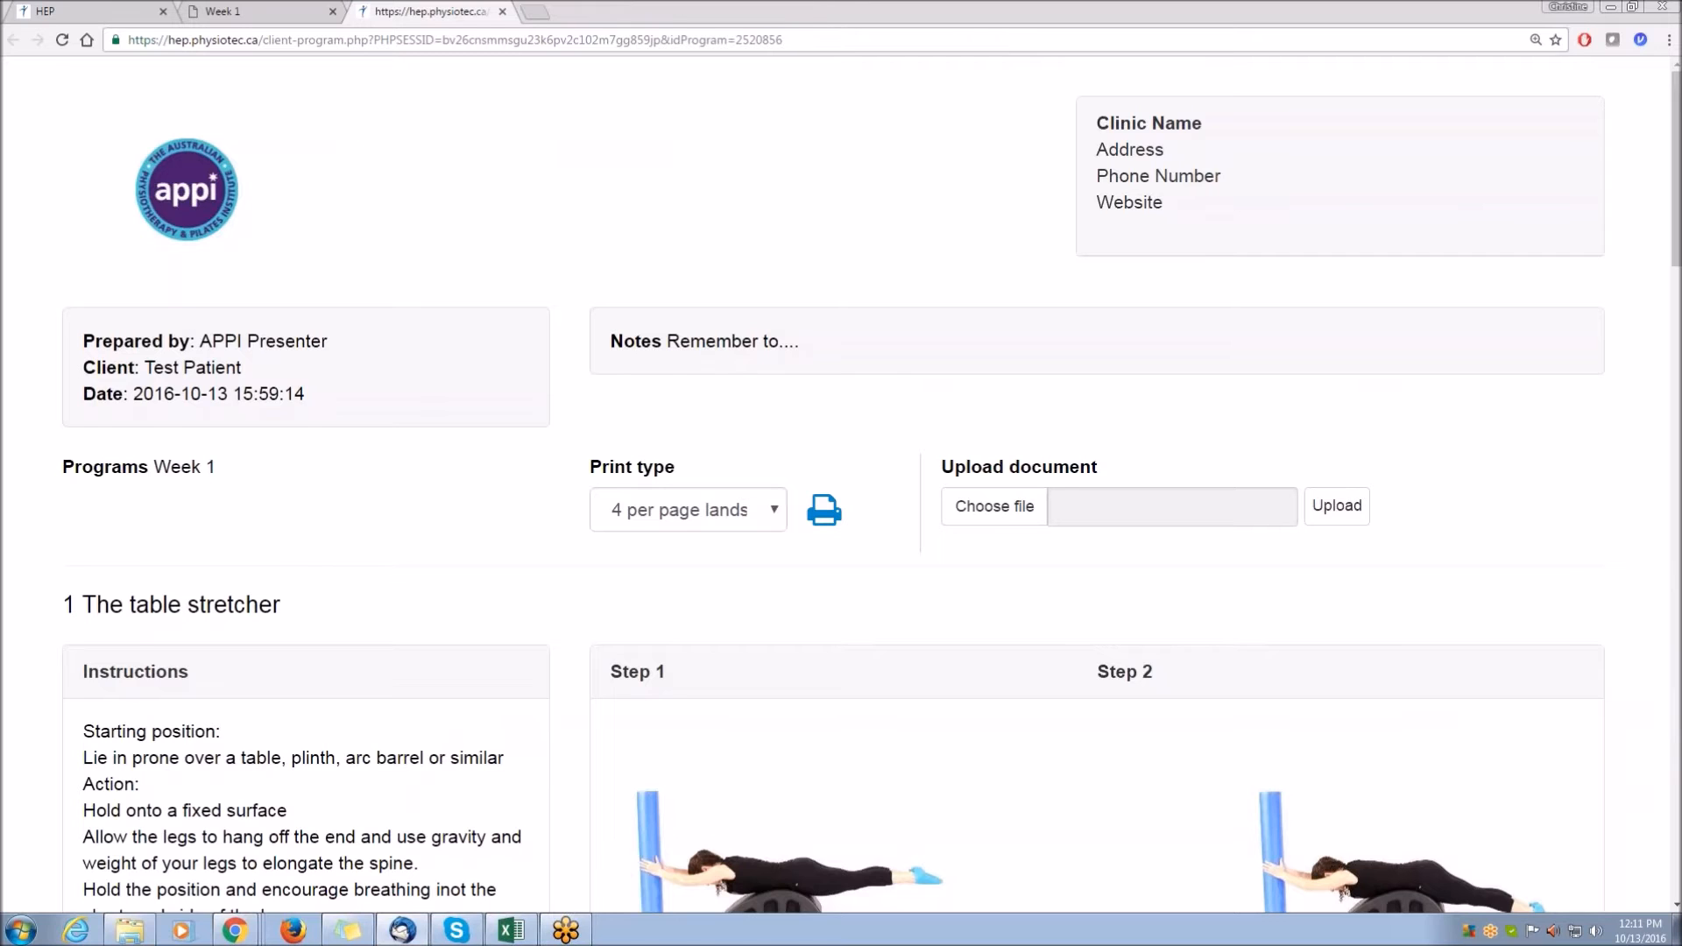
# Bring up the mail client to view the program email sent to the client, then put it away.
pyautogui.moveTo(1681, 126); pyautogui.dragTo(442, 117)
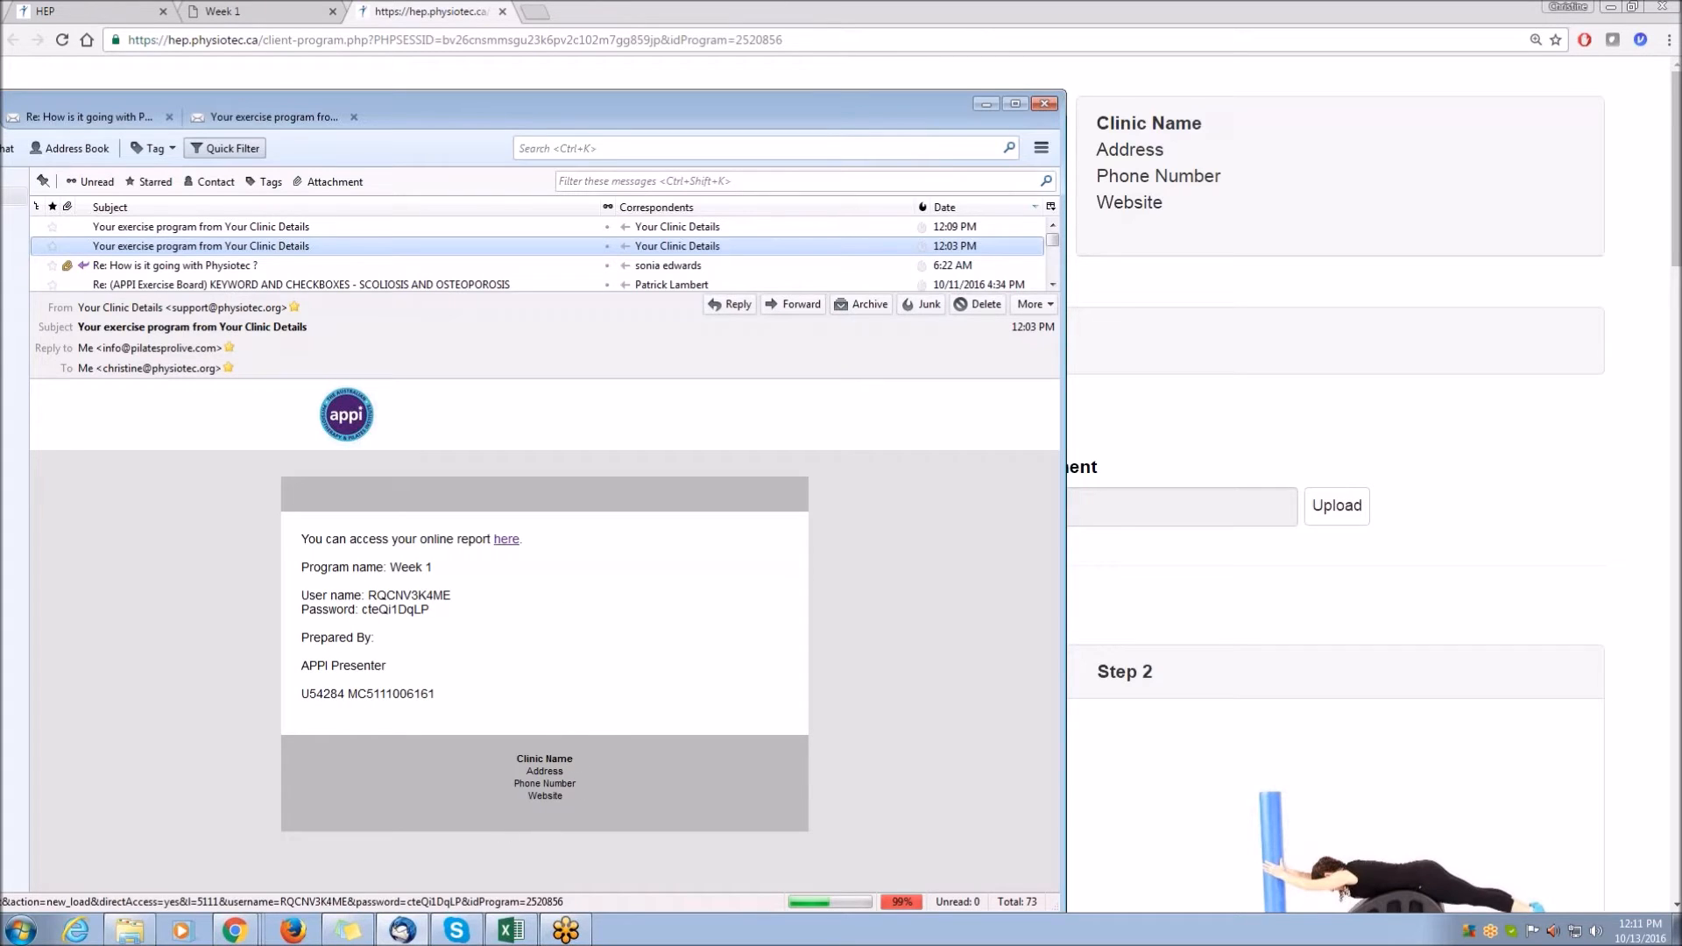
pyautogui.click(986, 102)
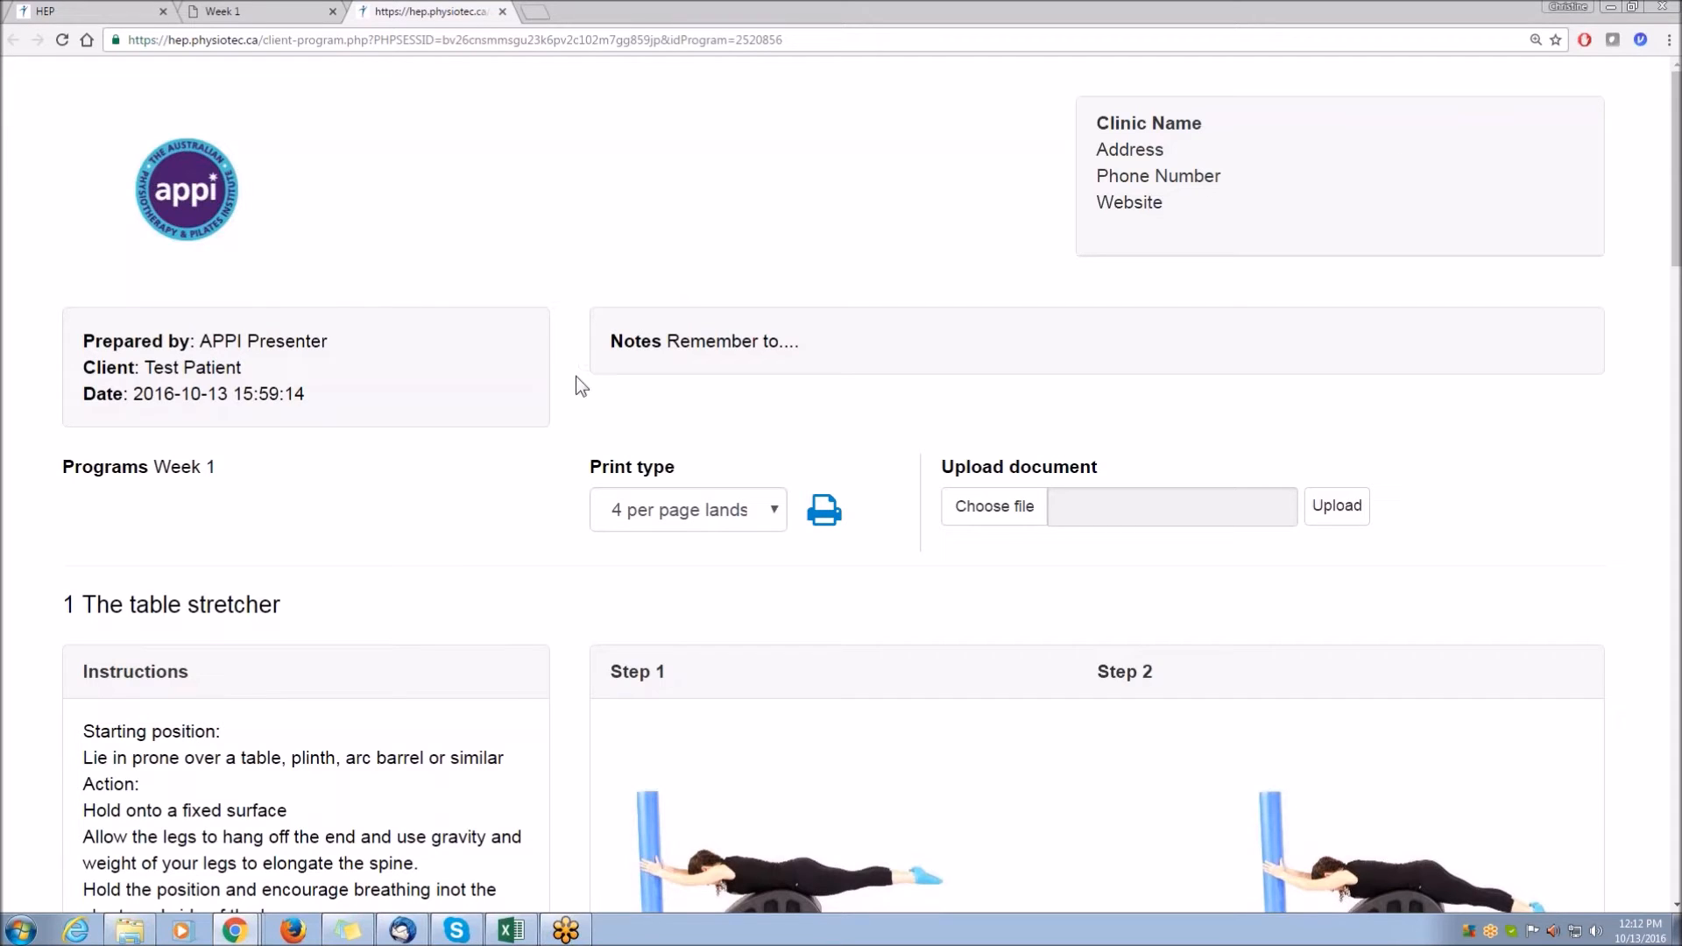
# Examine the client's online program header, program name and the list of available print types.
pyautogui.scroll(-1, 576, 376)
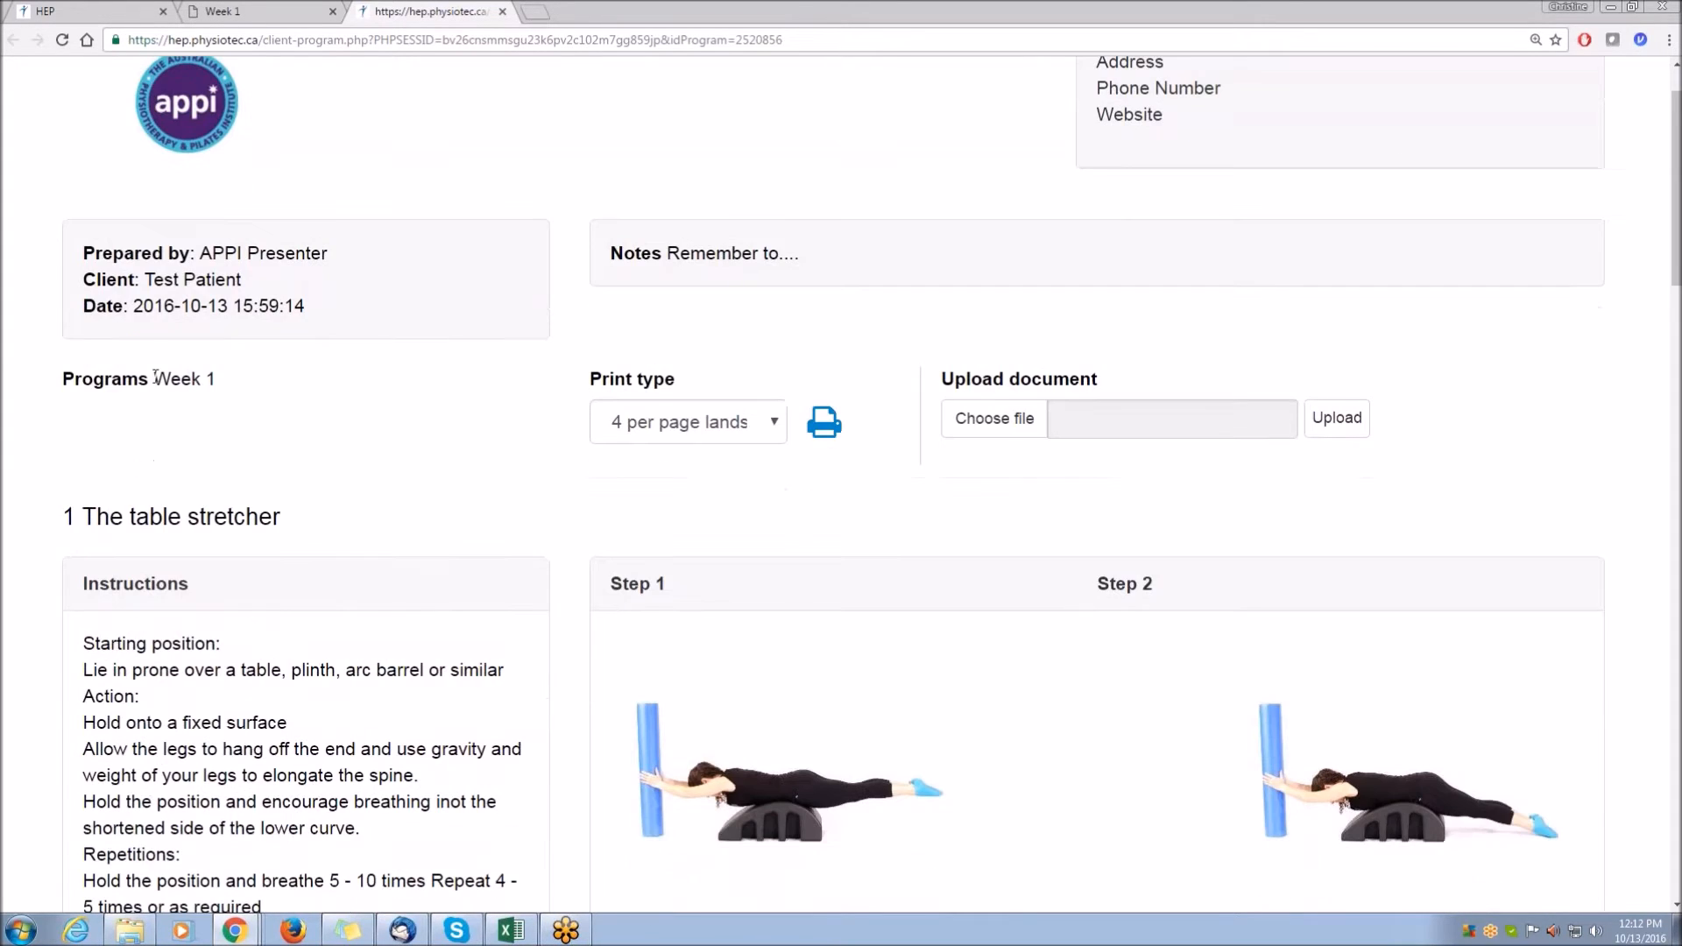
pyautogui.moveTo(217, 379); pyautogui.dragTo(64, 389)
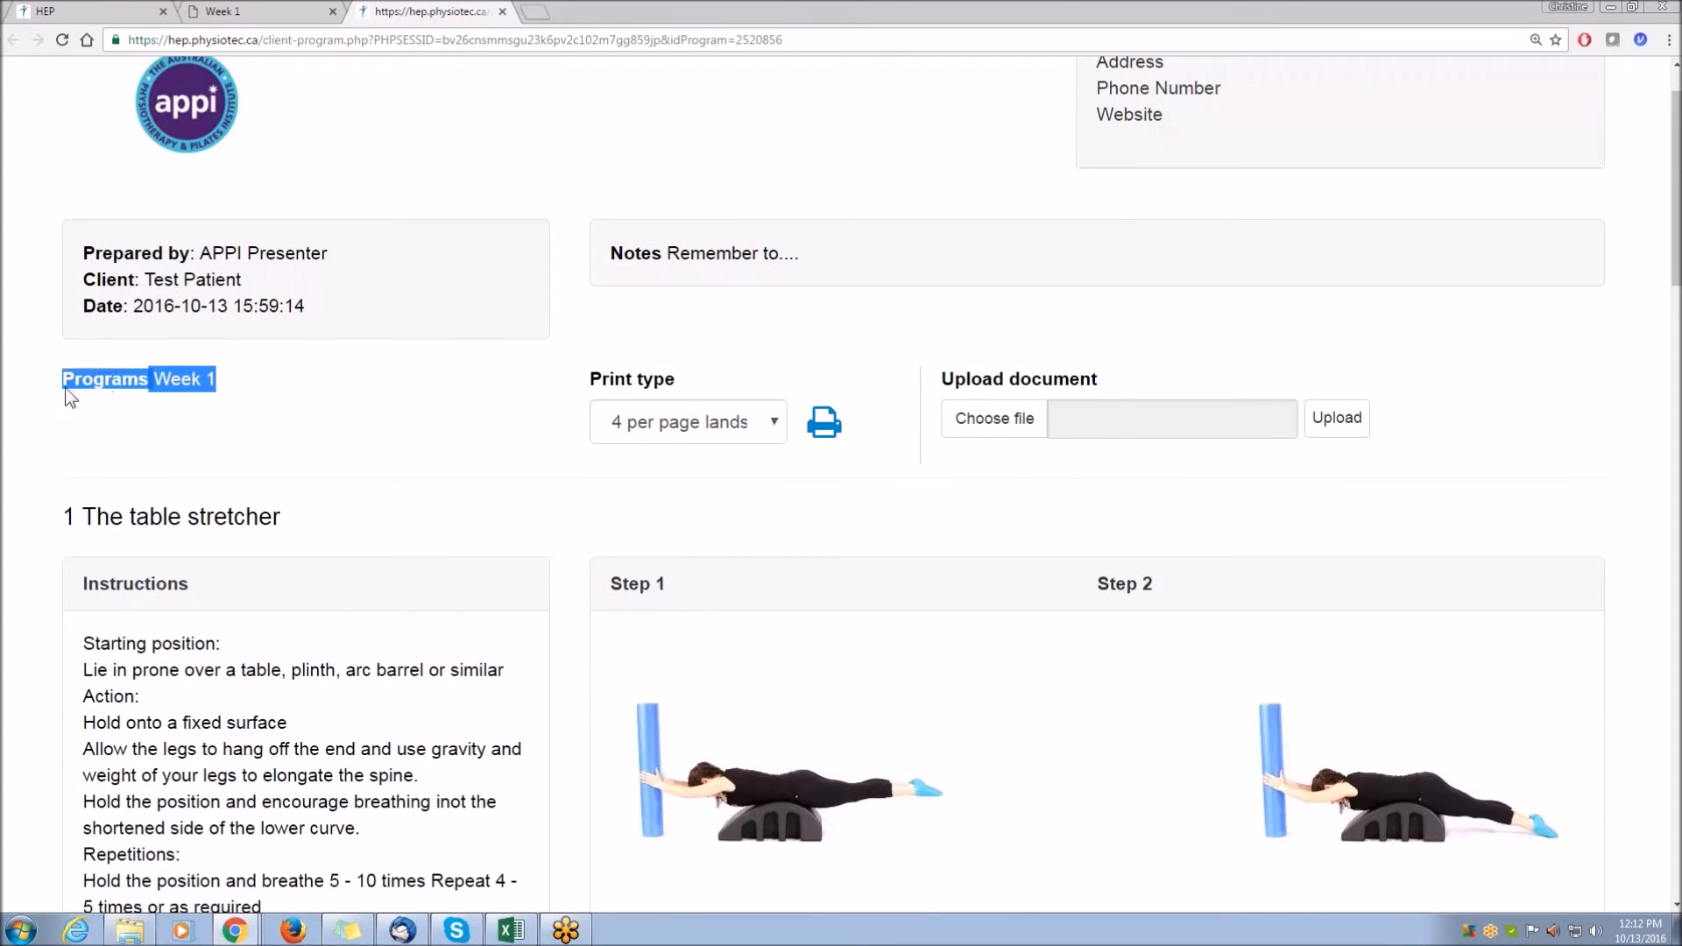
pyautogui.click(418, 432)
pyautogui.moveTo(592, 382); pyautogui.dragTo(677, 384)
pyautogui.click(775, 421)
pyautogui.scroll(-3, 767, 578)
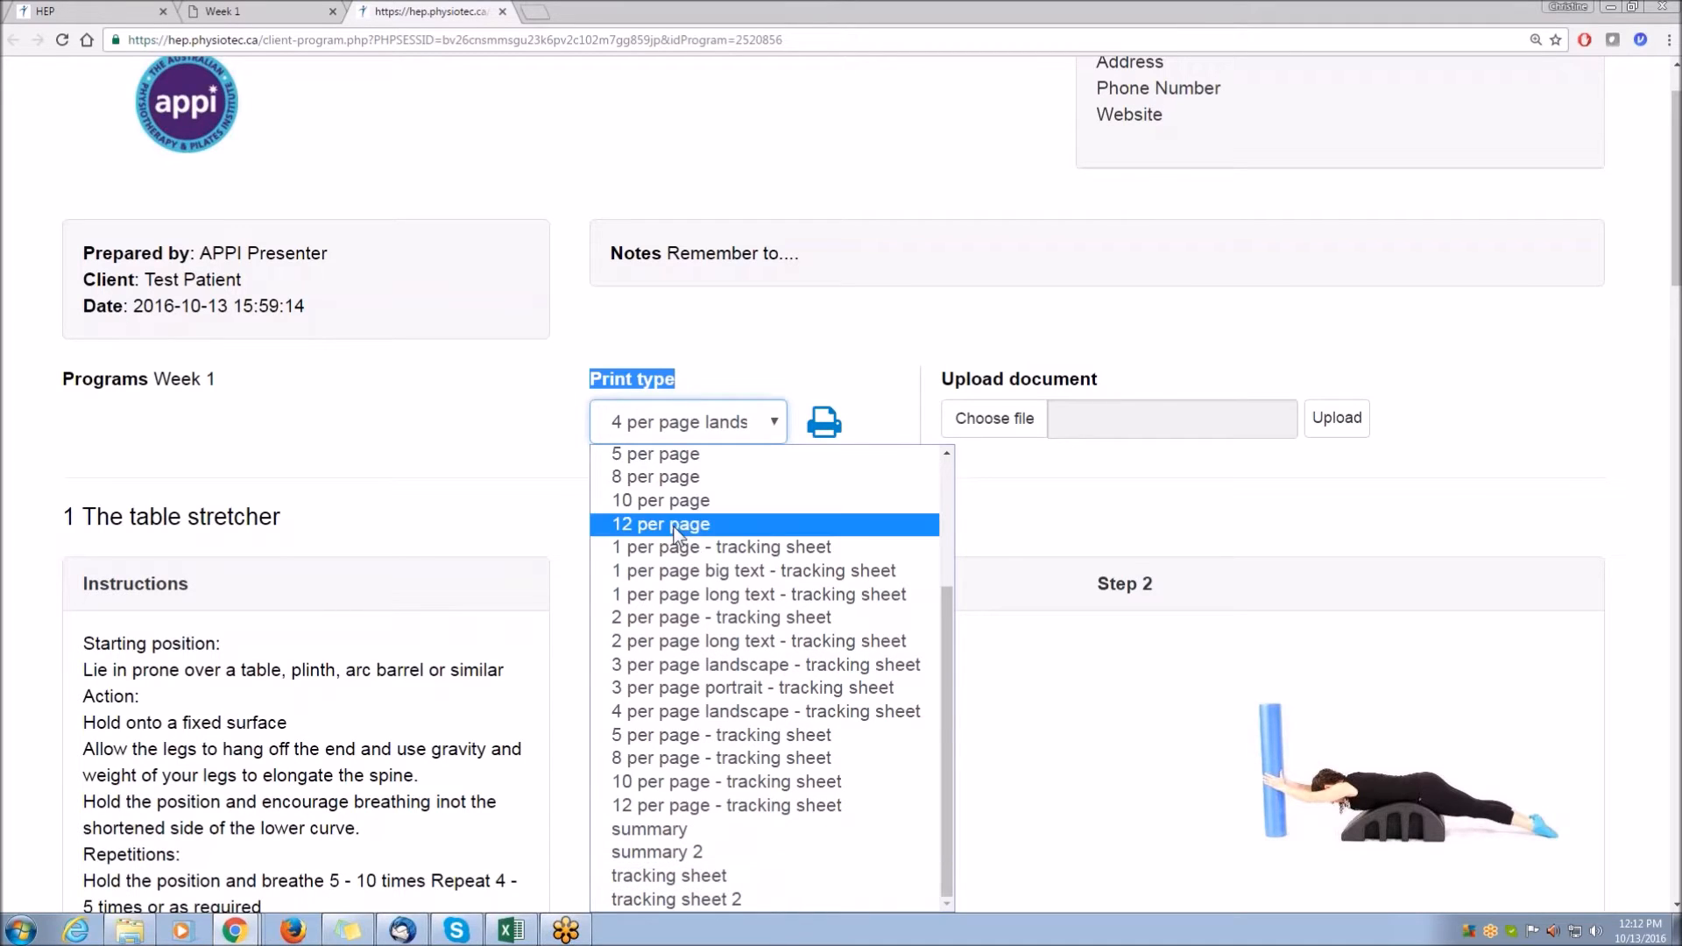
pyautogui.click(359, 441)
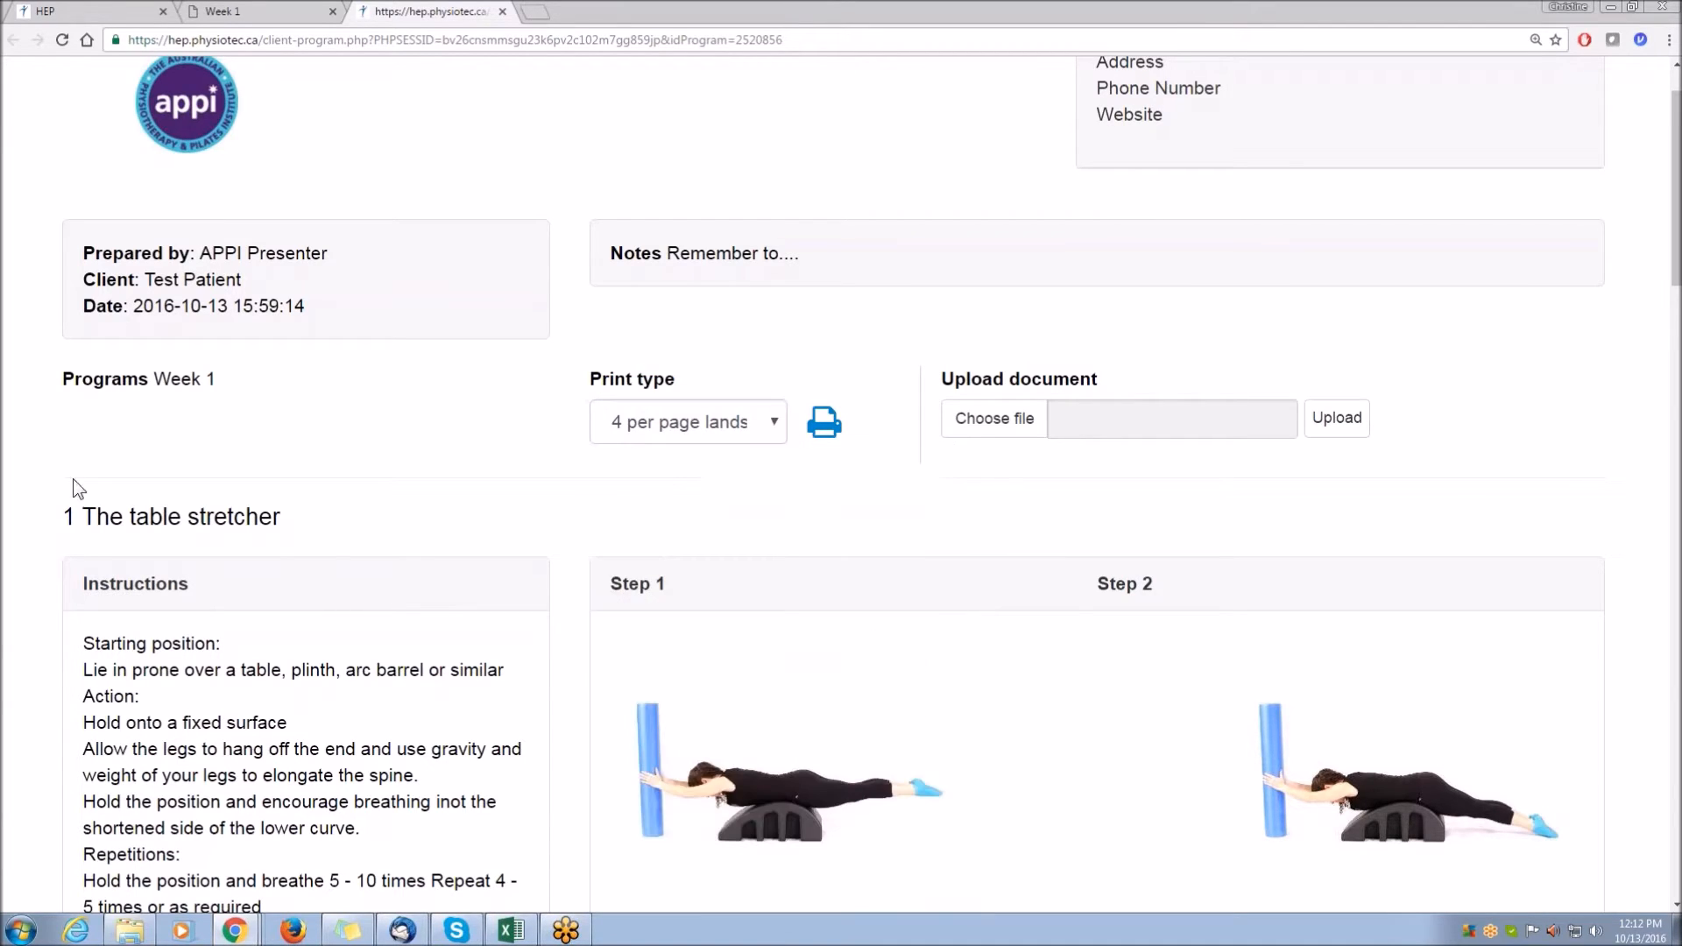
# Scroll through the client's online program, reviewing each exercise's instructions, images, sets and repetitions.
pyautogui.scroll(-3, 49, 480)
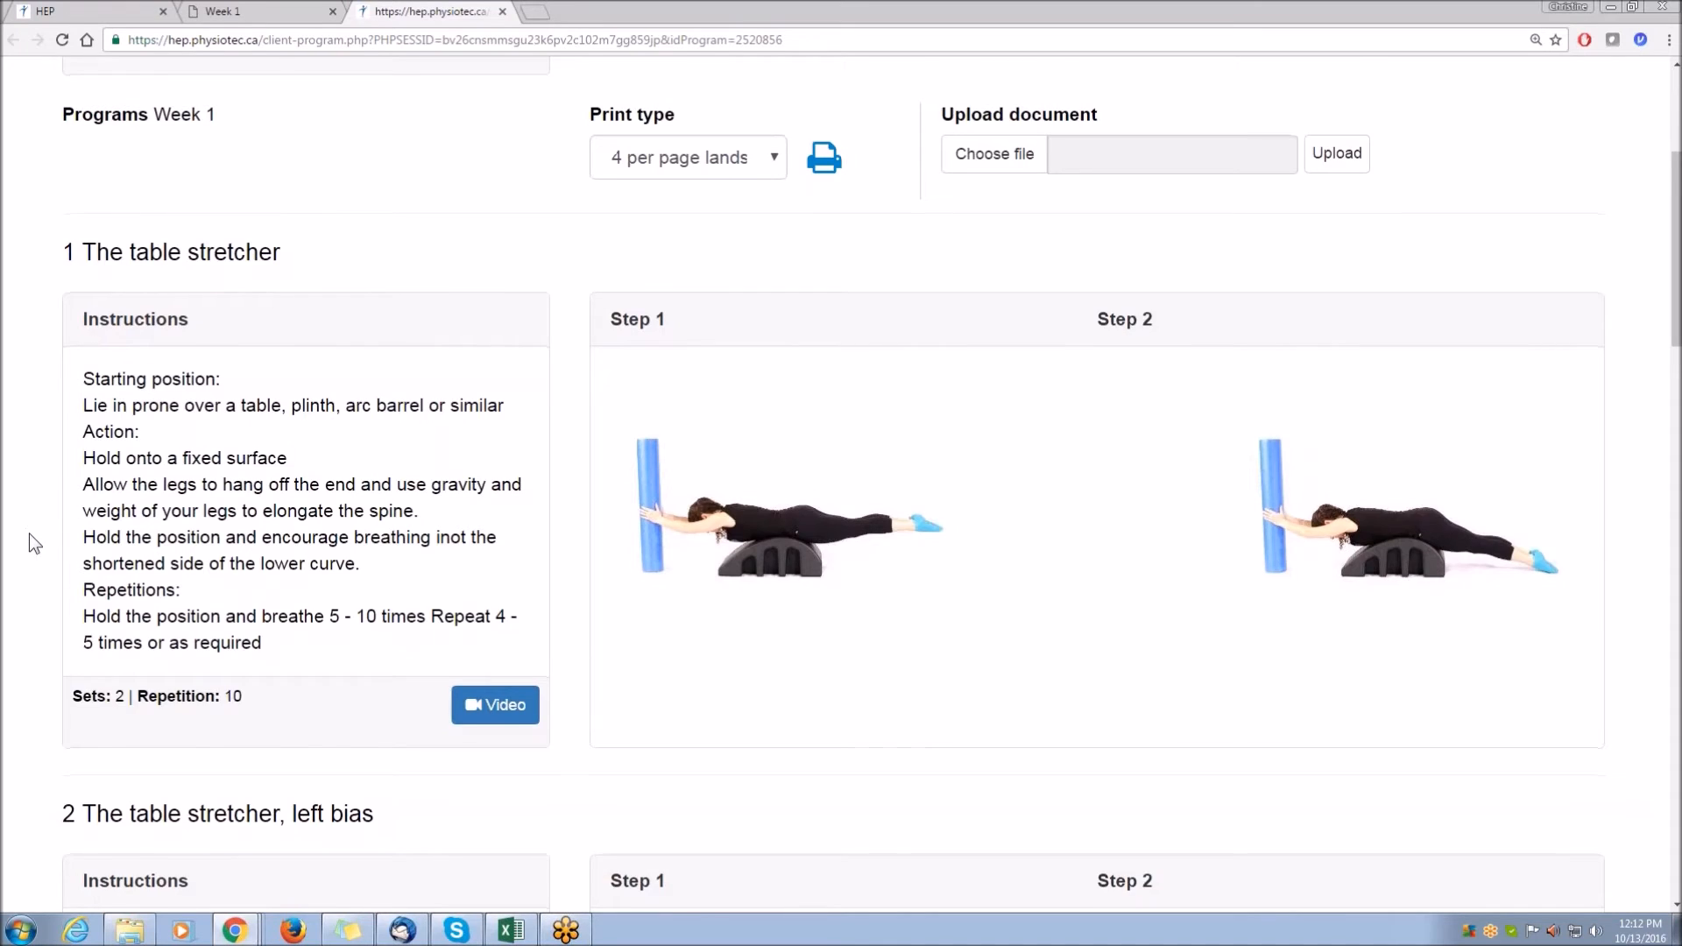
pyautogui.scroll(-6, 30, 534)
pyautogui.scroll(-9, 30, 534)
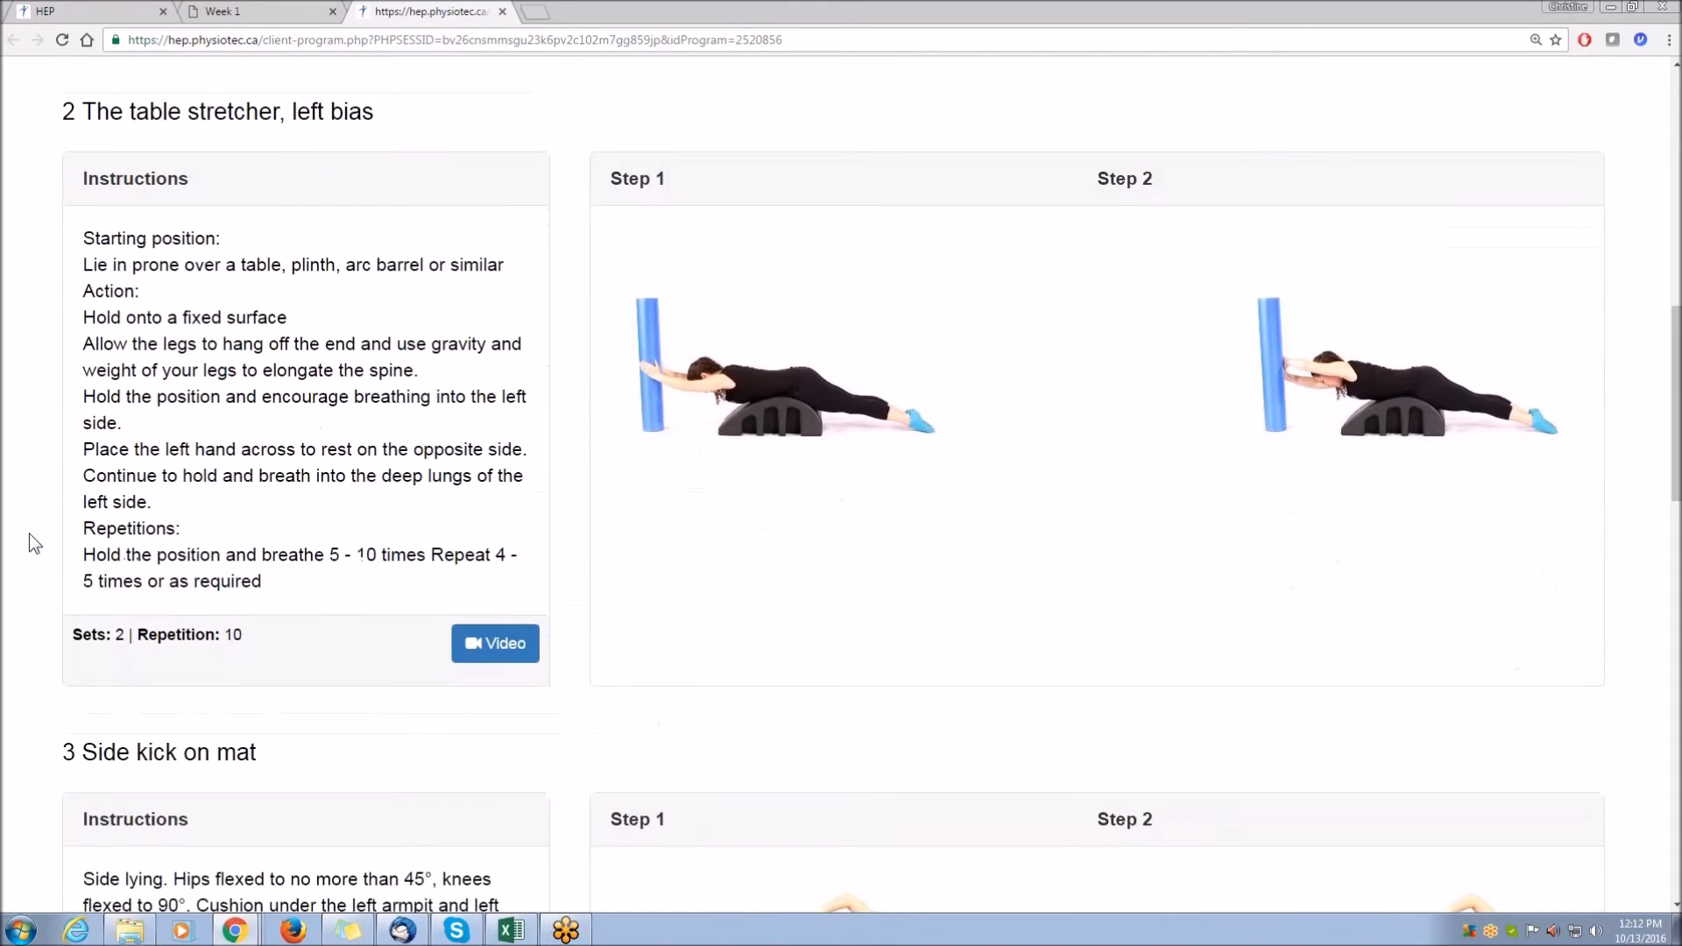
pyautogui.scroll(-10, 29, 533)
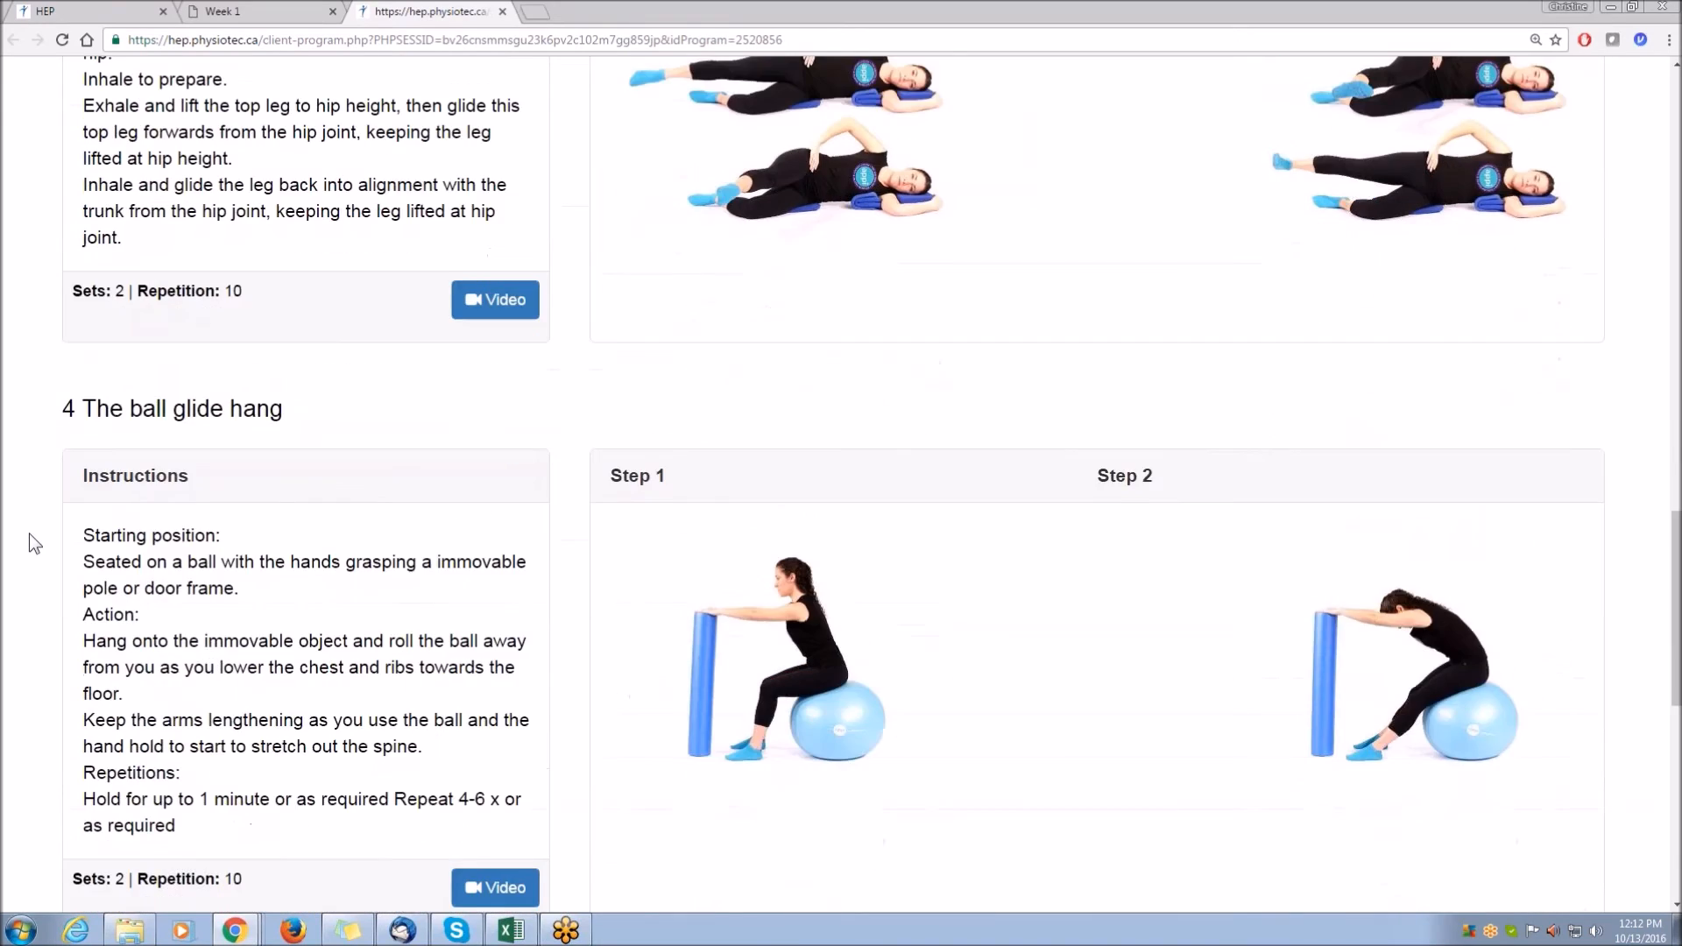
pyautogui.scroll(-1, 29, 532)
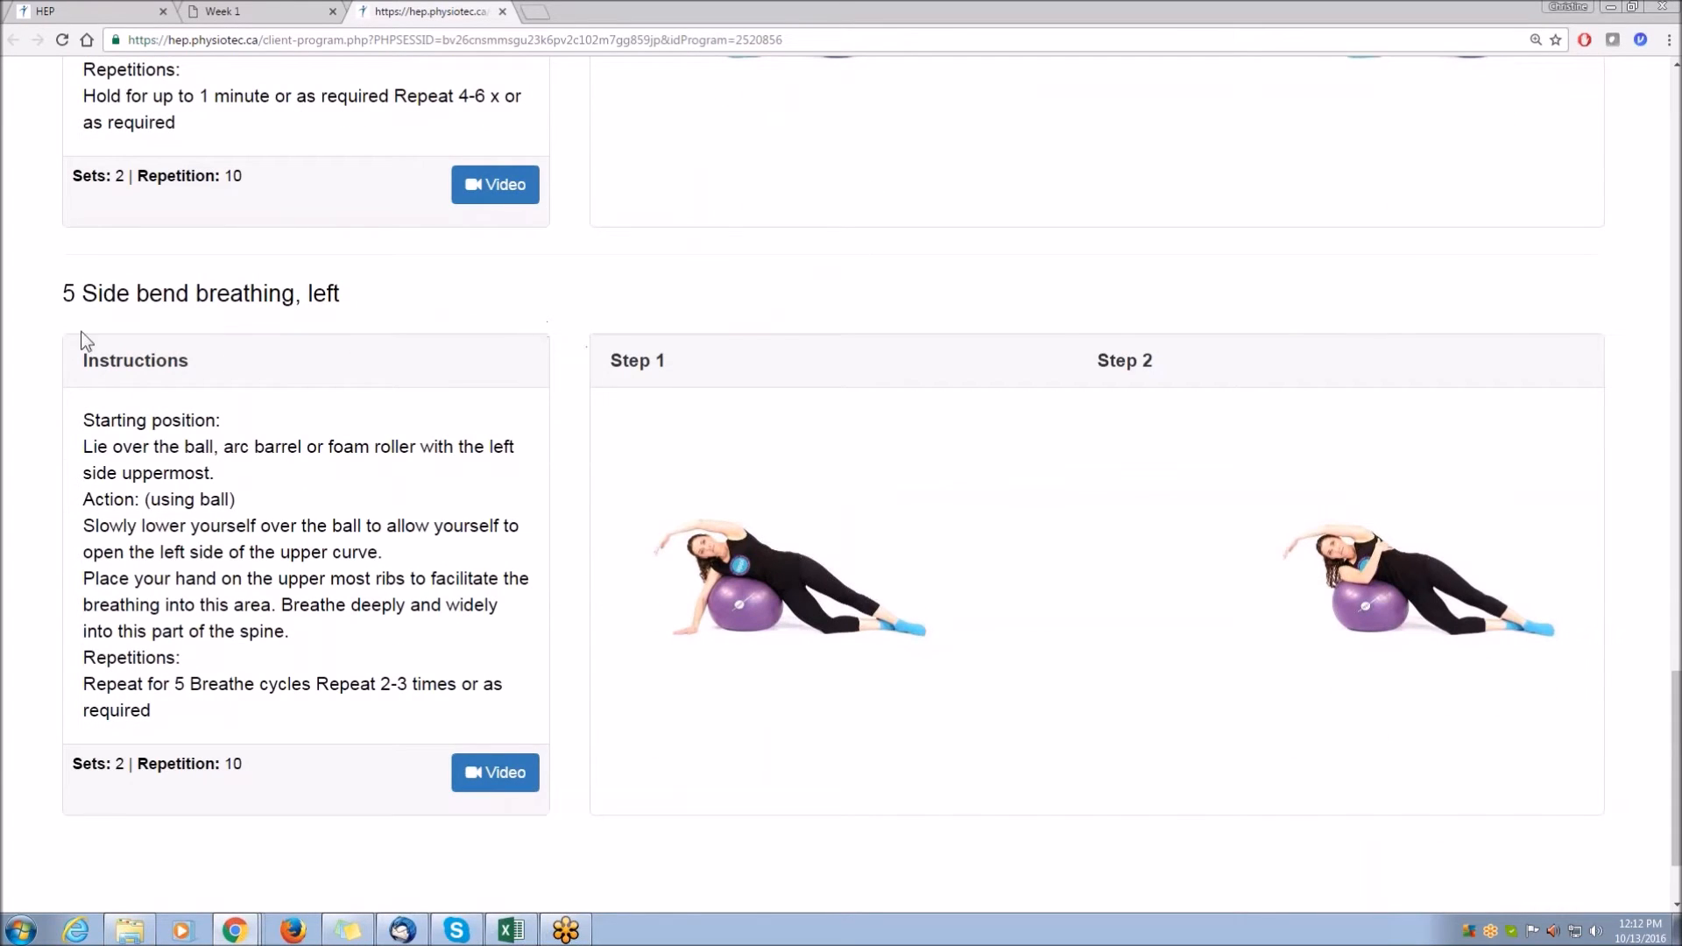
pyautogui.scroll(6, 34, 333)
pyautogui.scroll(20, 35, 335)
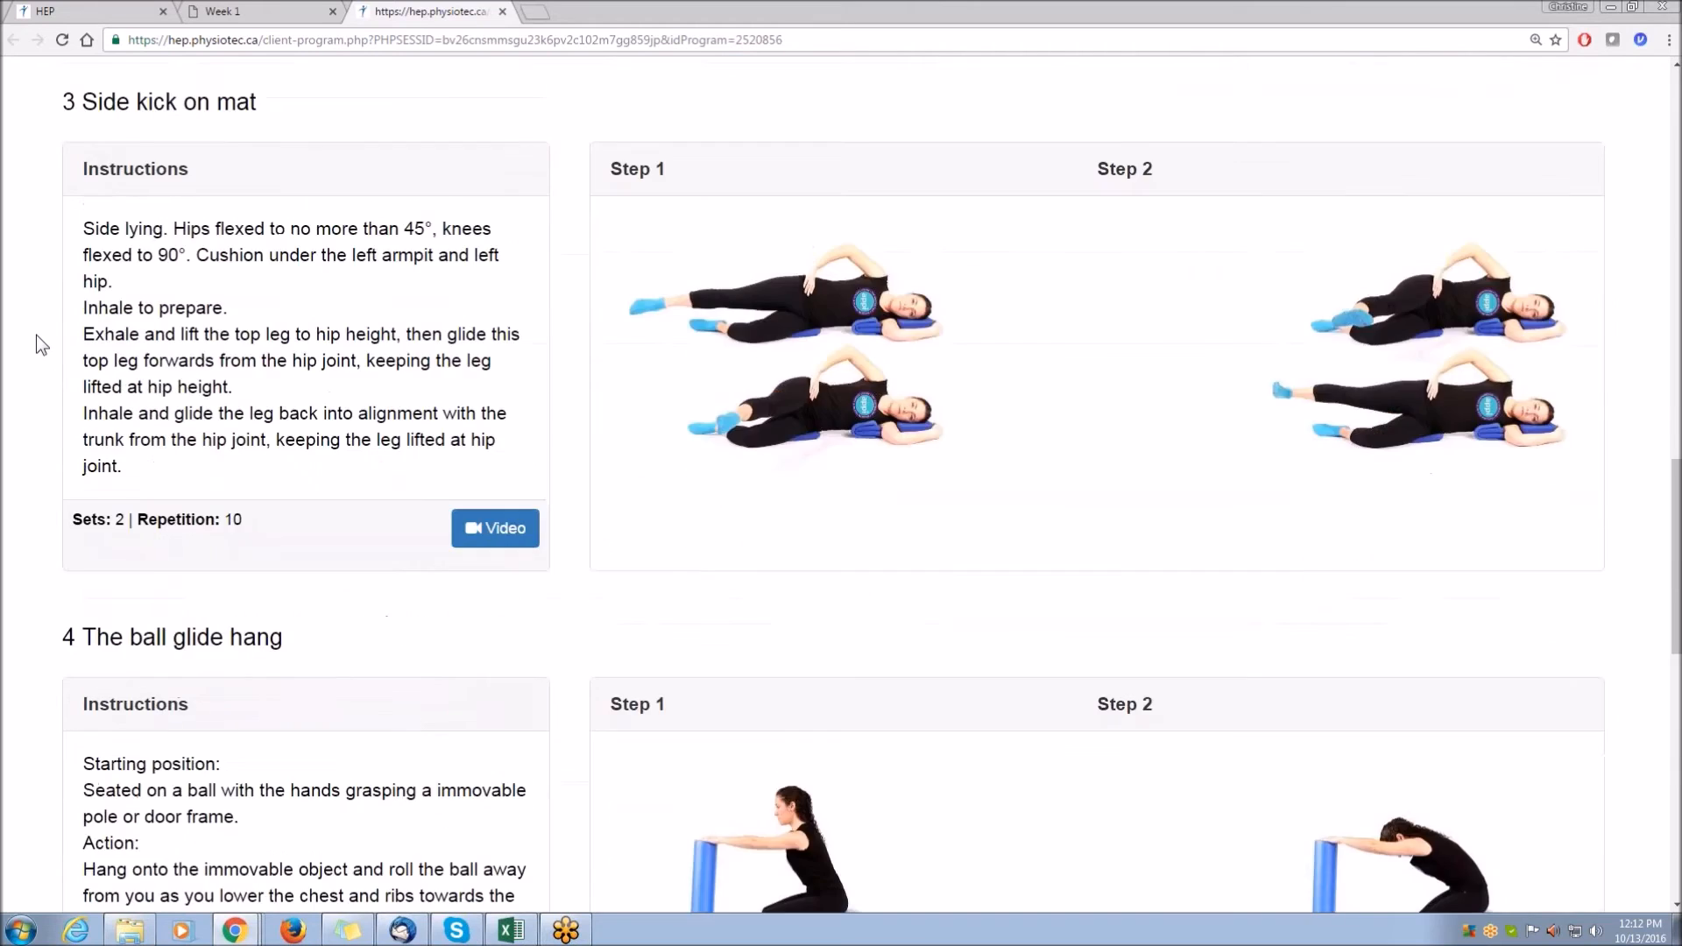
pyautogui.scroll(6, 35, 335)
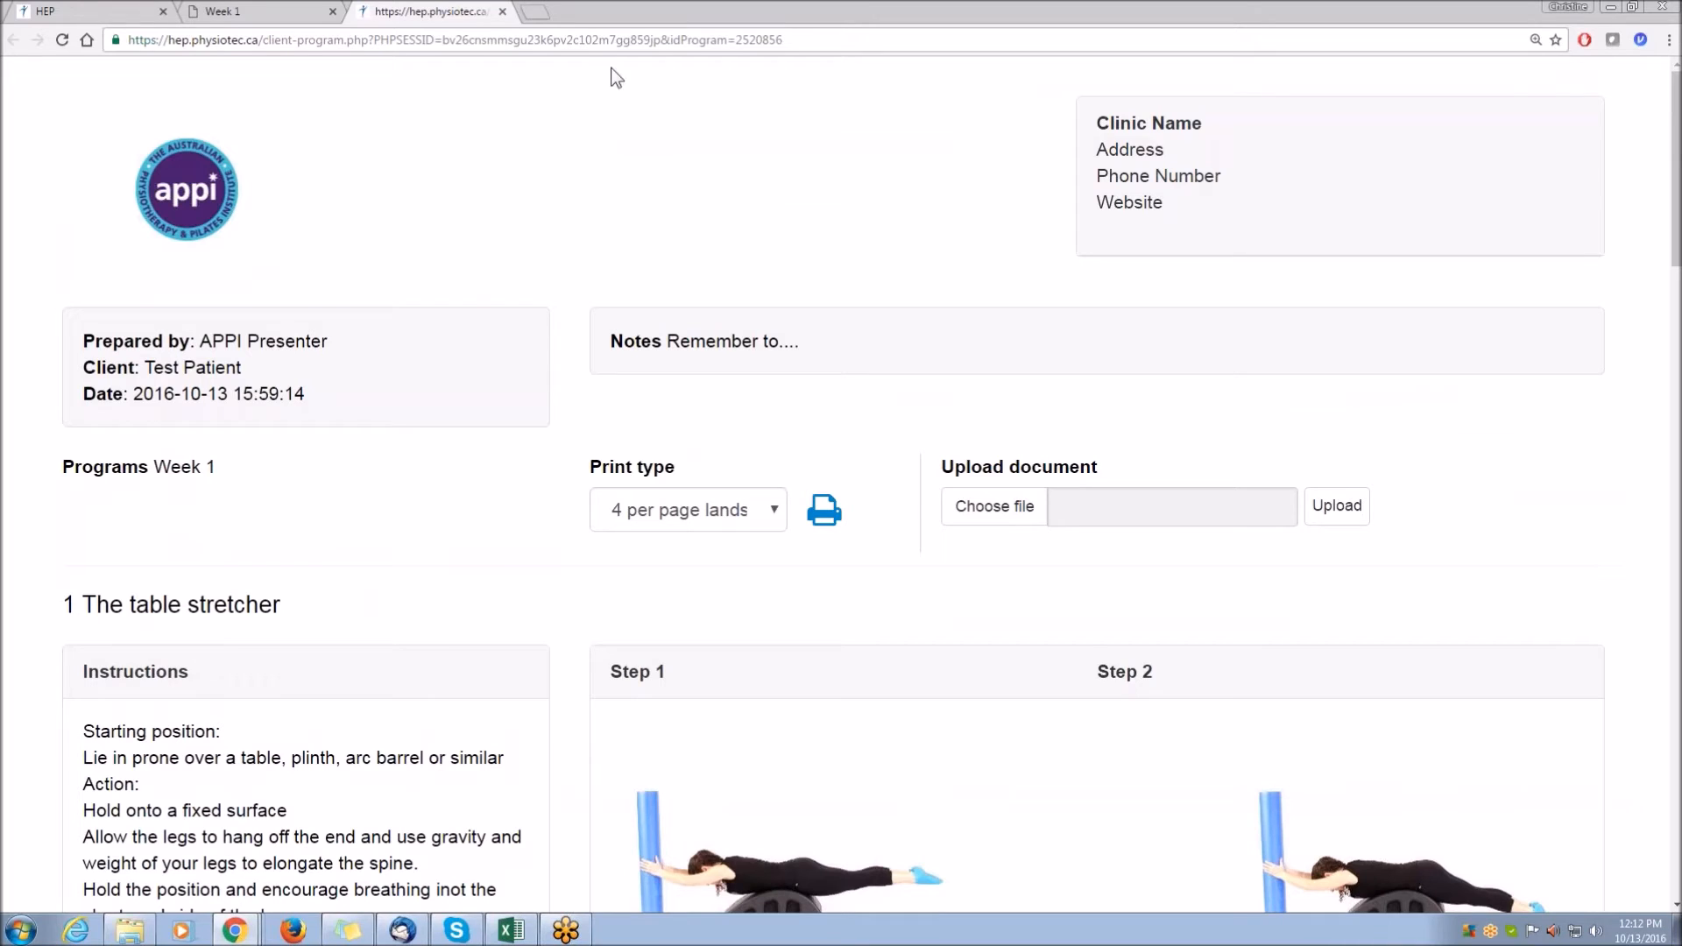
# Open the Iframe - APPI bookmark in a new tab and scroll through its embedded Pilates exercise page.
pyautogui.click(534, 12)
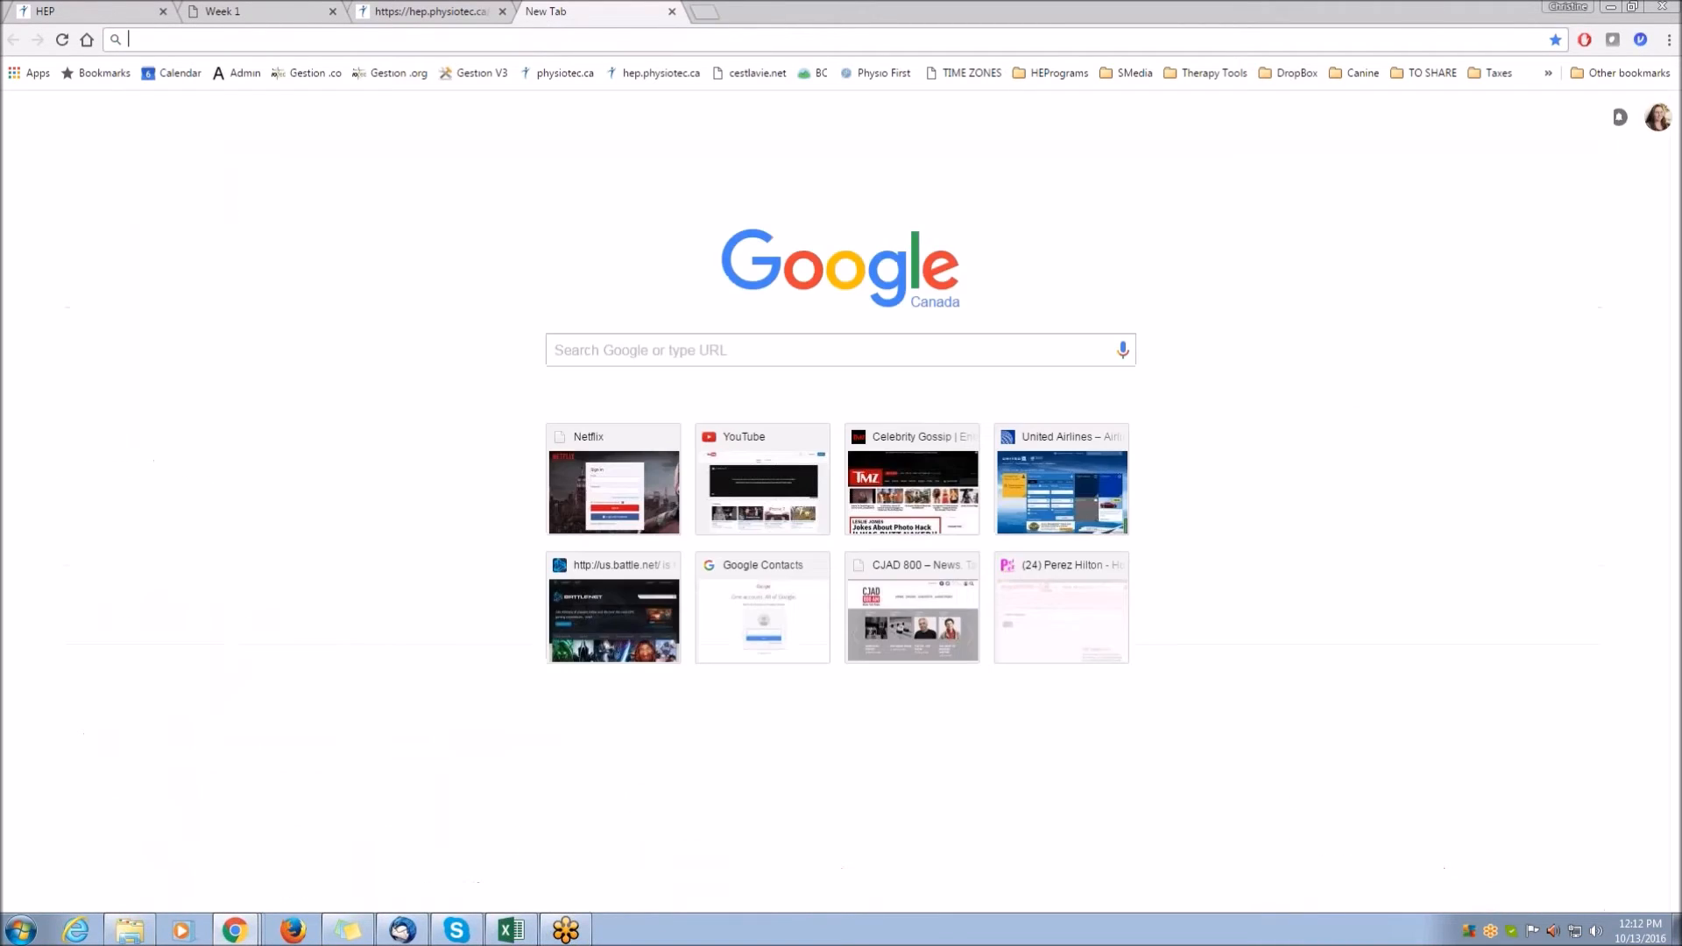
pyautogui.click(1066, 75)
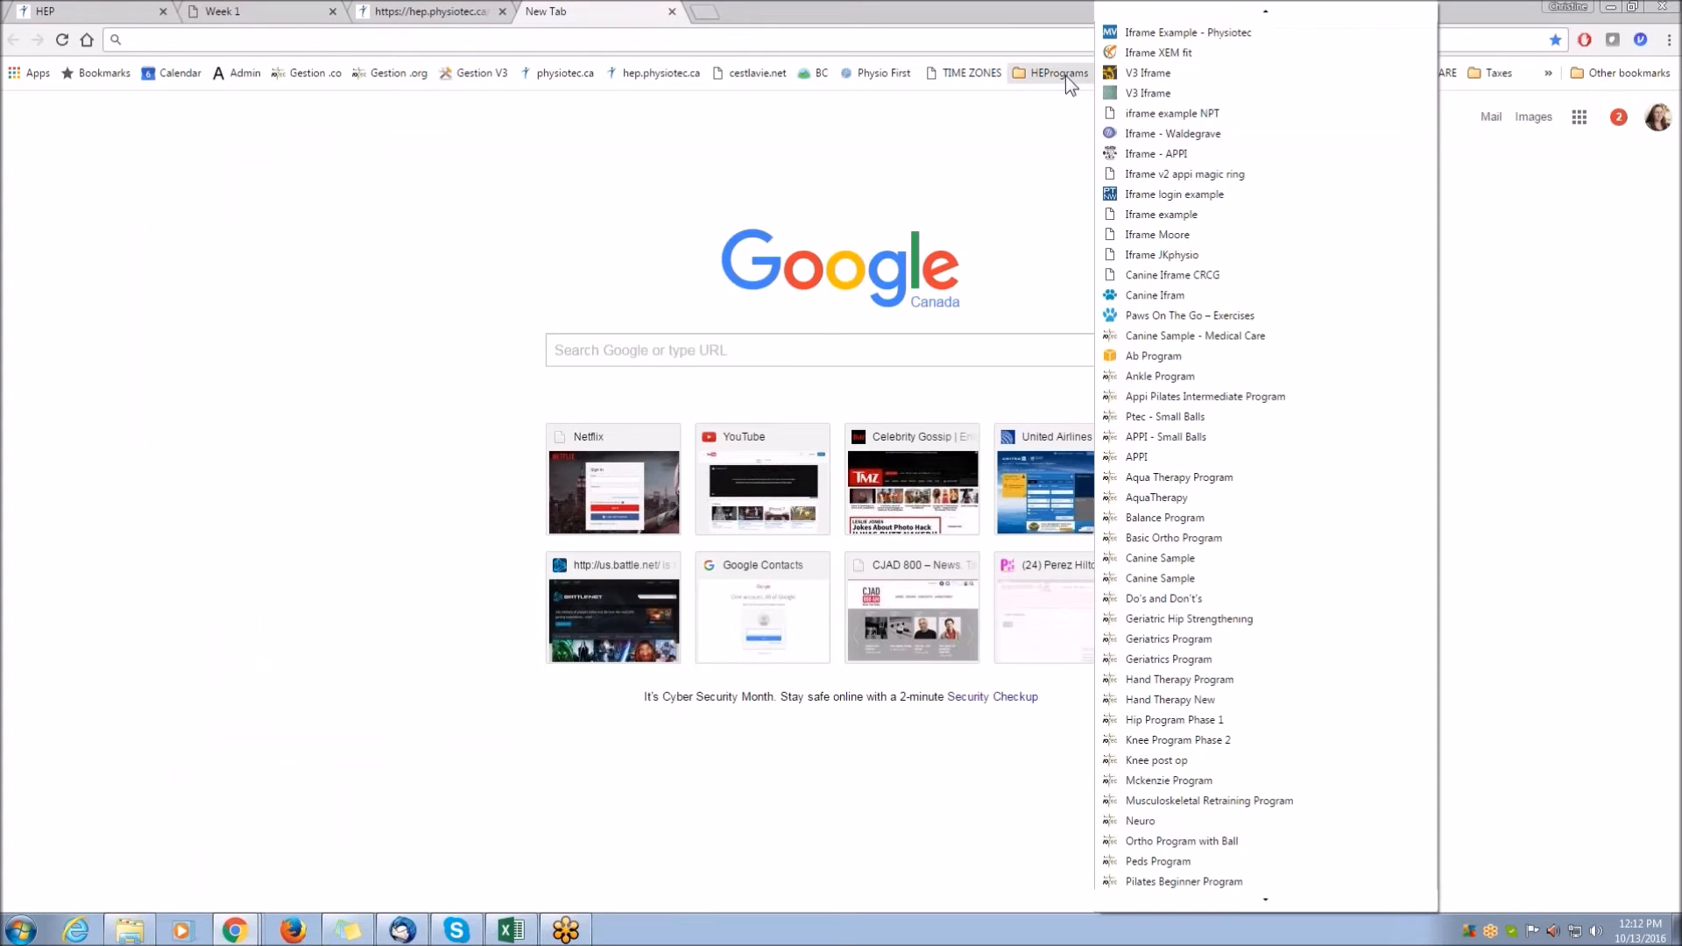
pyautogui.click(1169, 155)
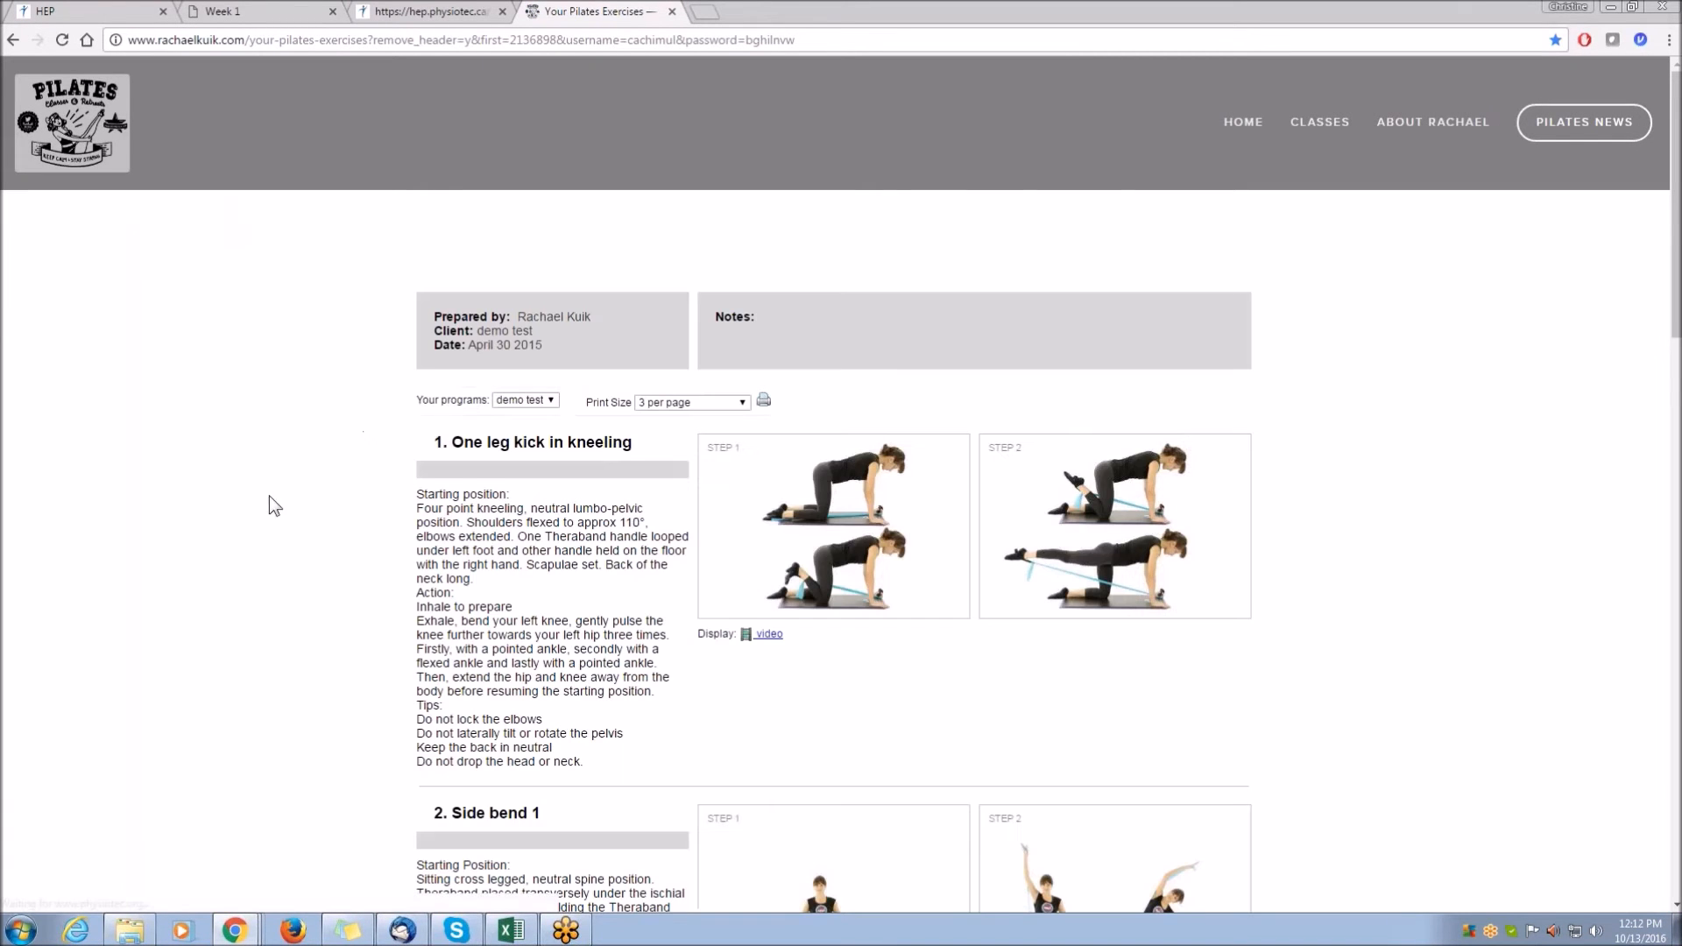
pyautogui.hotkey('ctrl', '+')
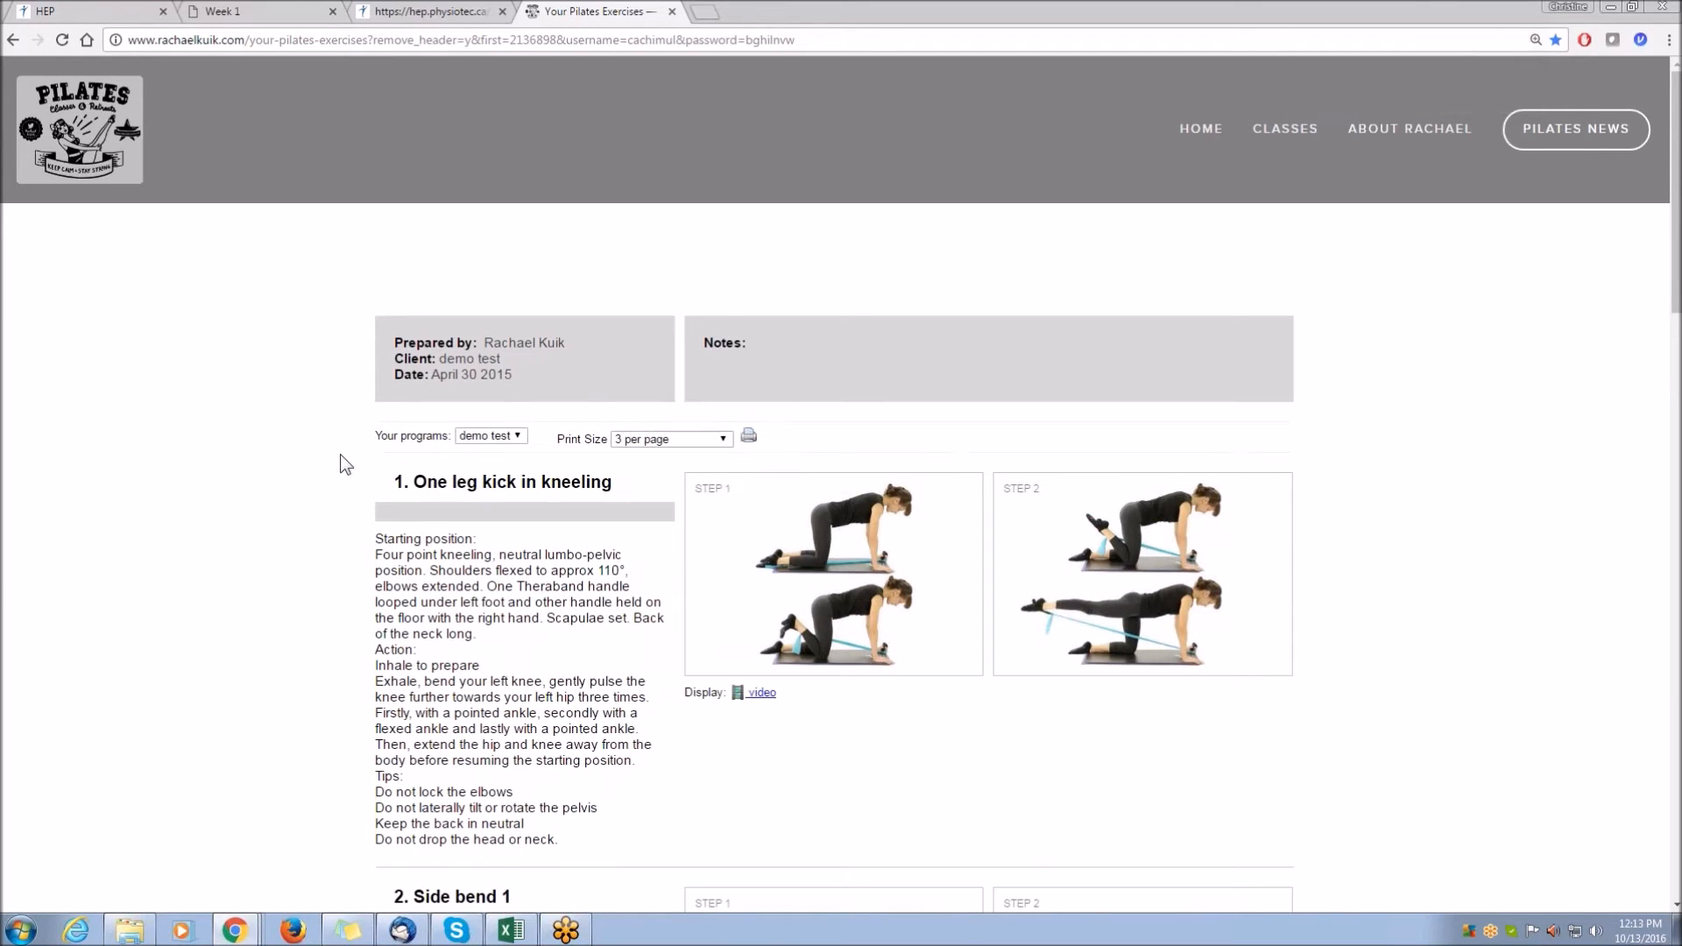
pyautogui.scroll(-4, 311, 454)
pyautogui.scroll(-6, 310, 453)
pyautogui.scroll(-6, 310, 465)
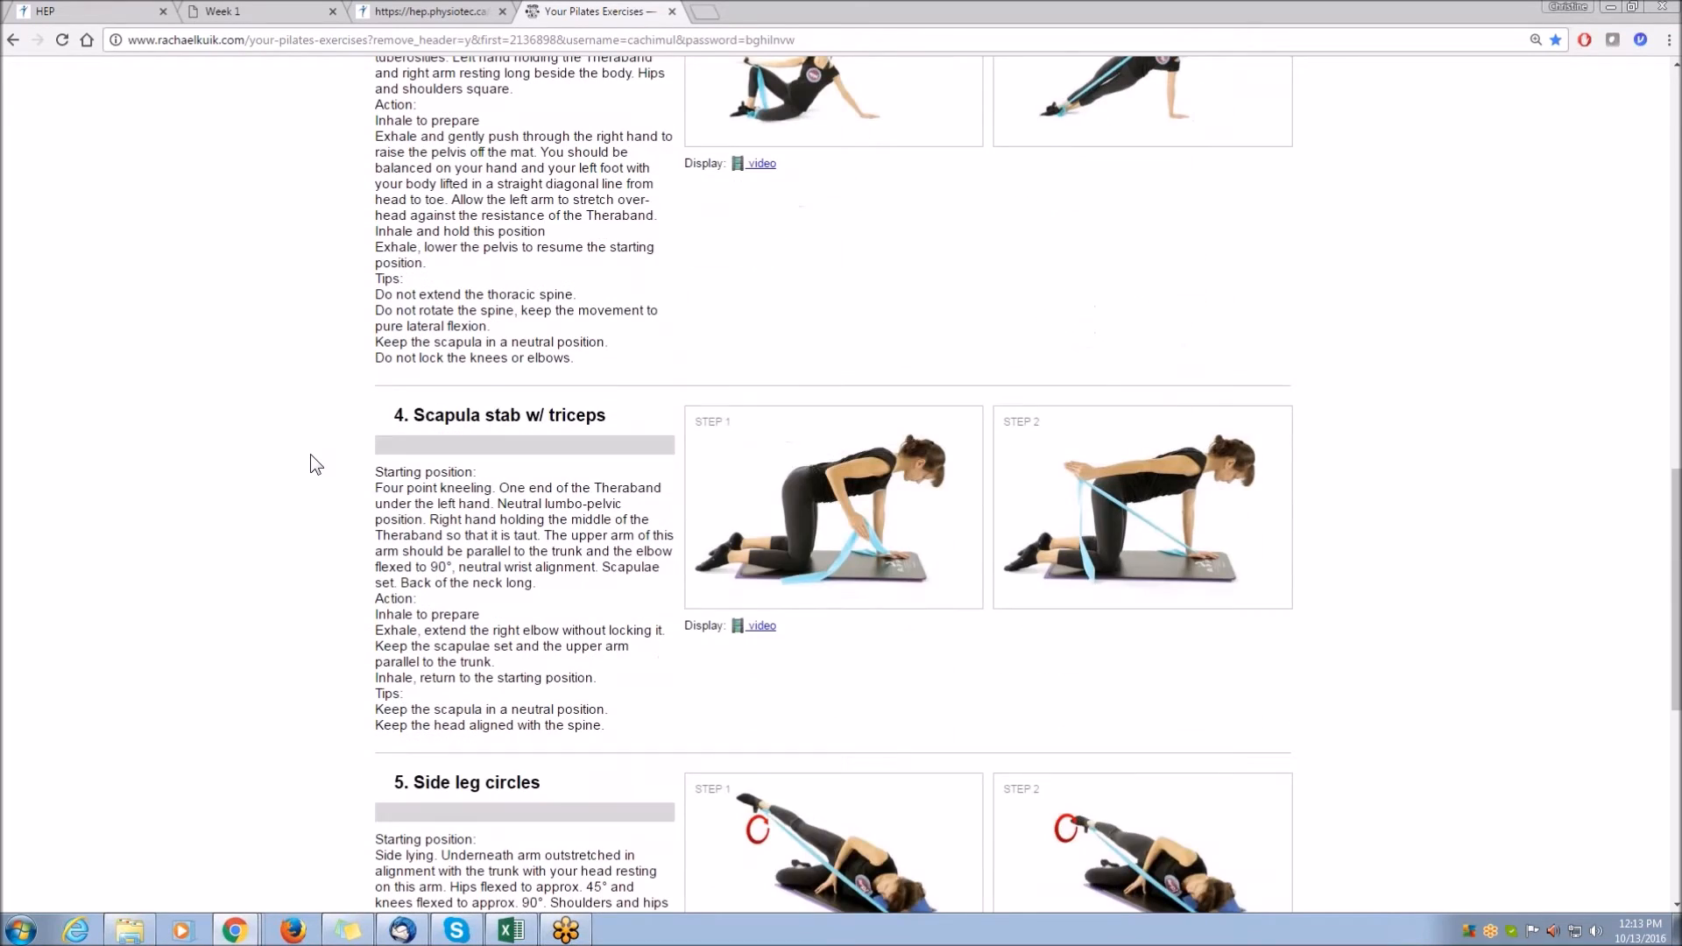
pyautogui.hotkey('ctrl', '-')
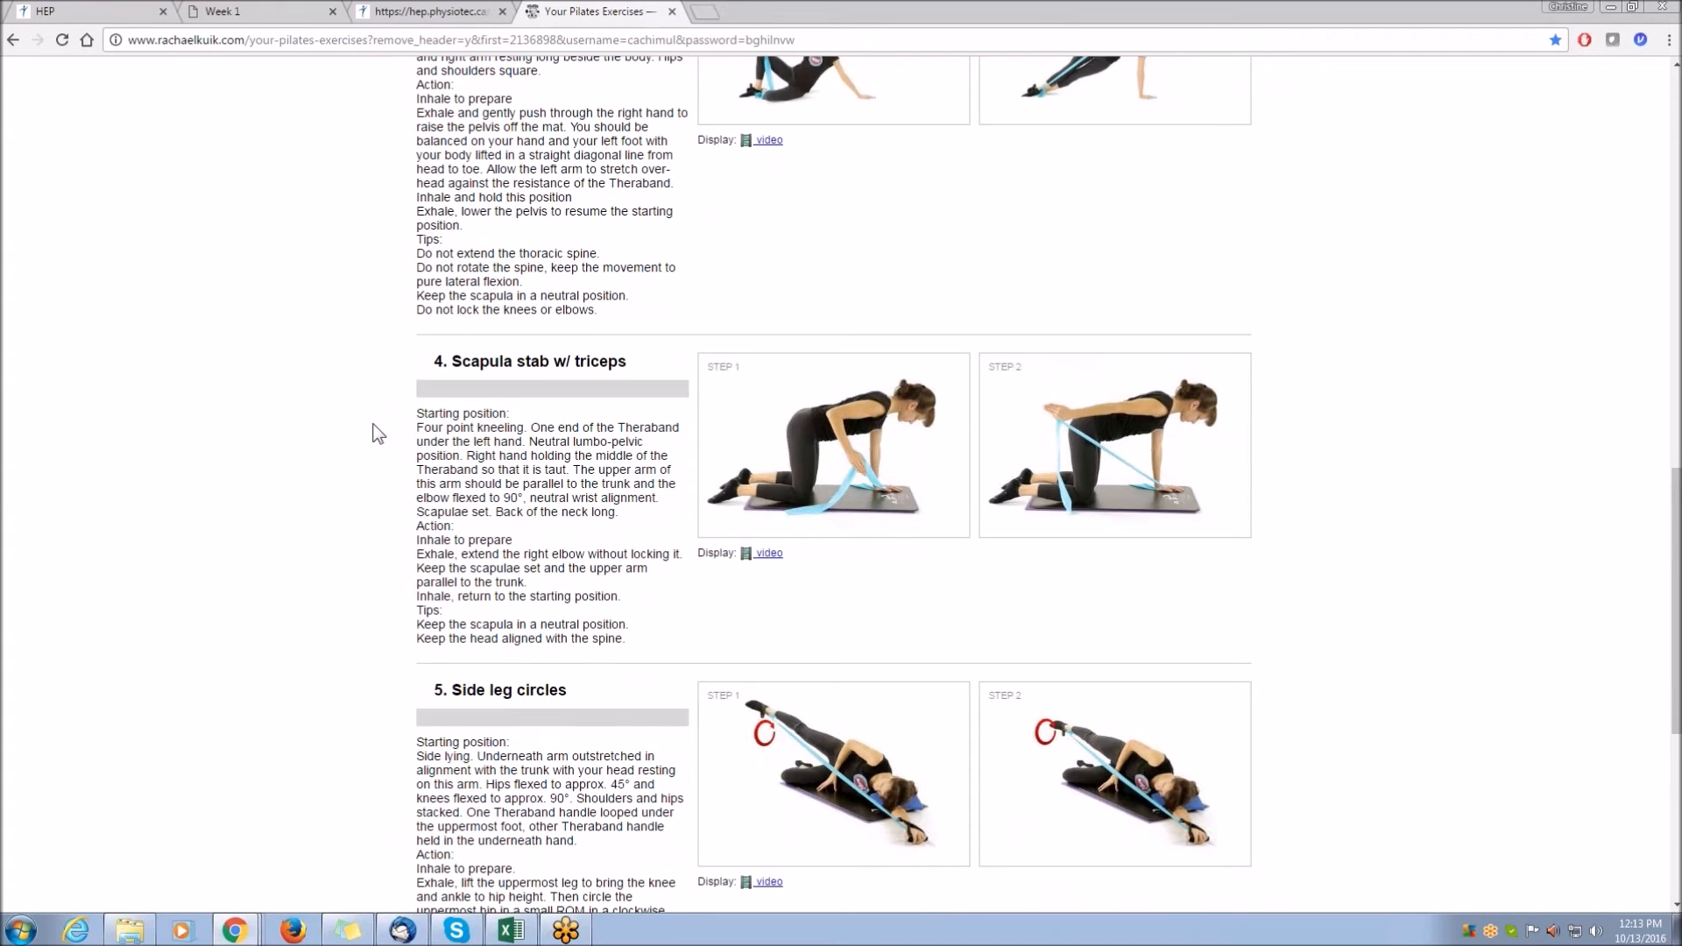
pyautogui.scroll(-5, 375, 432)
# Return to the client's online program and highlight its Upload document section.
pyautogui.click(430, 12)
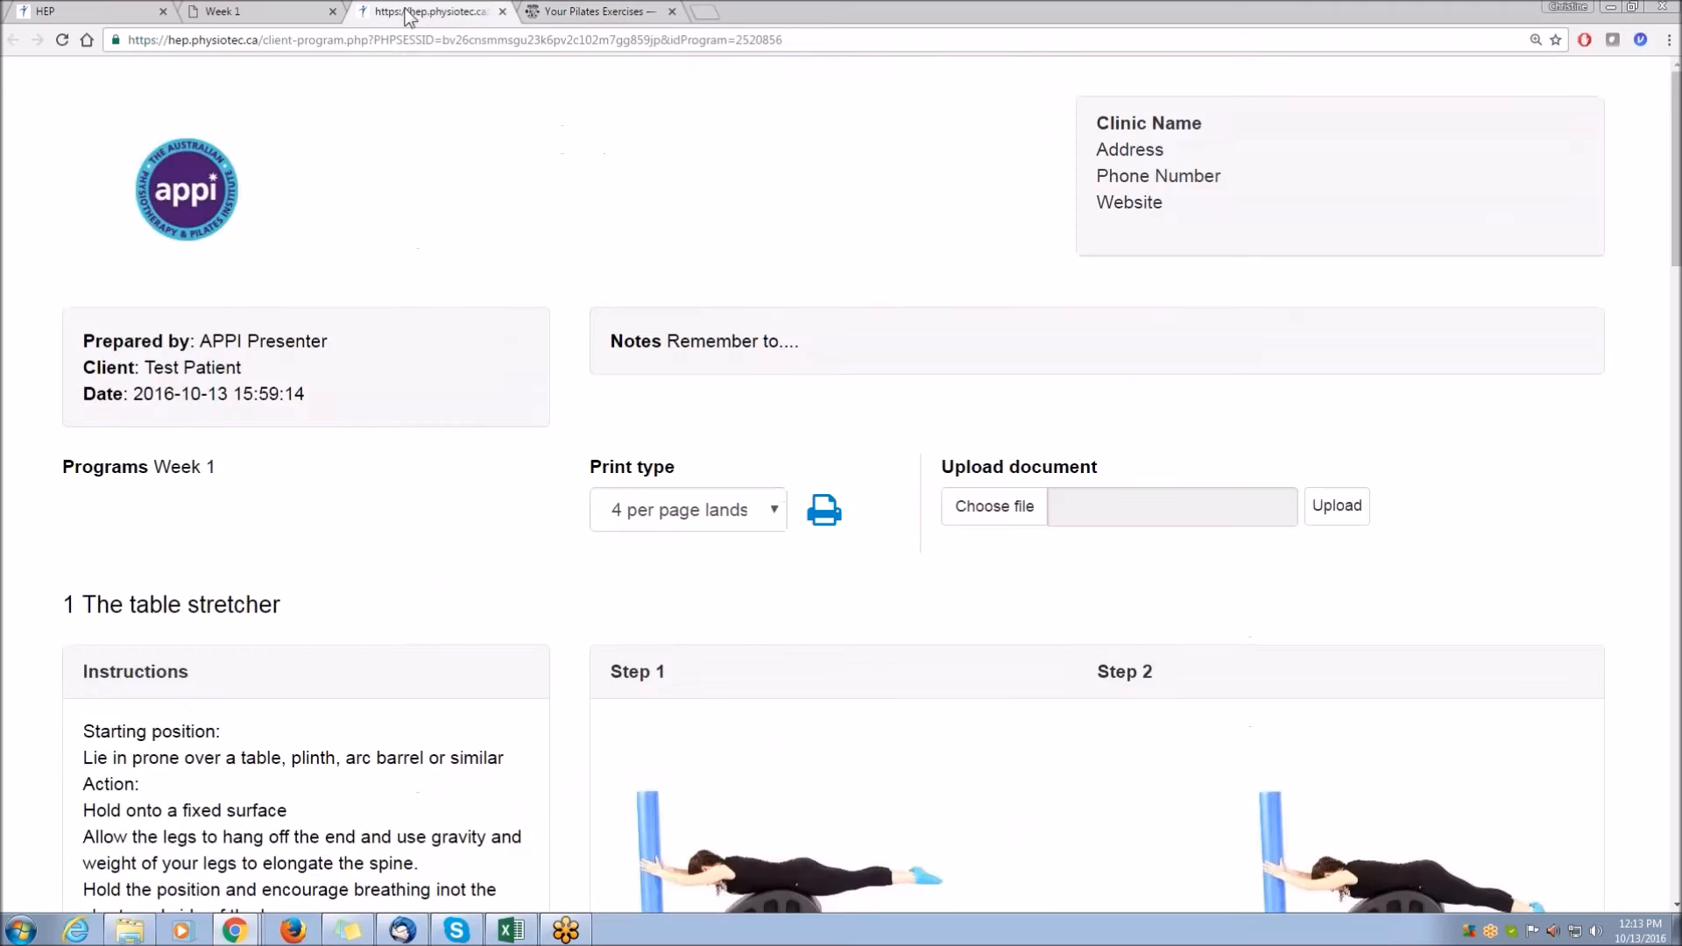
pyautogui.scroll(-1, 676, 459)
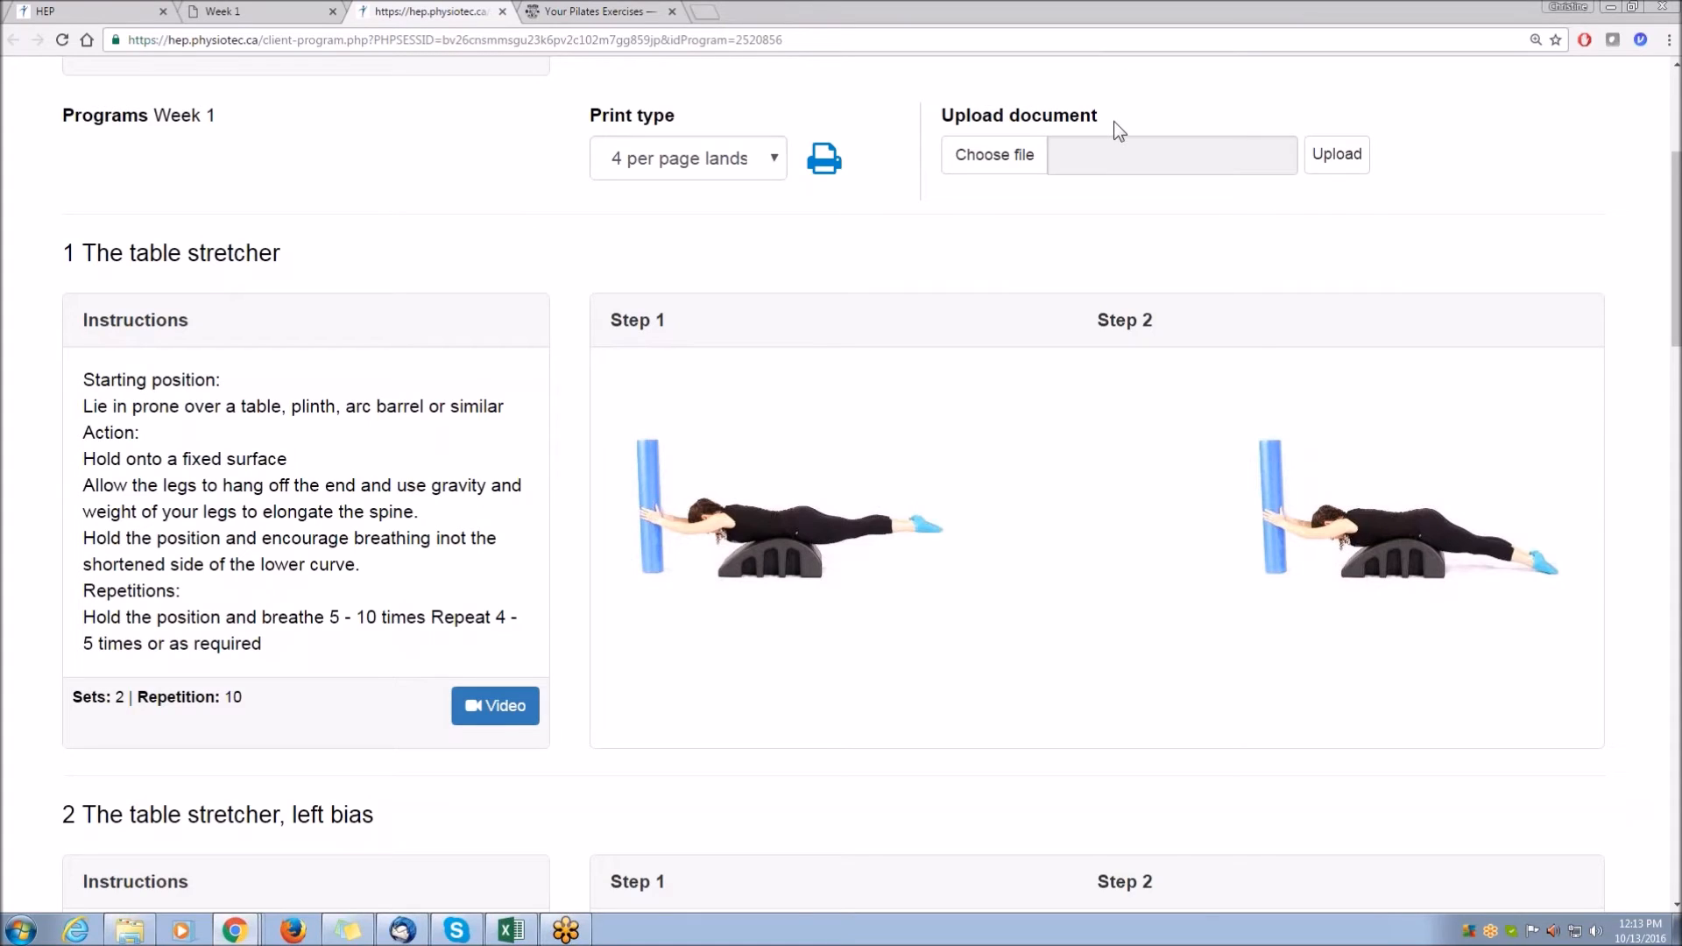
pyautogui.tripleClick(949, 124)
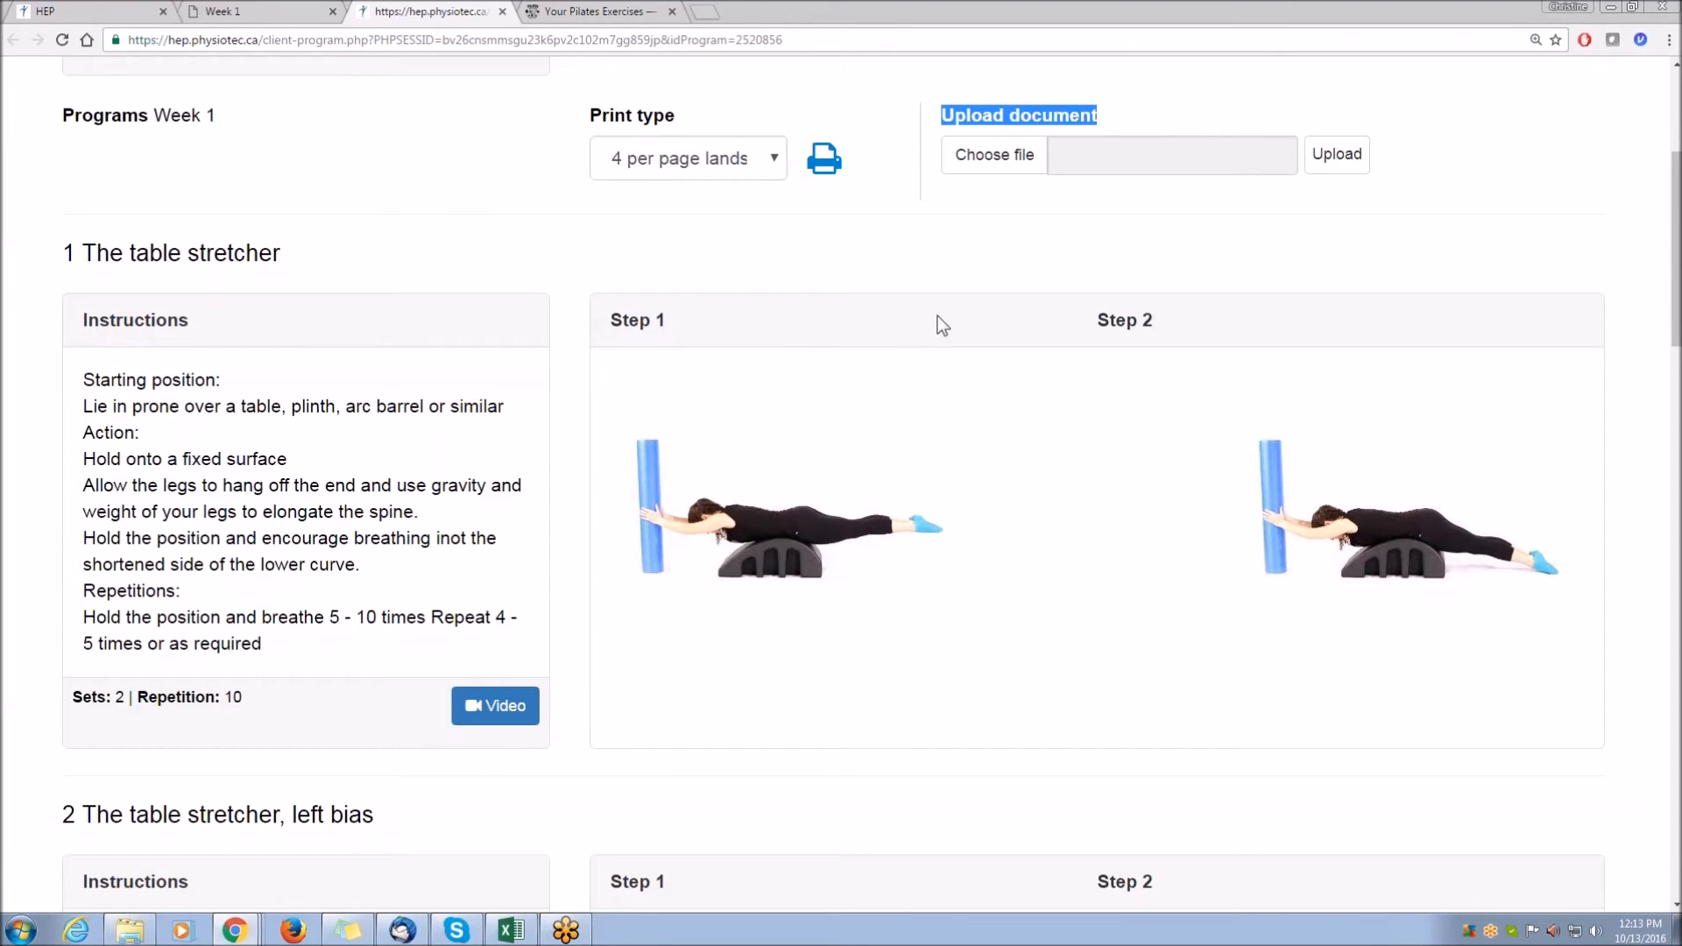
# In the program editor, choose the appi_logo.jpg file and upload it as a program document.
pyautogui.click(107, 12)
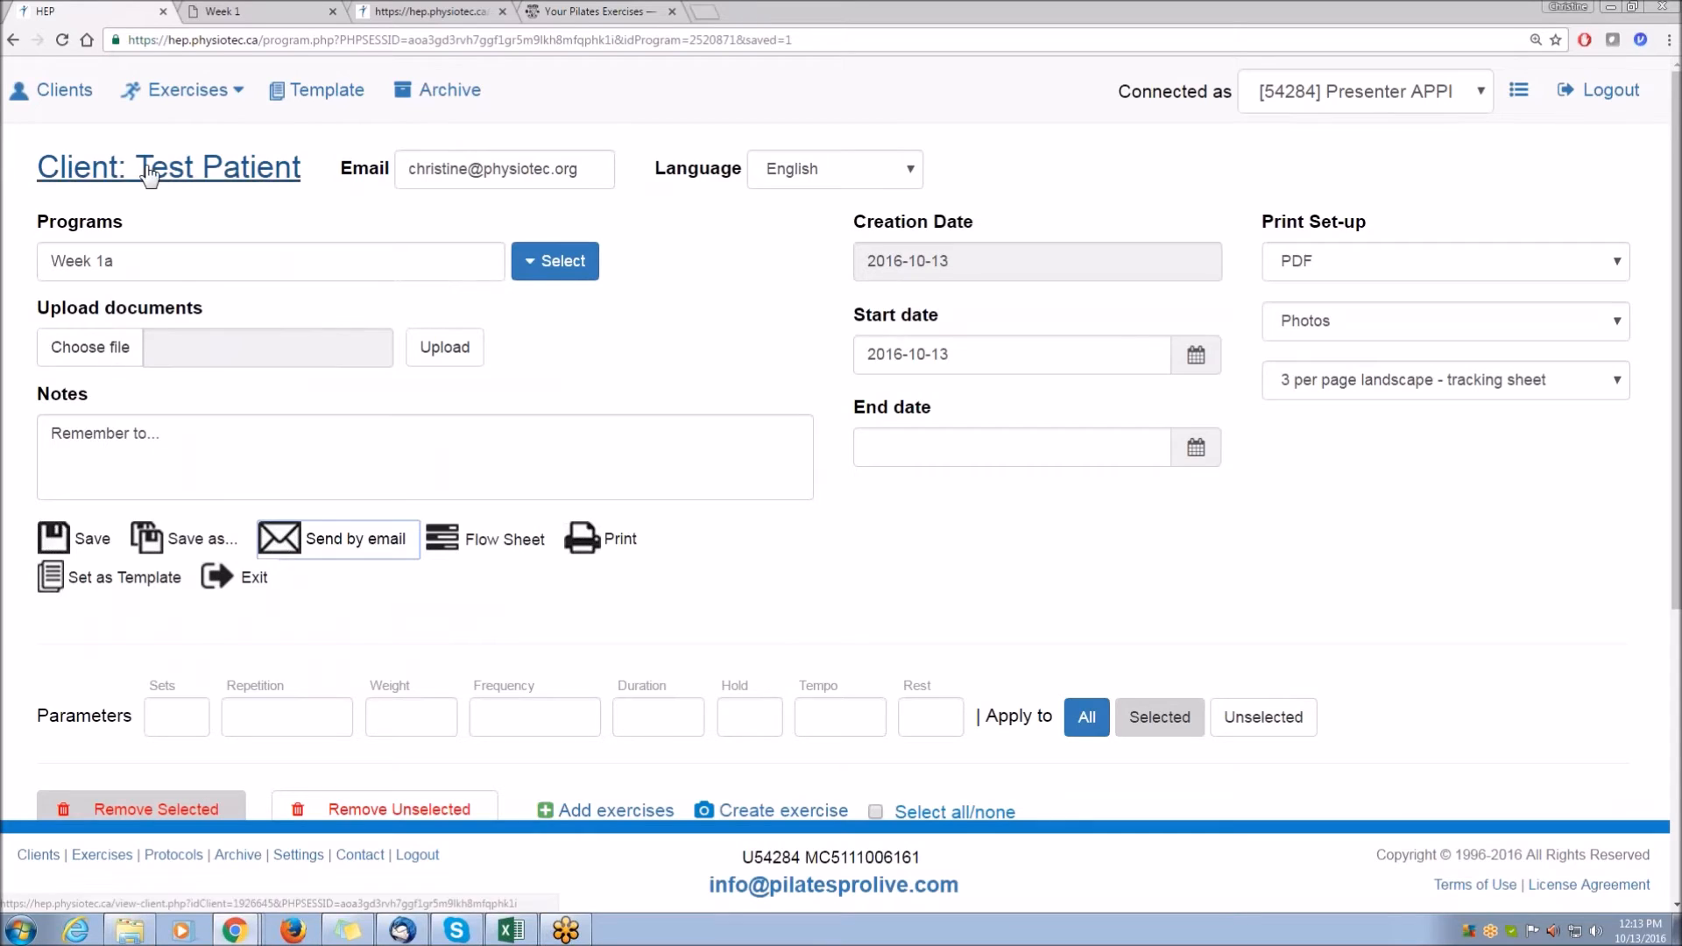
pyautogui.click(88, 349)
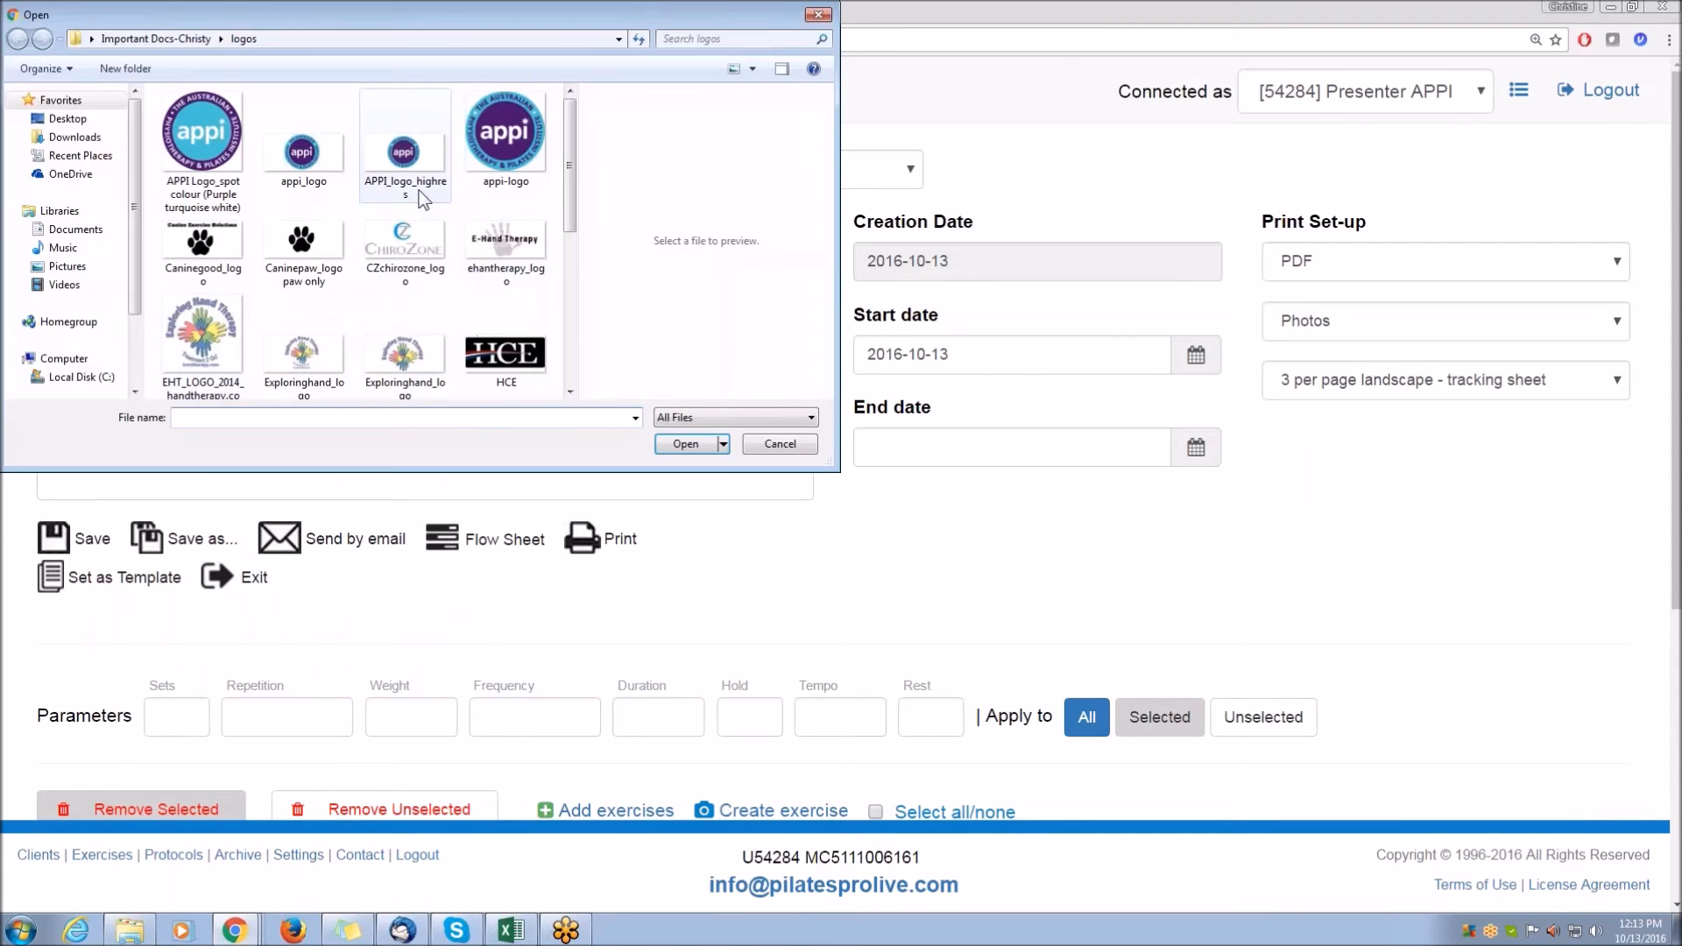
pyautogui.click(300, 162)
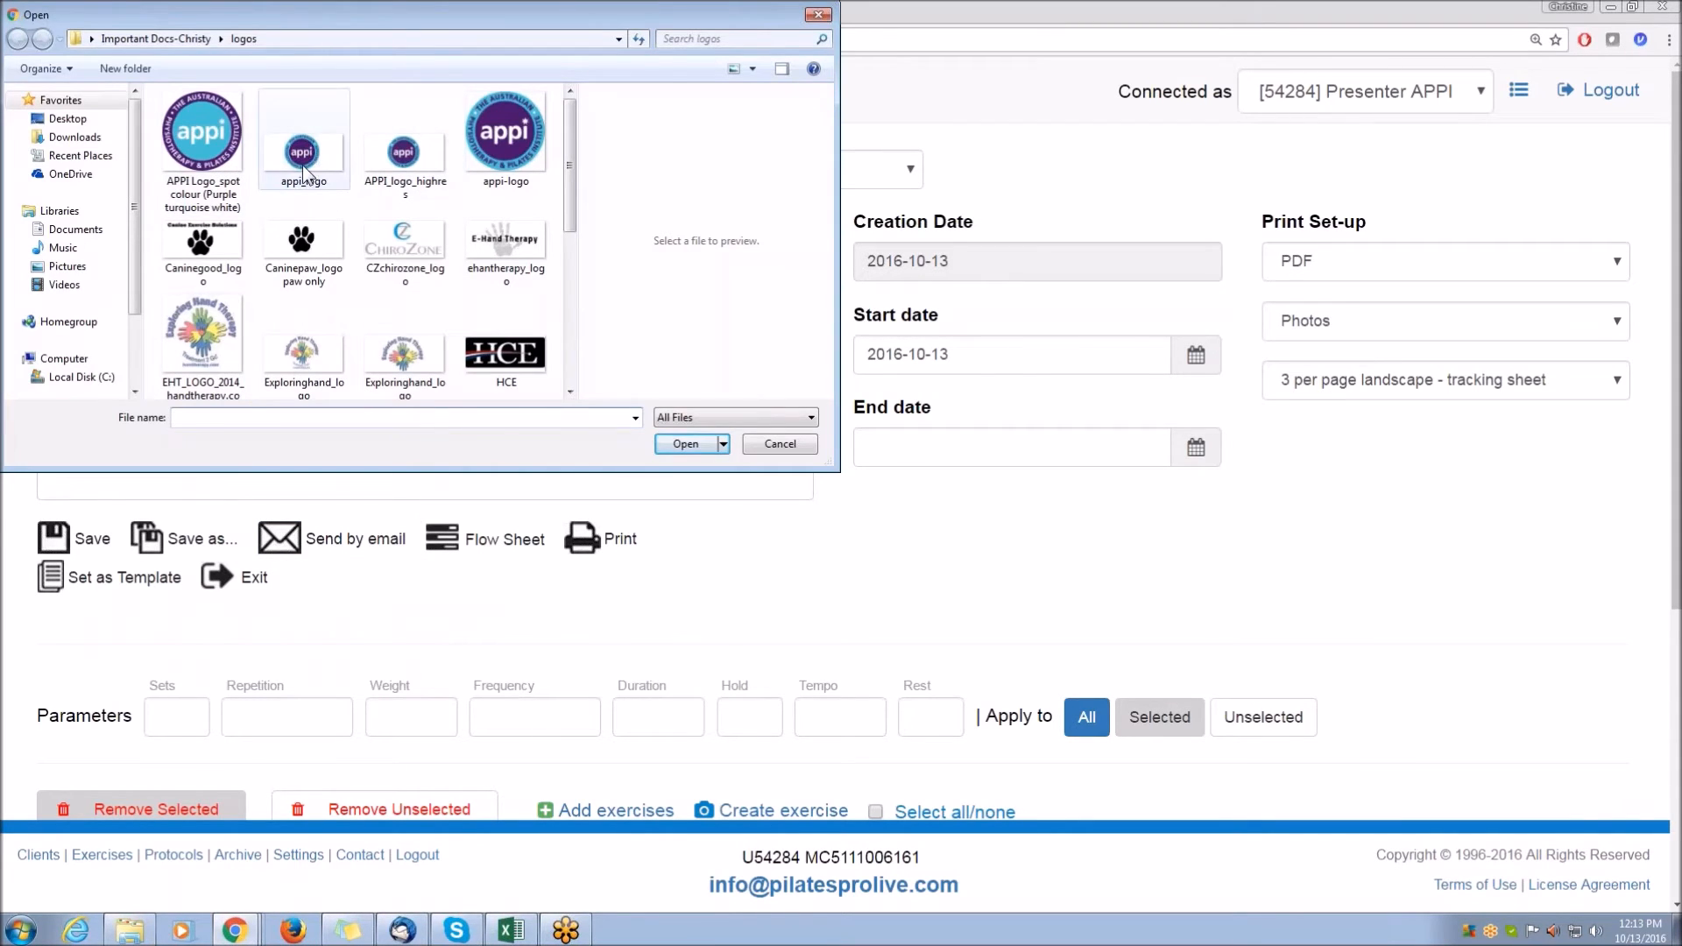
pyautogui.click(675, 445)
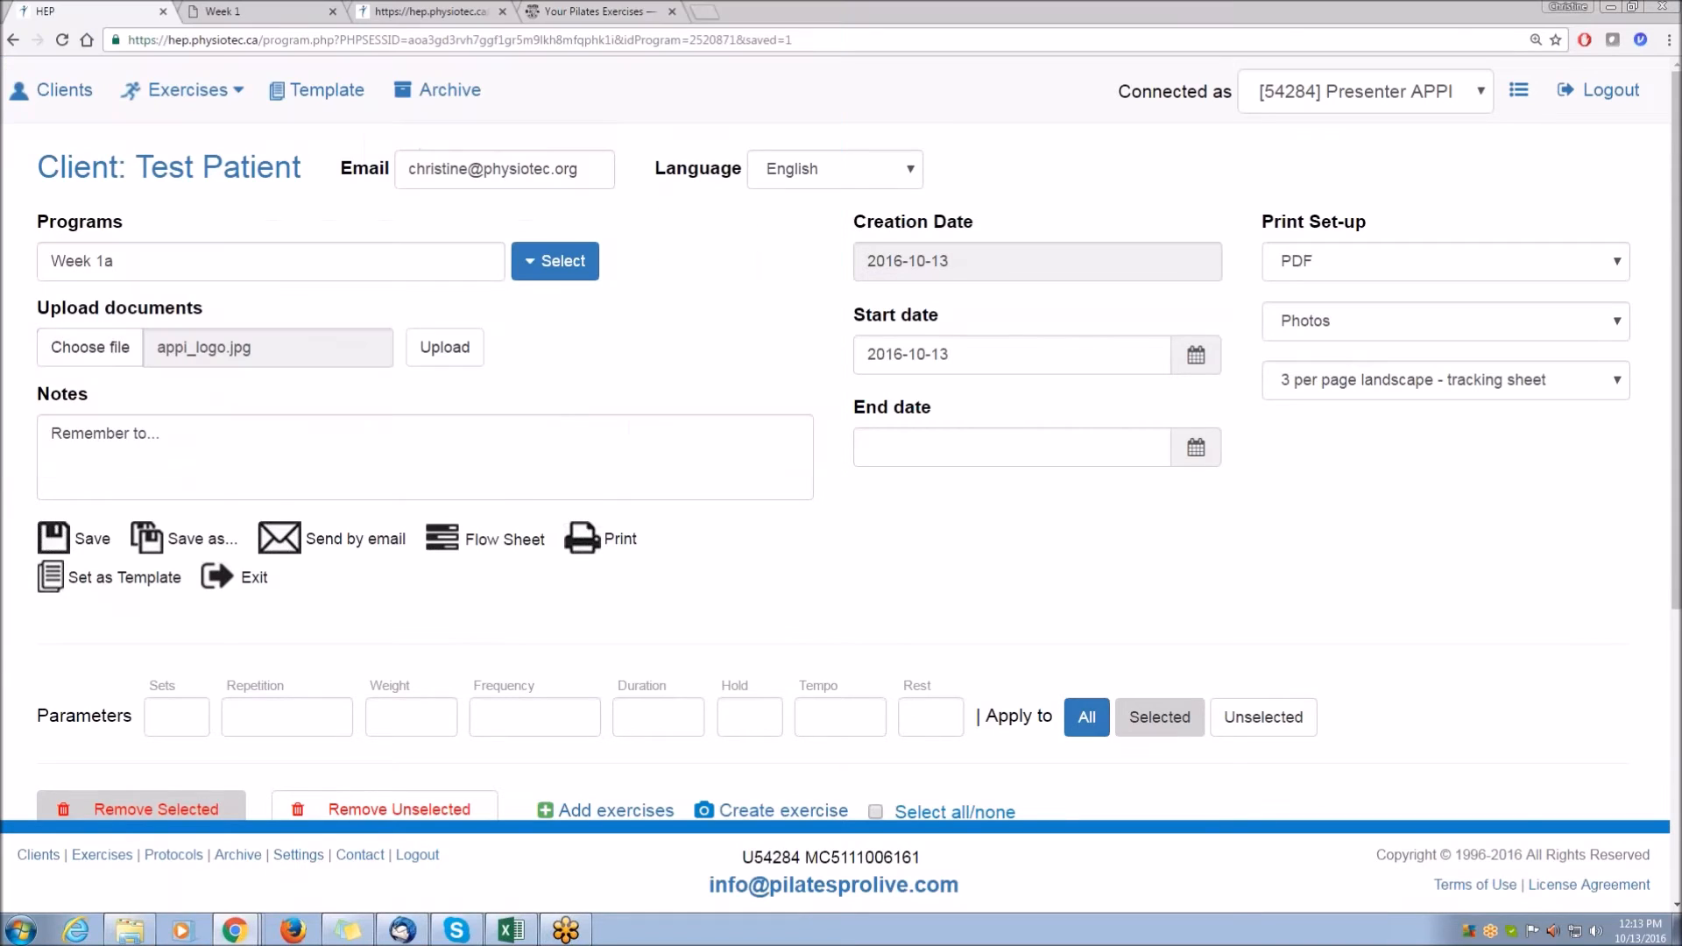
pyautogui.click(439, 354)
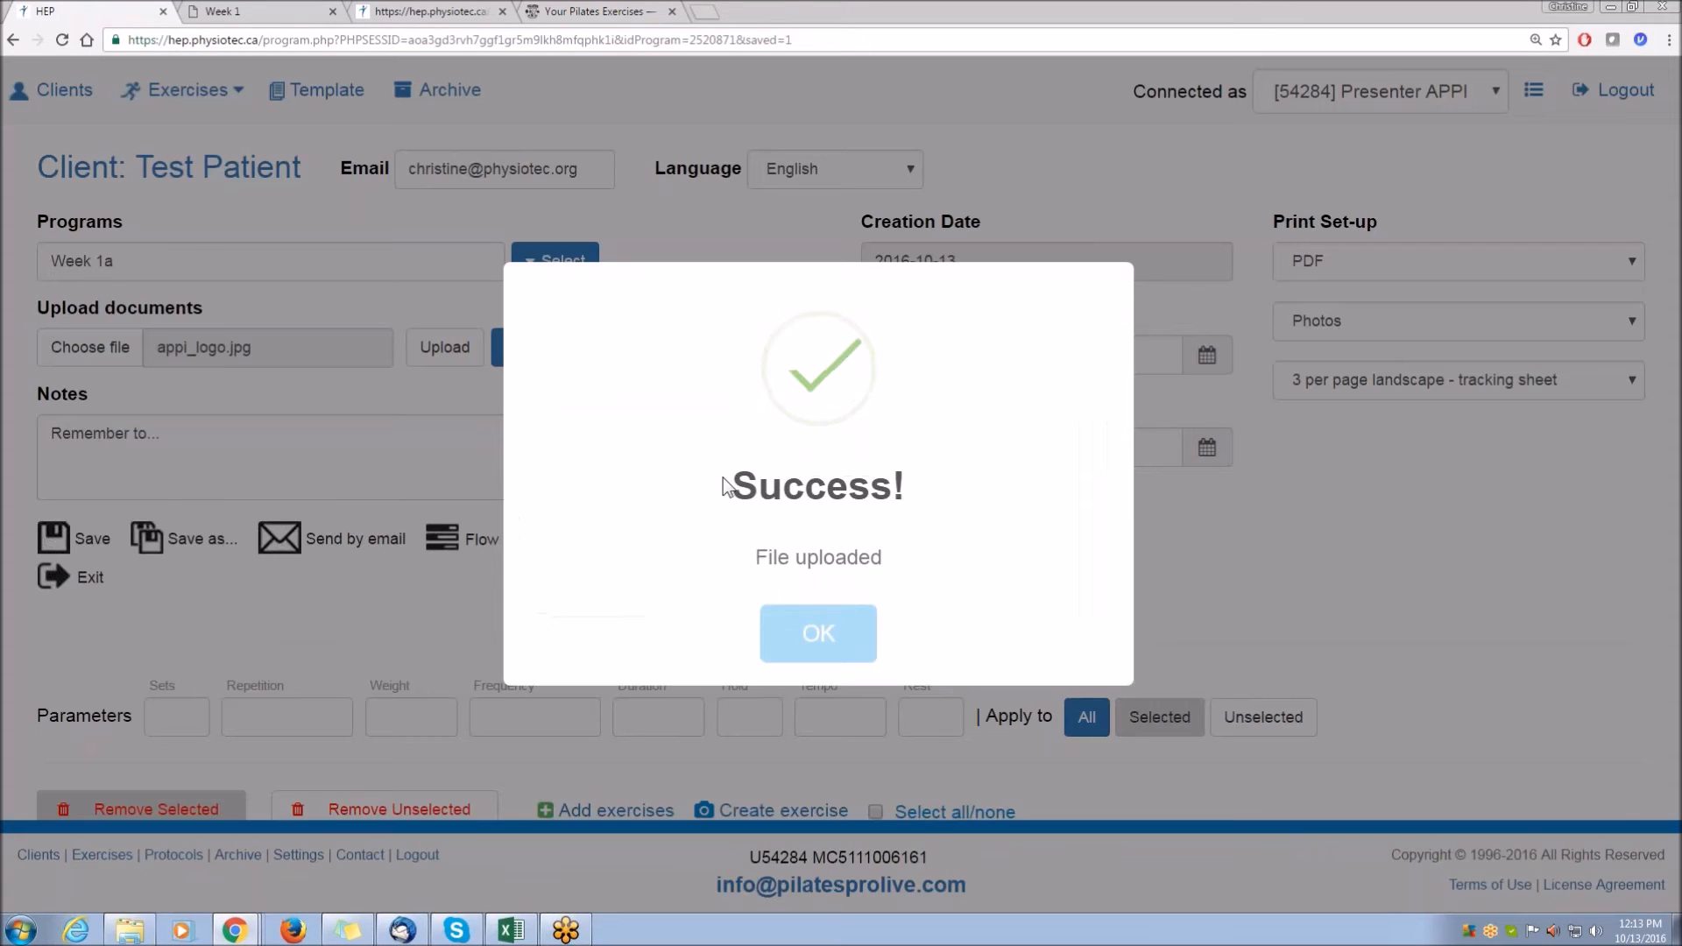
pyautogui.click(848, 642)
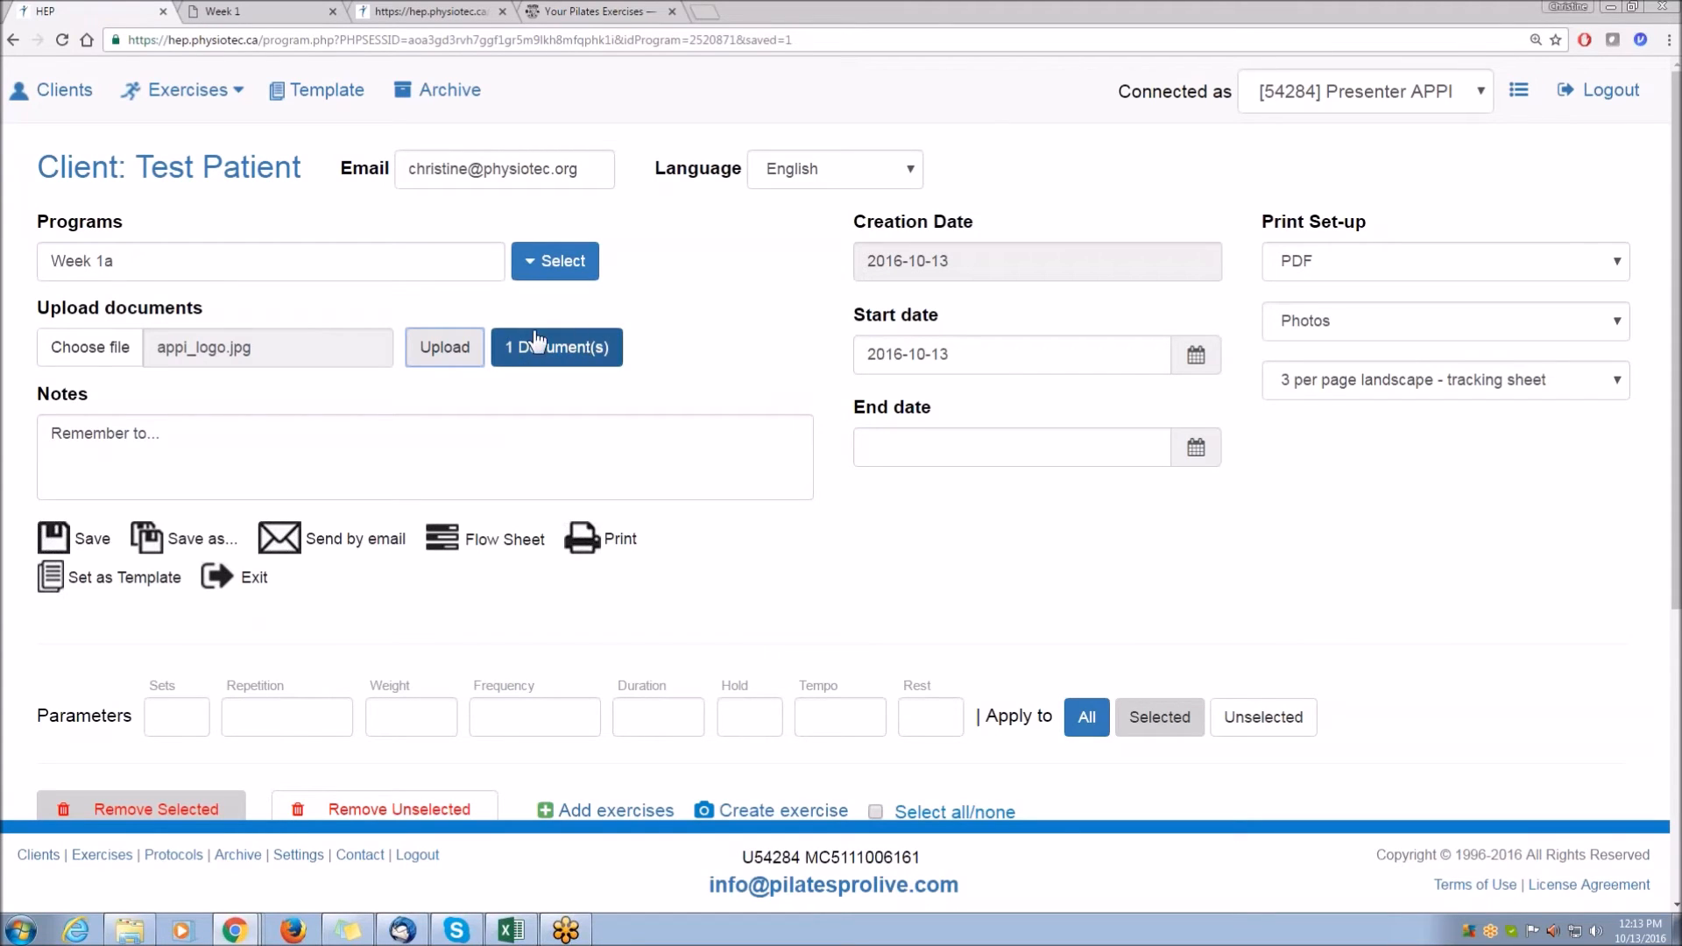
# Reload the client's online program and review the uploaded file in its Documents list.
pyautogui.click(677, 365)
pyautogui.click(401, 17)
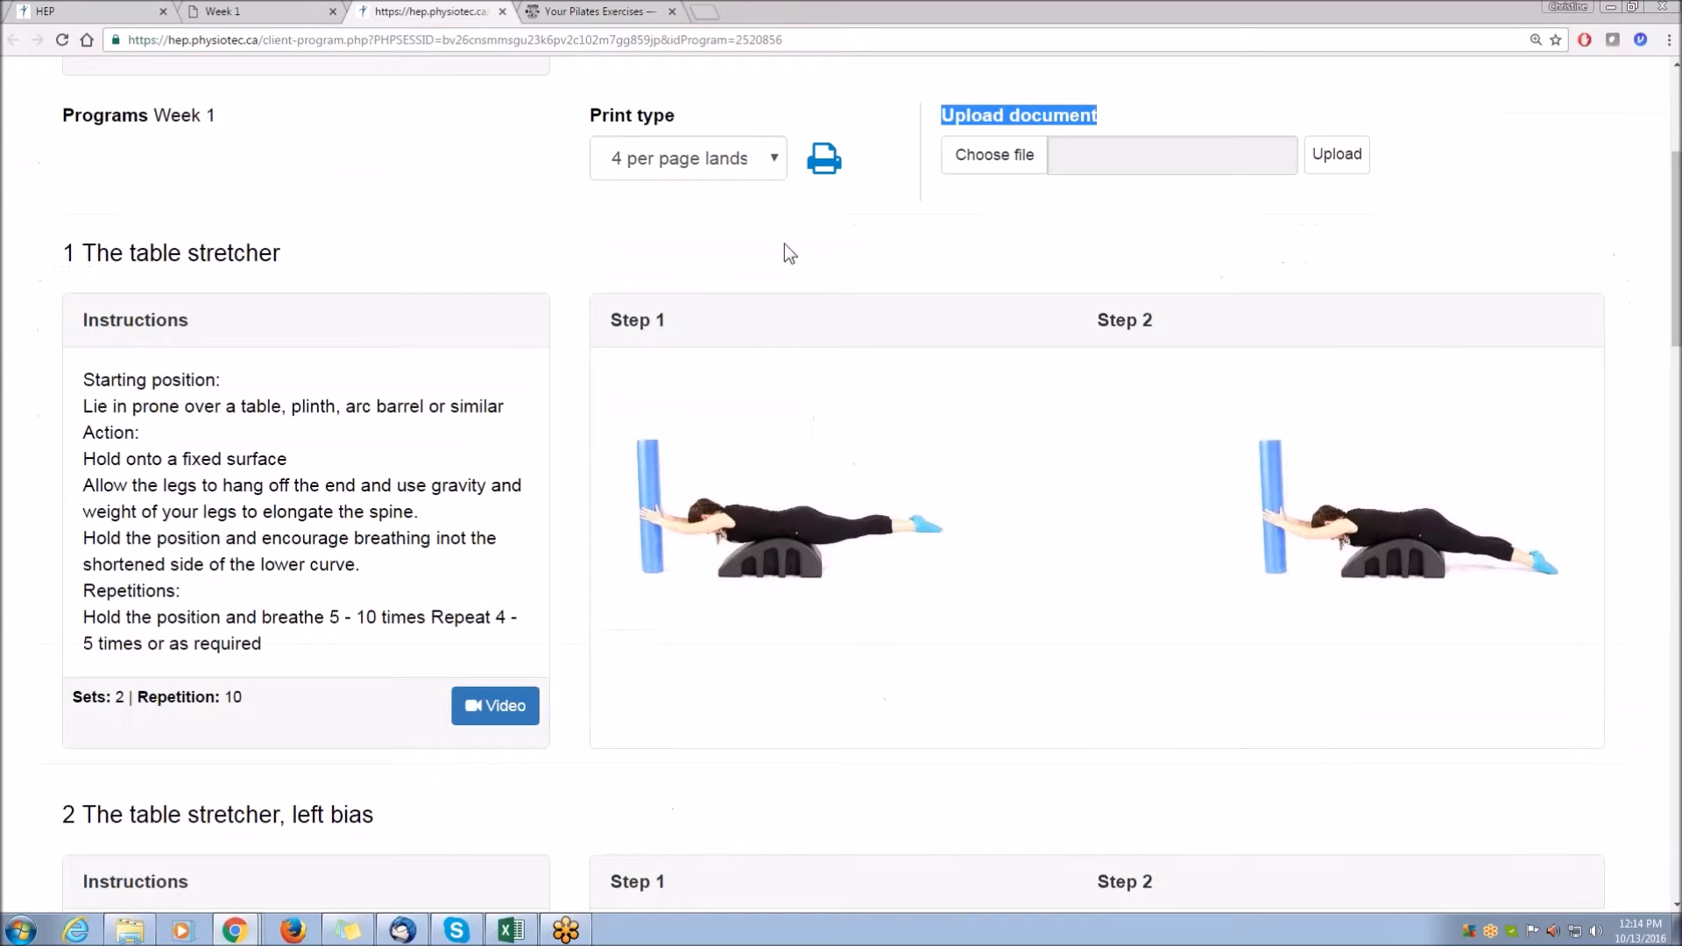
pyautogui.click(565, 279)
pyautogui.scroll(4, 567, 284)
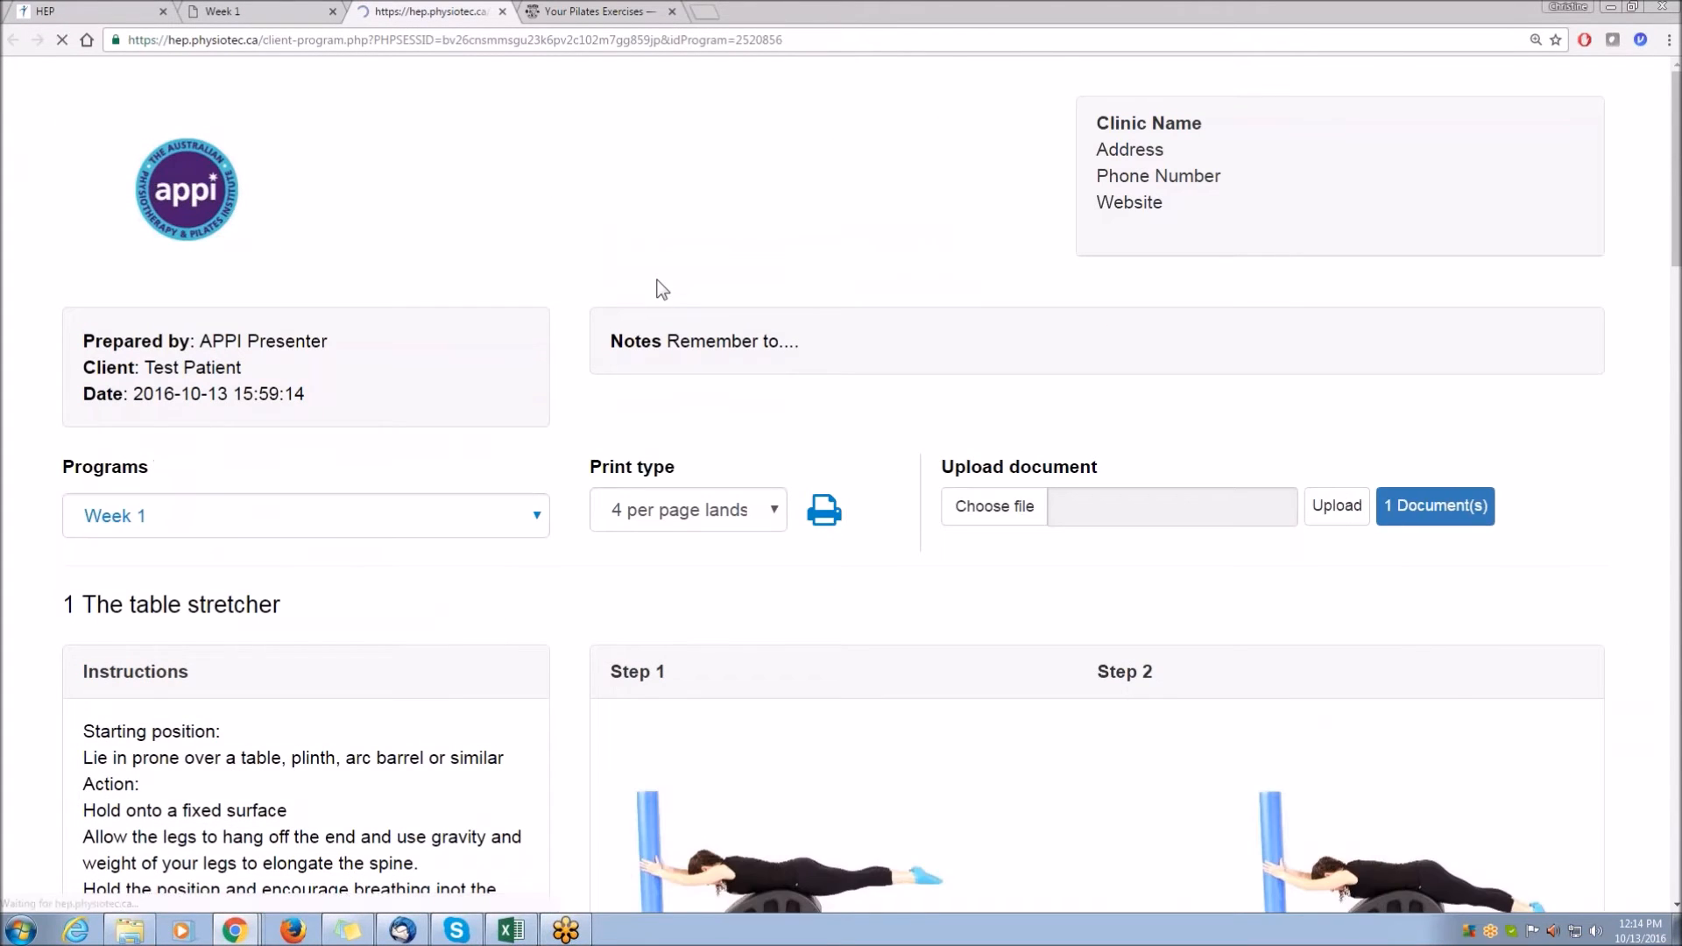
pyautogui.click(1426, 513)
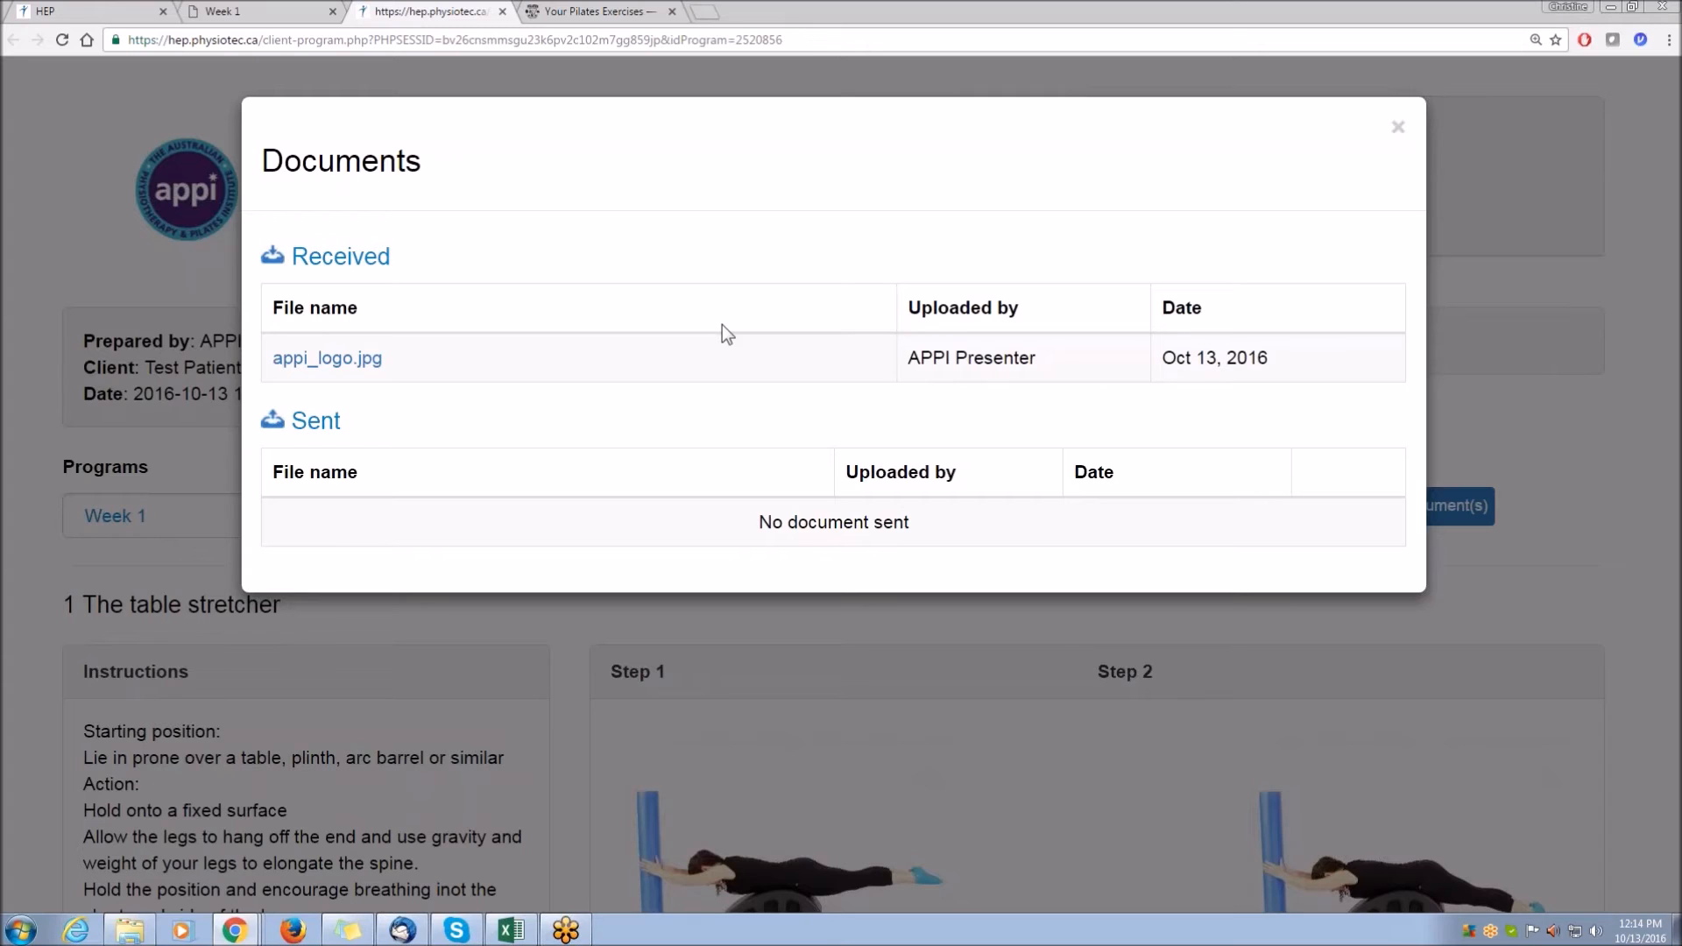
pyautogui.click(1398, 131)
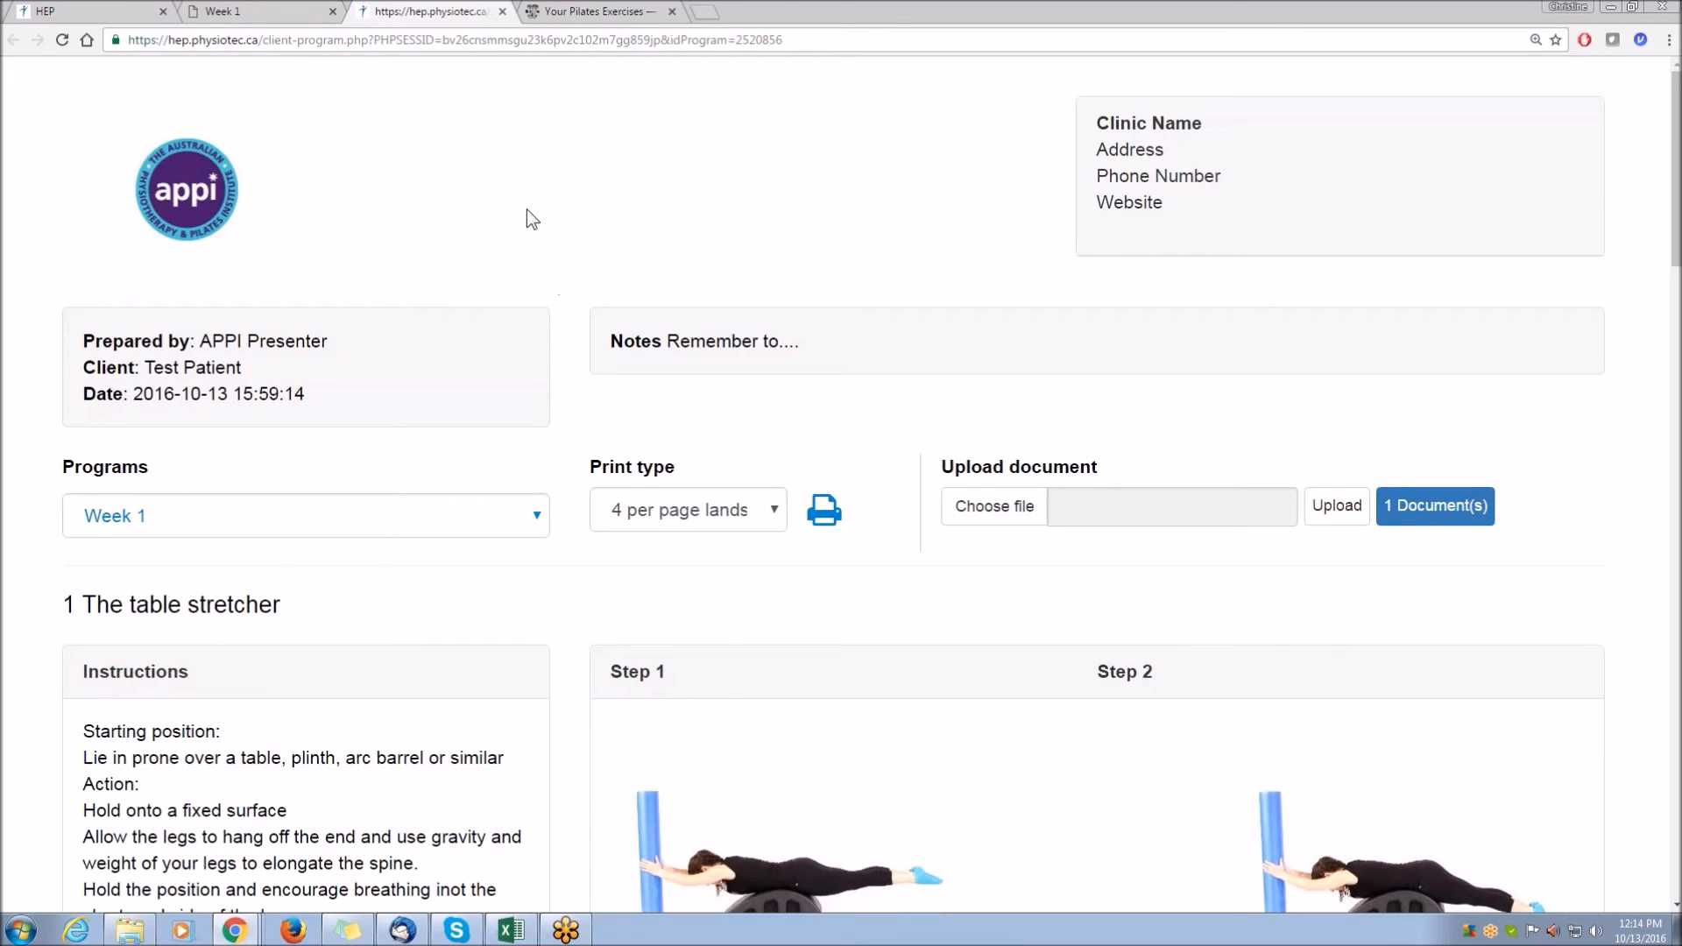
# Back in the program editor, set the Week 1a program as a template under the APPI Pilates module.
pyautogui.click(87, 11)
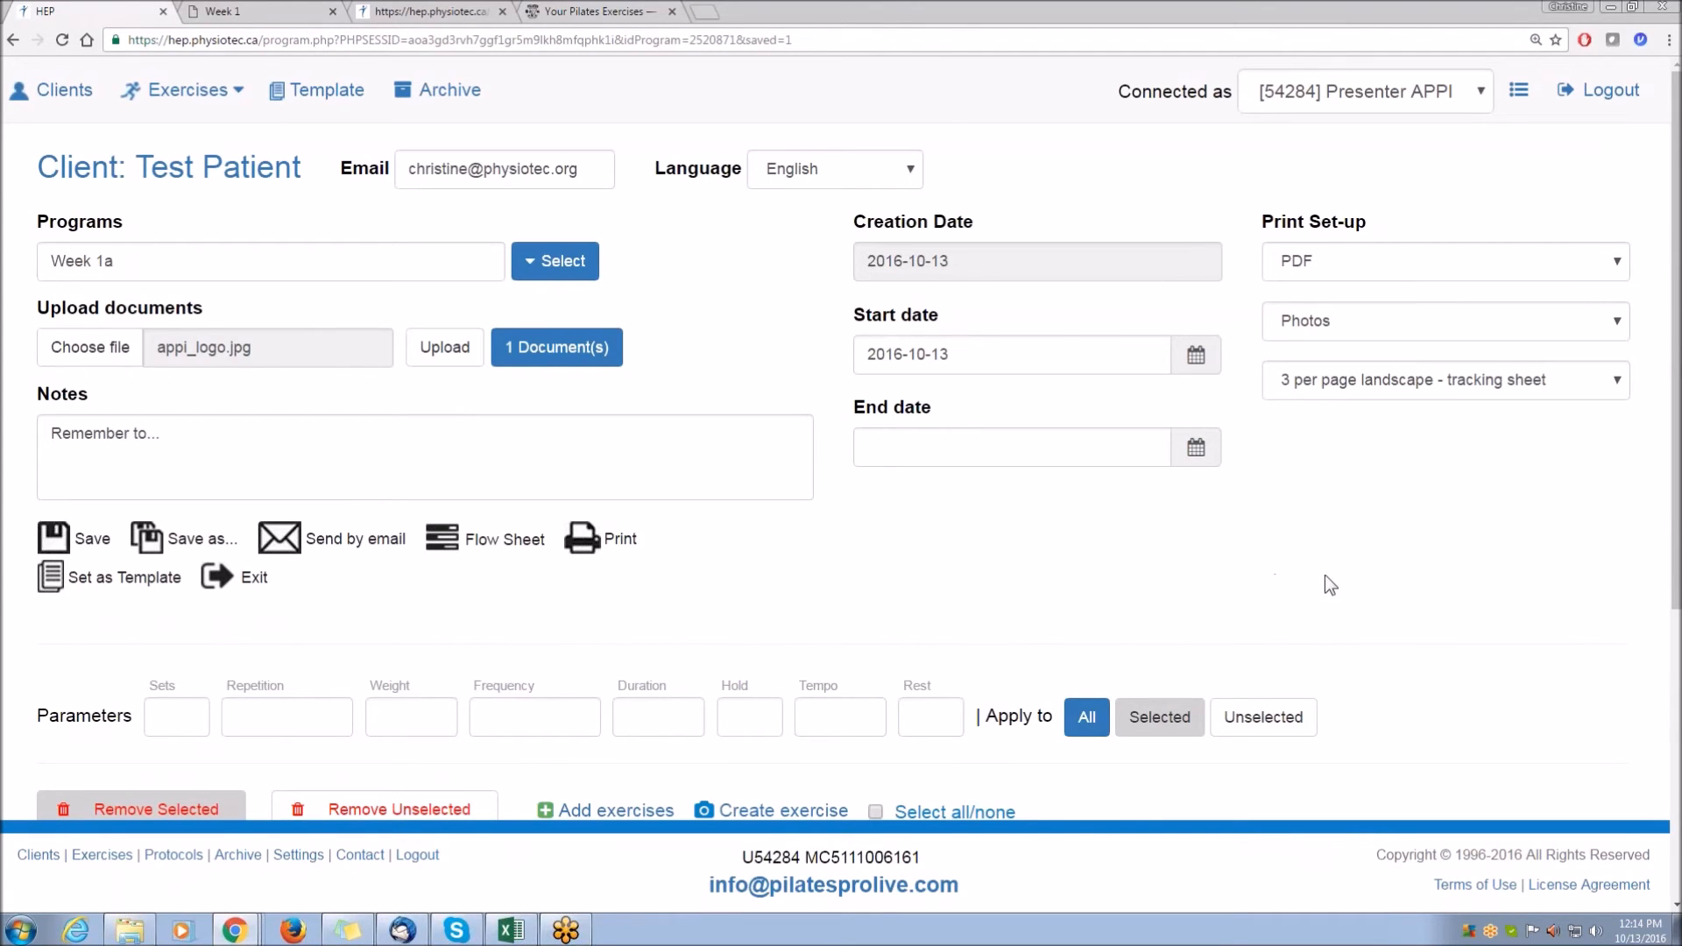
pyautogui.scroll(-1, 1395, 611)
pyautogui.scroll(-5, 1390, 601)
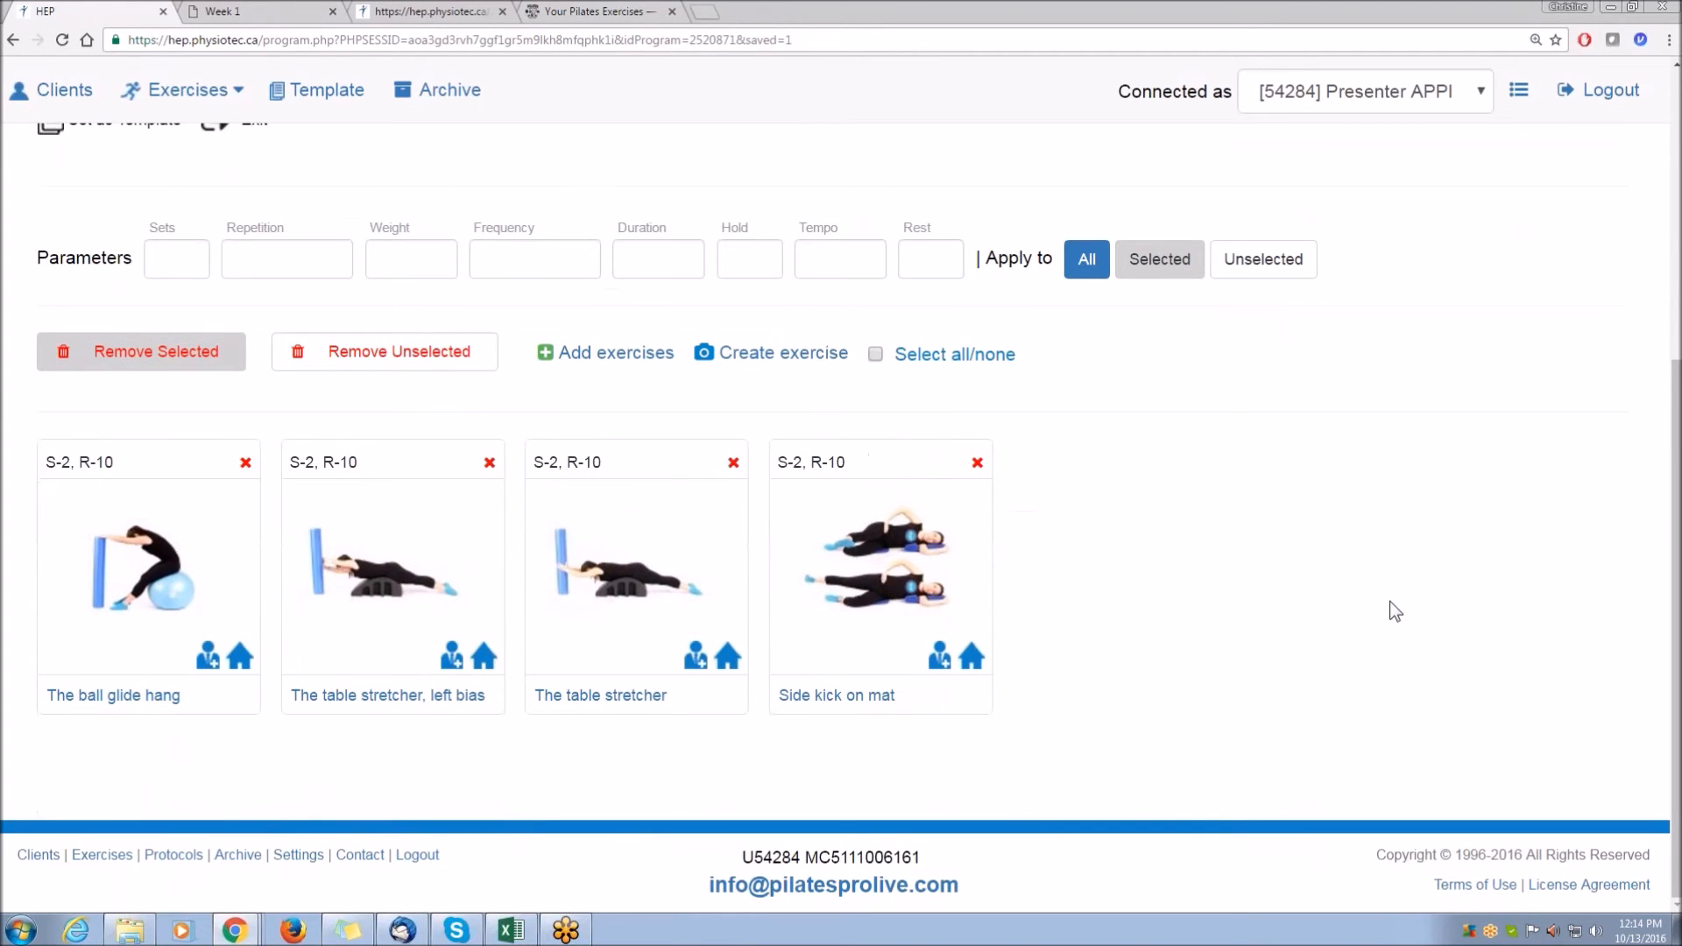
pyautogui.scroll(3, 964, 604)
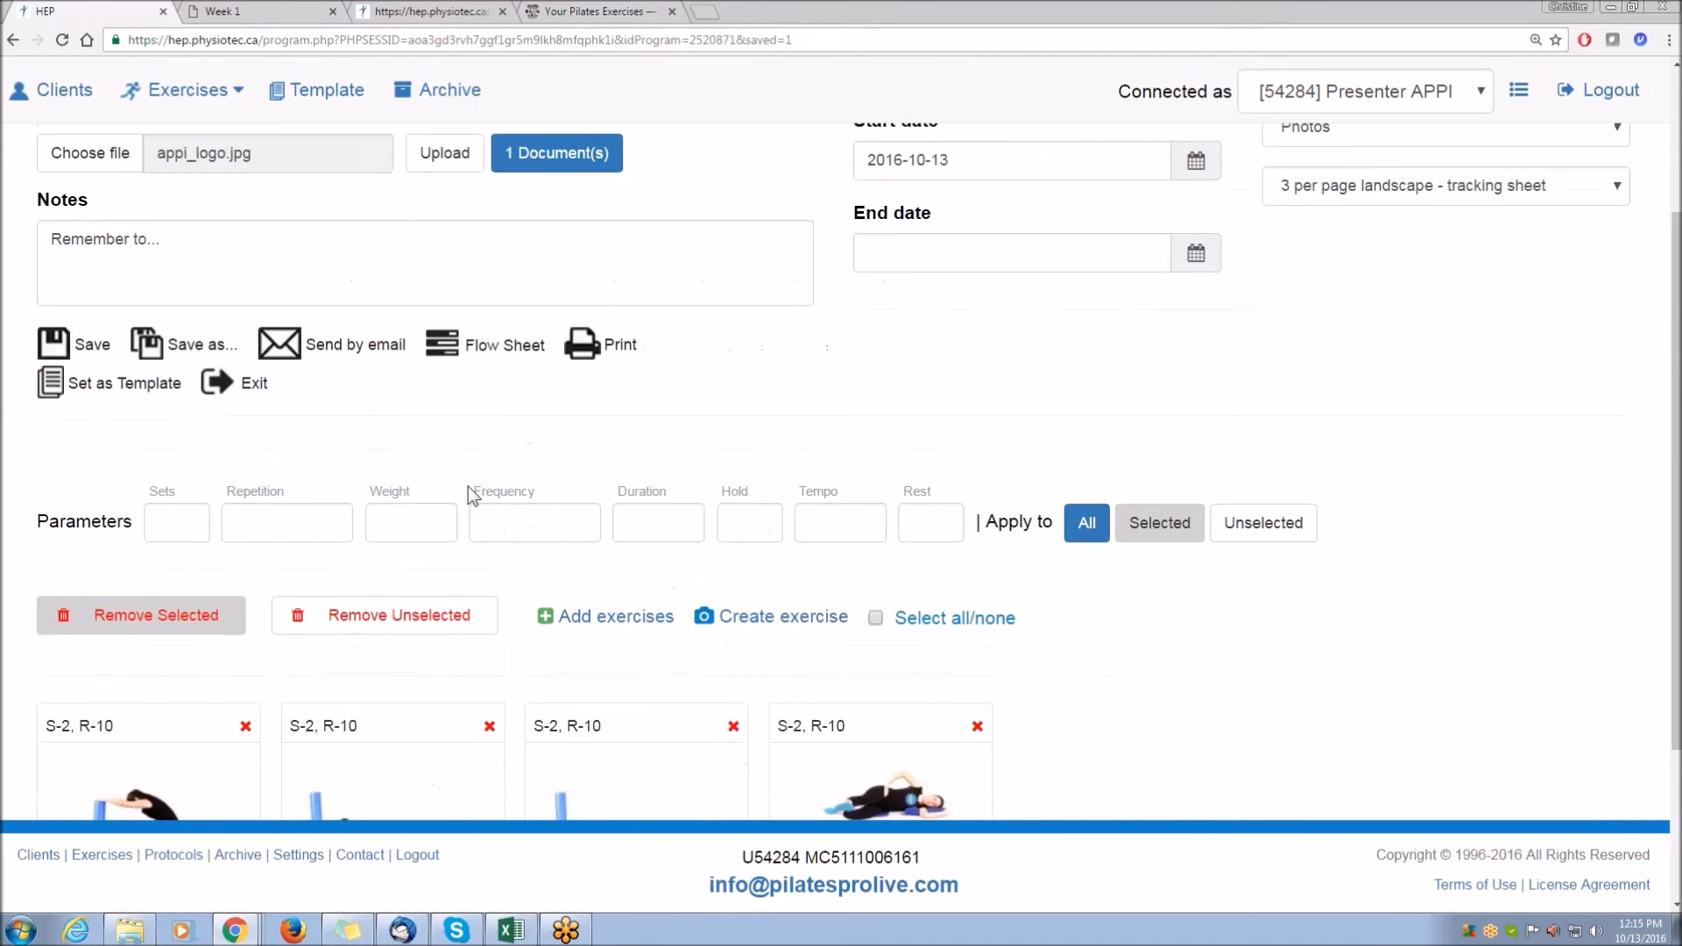
pyautogui.click(68, 386)
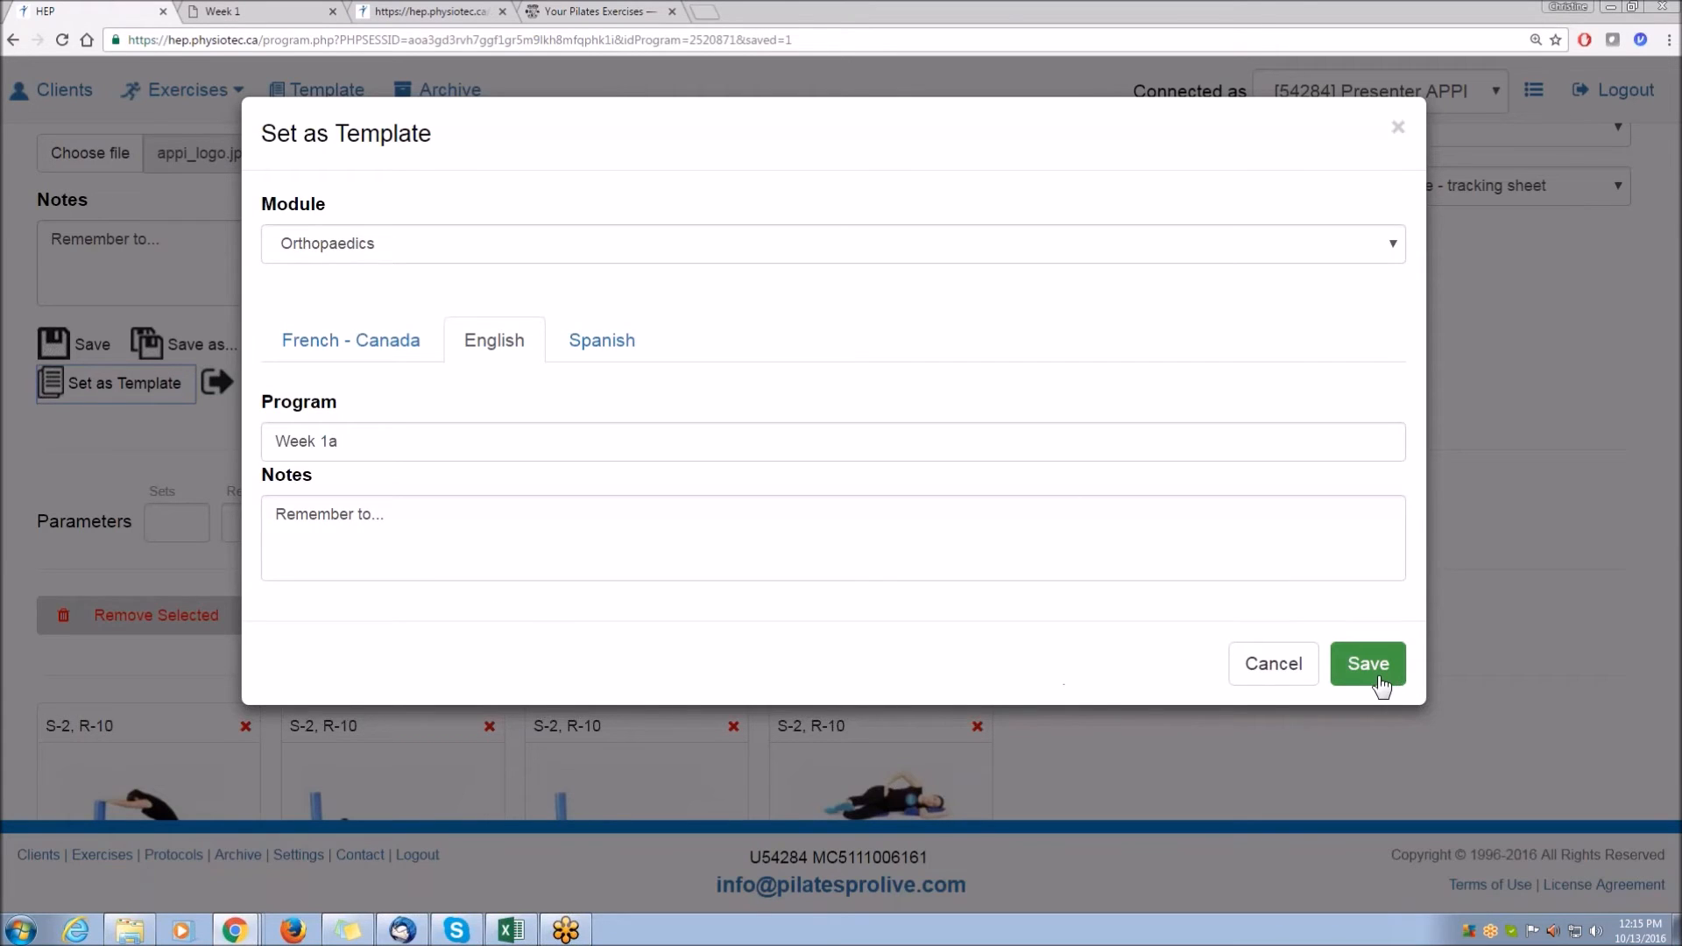
pyautogui.click(378, 252)
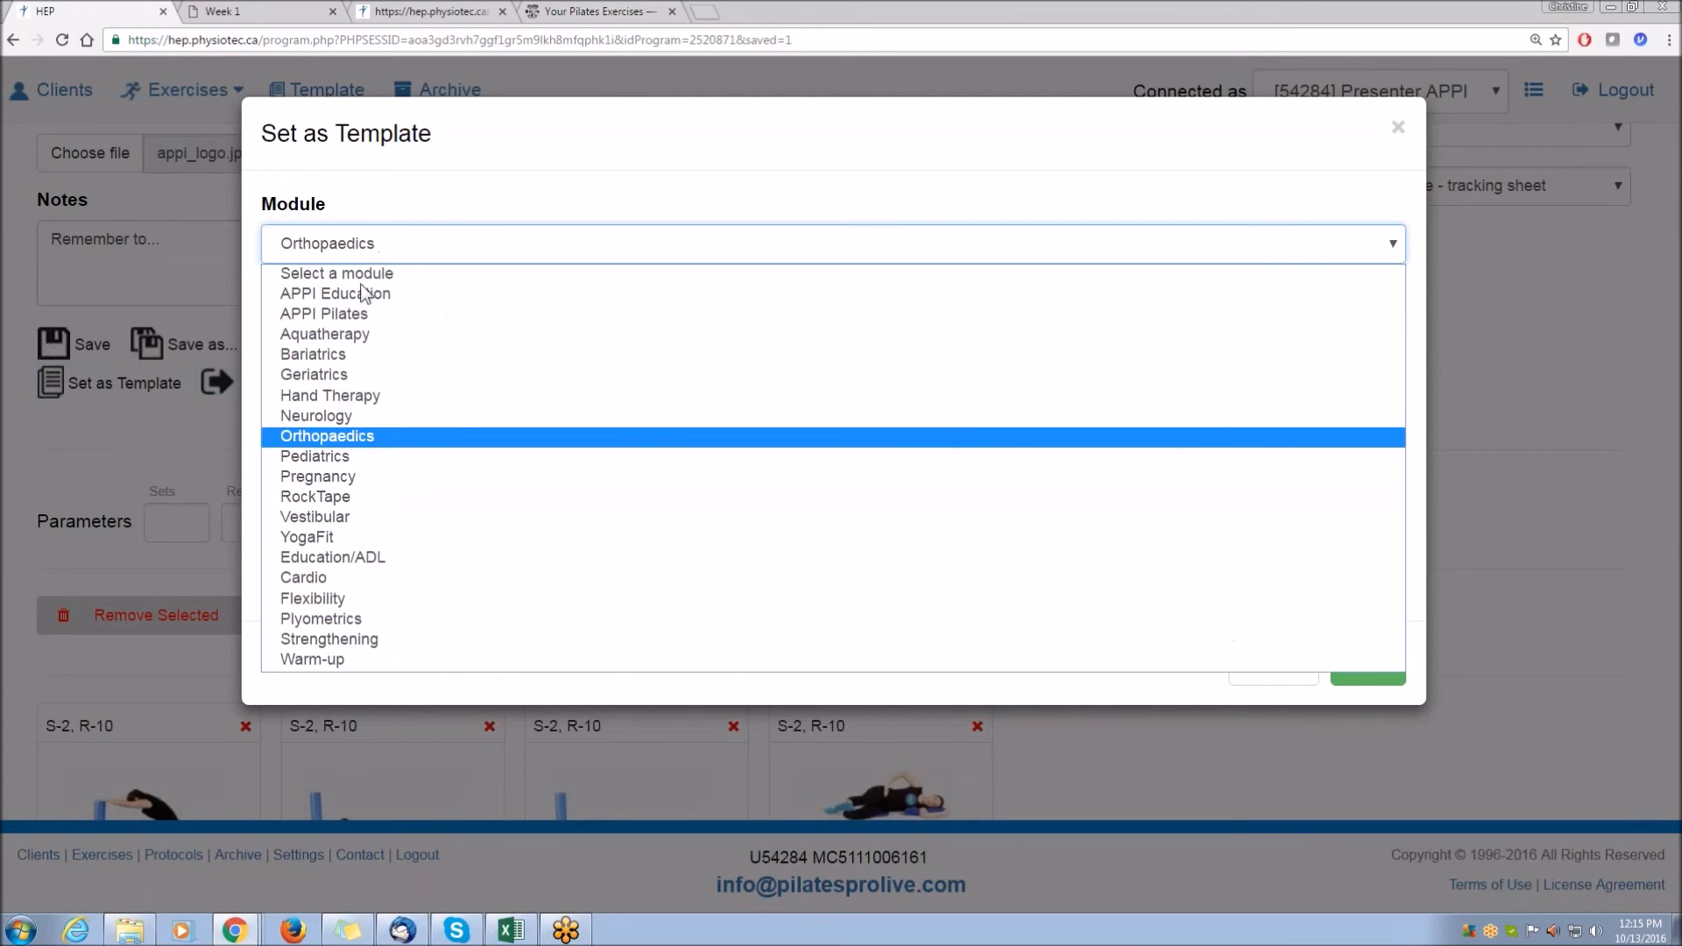
pyautogui.click(350, 314)
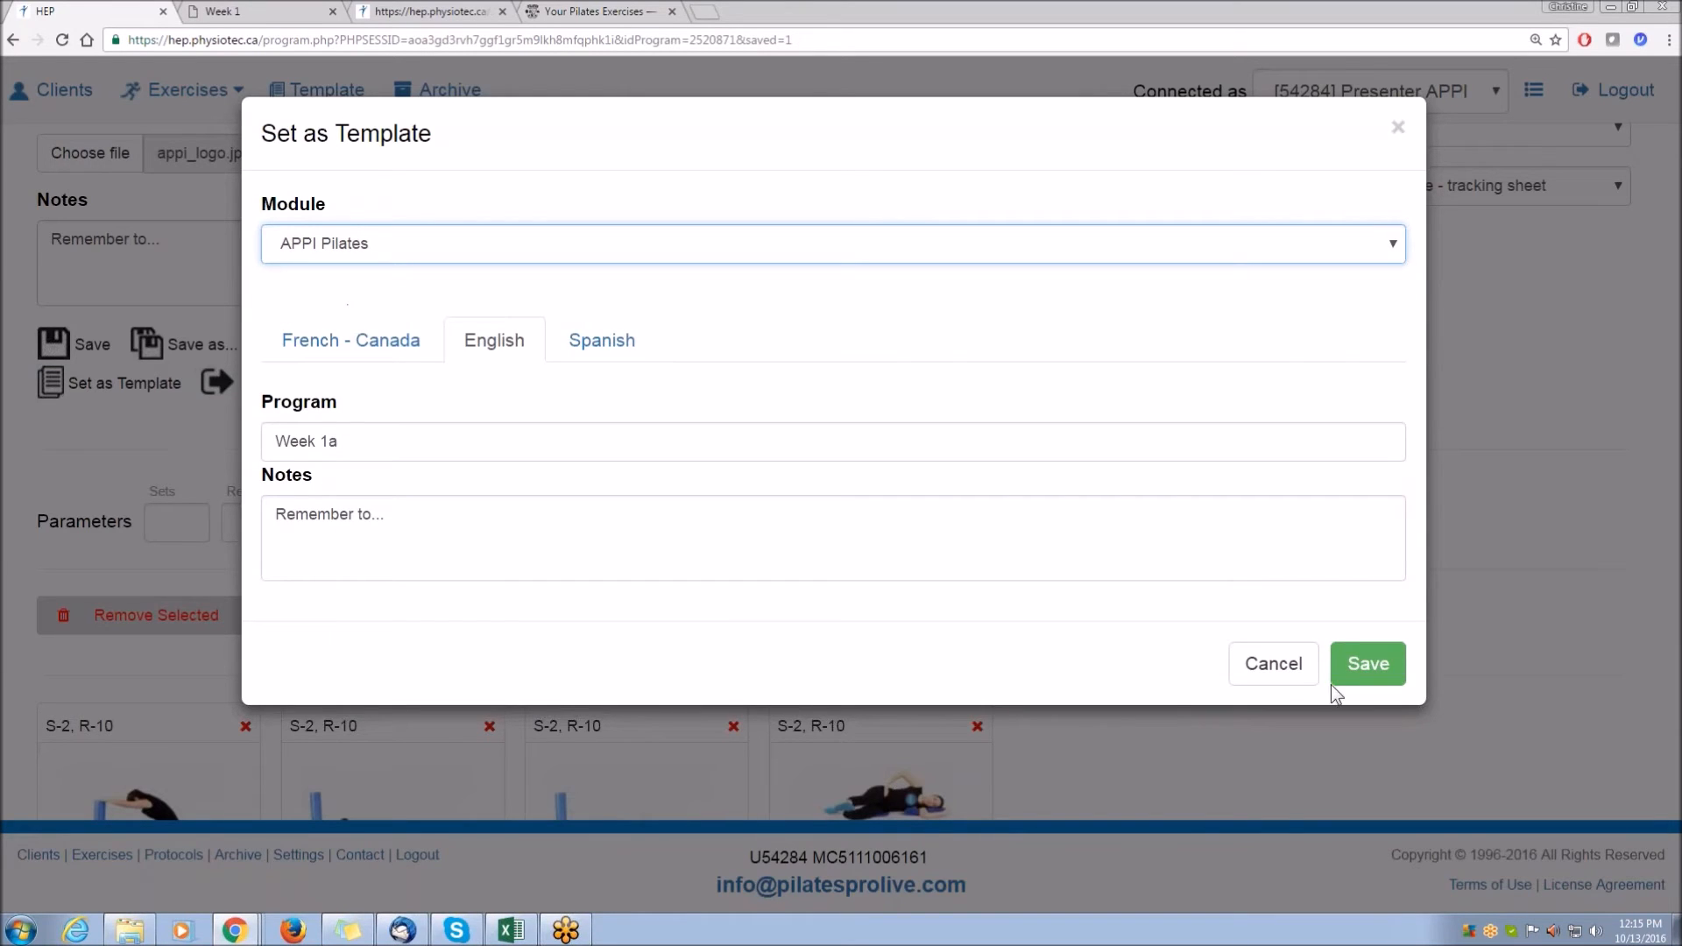
pyautogui.click(1367, 676)
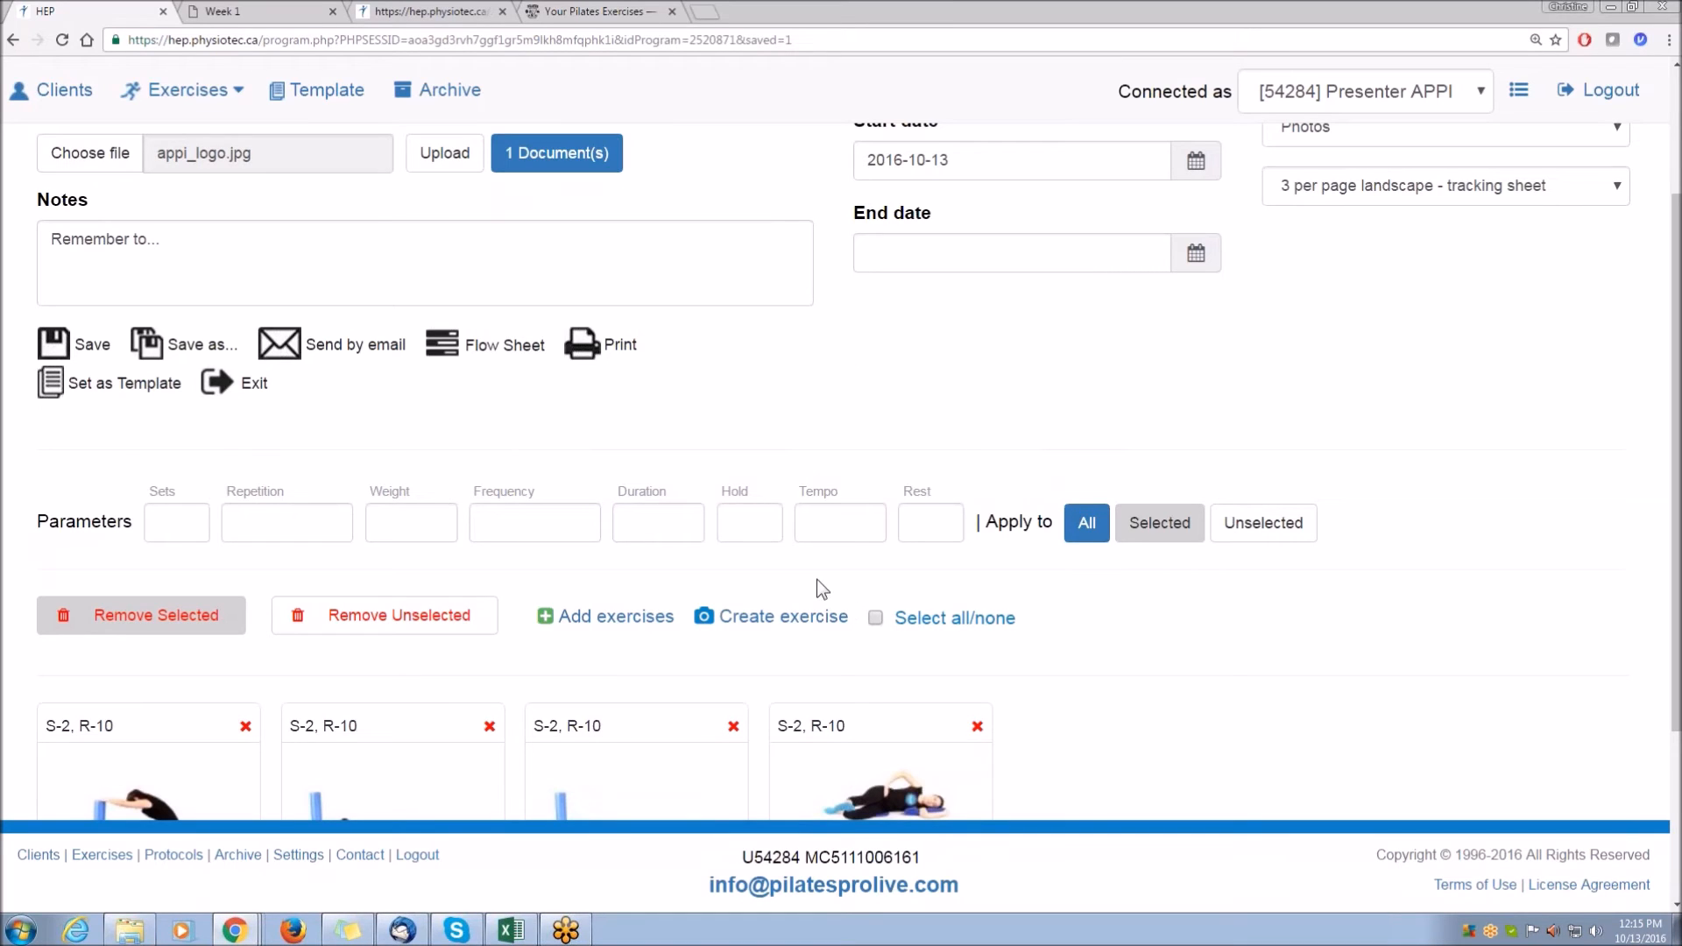
# Open the program's flow sheet.
pyautogui.scroll(-3, 1422, 483)
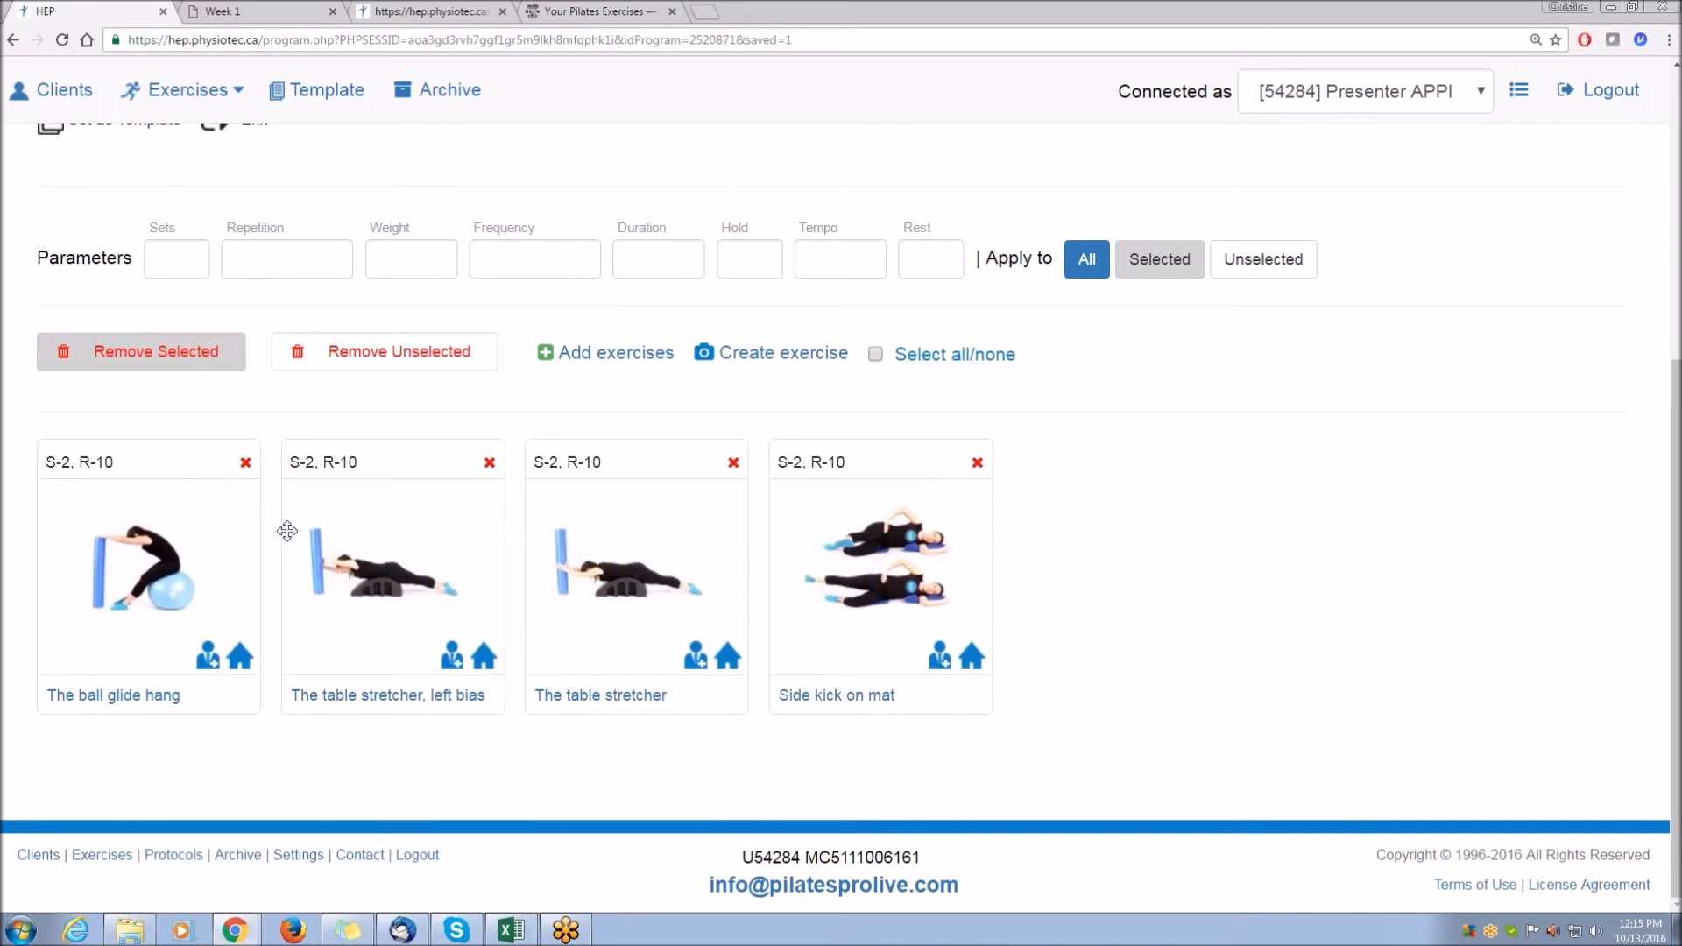
pyautogui.scroll(3, 289, 532)
pyautogui.click(488, 350)
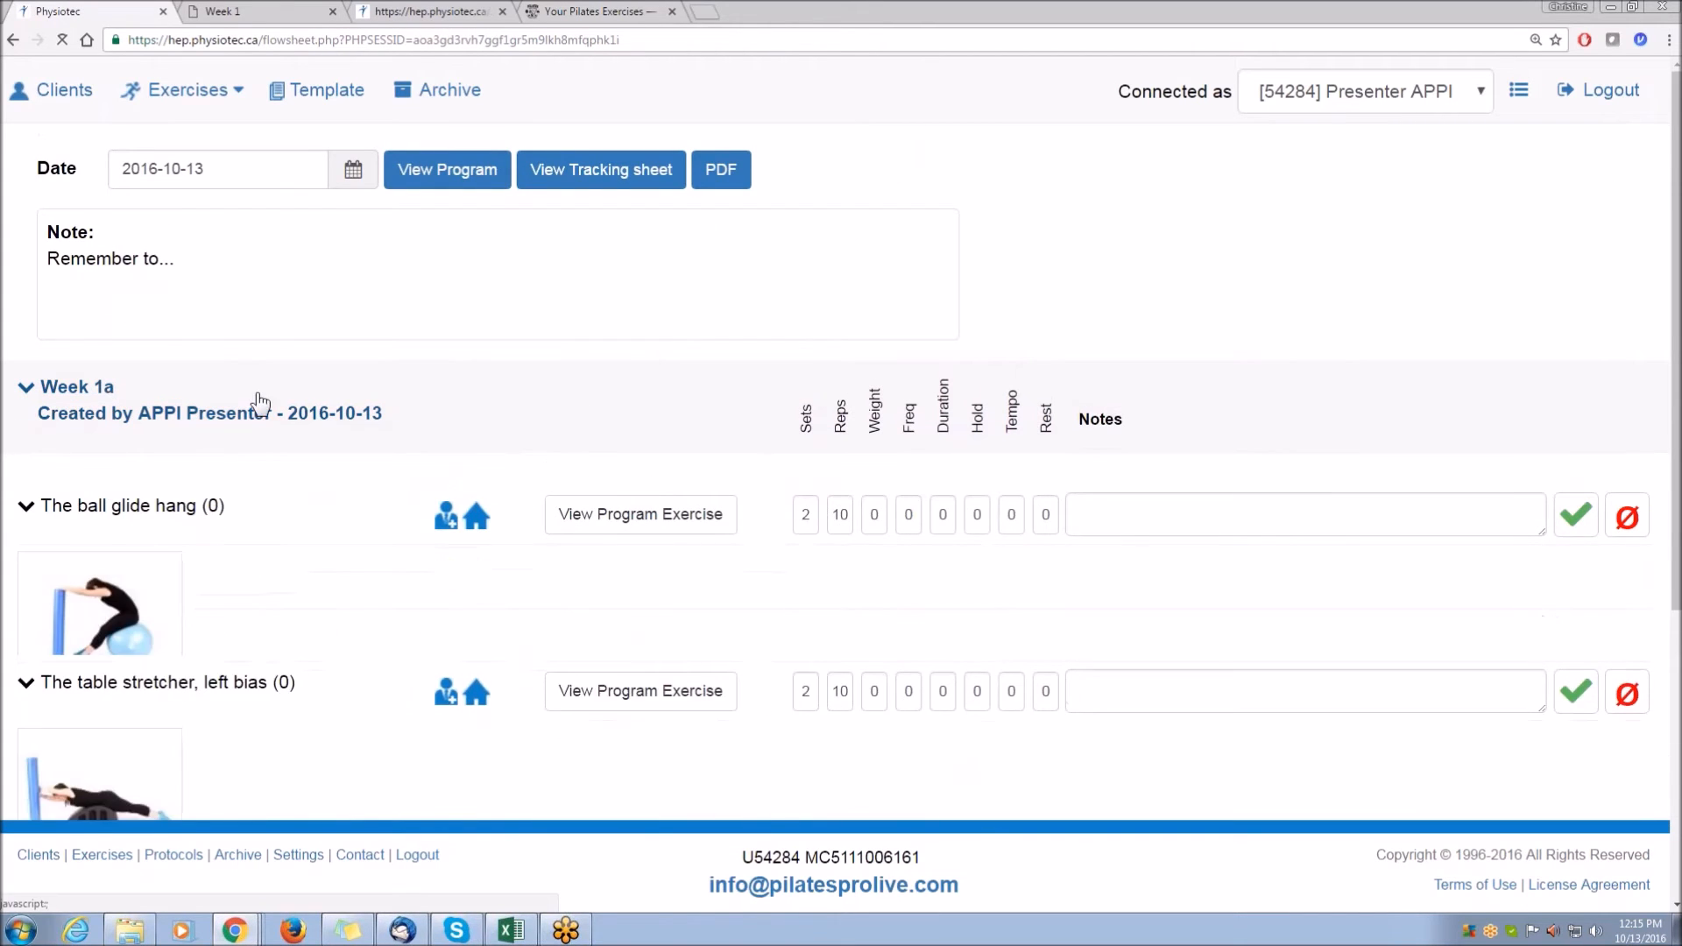
pyautogui.scroll(-6, 586, 389)
pyautogui.scroll(4, 1461, 493)
pyautogui.scroll(1, 1513, 579)
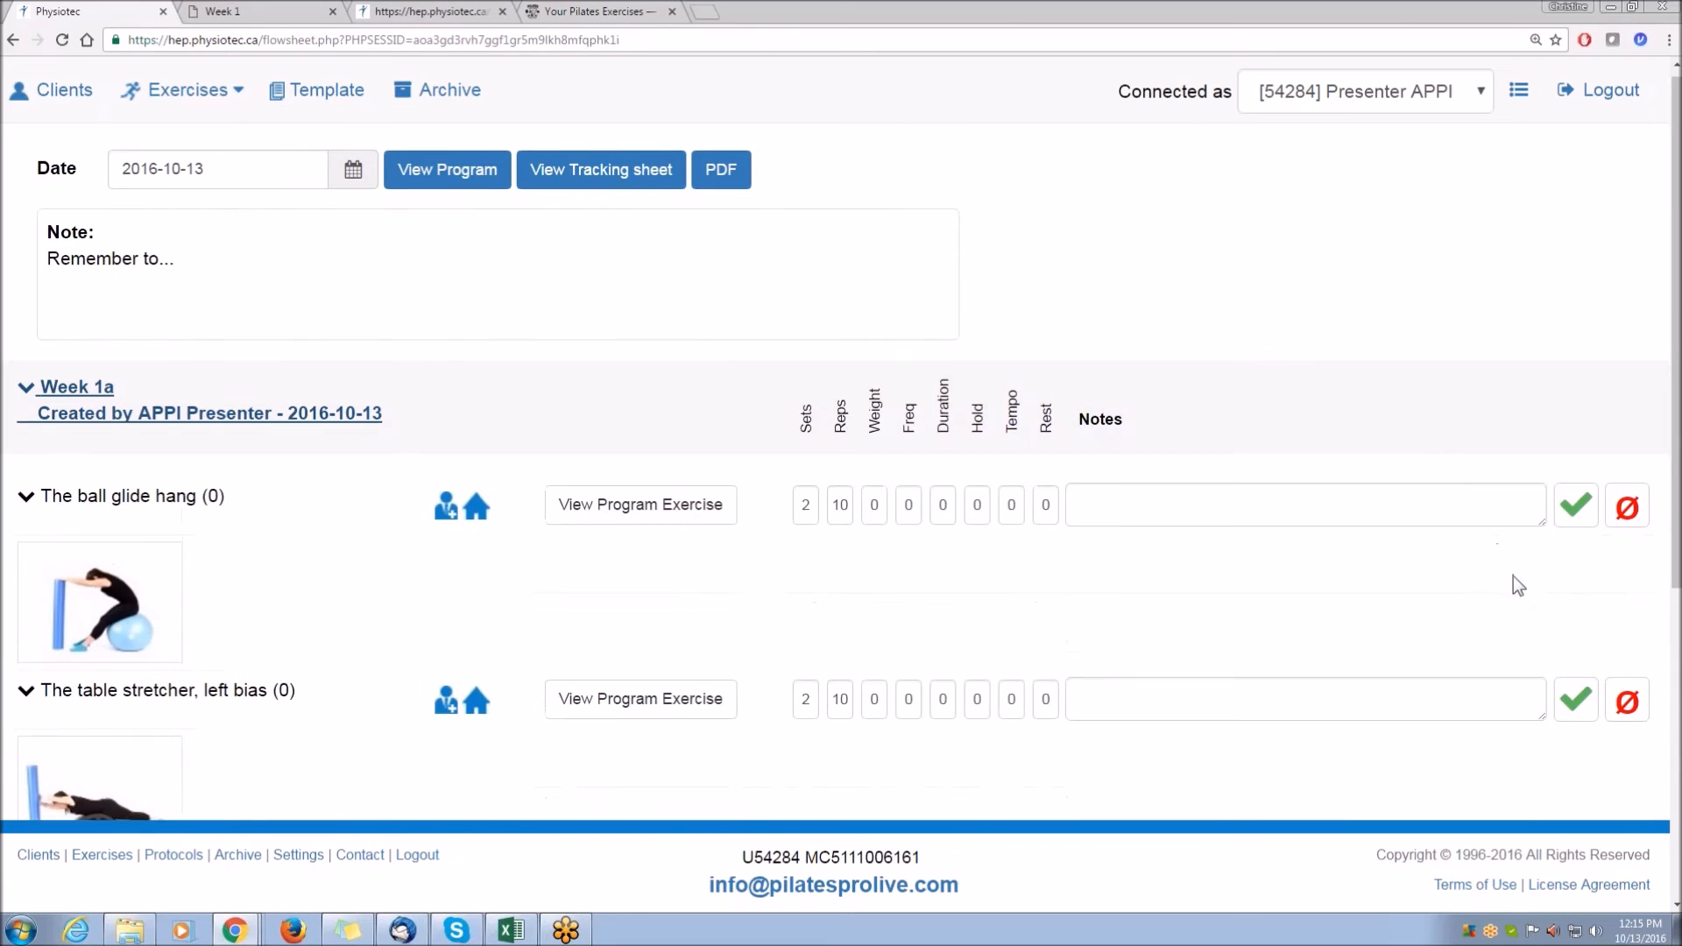
# Record each of the four exercises as completed in the flow sheet.
pyautogui.click(1576, 517)
pyautogui.click(1577, 708)
pyautogui.scroll(-3, 1469, 666)
pyautogui.click(1577, 642)
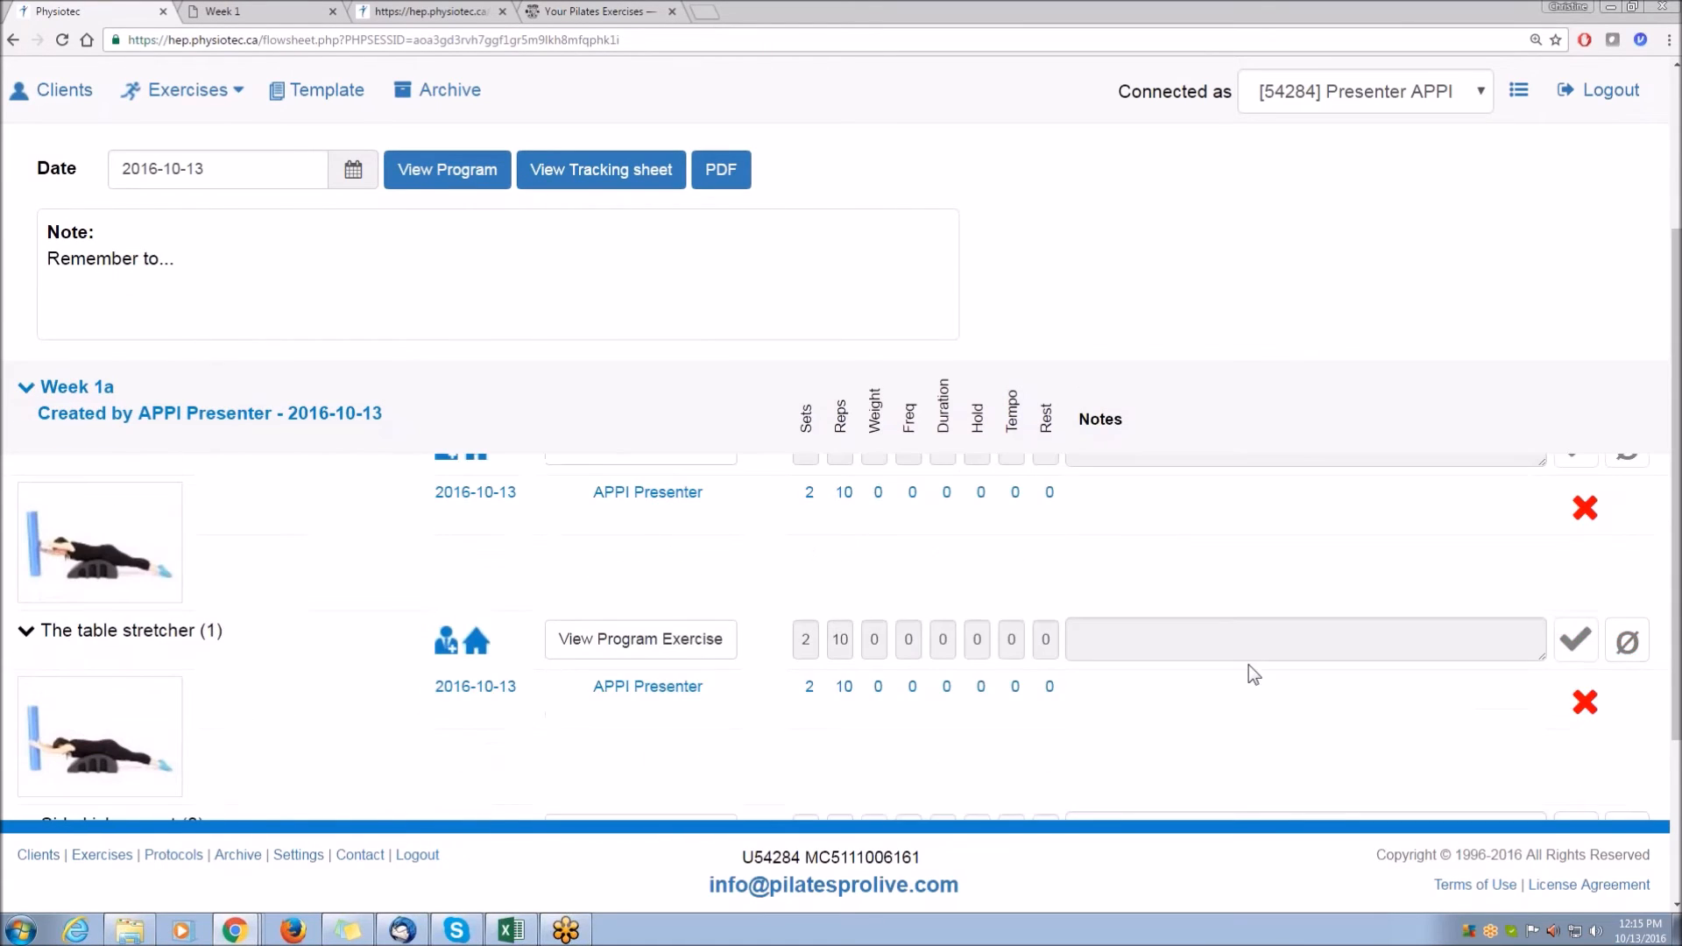
pyautogui.scroll(-2, 1248, 665)
pyautogui.click(1577, 659)
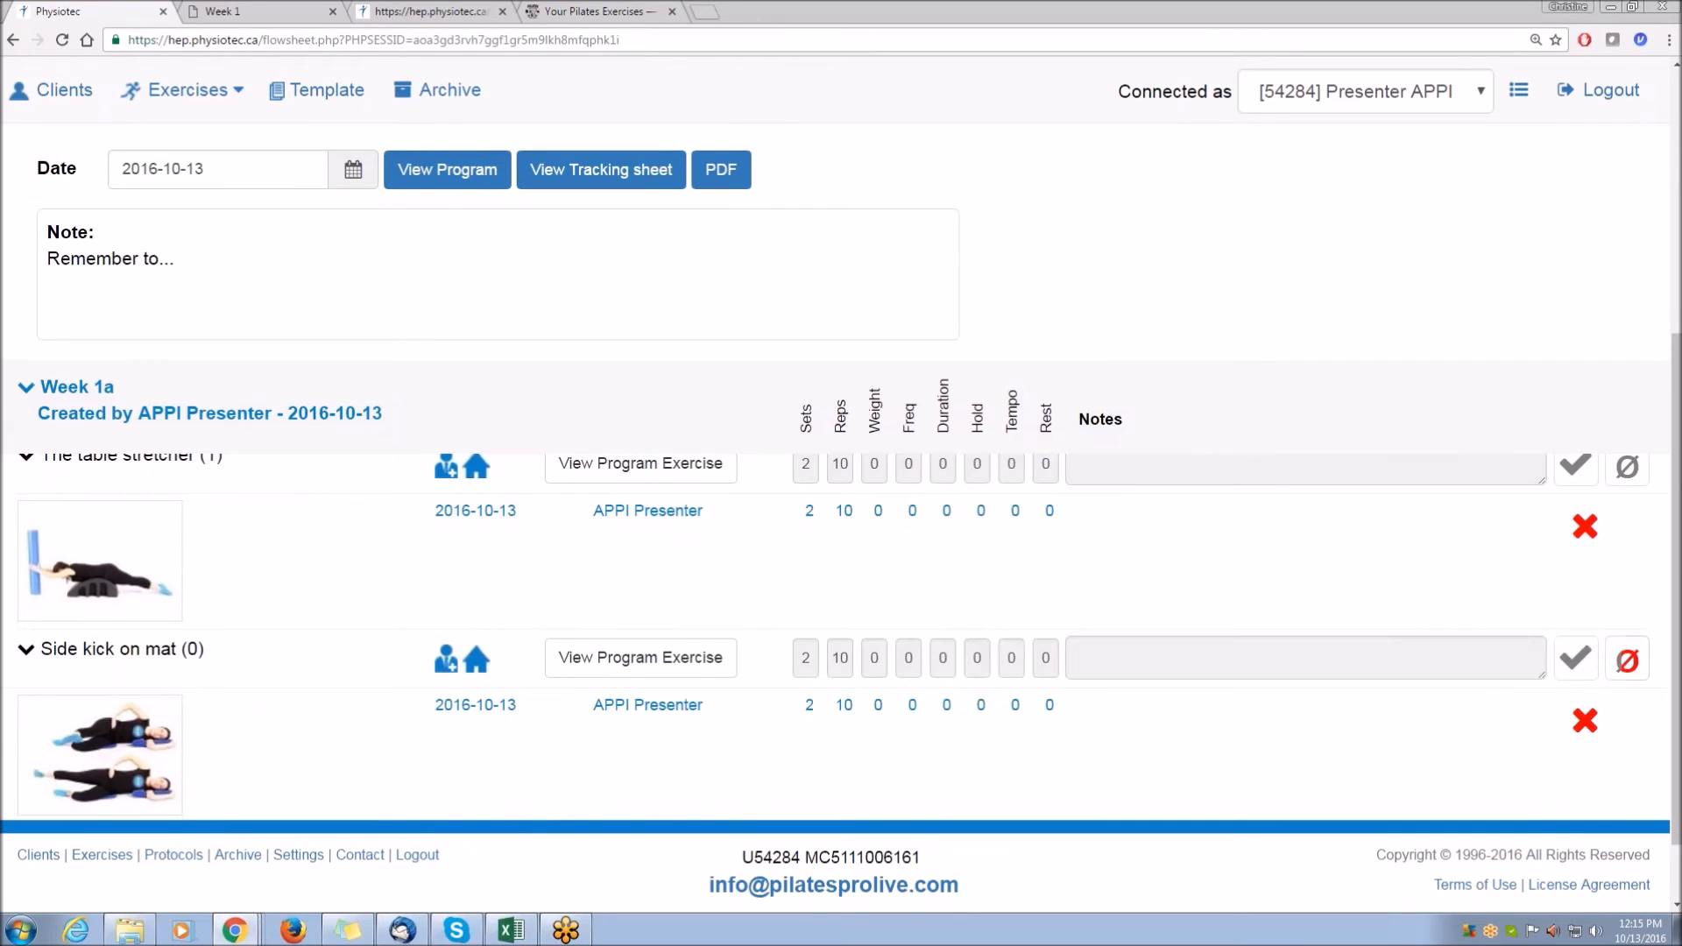
pyautogui.scroll(-2, 1275, 649)
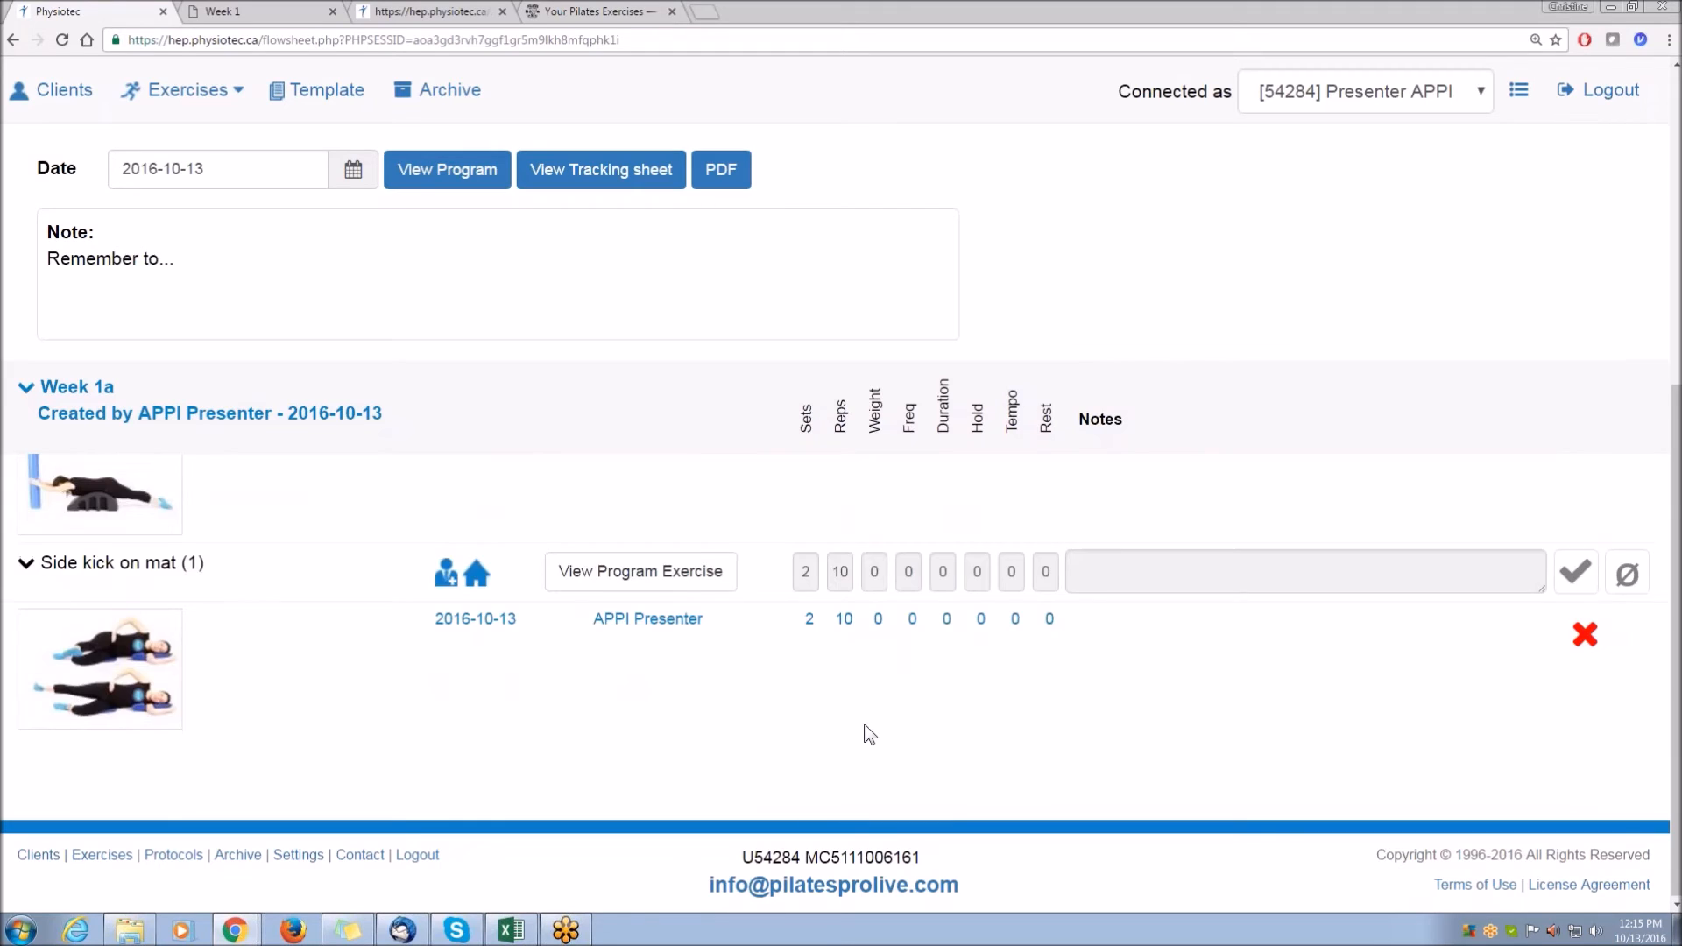
pyautogui.scroll(6, 864, 724)
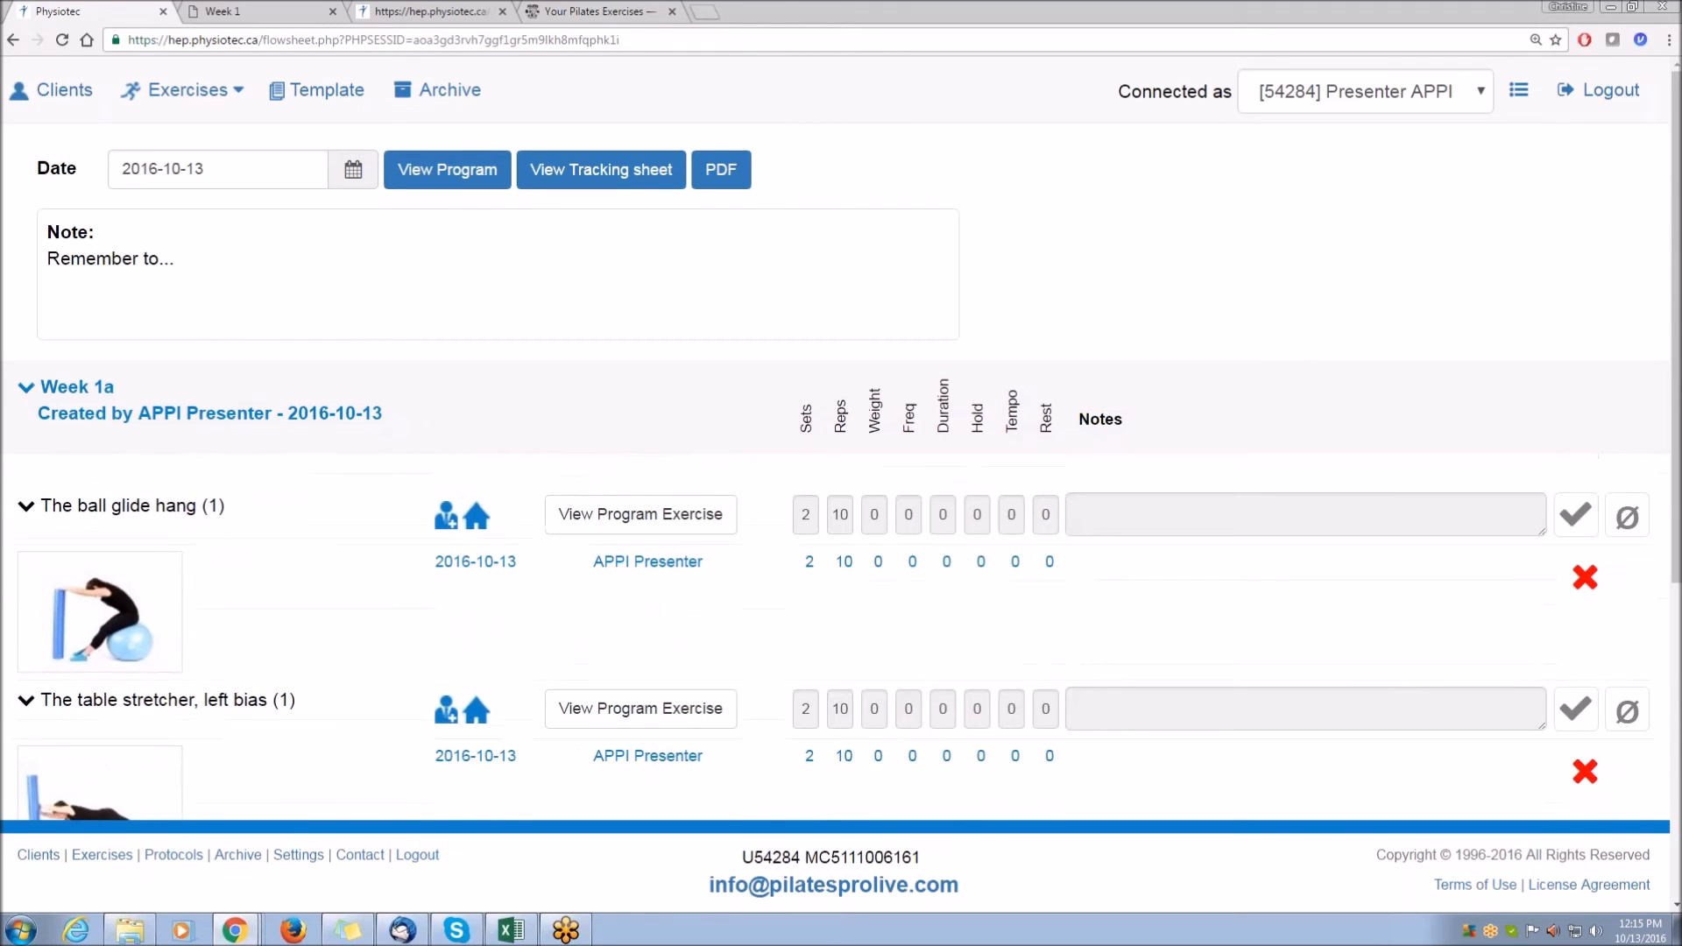
# Open the tracking sheet as a PDF and zoom in to review it.
pyautogui.click(357, 175)
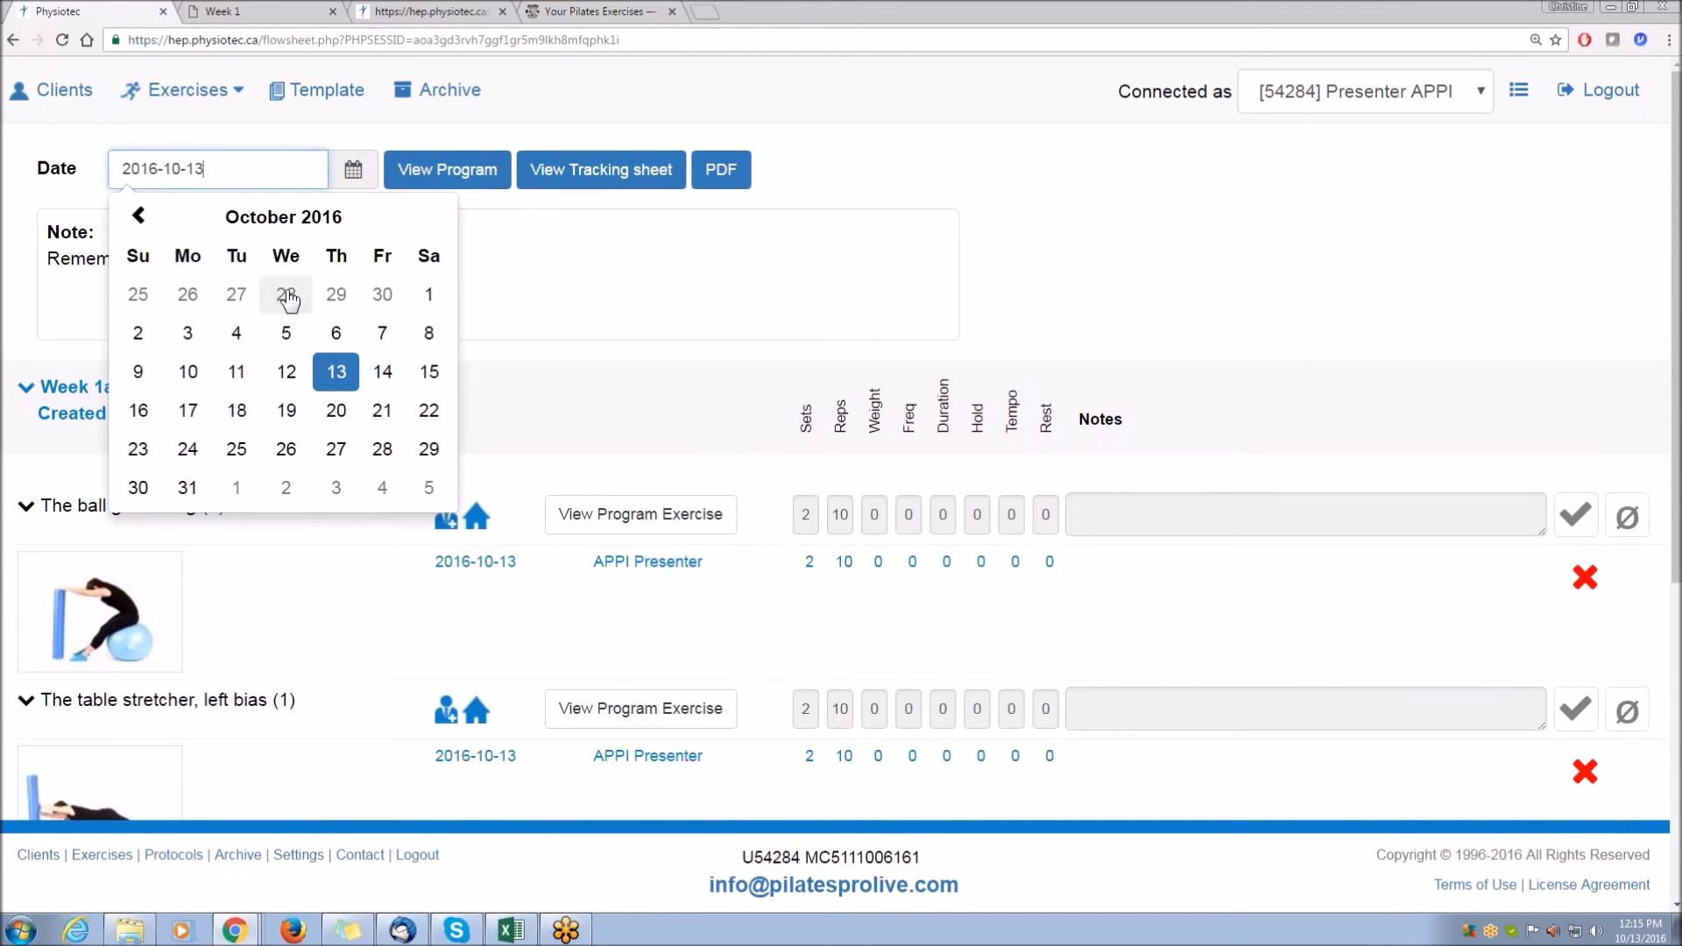
pyautogui.click(353, 170)
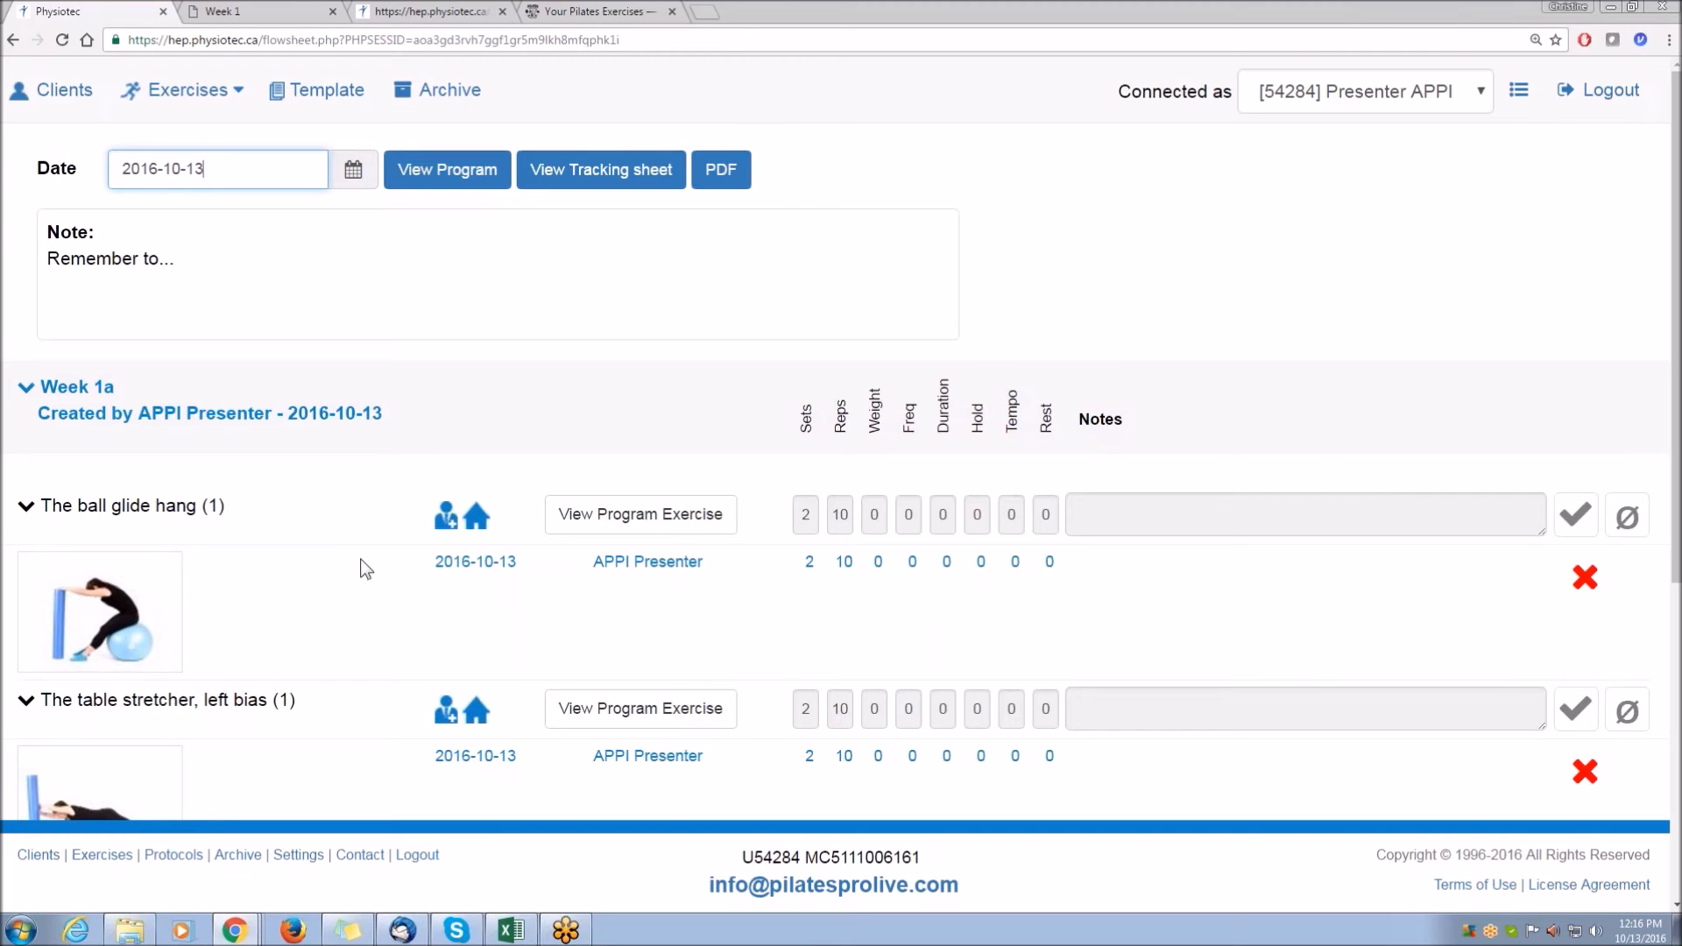
pyautogui.click(716, 171)
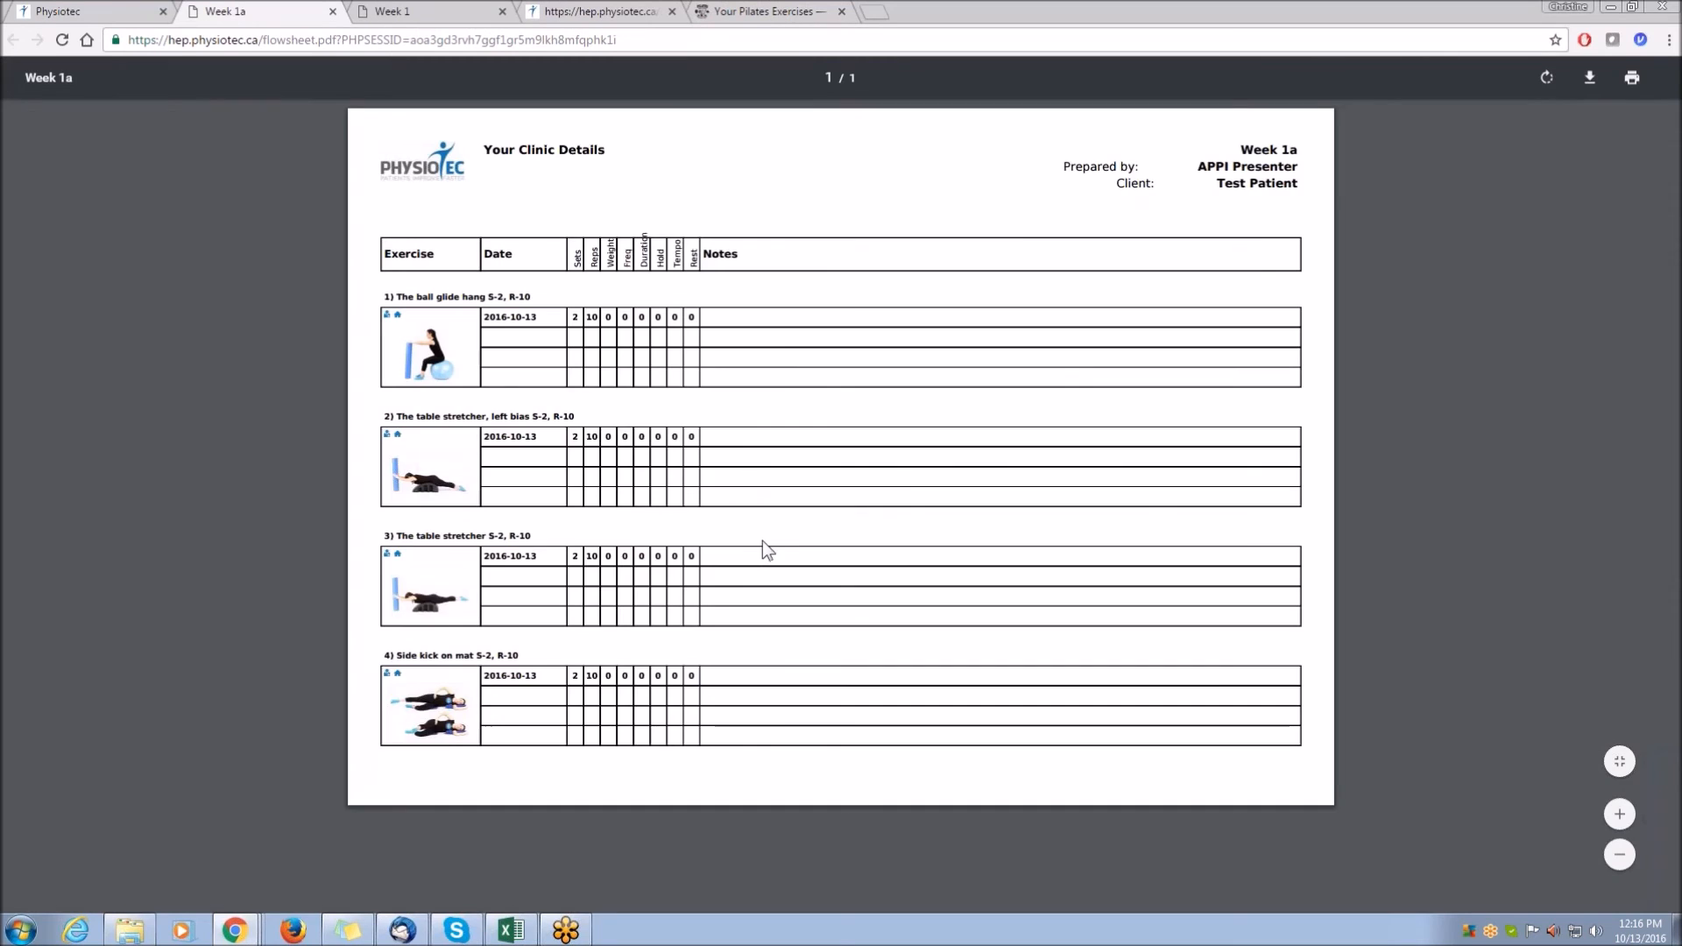
pyautogui.hotkey('ctrl', '+')
pyautogui.hotkey('ctrl', '+')
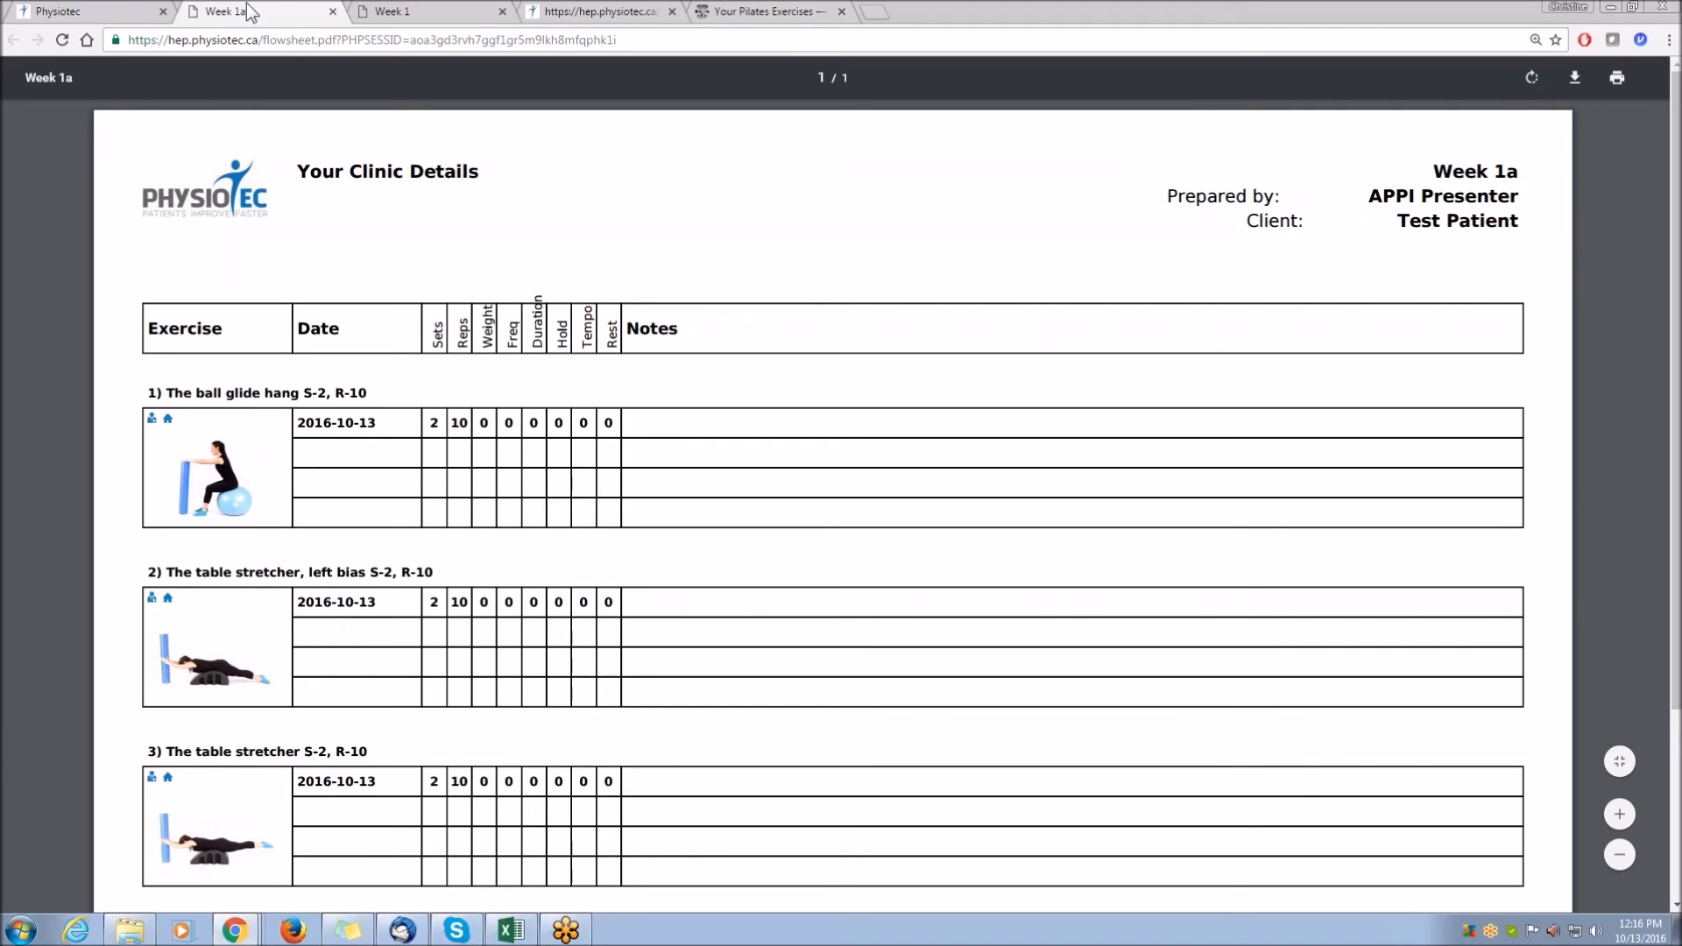
# Return to the flow sheet, go back to the program and exit the editor.
pyautogui.click(86, 12)
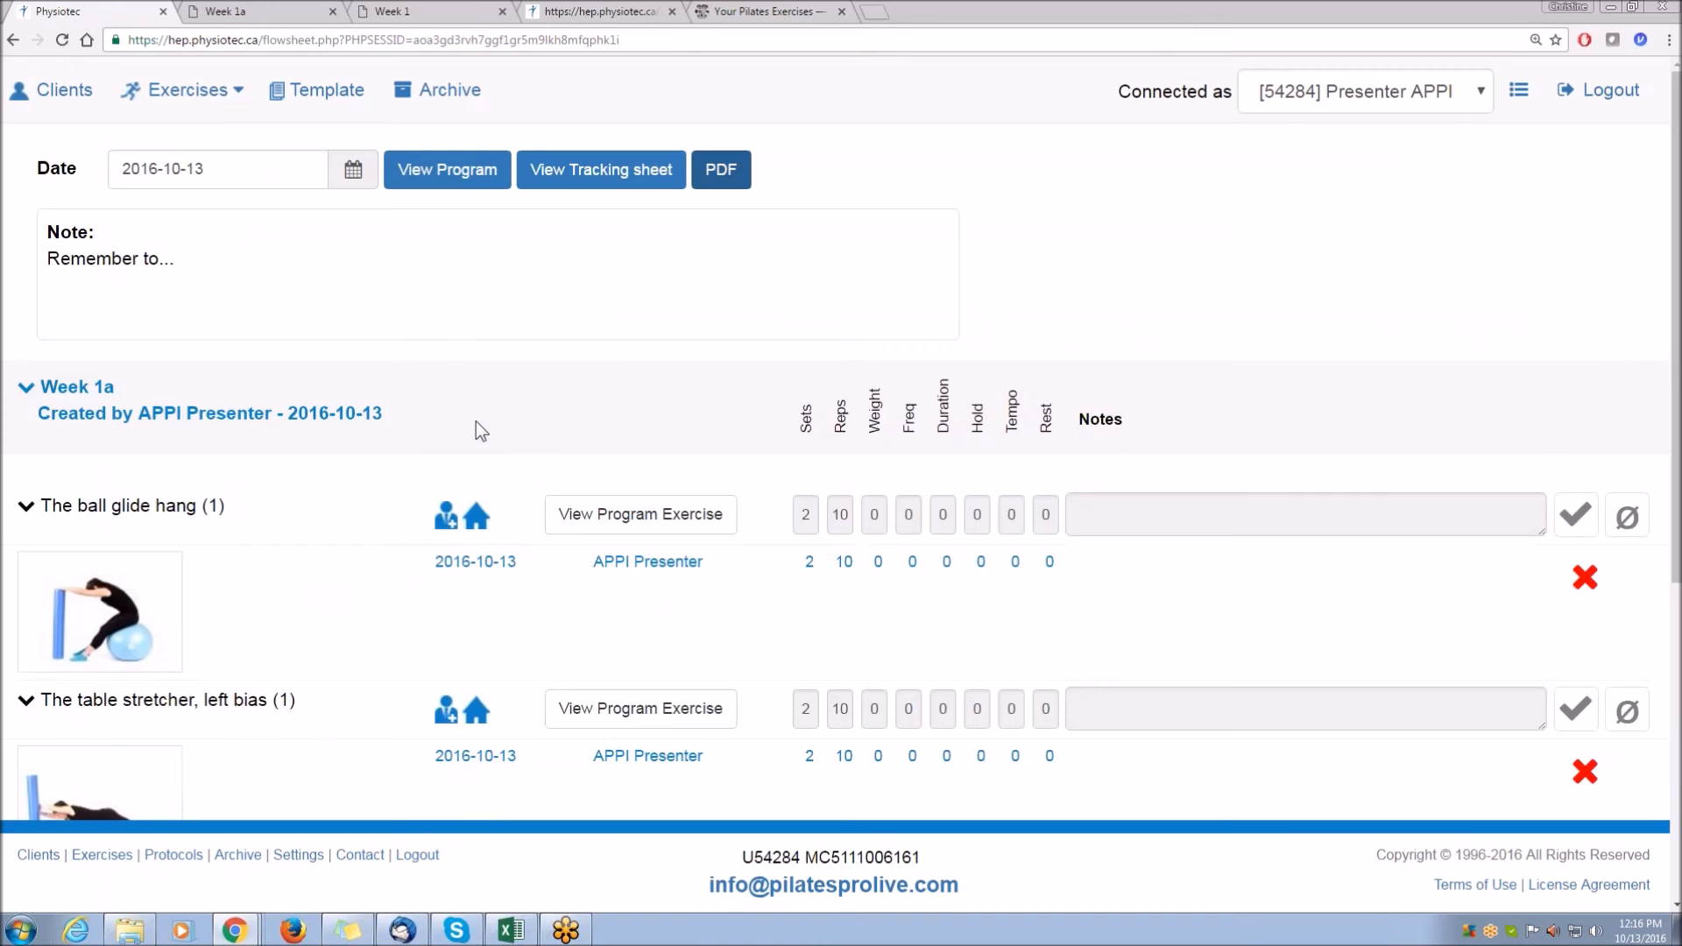
pyautogui.click(447, 169)
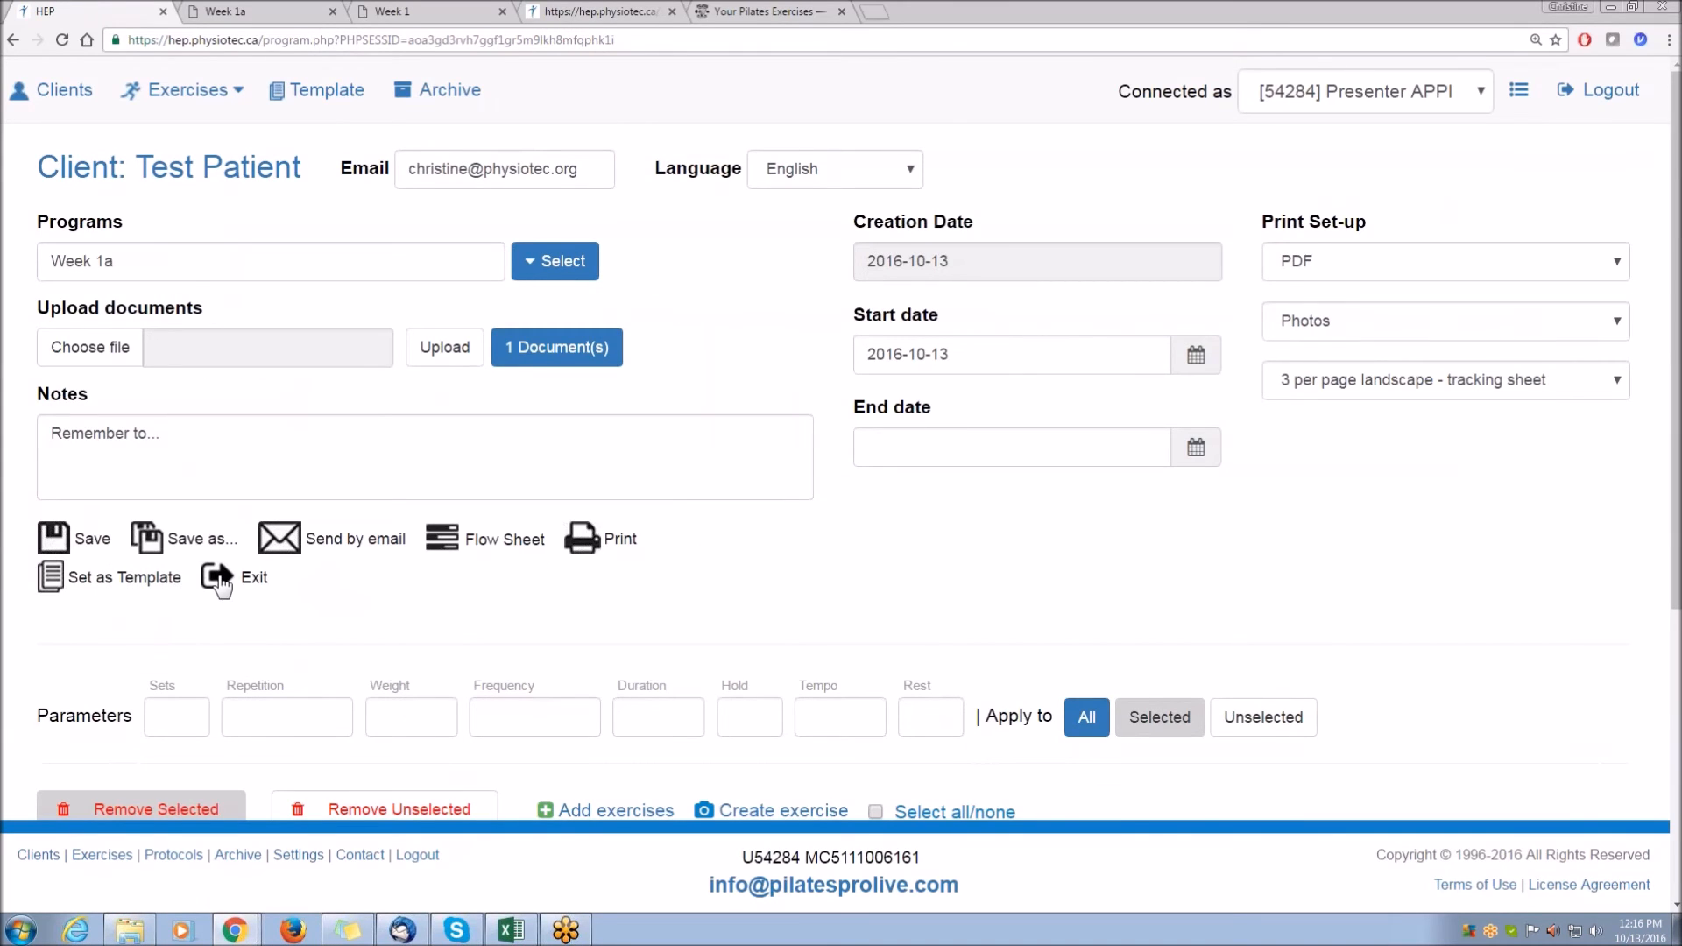
pyautogui.click(225, 581)
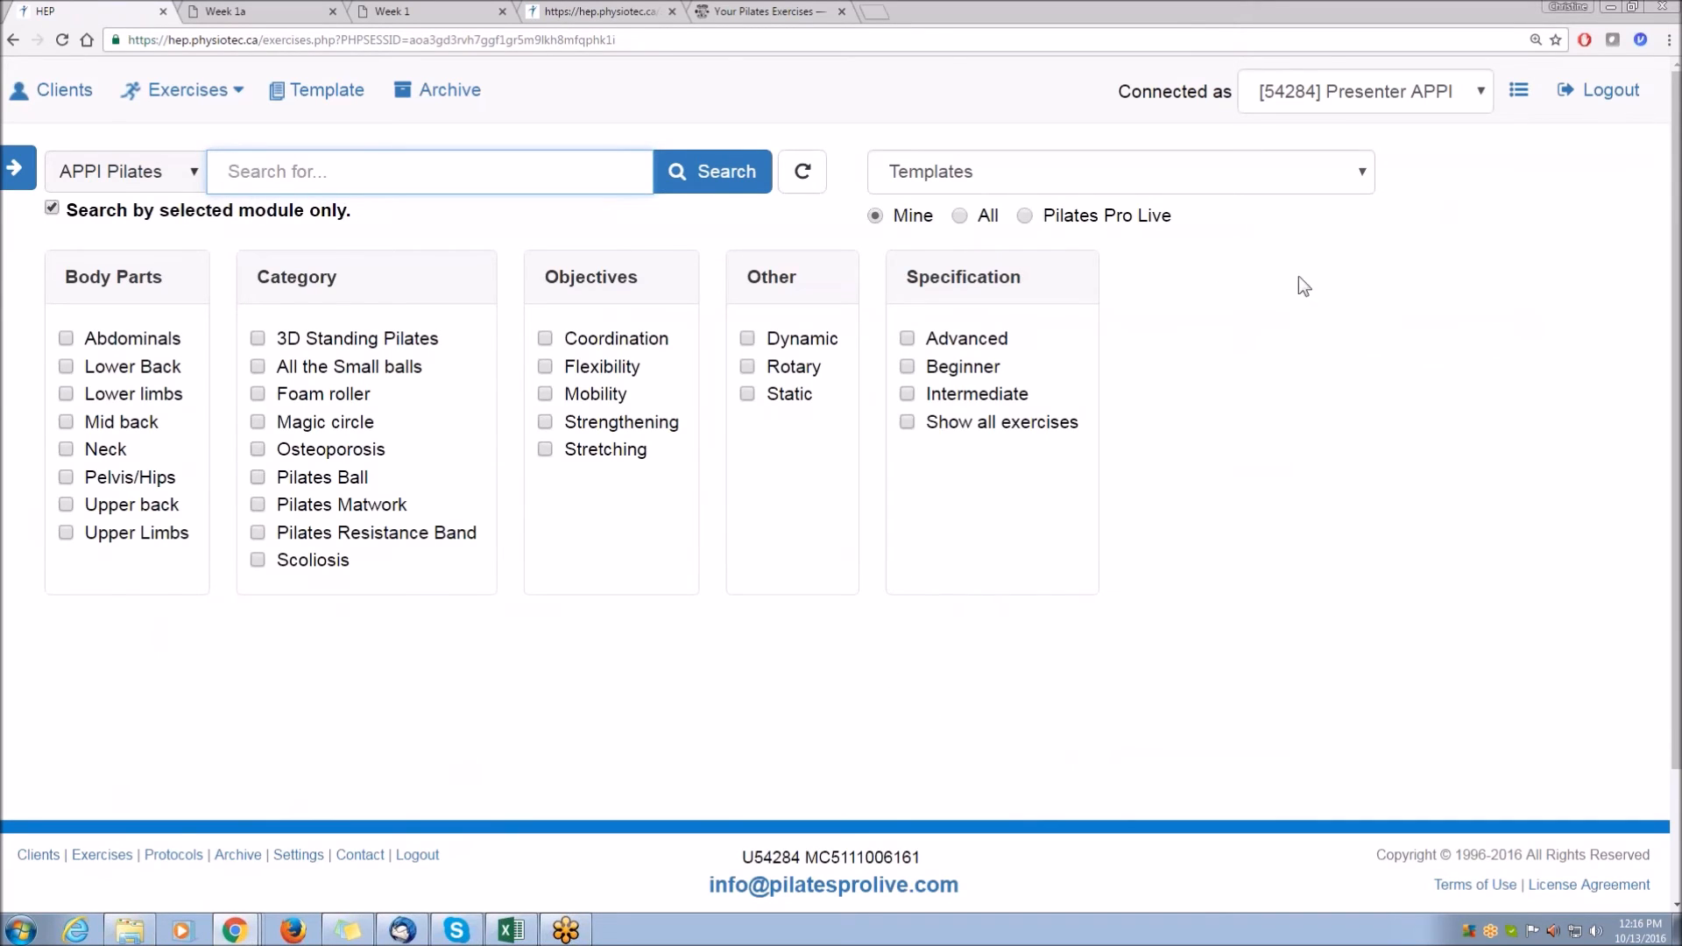
# Open your own Week 1a template from the templates list and review its exercises.
pyautogui.doubleClick(920, 216)
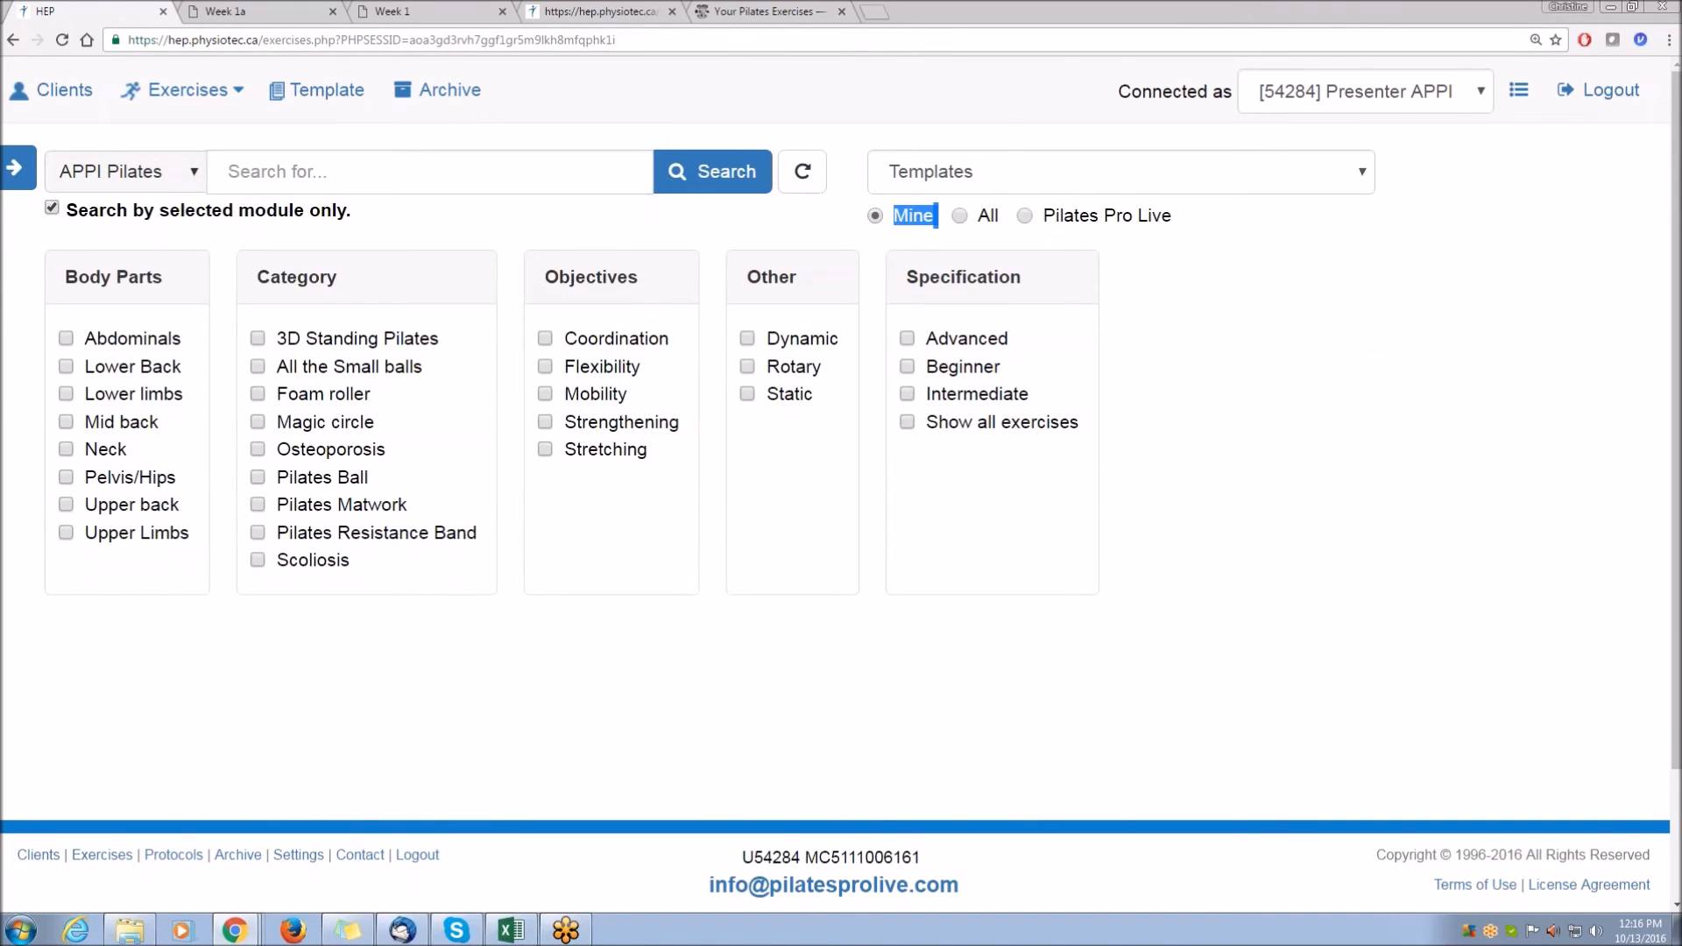
pyautogui.click(925, 179)
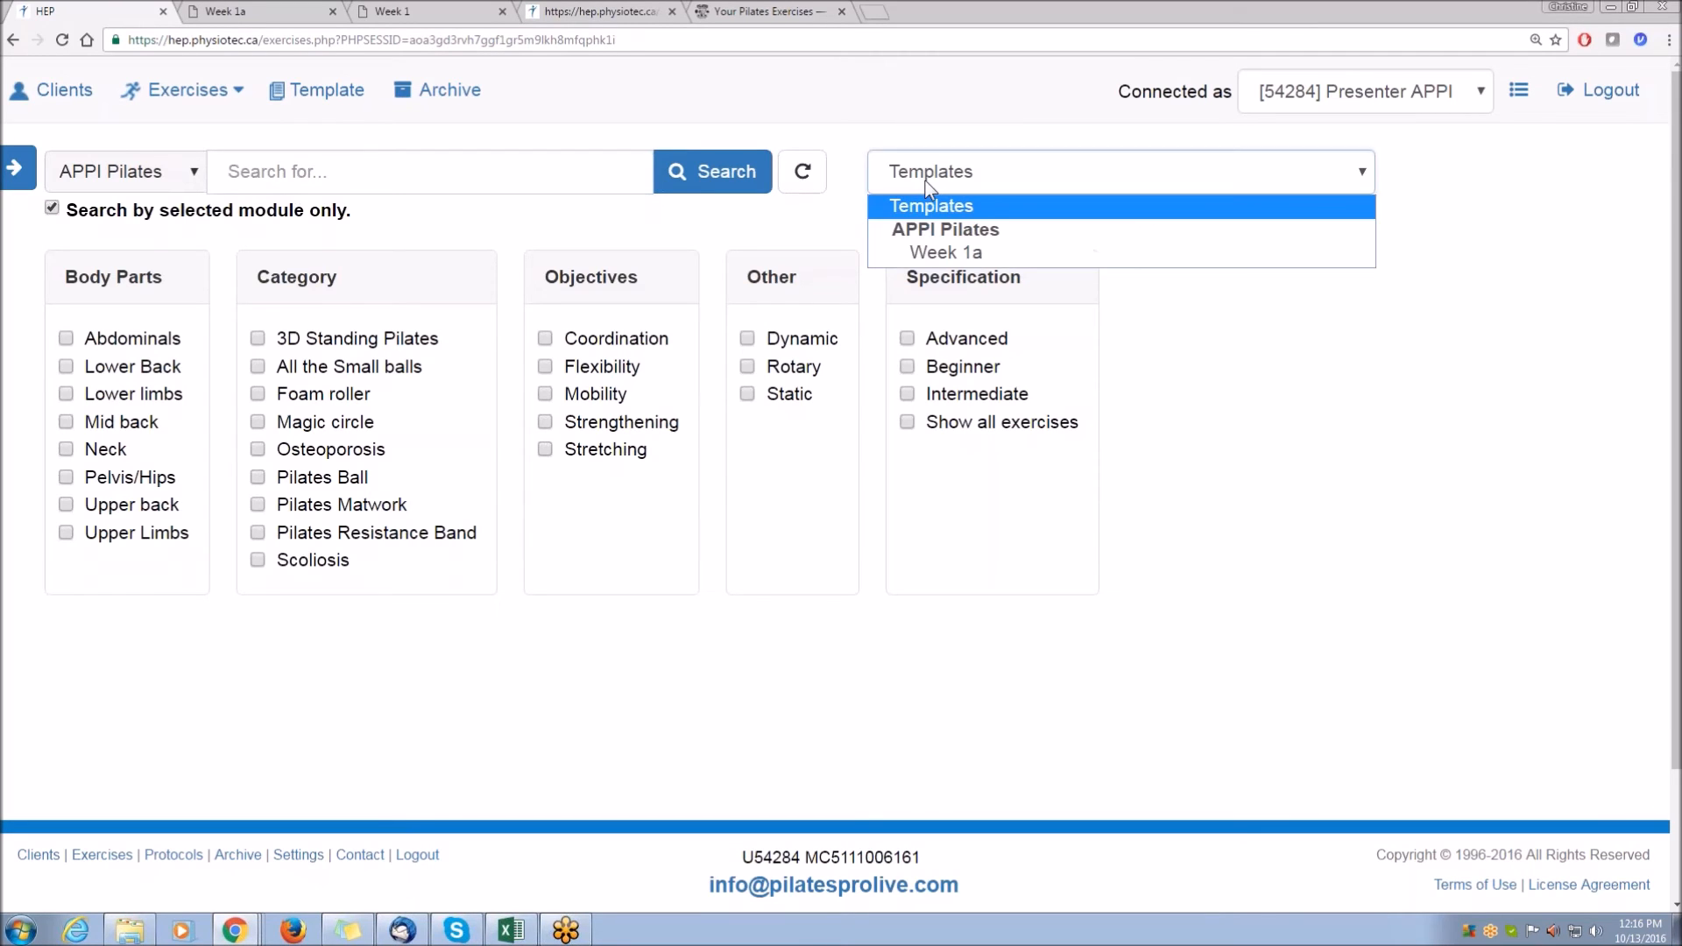
pyautogui.click(957, 254)
pyautogui.scroll(-4, 1211, 498)
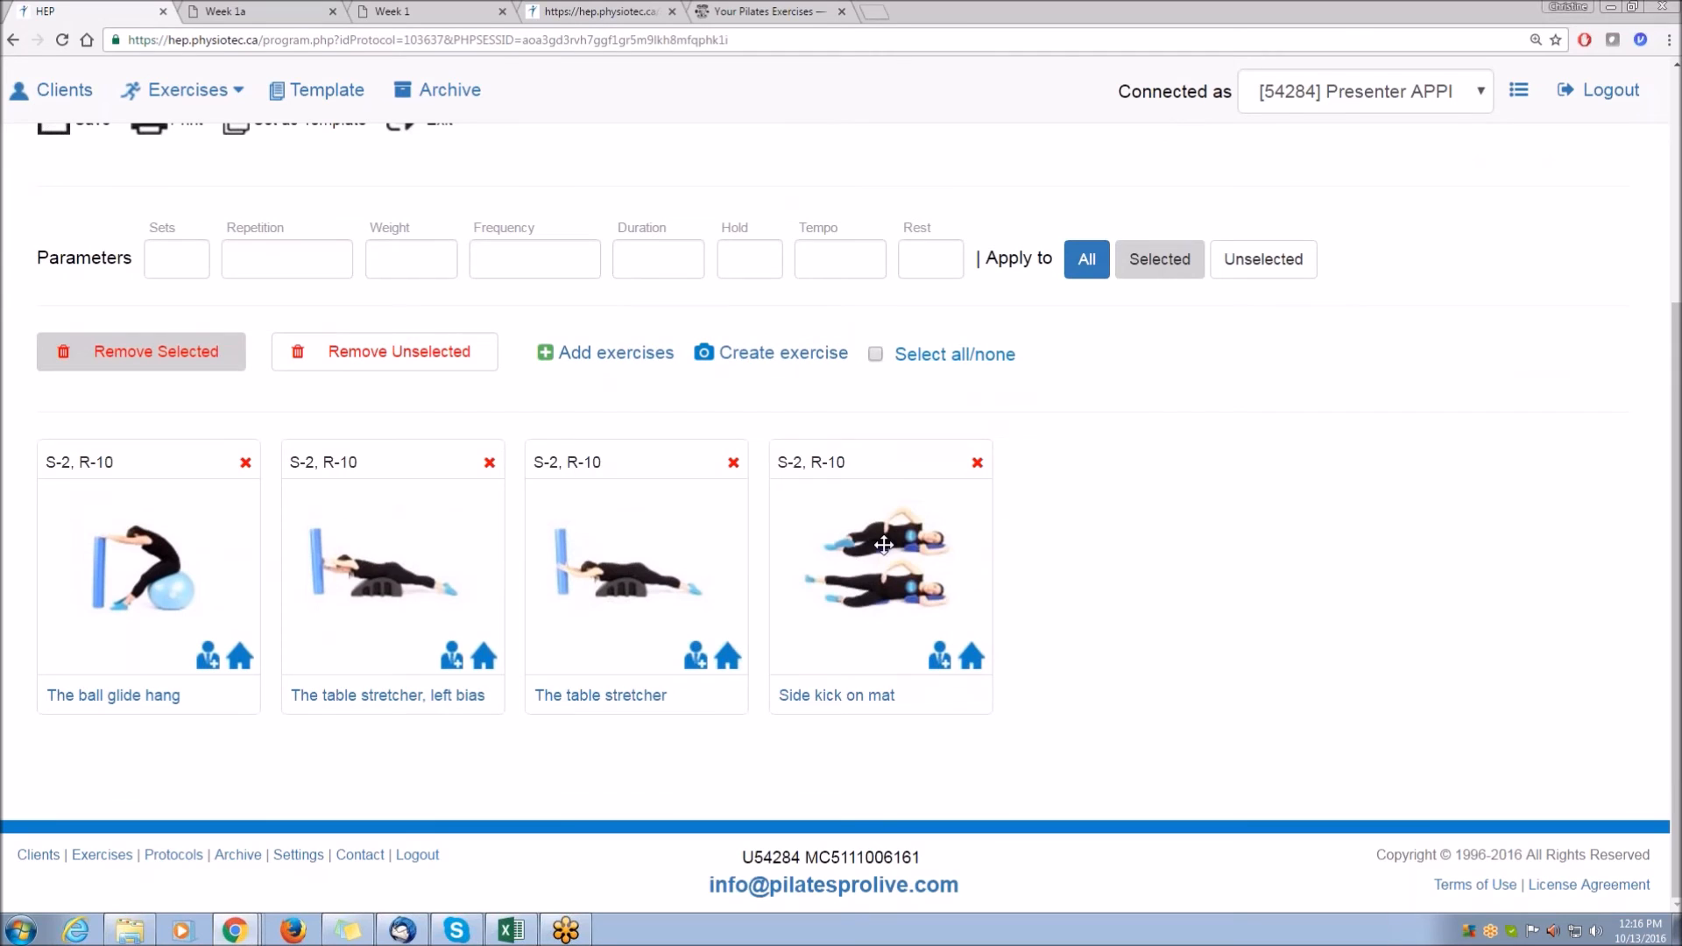
pyautogui.scroll(3, 884, 545)
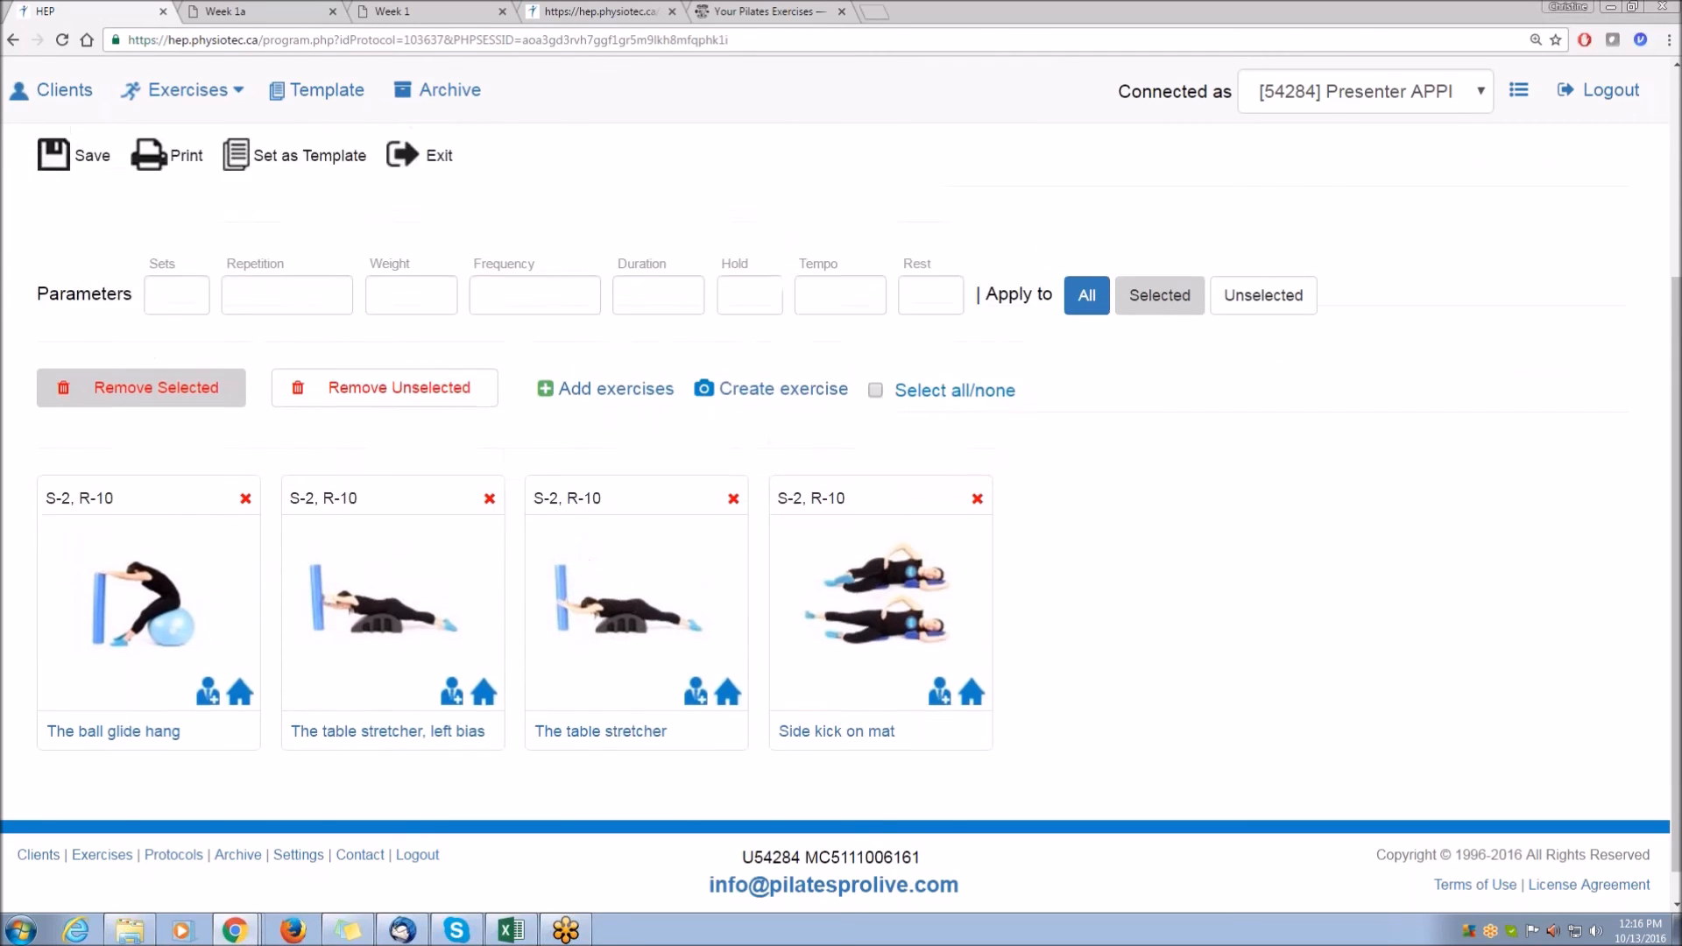
# Exit the template and load the Pilates Pro Live template Scapula/Shoulder Strengthening Program 1.
pyautogui.click(418, 386)
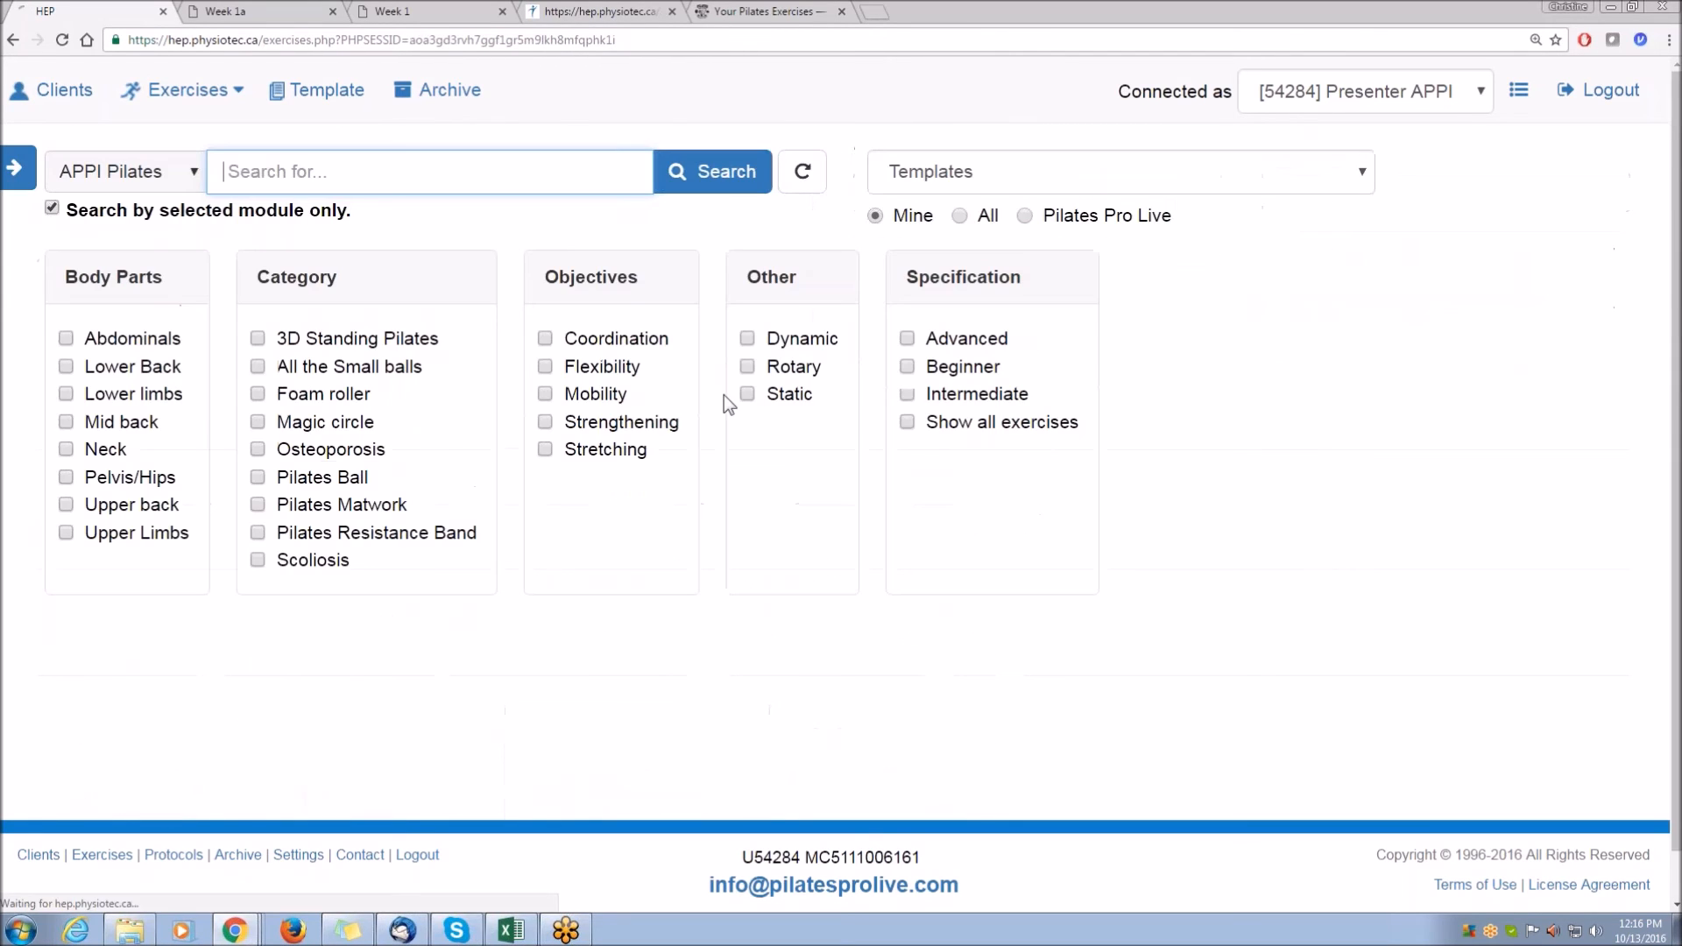
pyautogui.click(1025, 217)
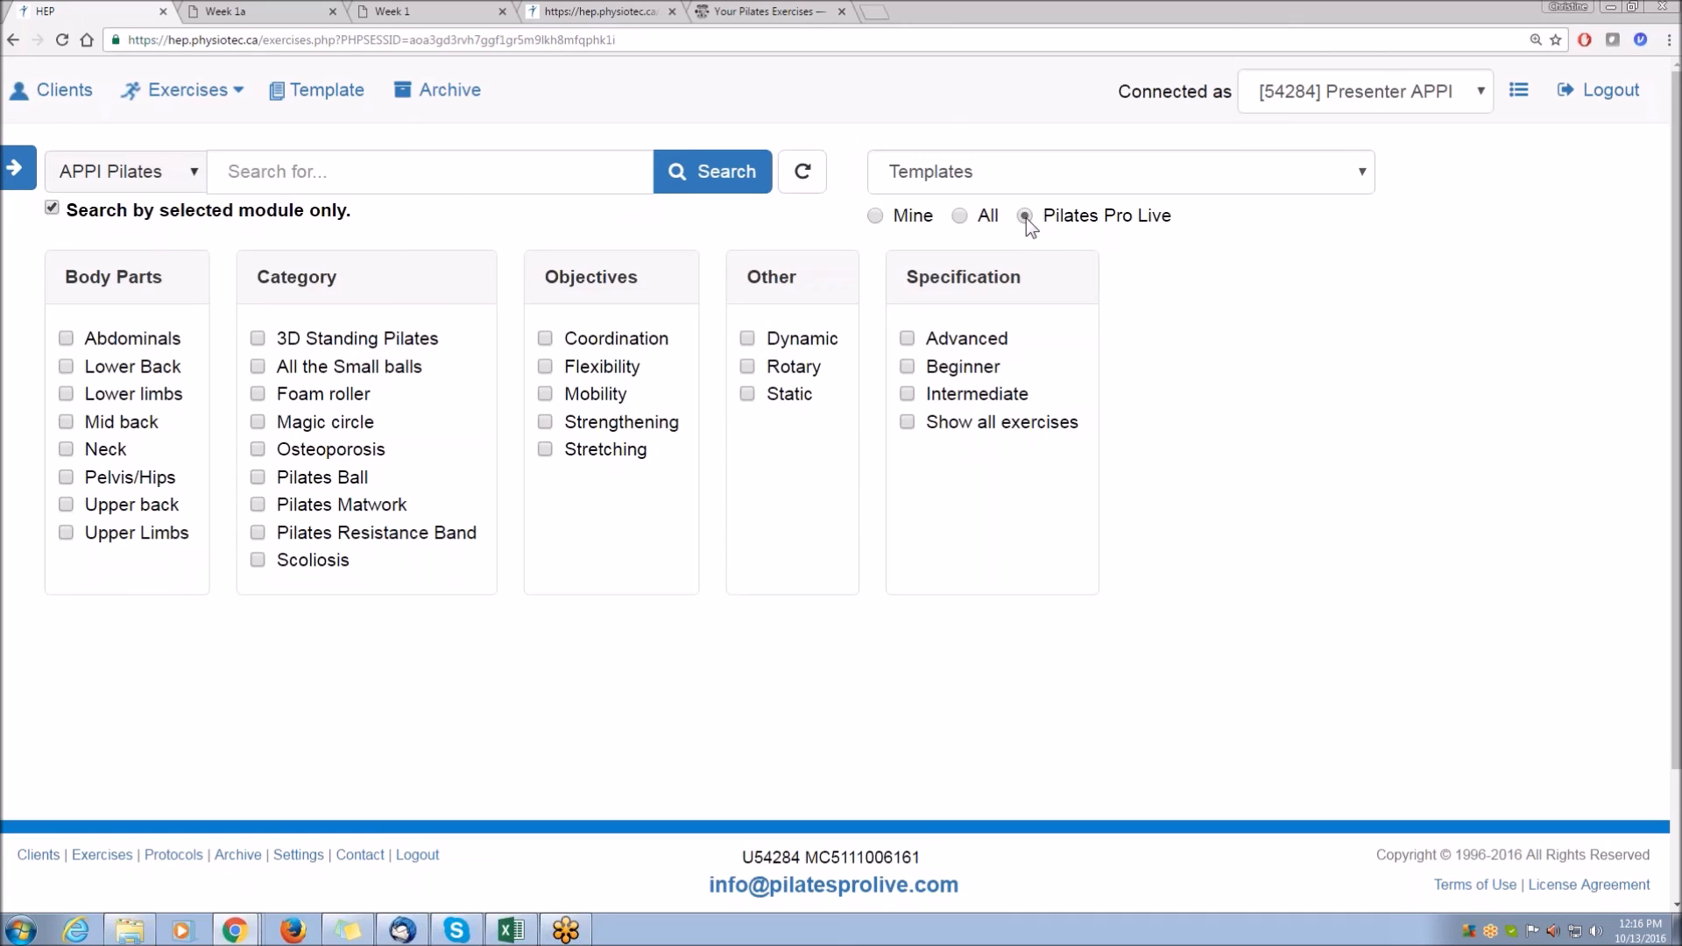
pyautogui.click(1343, 171)
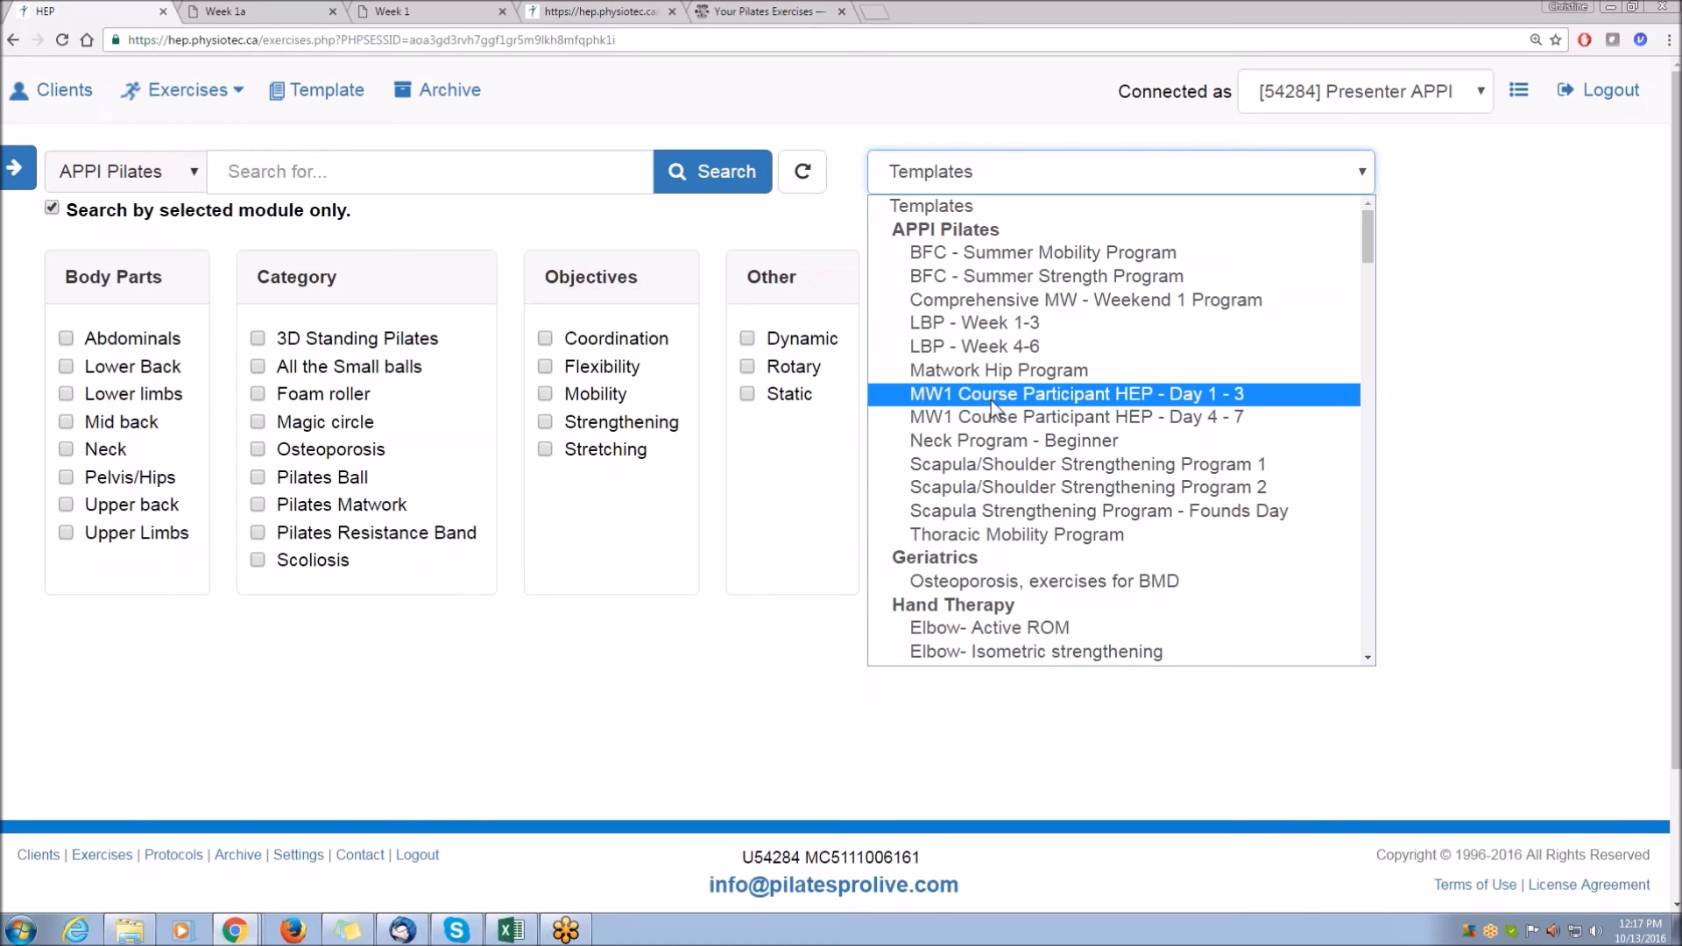
pyautogui.click(975, 465)
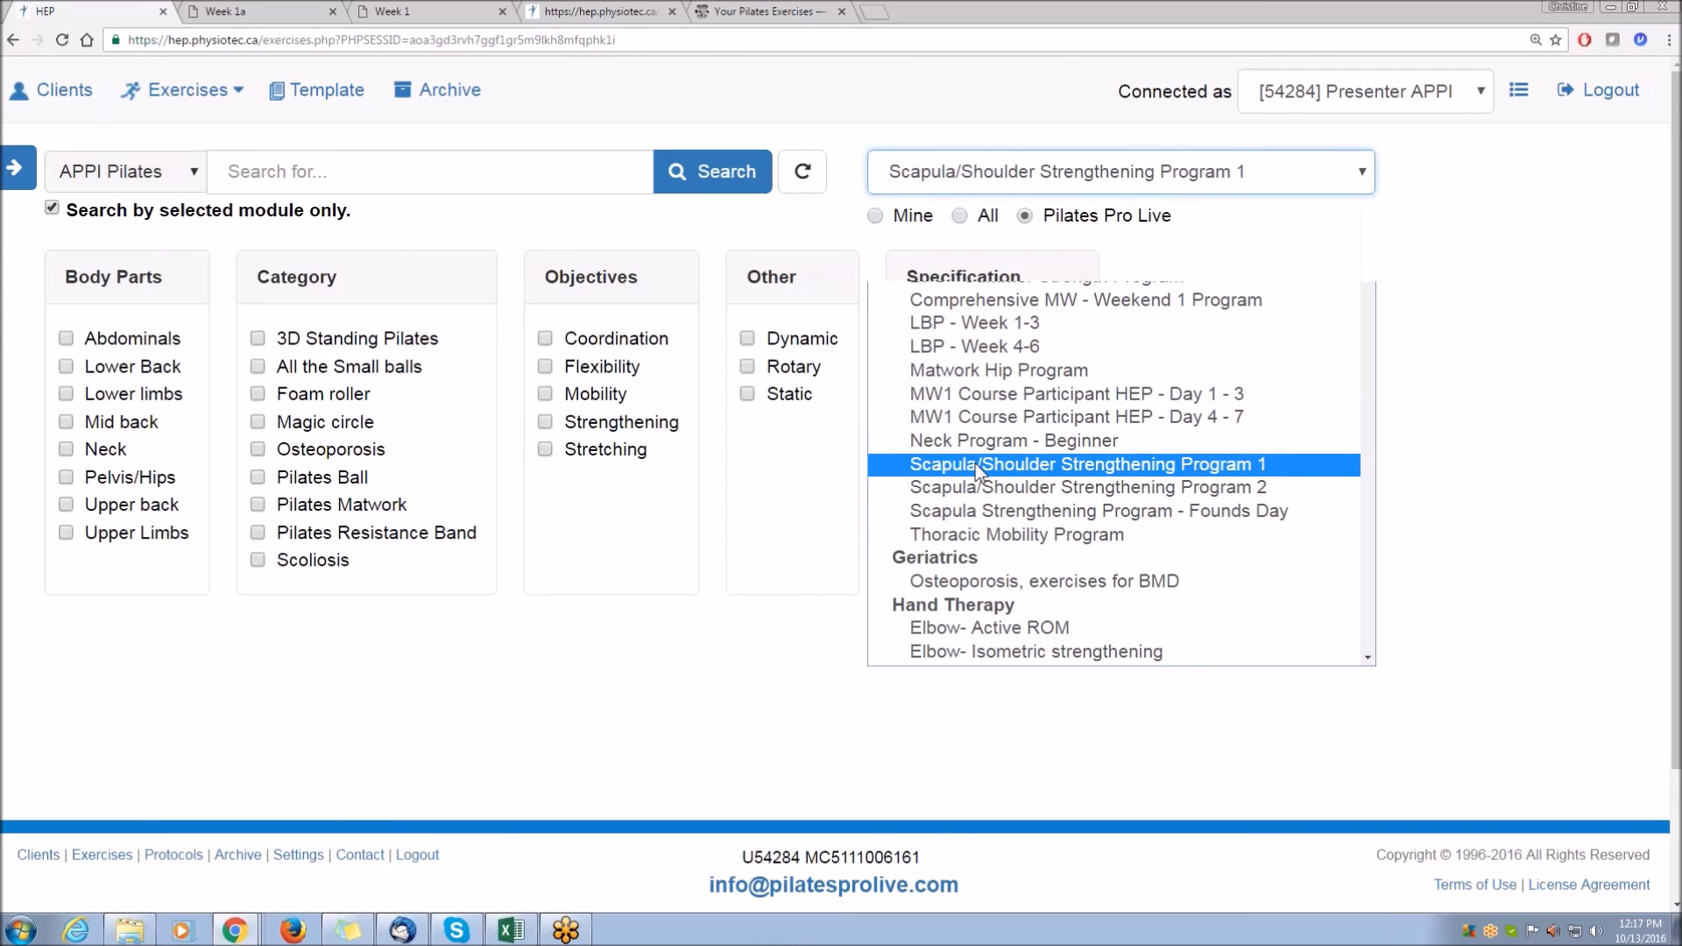
pyautogui.scroll(-8, 1516, 524)
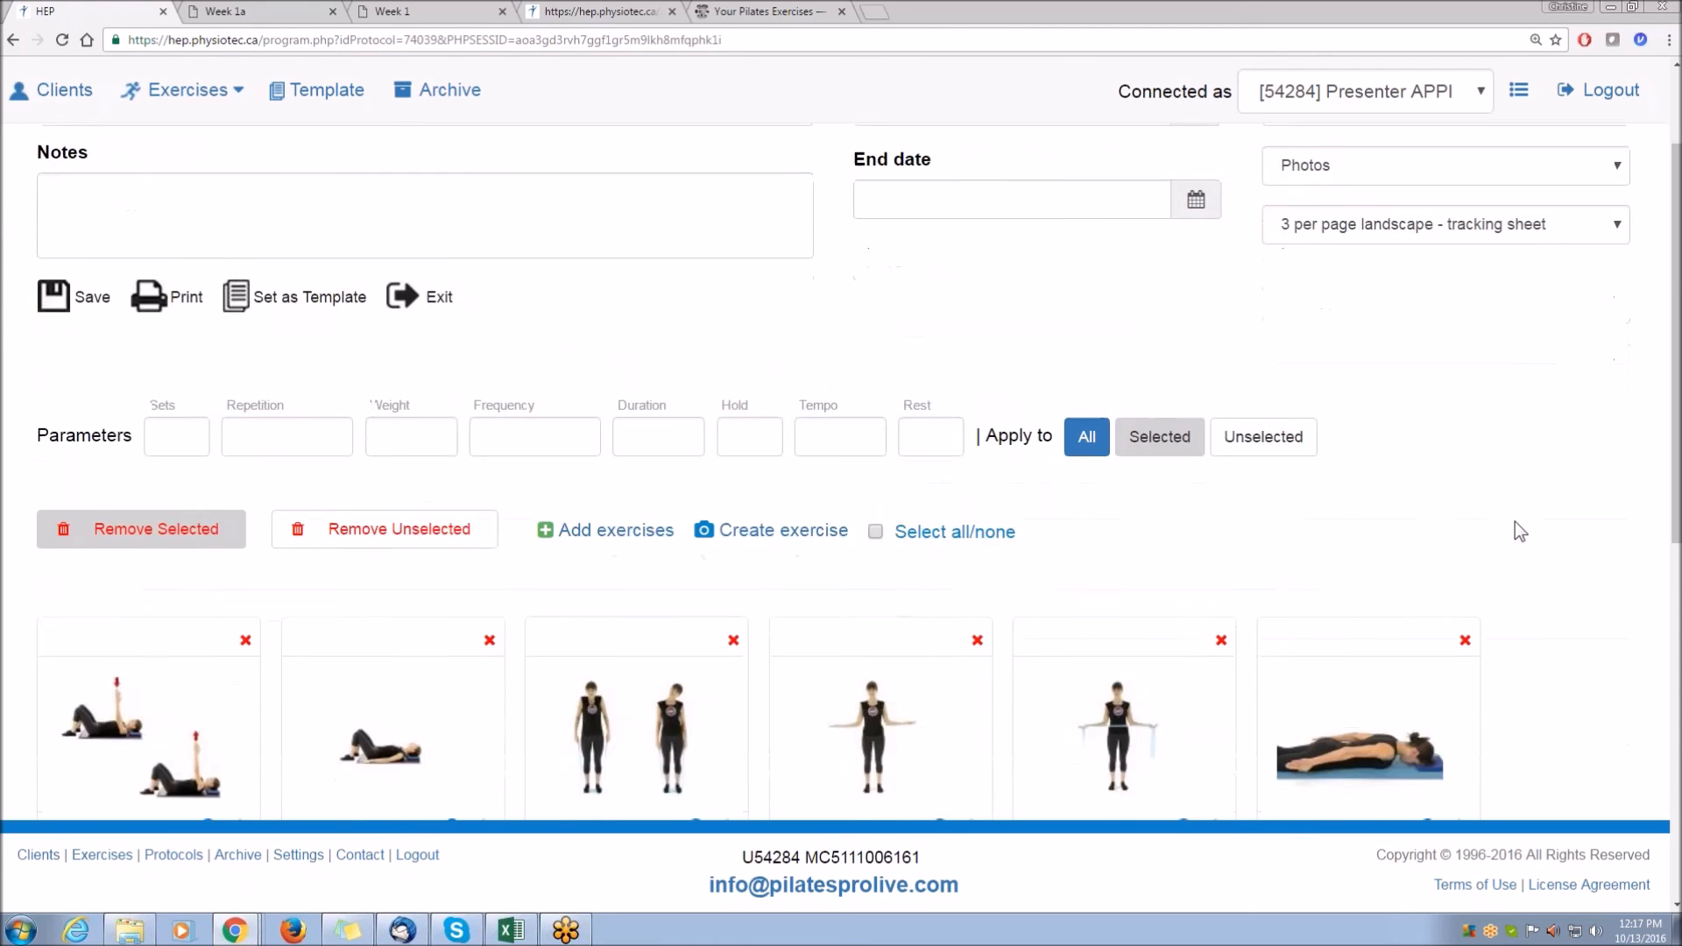
pyautogui.scroll(-2, 1516, 523)
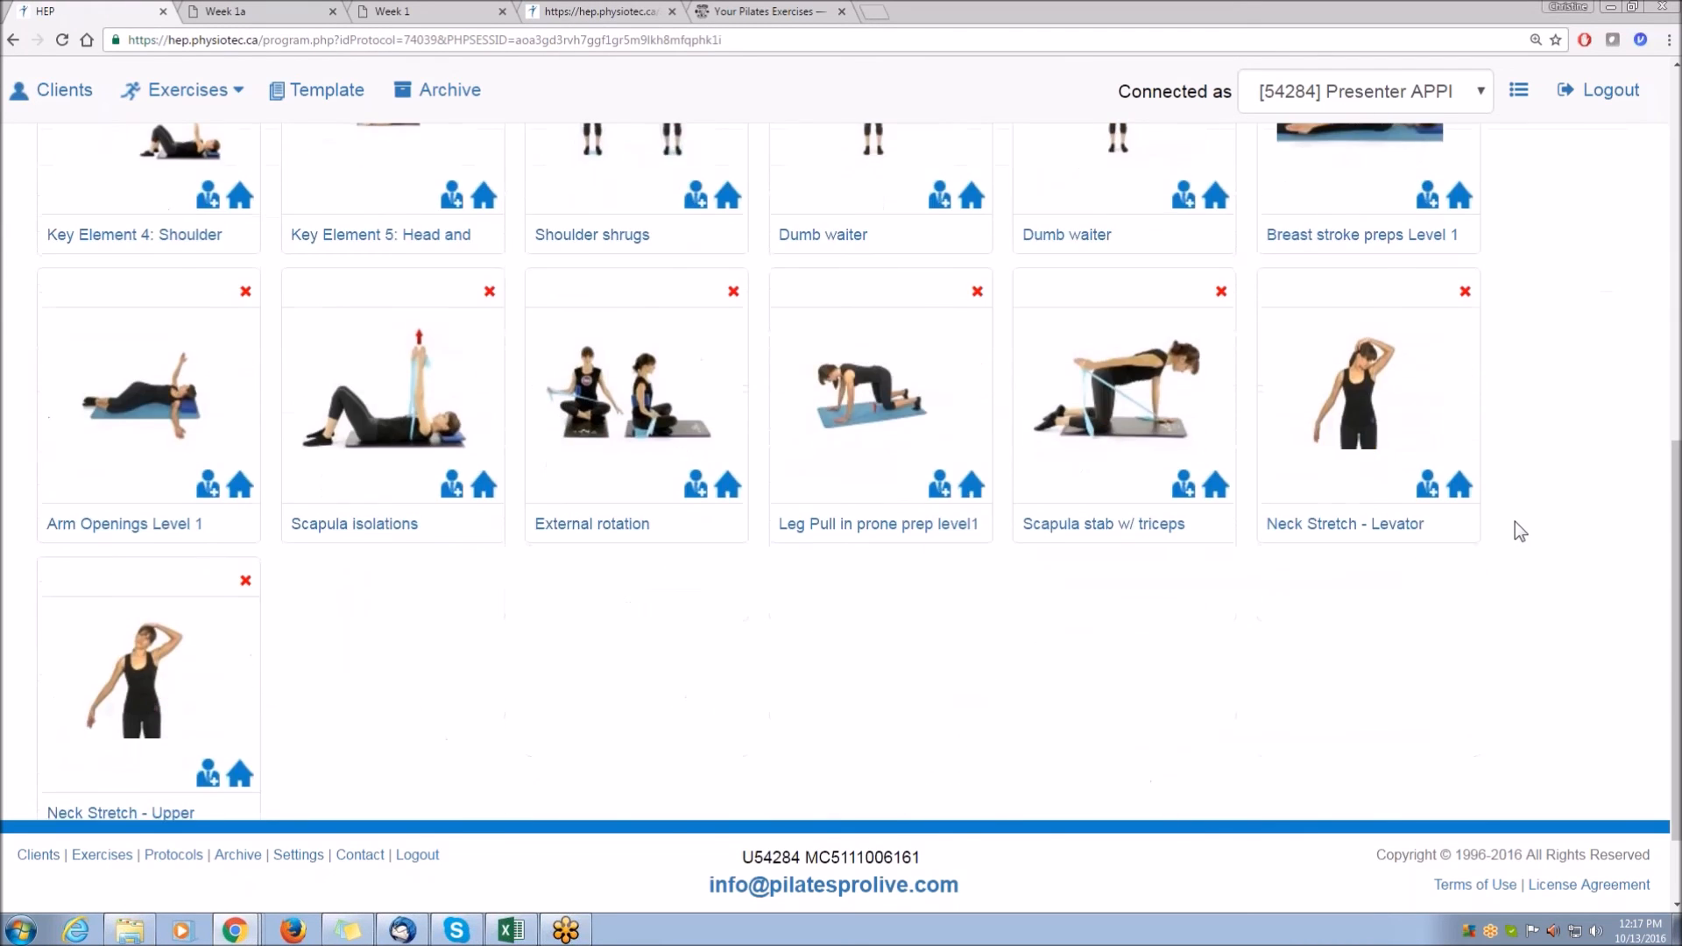
pyautogui.scroll(5, 1516, 524)
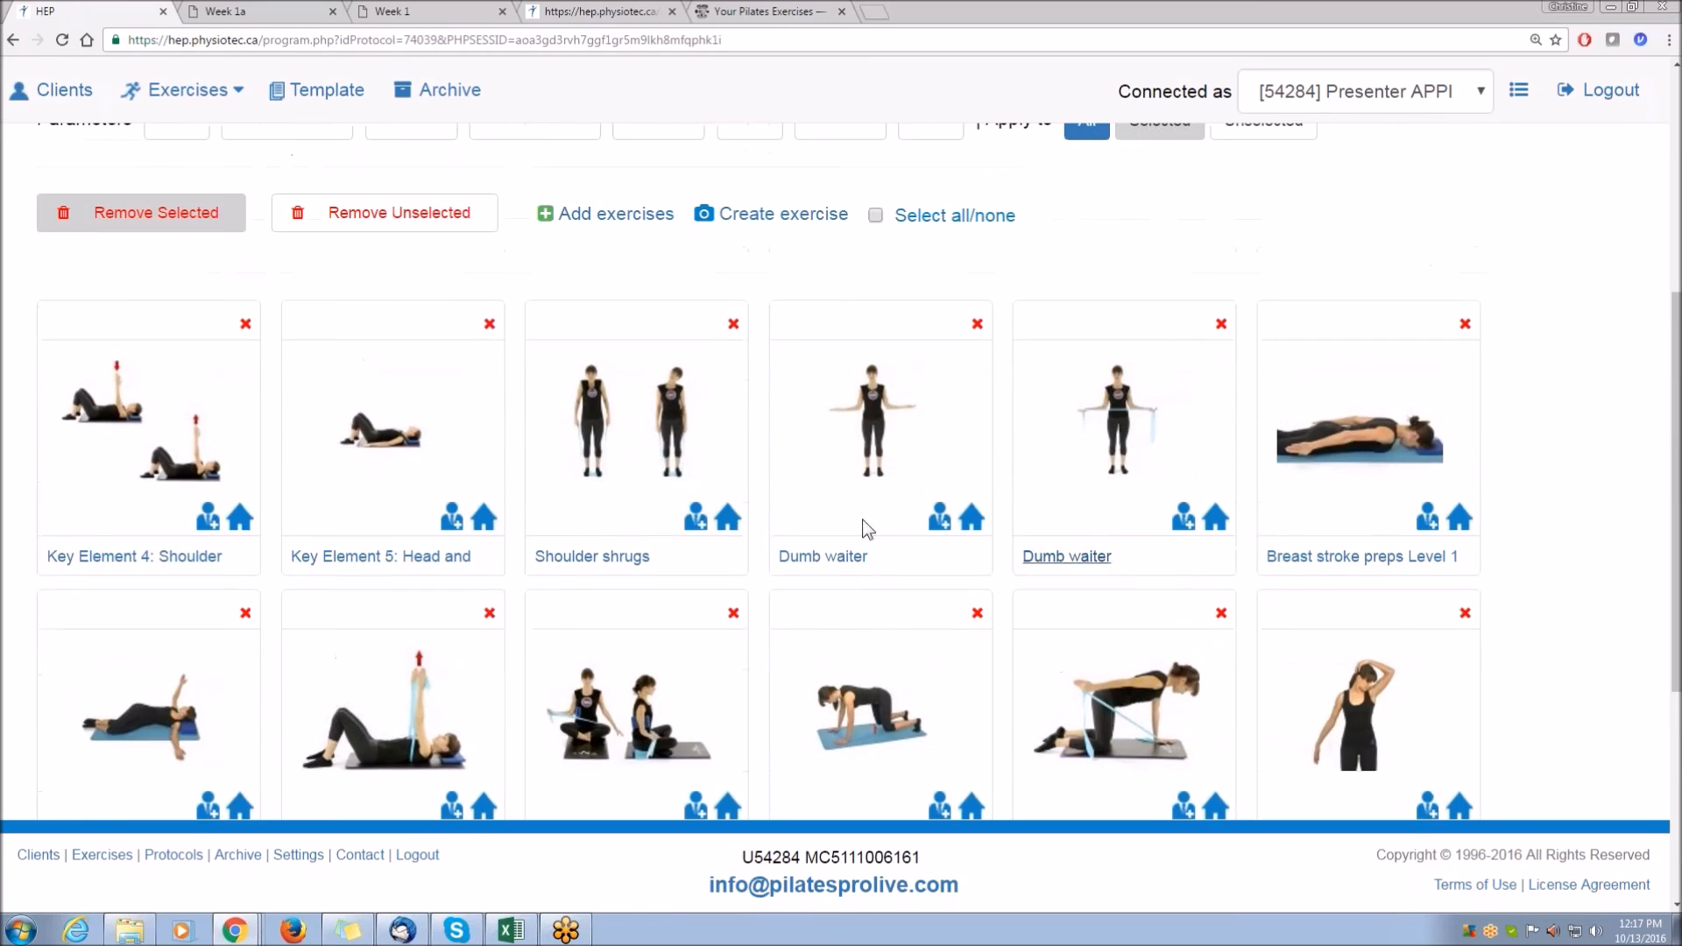
# Keep only Key Element 4: Shoulder, Key Element 5: Head and External rotation, removing all other exercises.
pyautogui.click(175, 432)
pyautogui.click(403, 427)
pyautogui.click(640, 705)
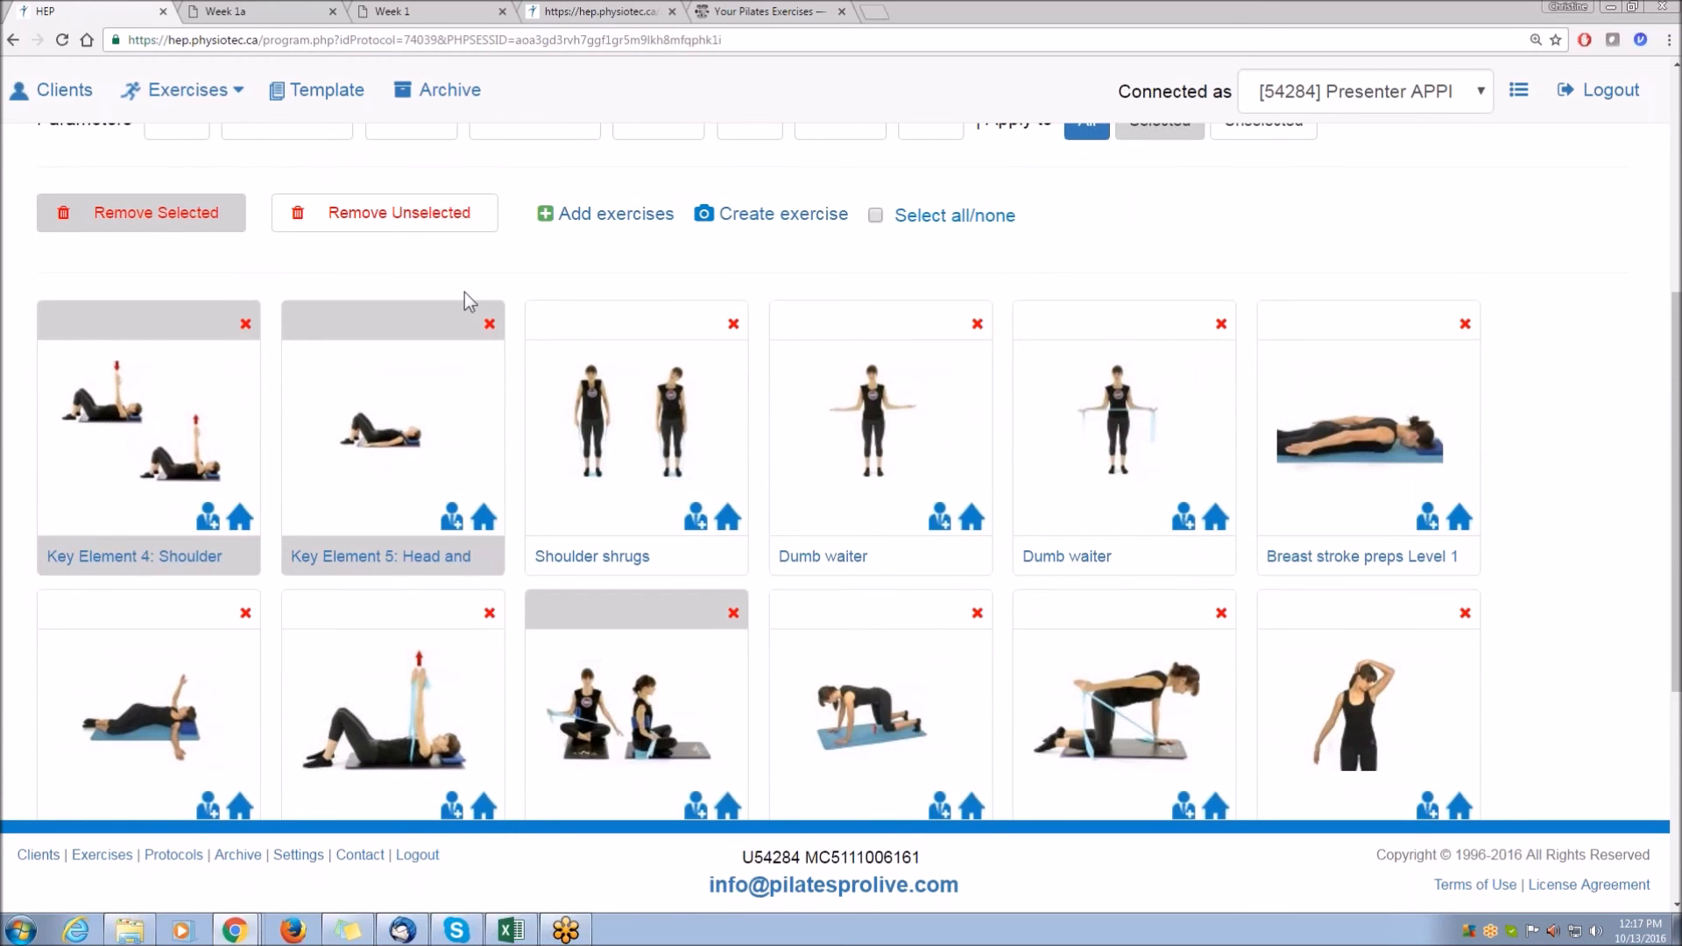
pyautogui.click(392, 226)
pyautogui.scroll(-4, 812, 519)
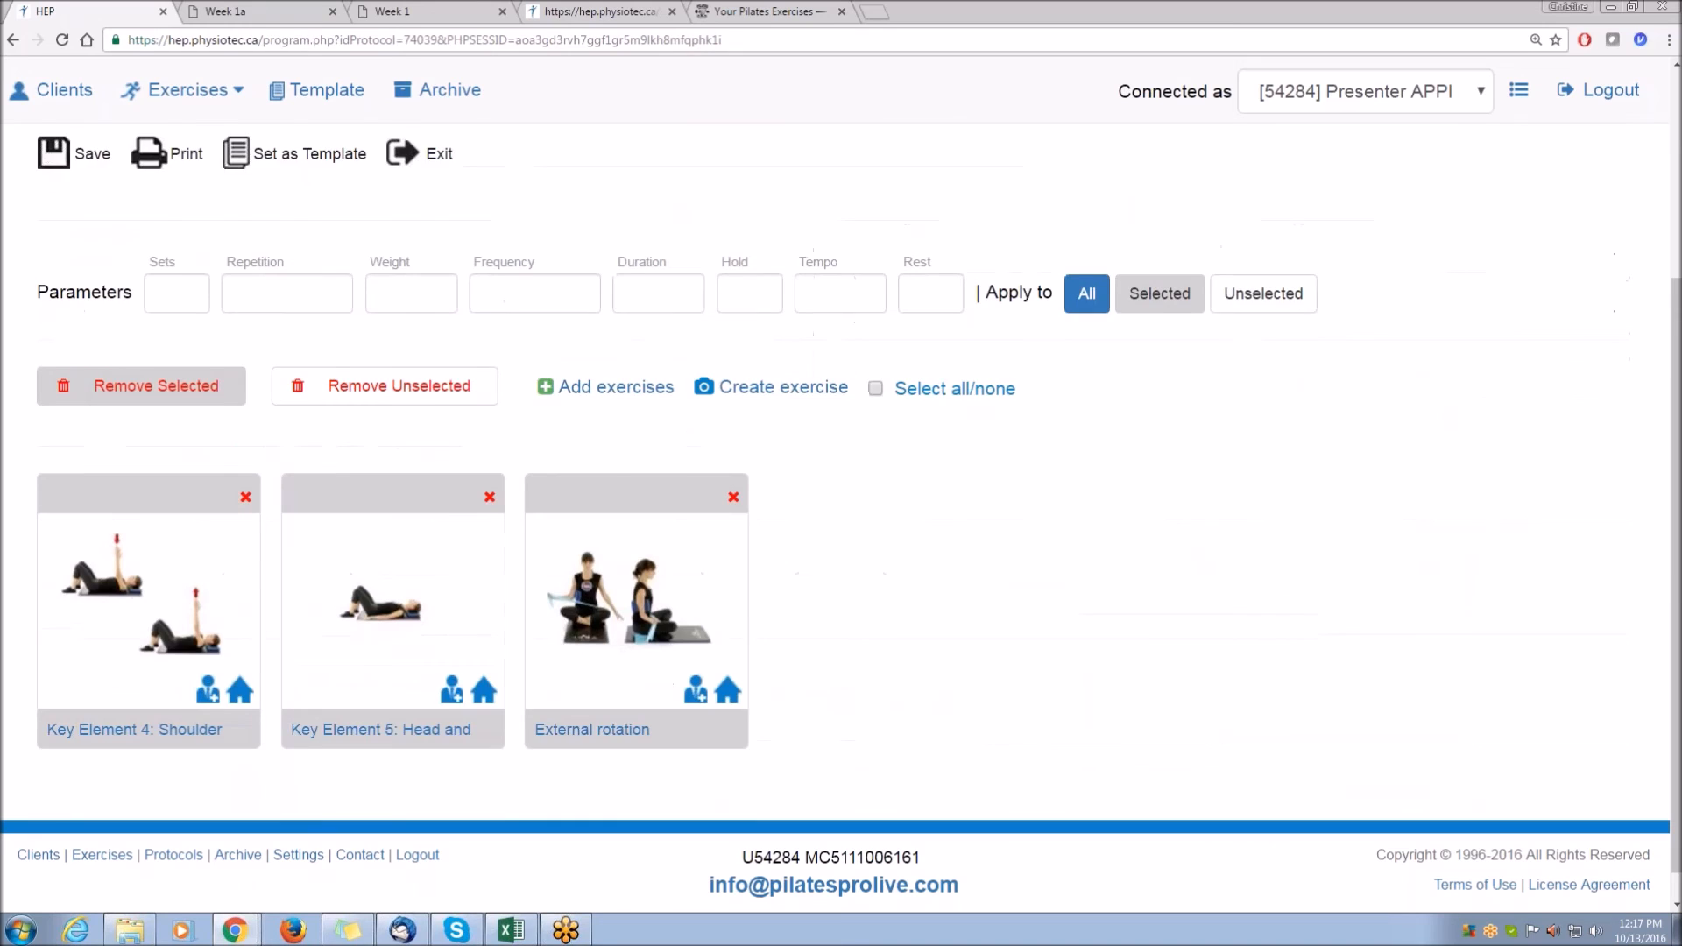
pyautogui.scroll(1, 811, 518)
# Save the modified program under the existing test patient client, found by searching for test.
pyautogui.click(37, 206)
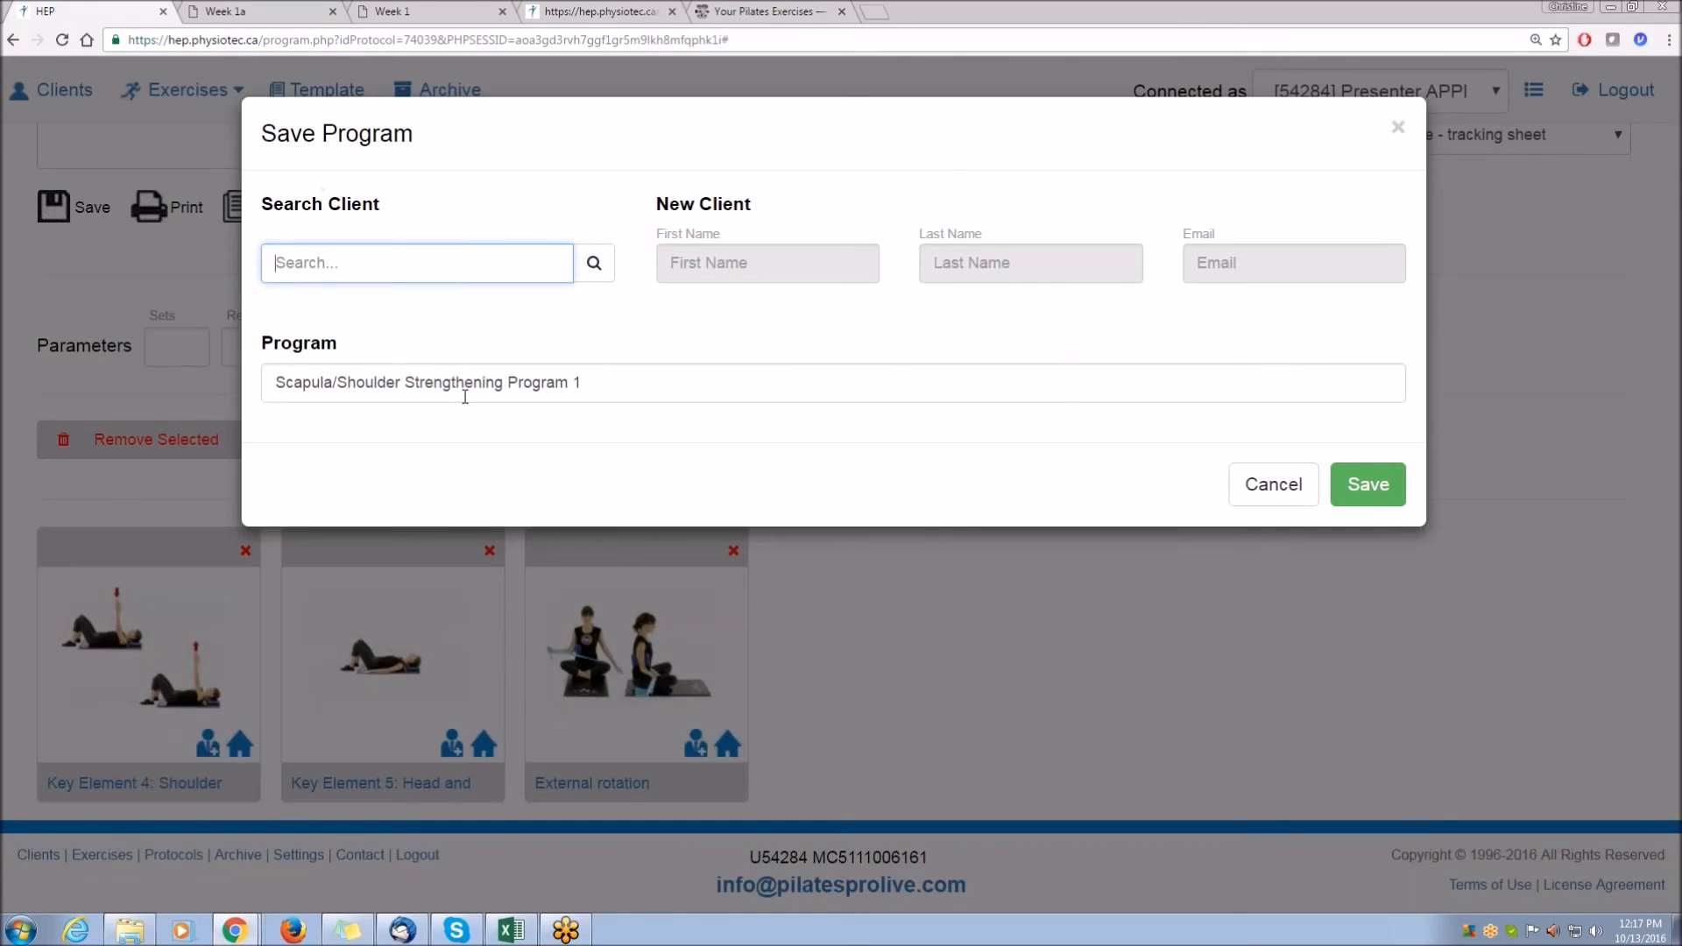
pyautogui.write('test')
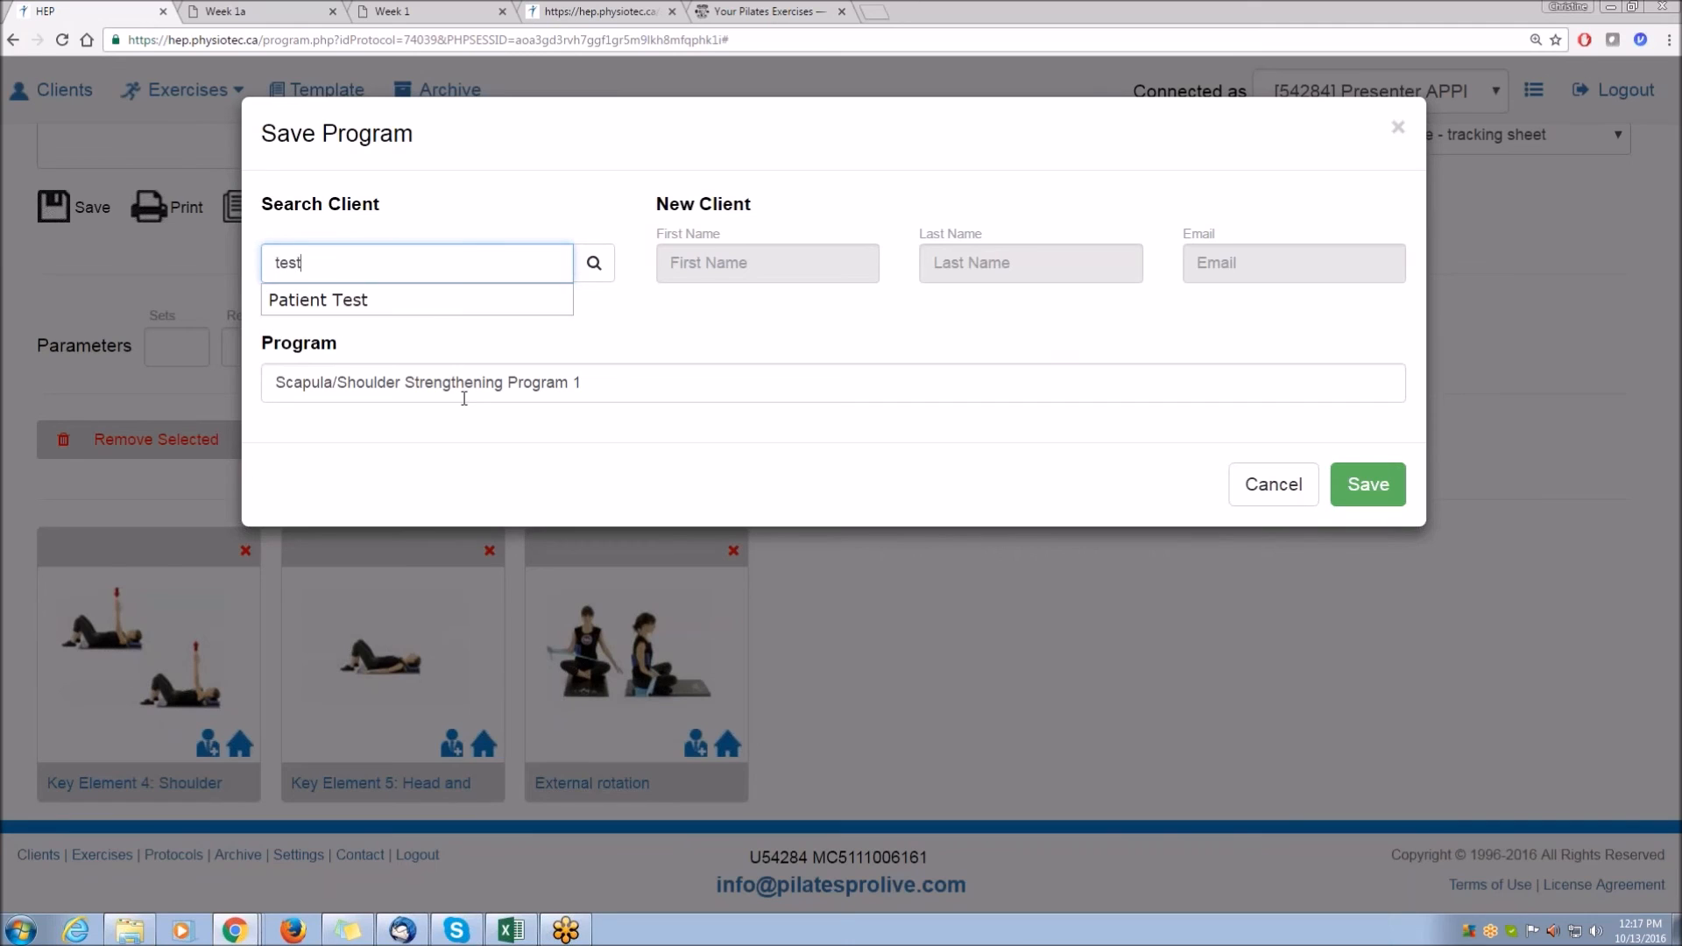
pyautogui.click(391, 307)
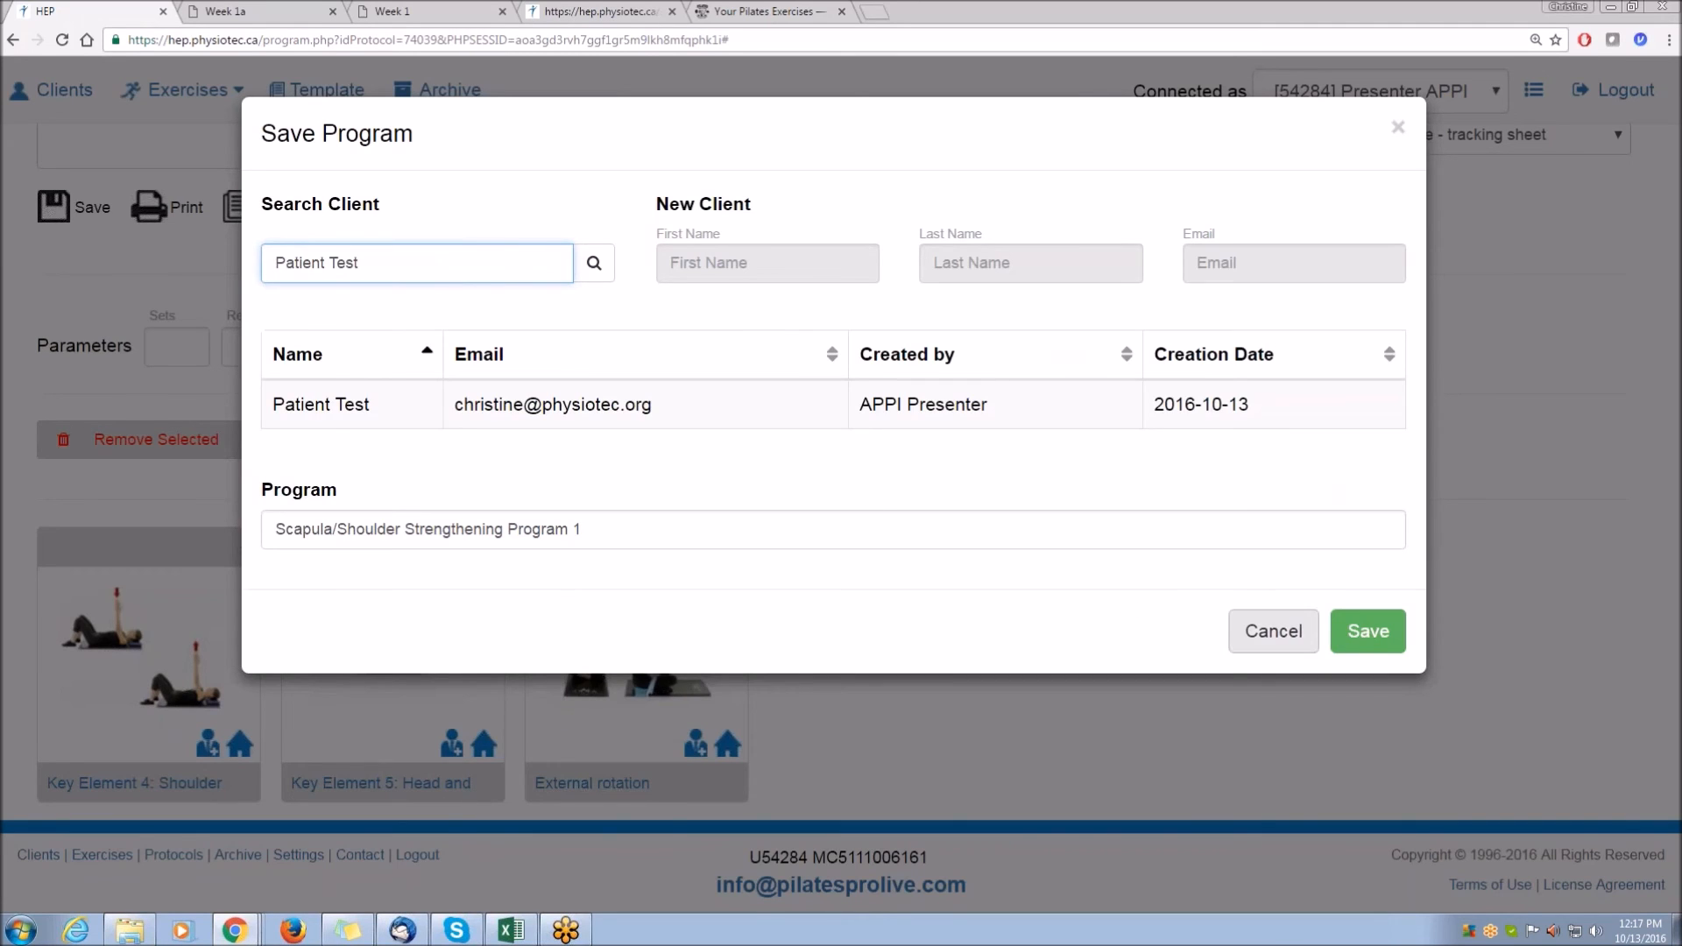
pyautogui.click(1365, 637)
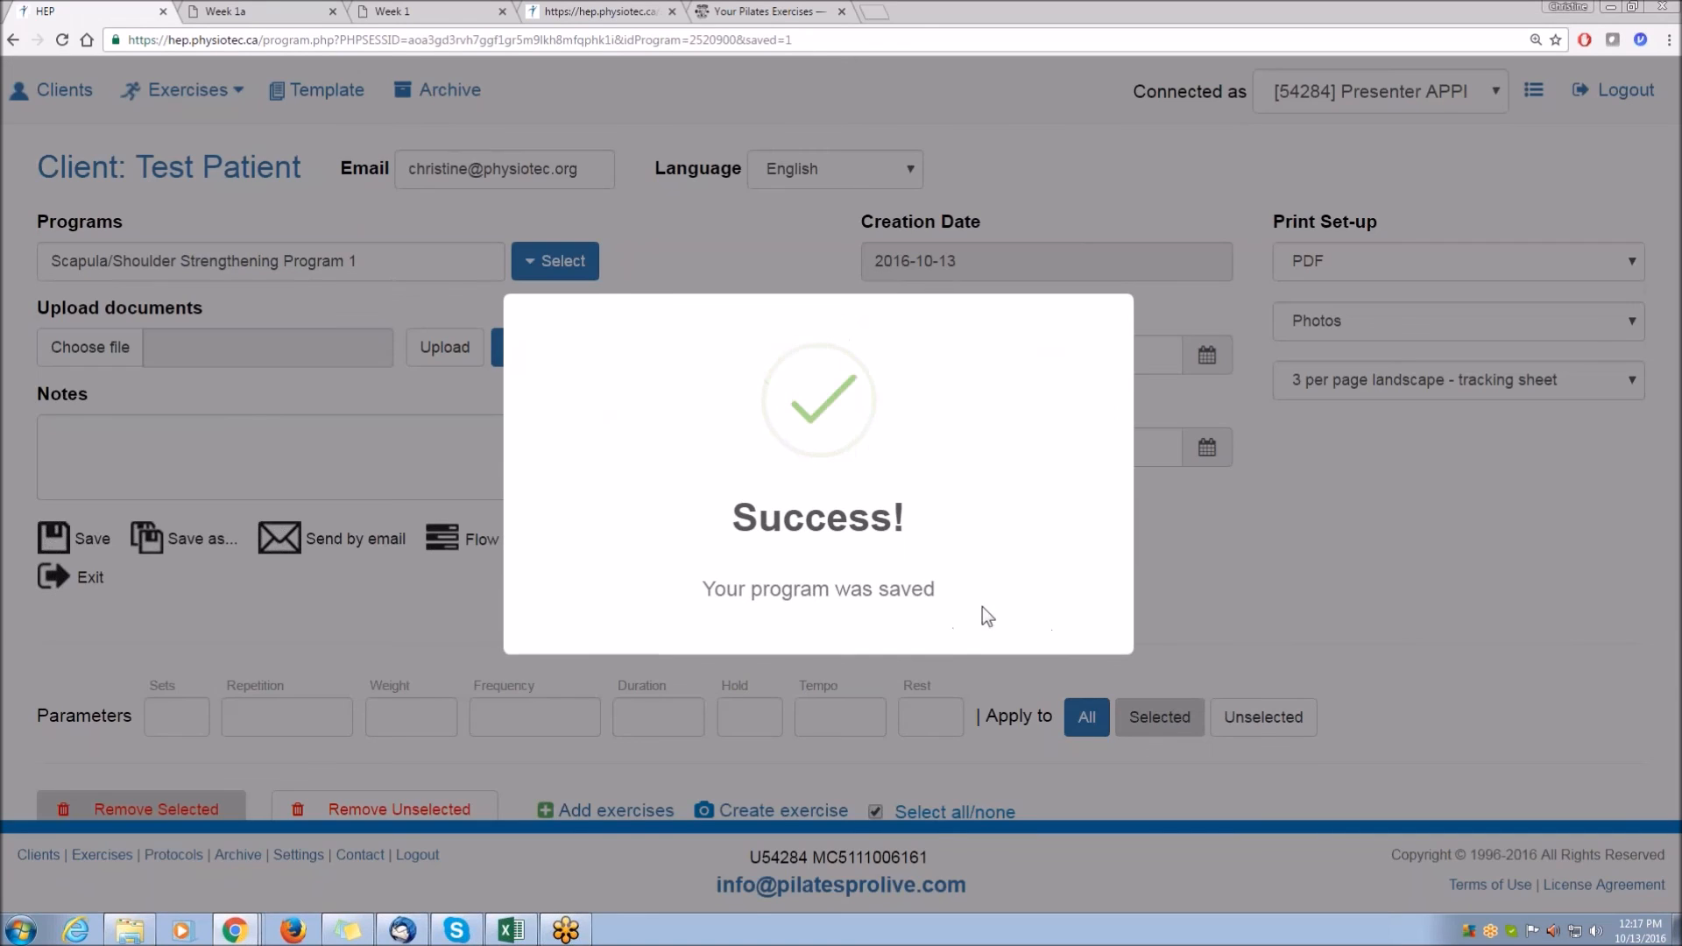
# Open the client's program view and switch it to Scapula/Shoulder Strengthening Program 1.
pyautogui.scroll(-4, 1117, 564)
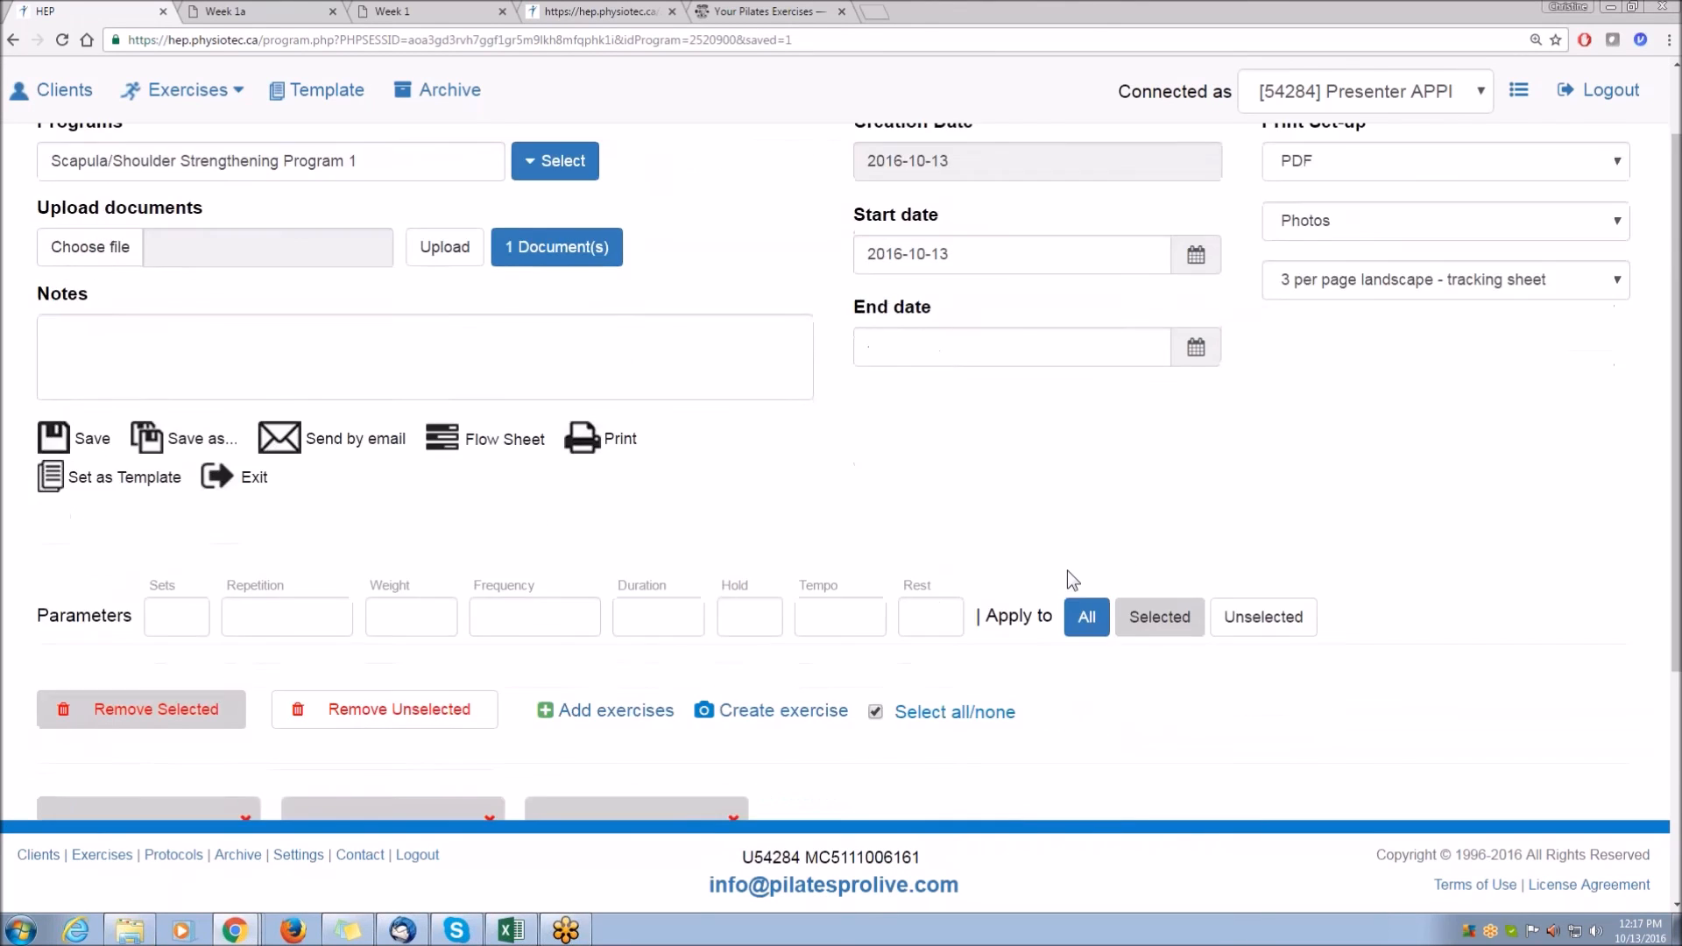
pyautogui.scroll(-1, 1082, 647)
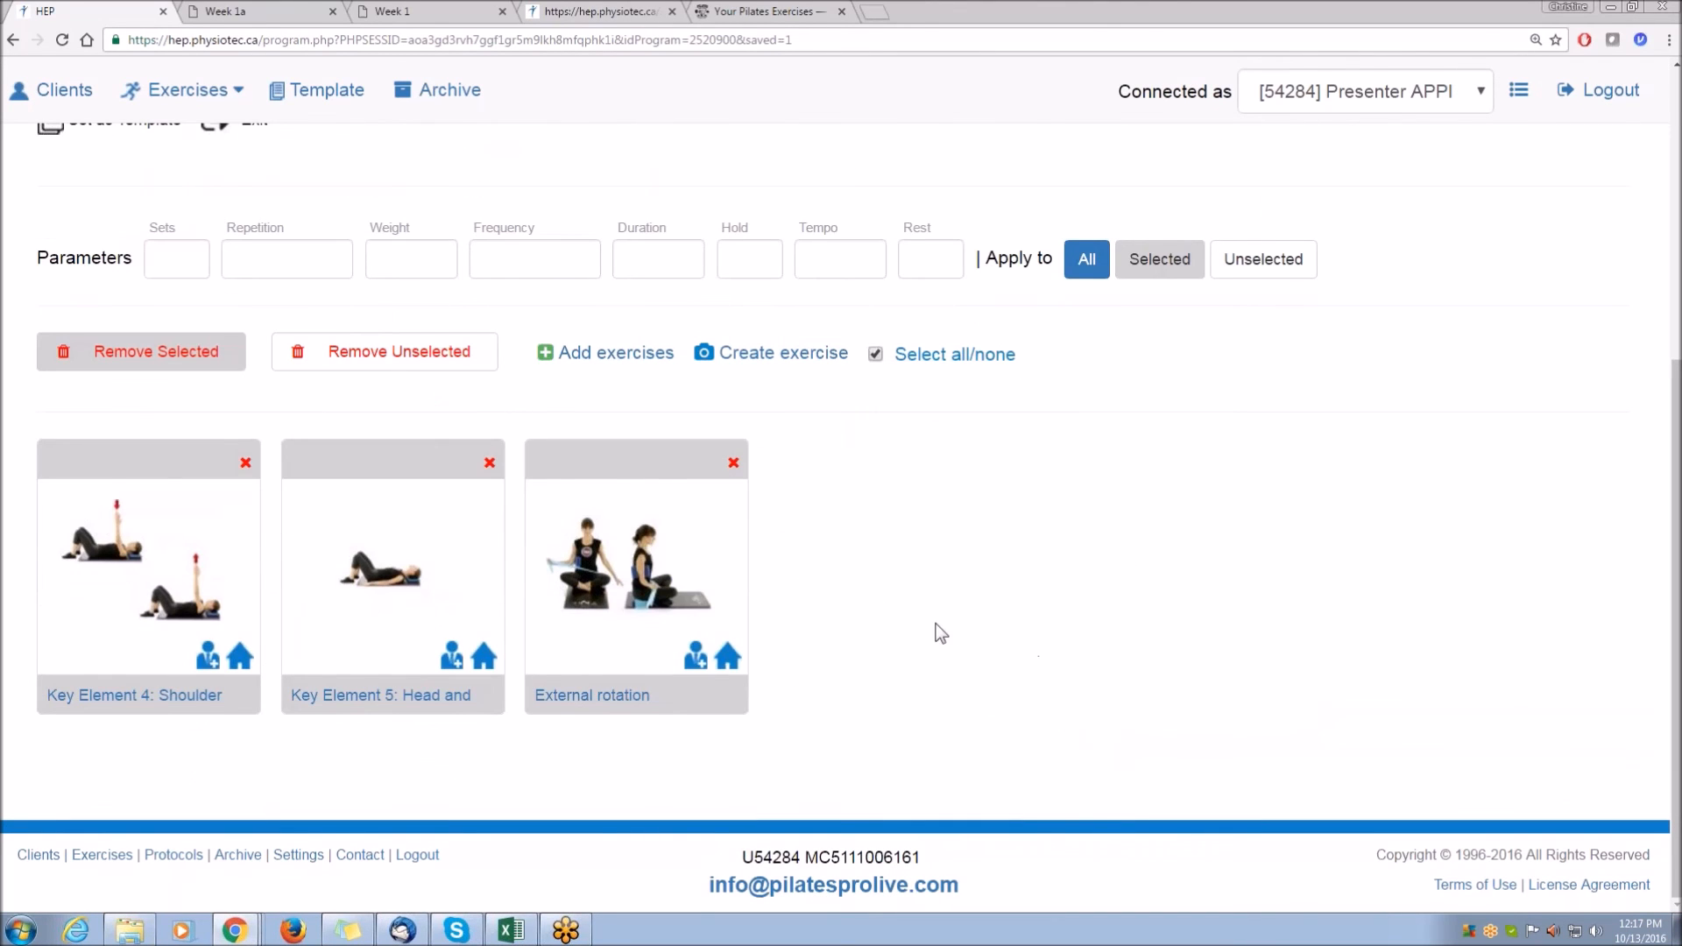
pyautogui.scroll(5, 936, 624)
pyautogui.click(599, 13)
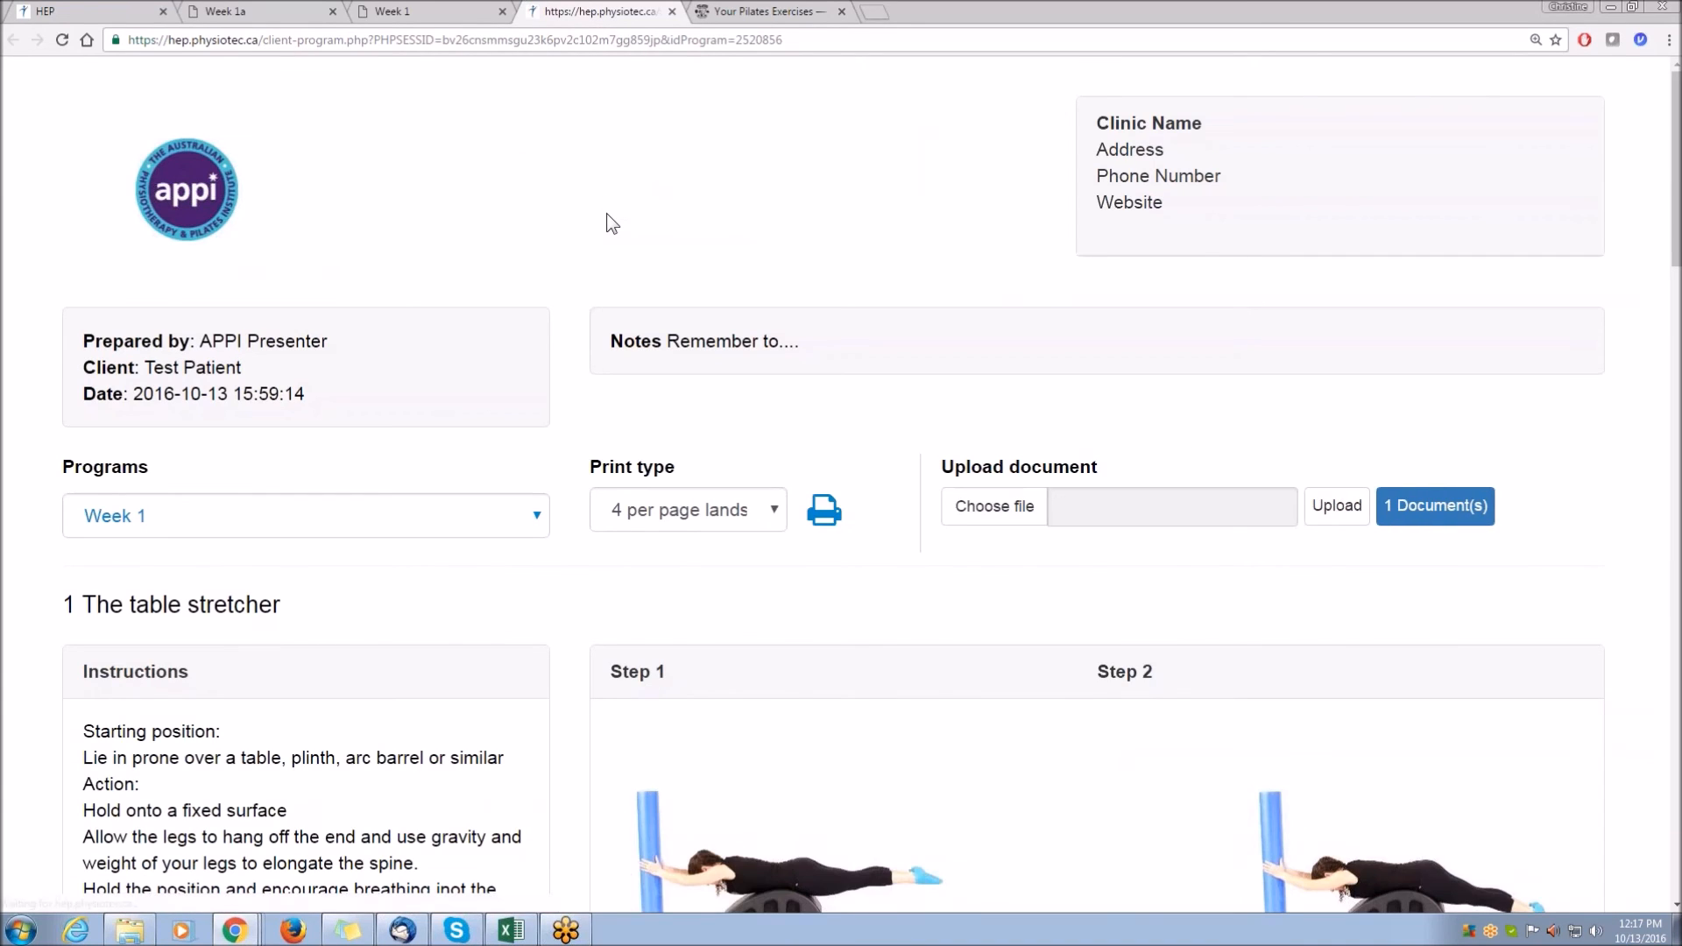
pyautogui.click(526, 521)
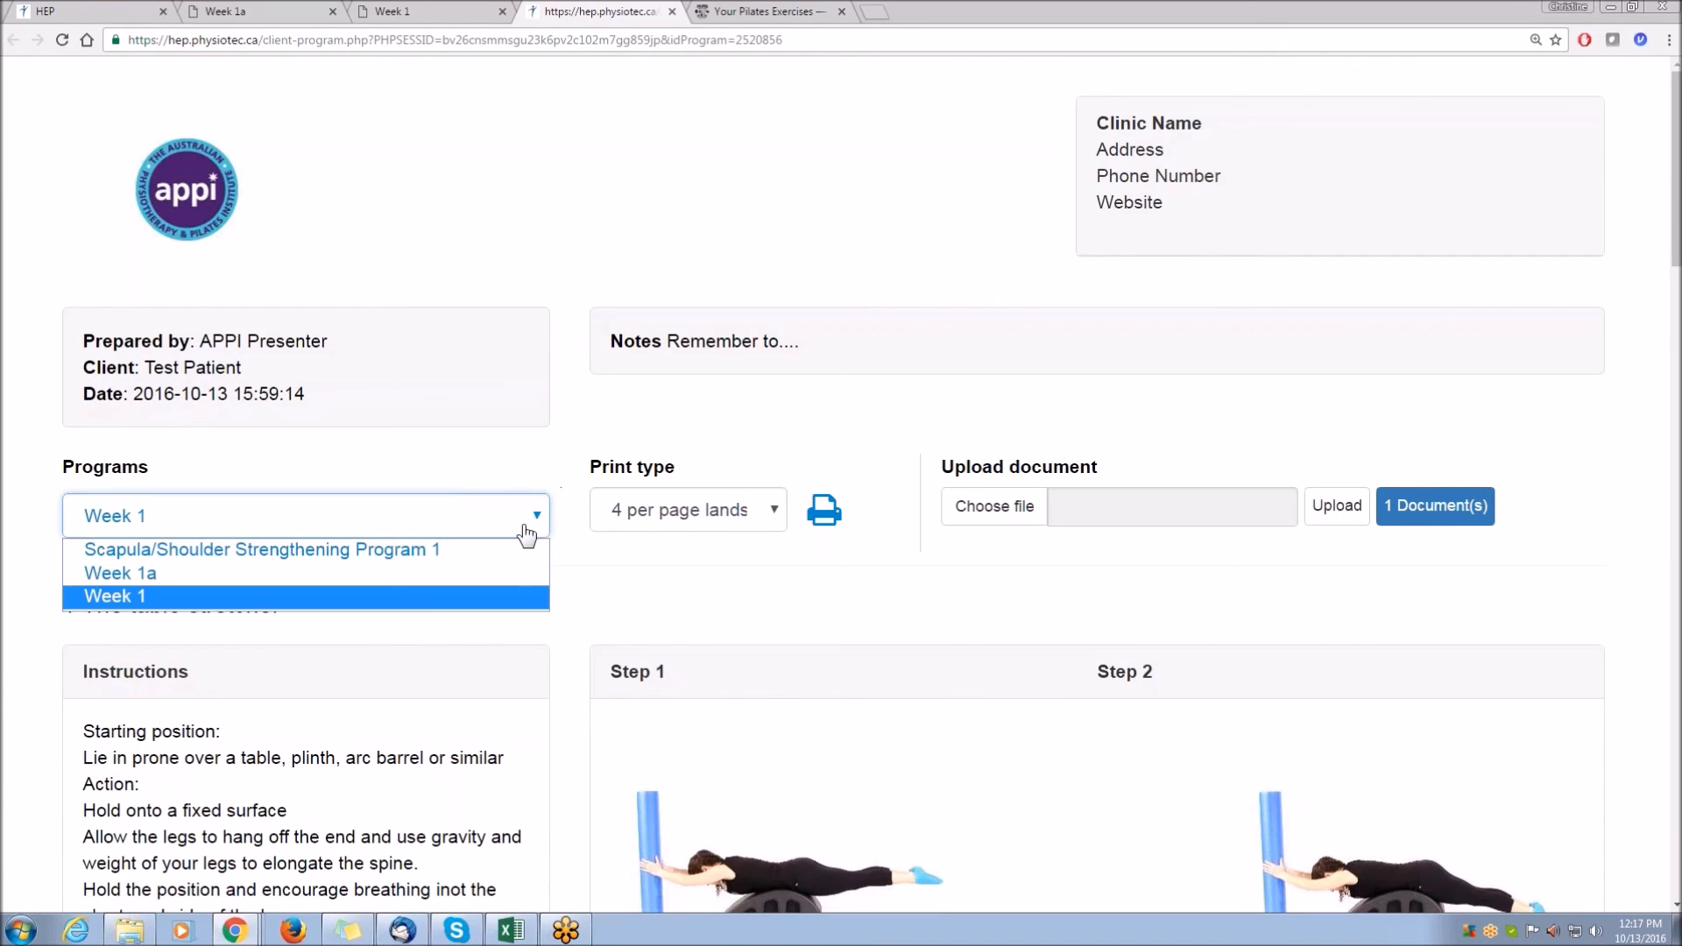
pyautogui.click(419, 550)
pyautogui.scroll(-7, 550, 579)
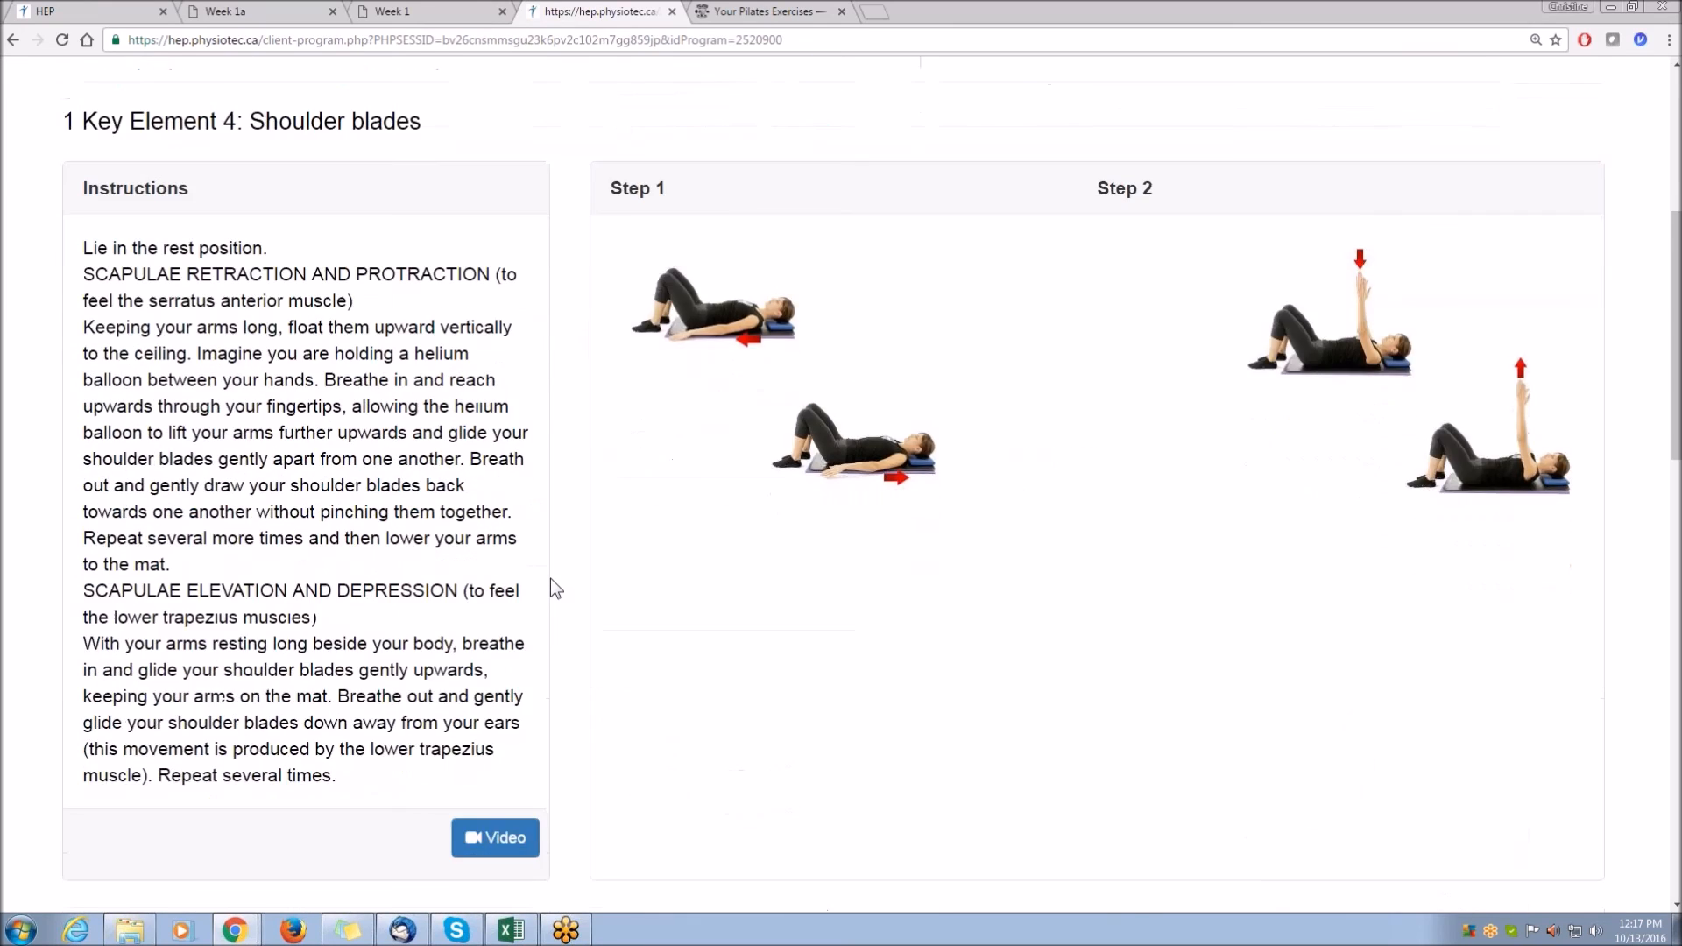
# Play the video for Key Element 4: Shoulder blades and adjust the page zoom.
pyautogui.click(496, 704)
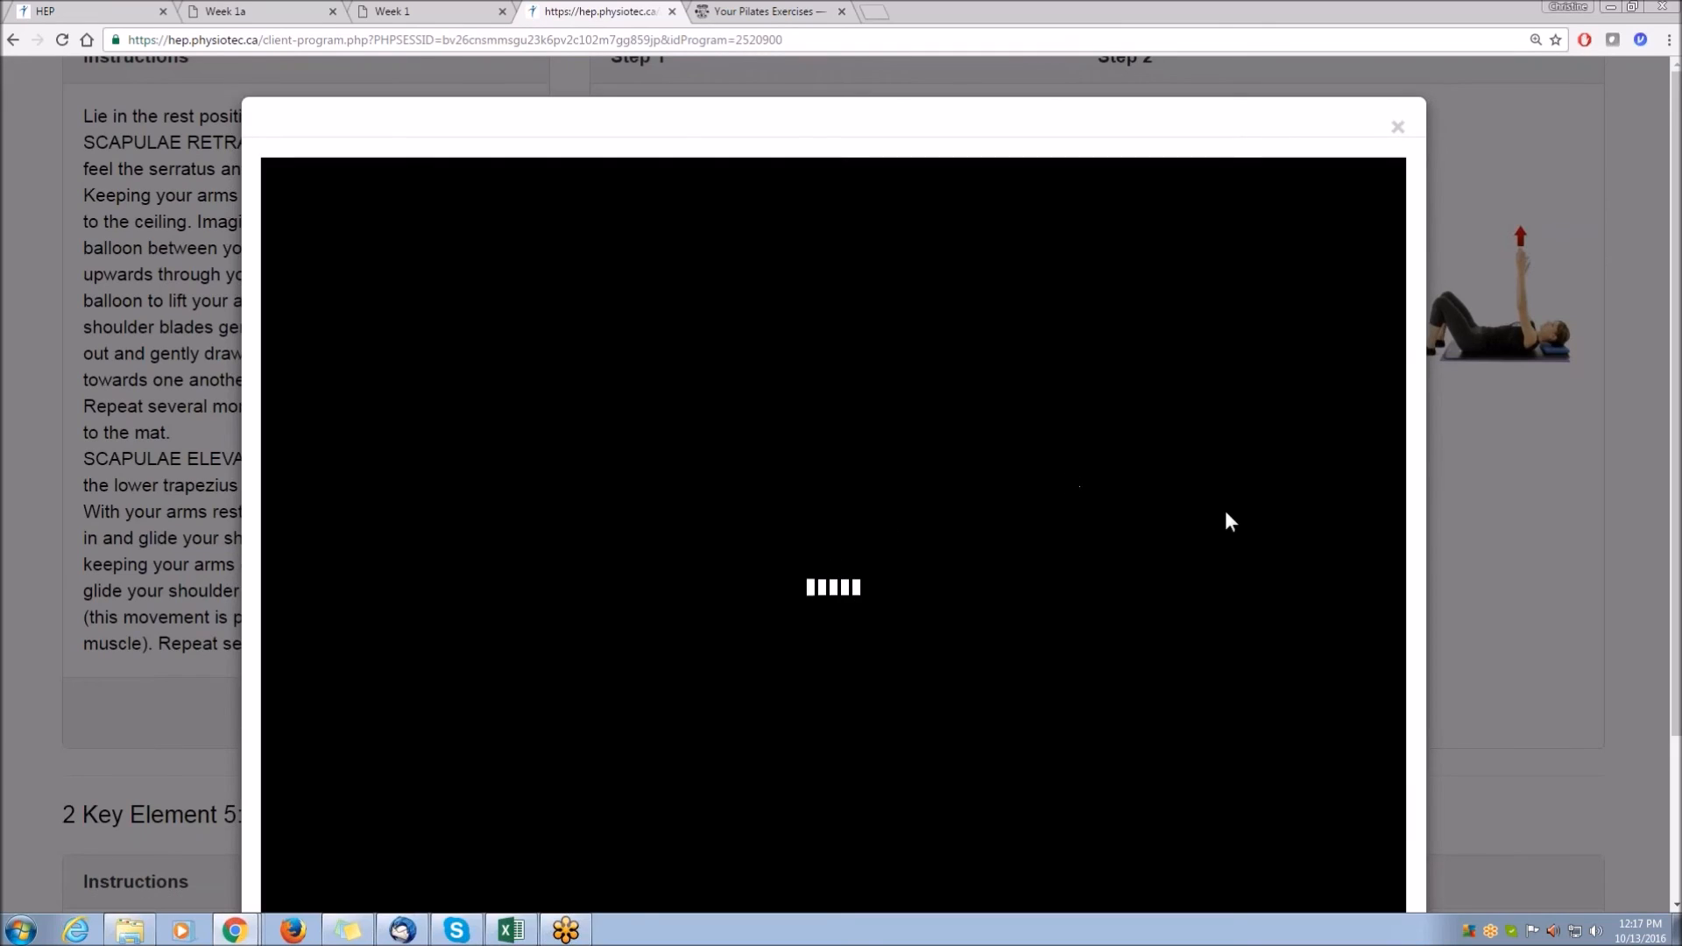
pyautogui.hotkey('ctrl', '+')
pyautogui.hotkey('ctrl', '-')
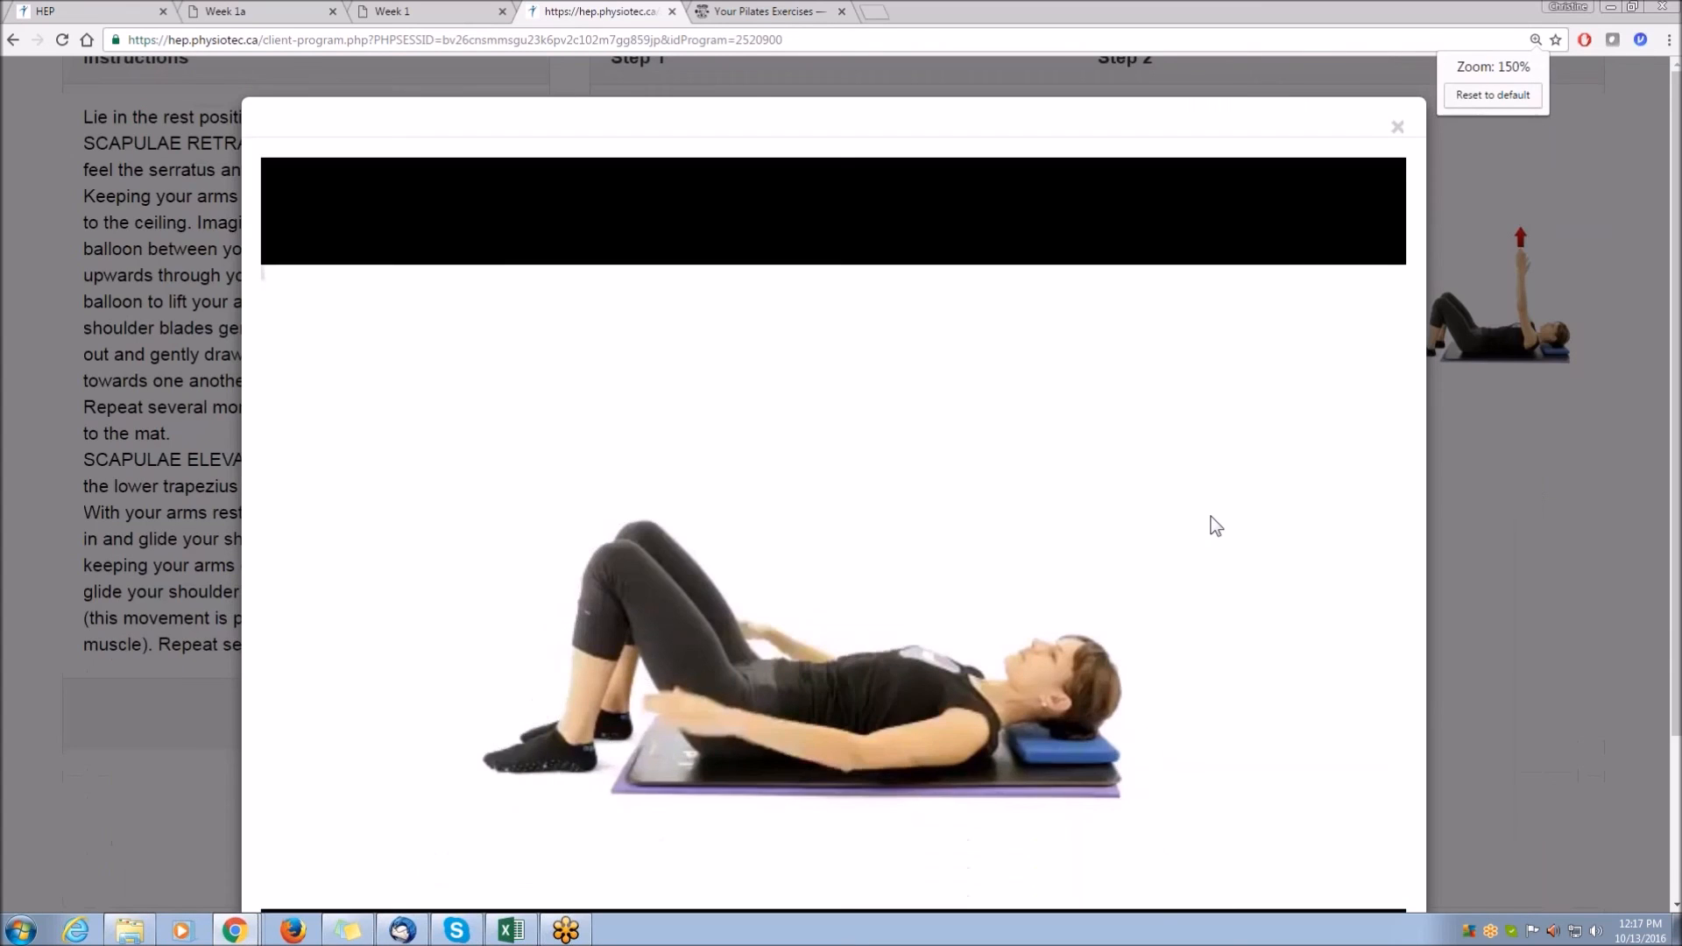
pyautogui.hotkey('ctrl', '-')
pyautogui.click(374, 830)
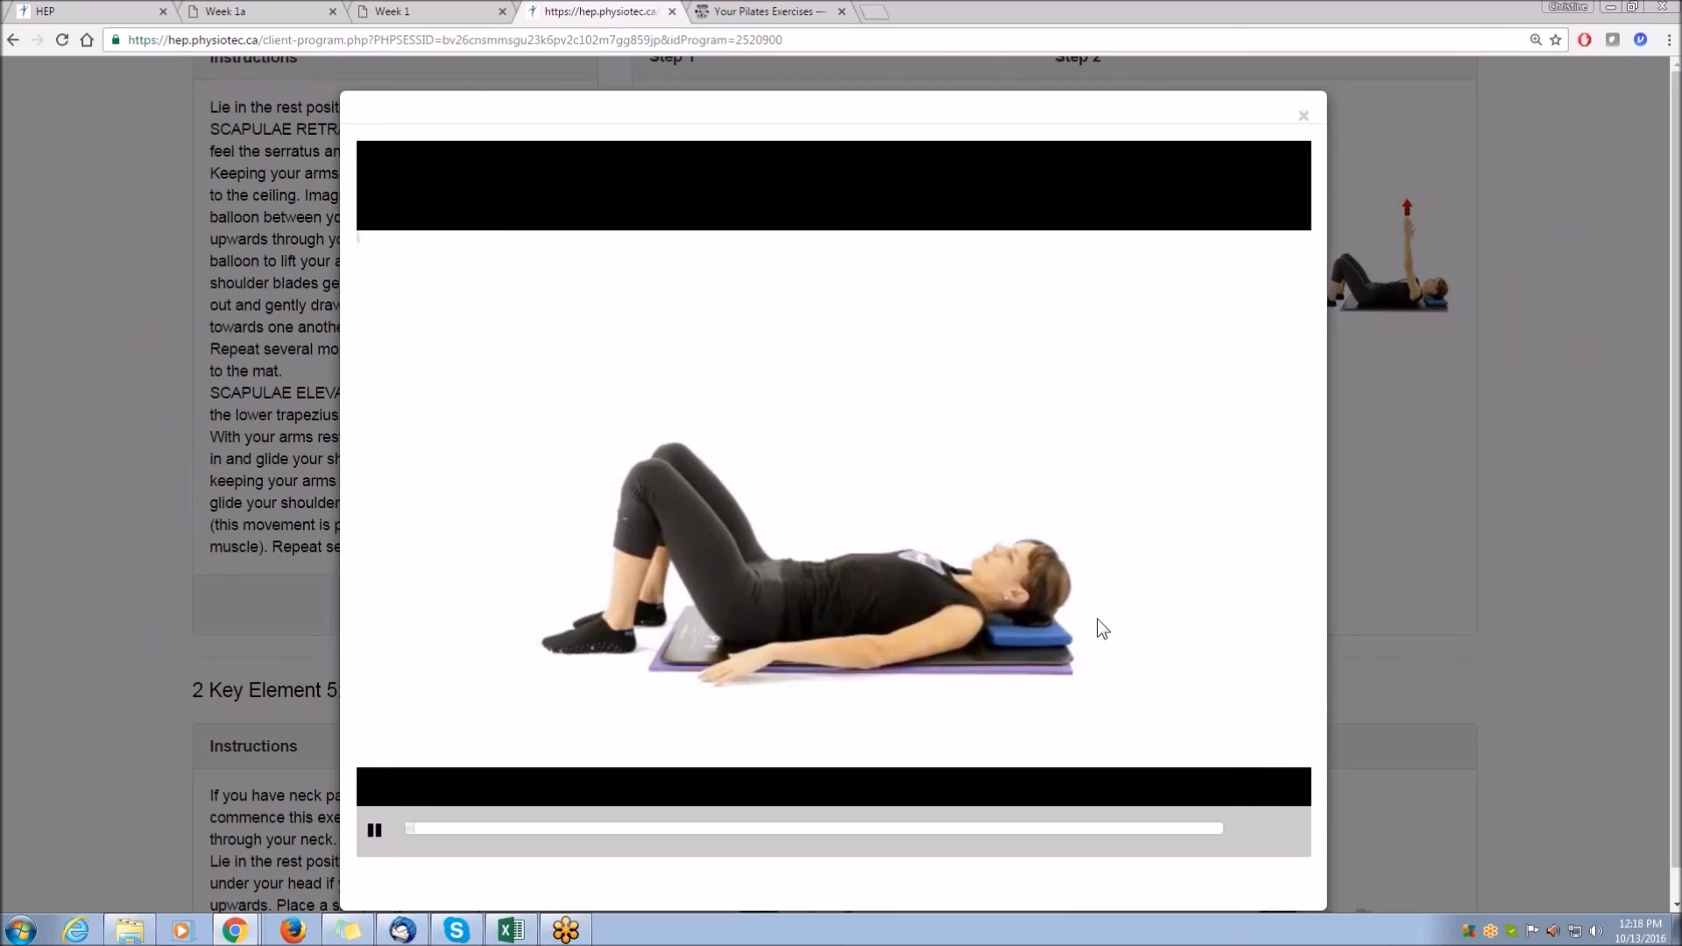
# Detach the client view into its own window, shrink it to preview a smaller screen, then maximize it again.
pyautogui.moveTo(646, 13); pyautogui.dragTo(619, 103)
pyautogui.click(1634, 7)
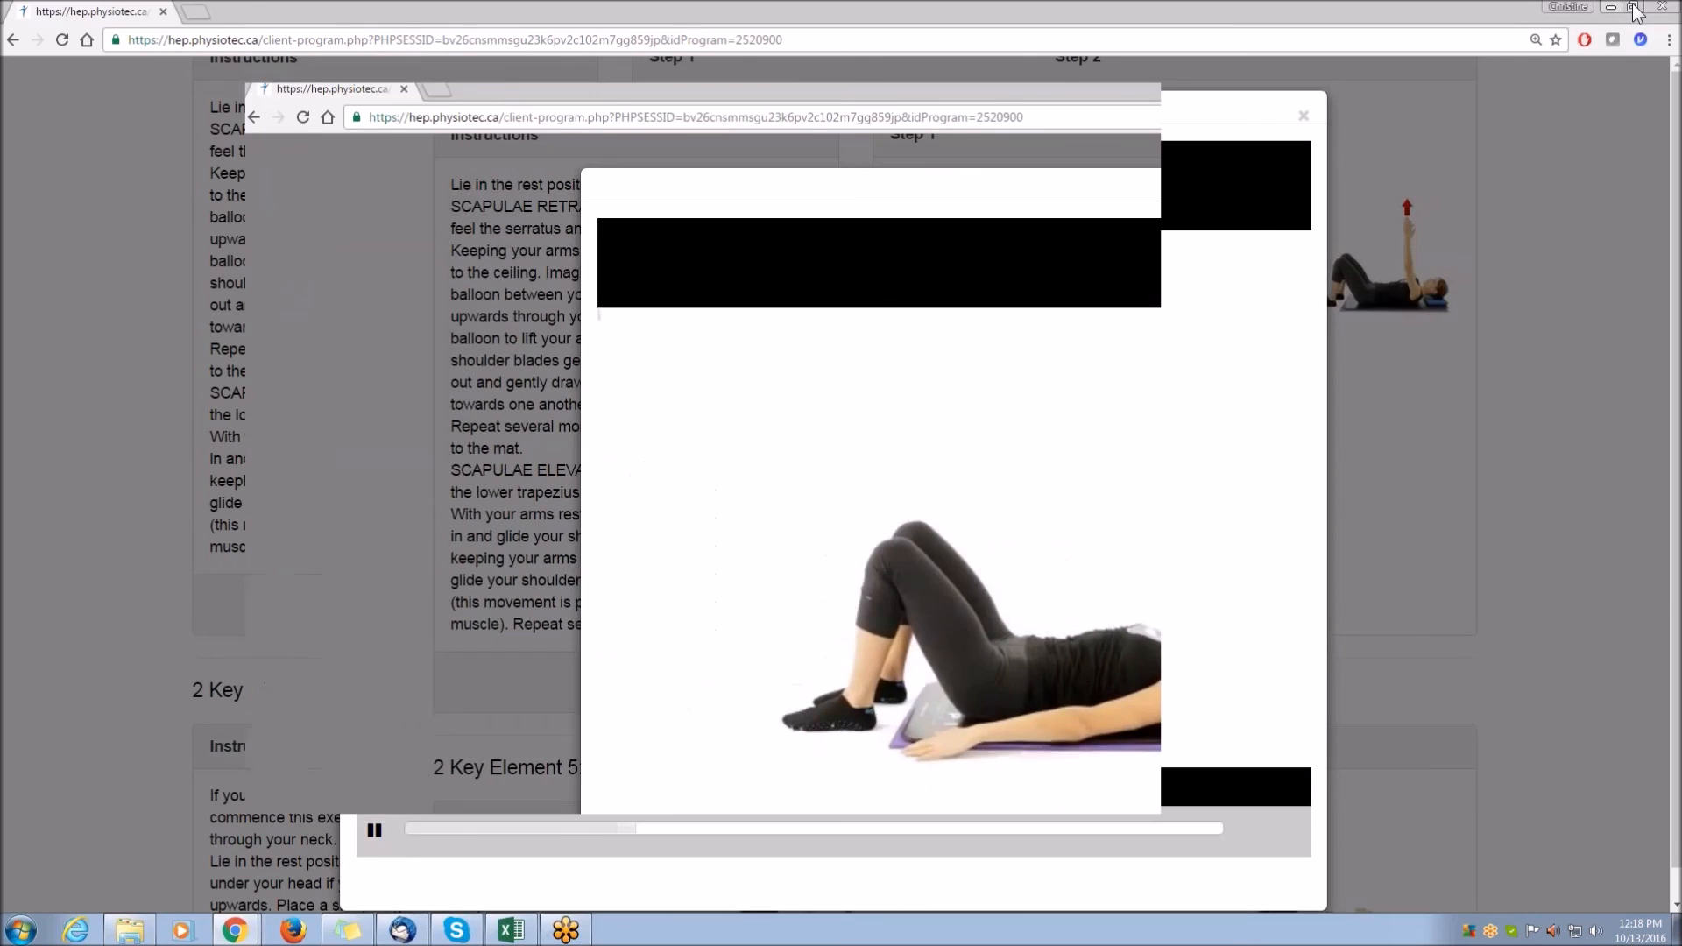
pyautogui.moveTo(1161, 397); pyautogui.dragTo(978, 399)
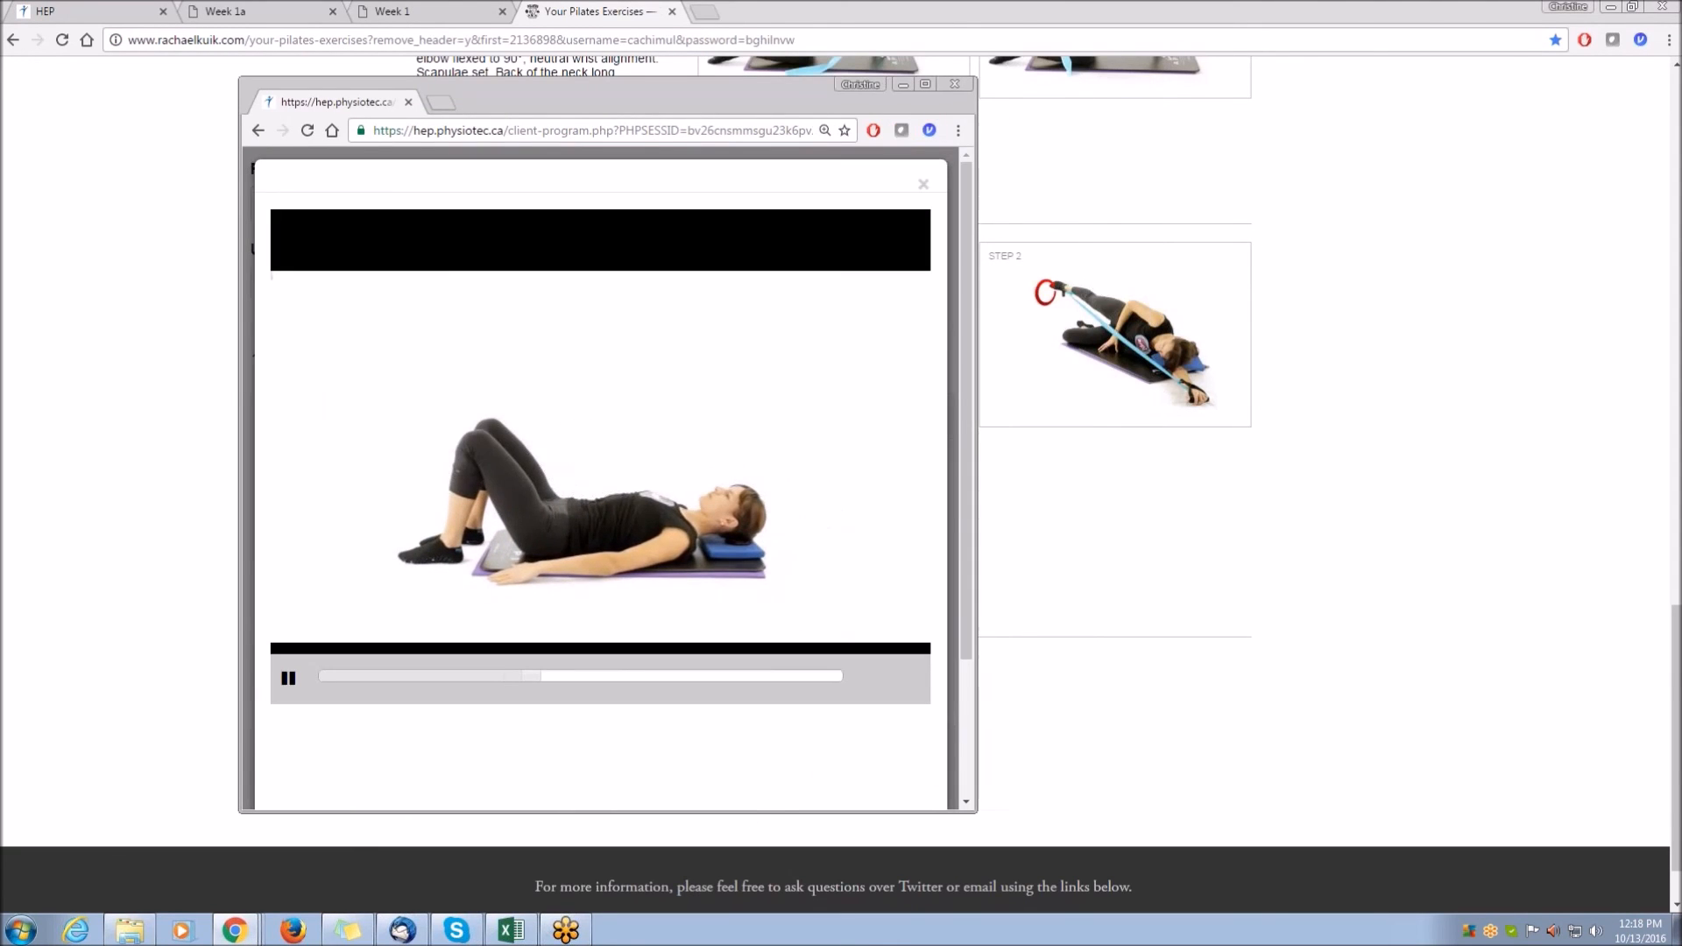
pyautogui.moveTo(762, 813); pyautogui.dragTo(732, 888)
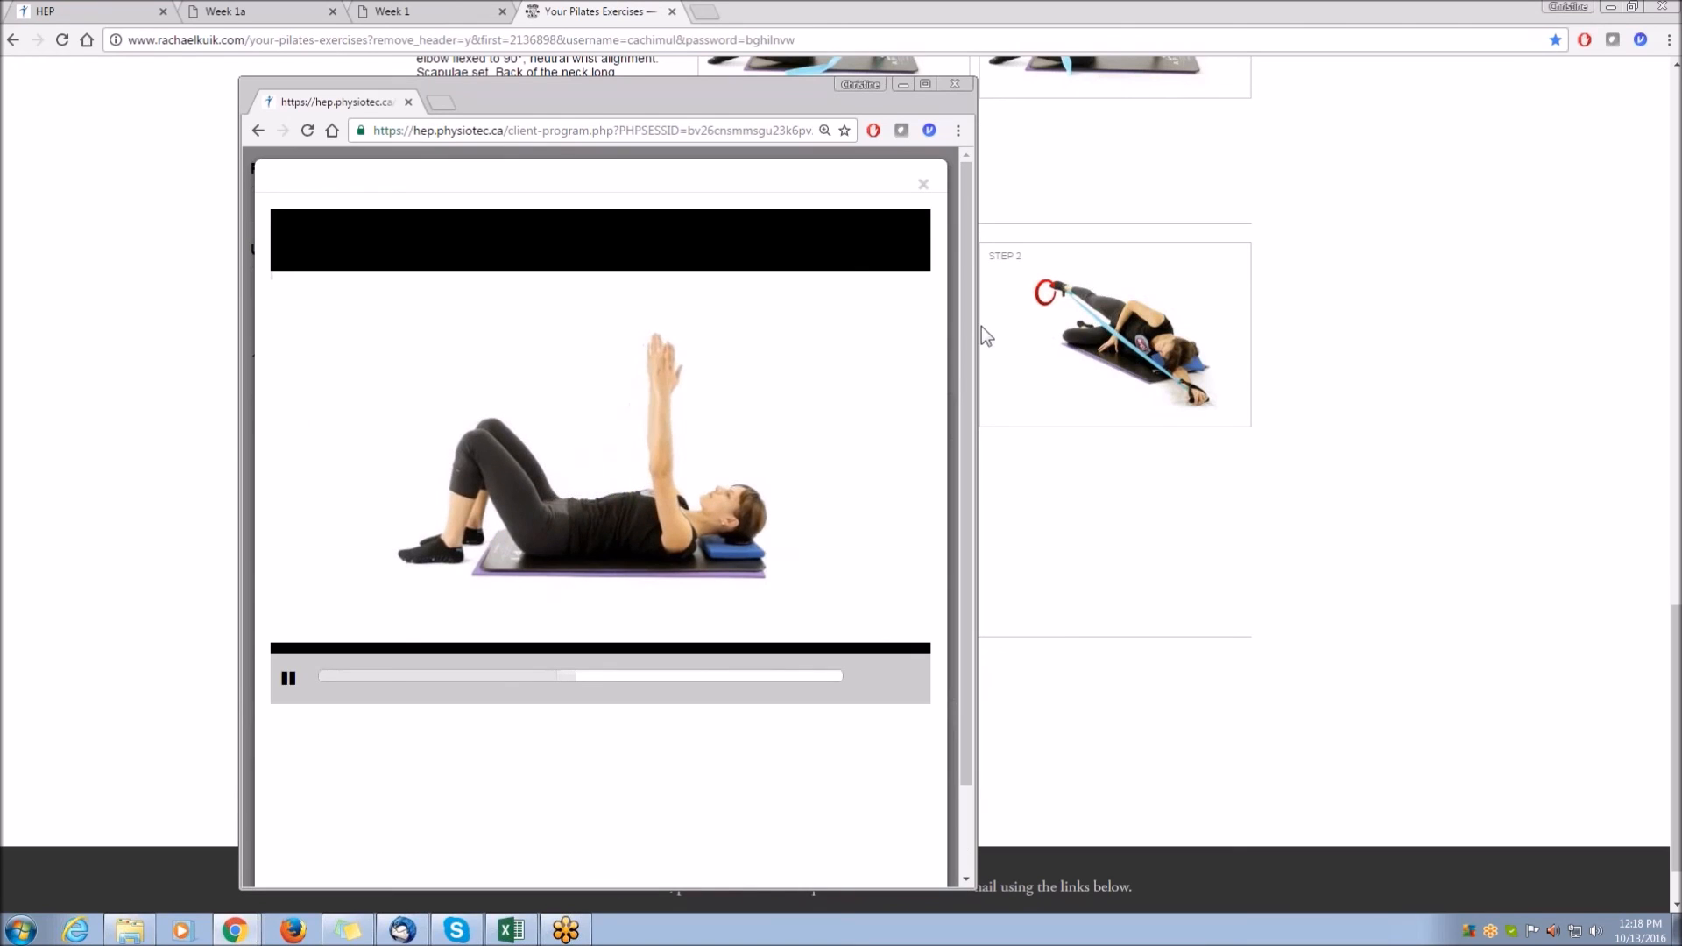
pyautogui.moveTo(978, 337); pyautogui.dragTo(752, 336)
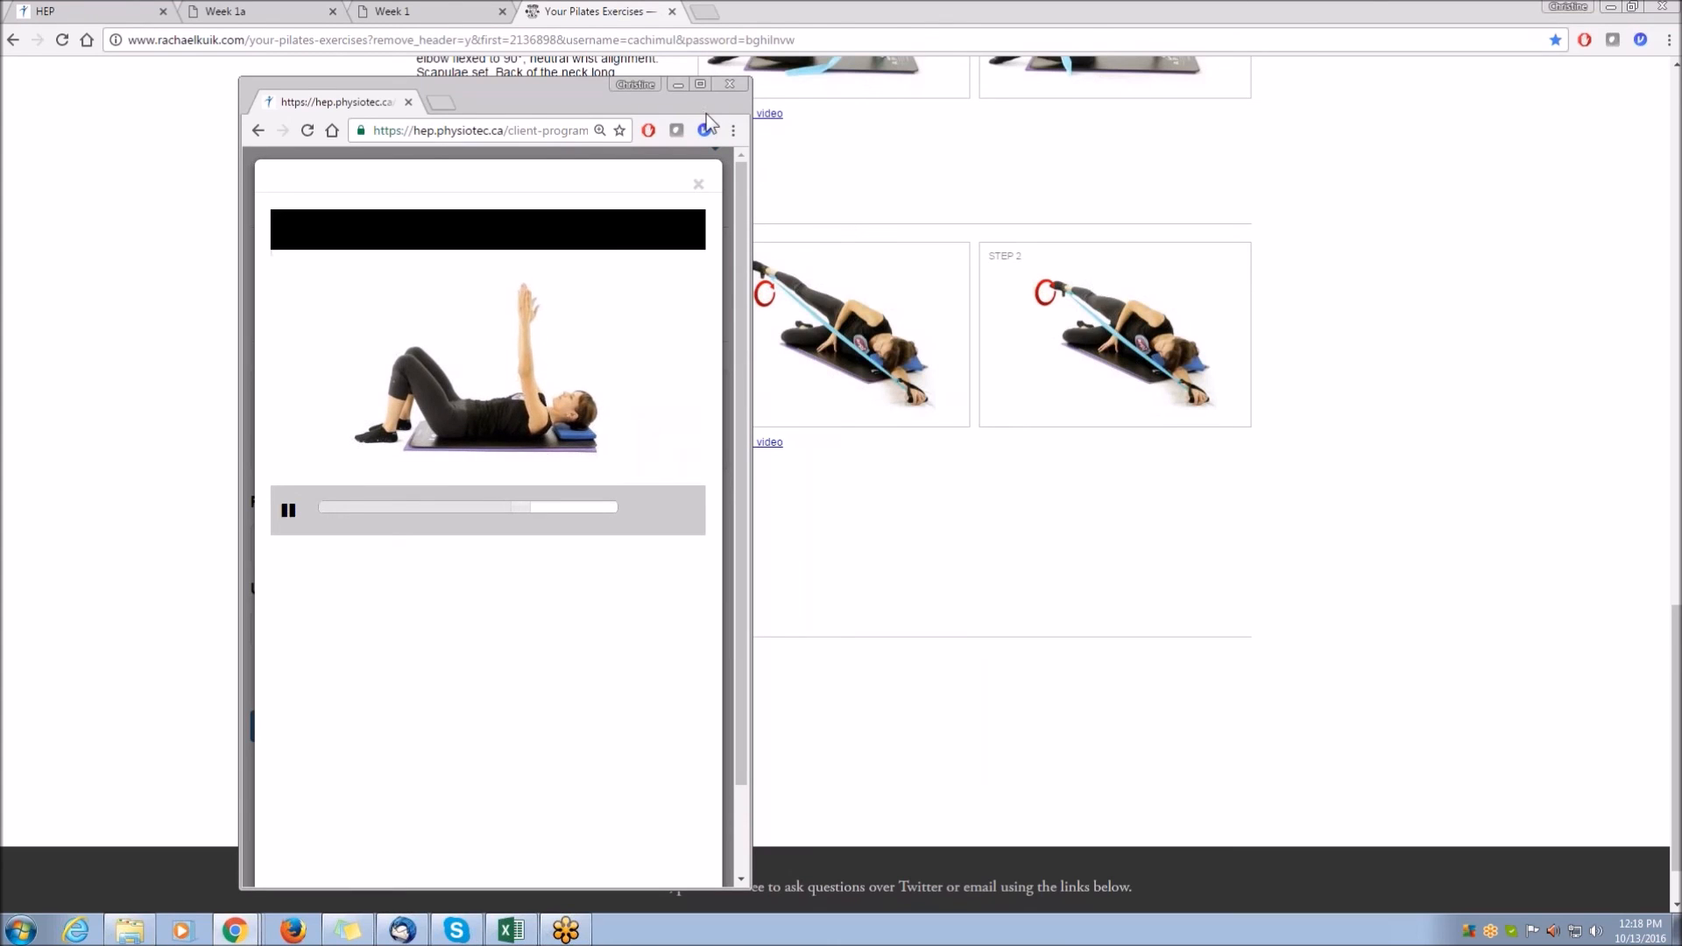
pyautogui.click(701, 84)
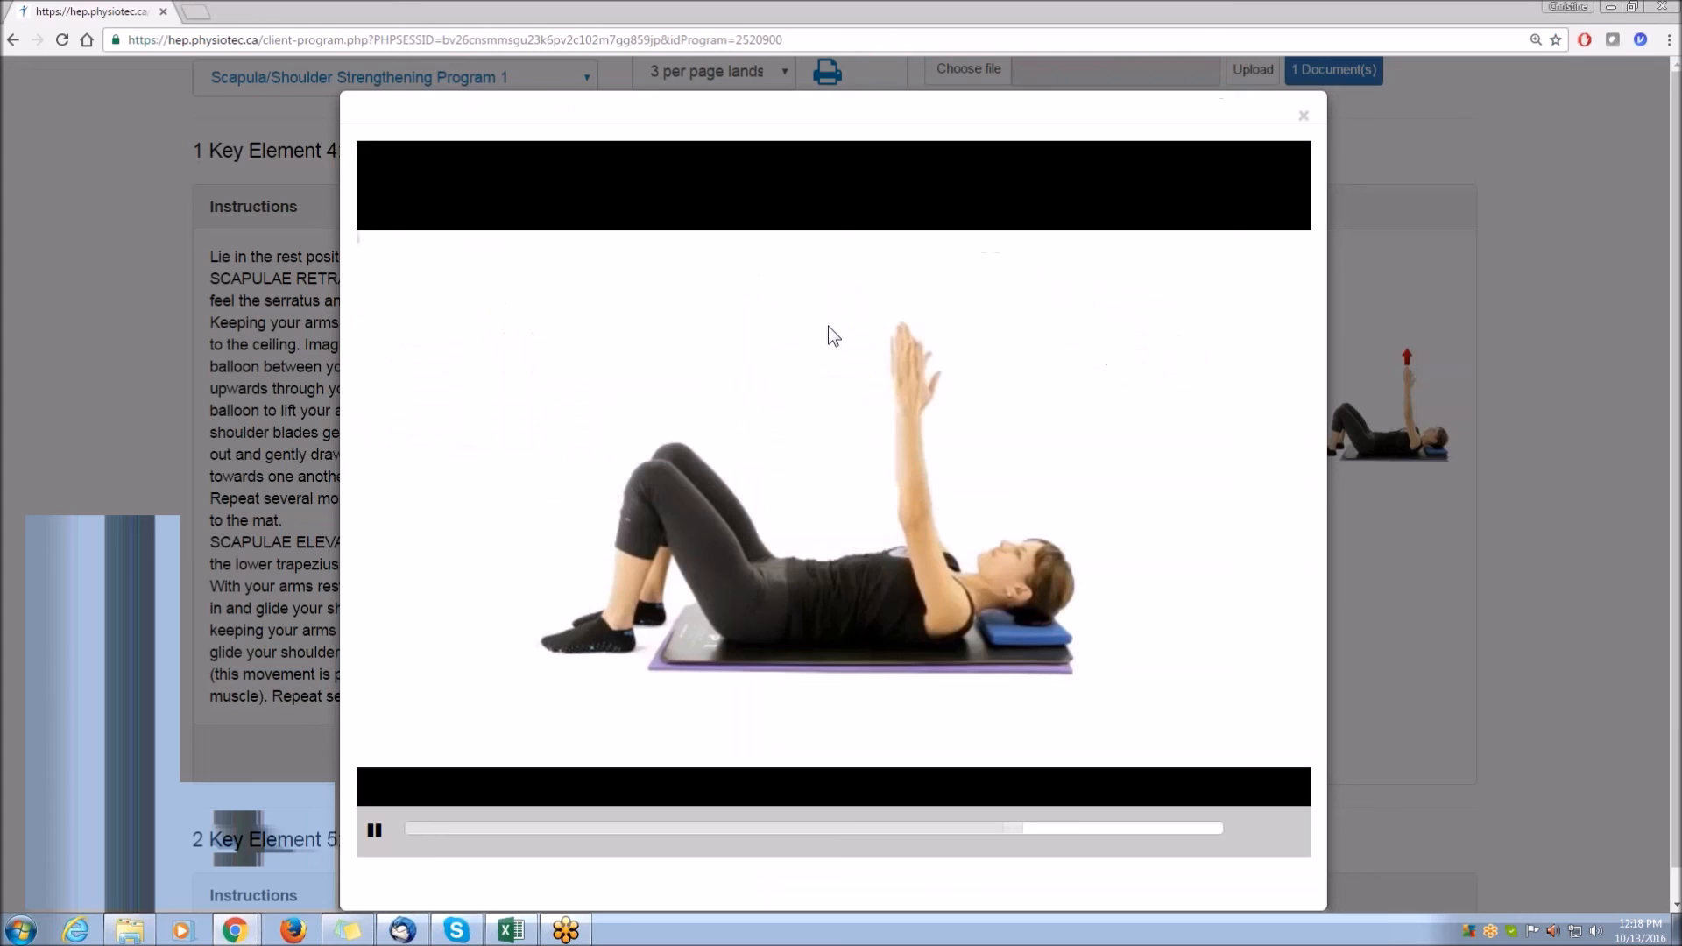
# Close the exercise video, scroll back to the top and close the client-view window.
pyautogui.click(1304, 123)
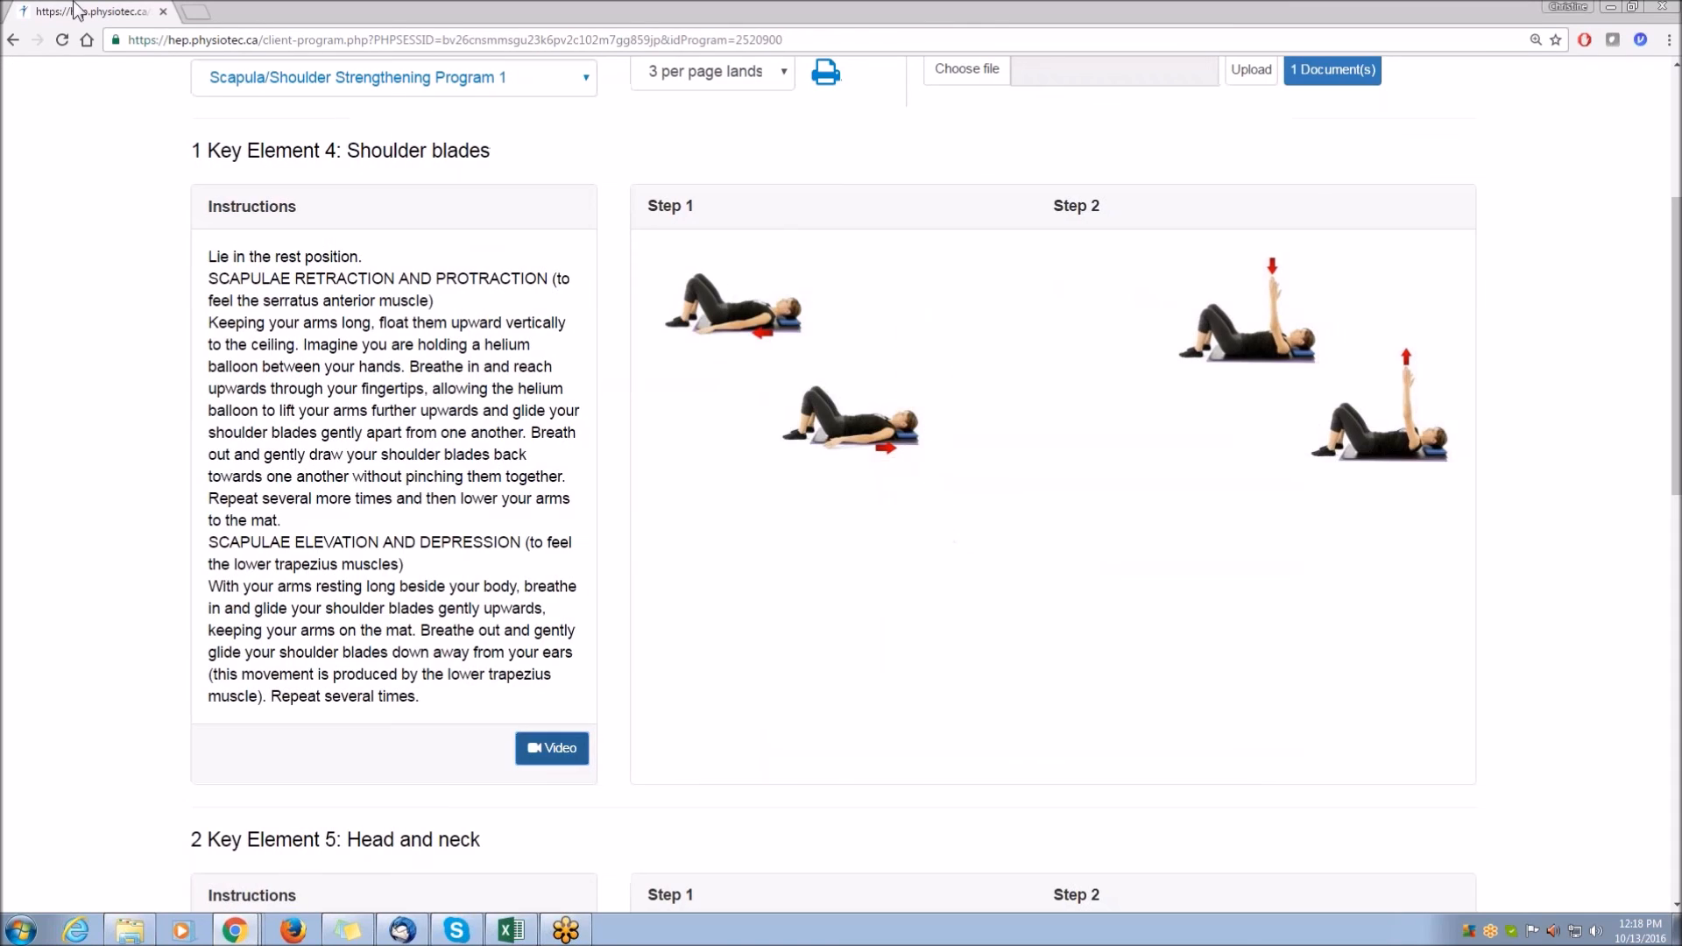
pyautogui.scroll(4, 102, 112)
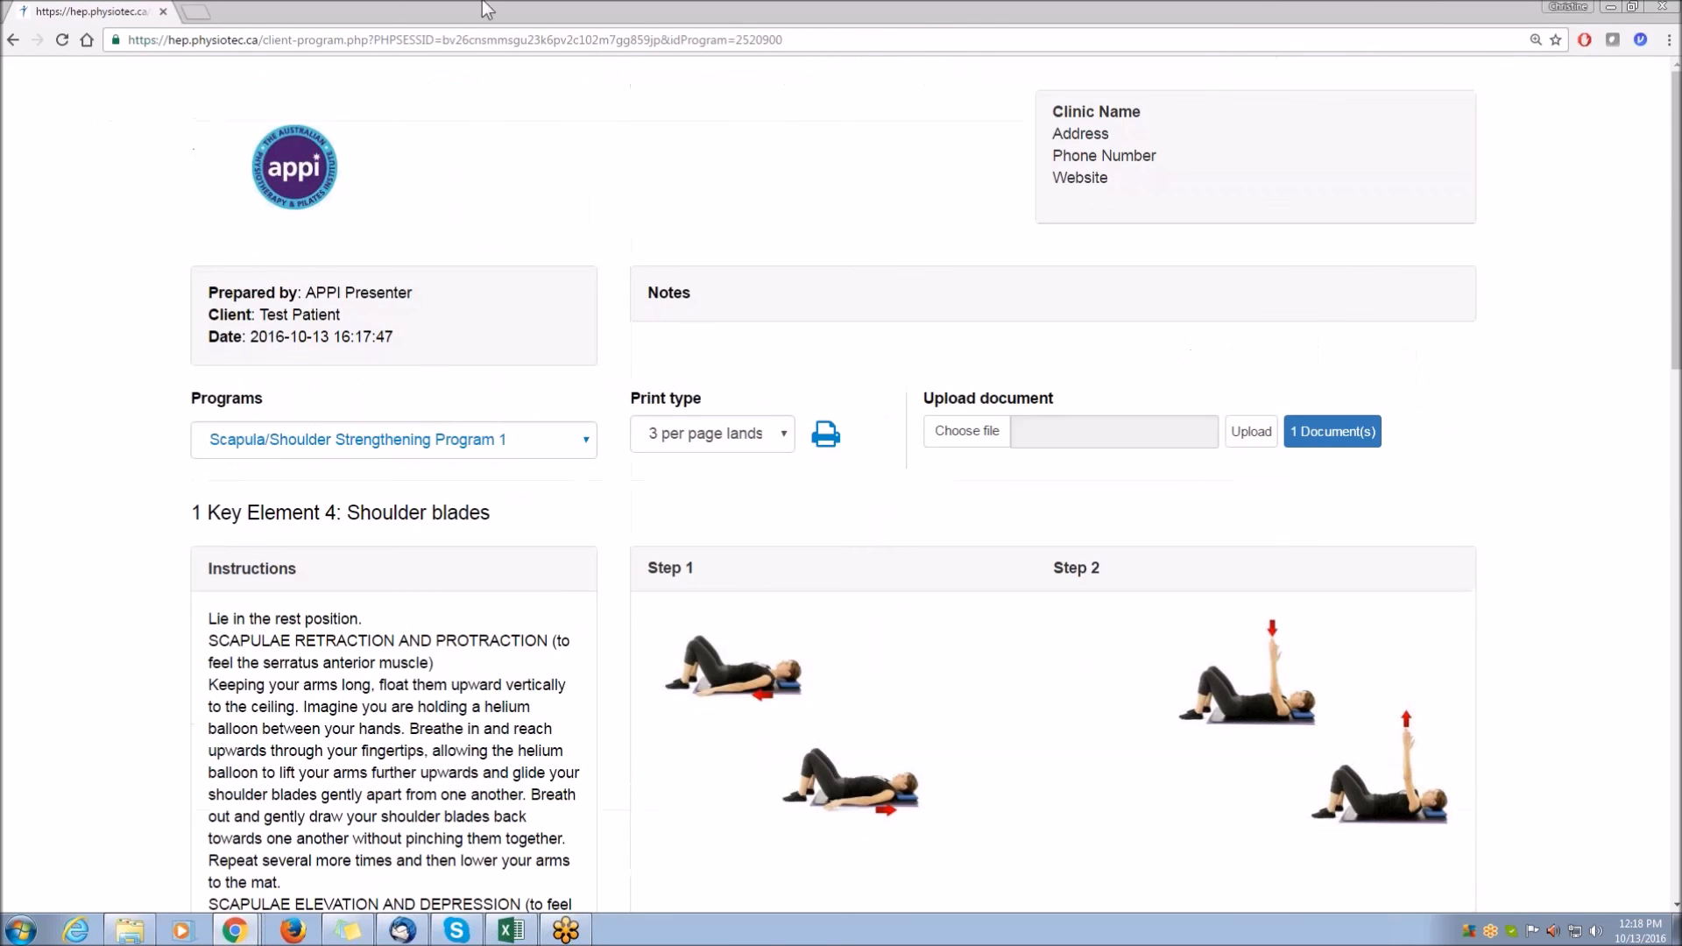
pyautogui.click(1661, 7)
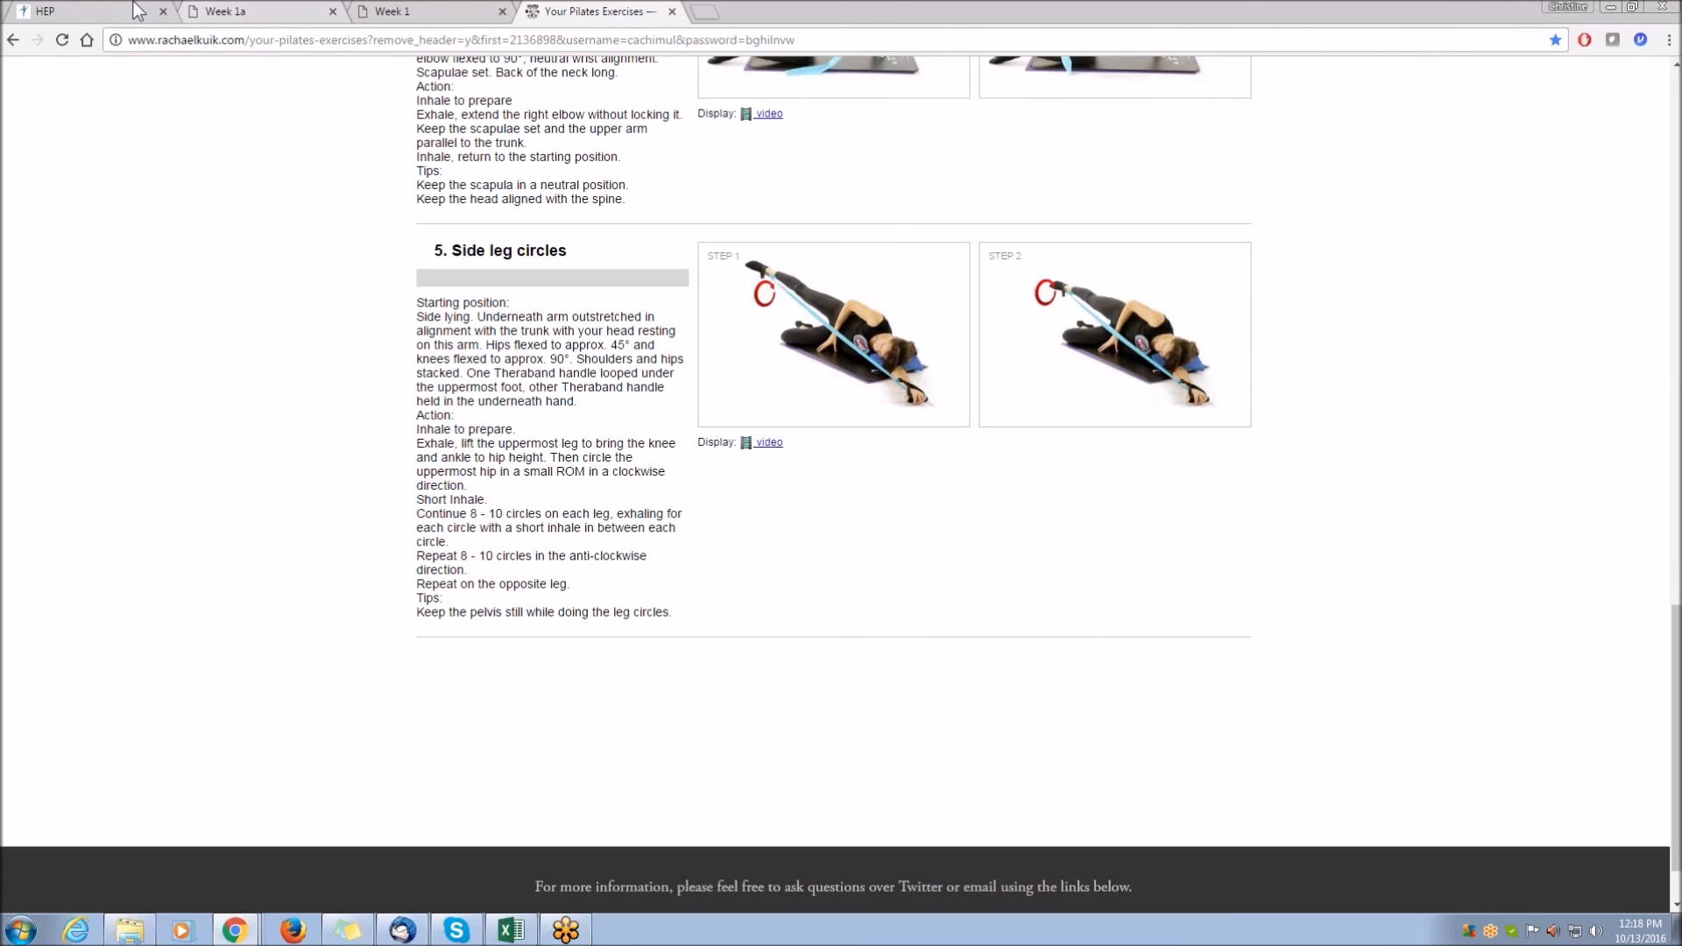
# Return to the program editor tab and exit the program.
pyautogui.click(103, 9)
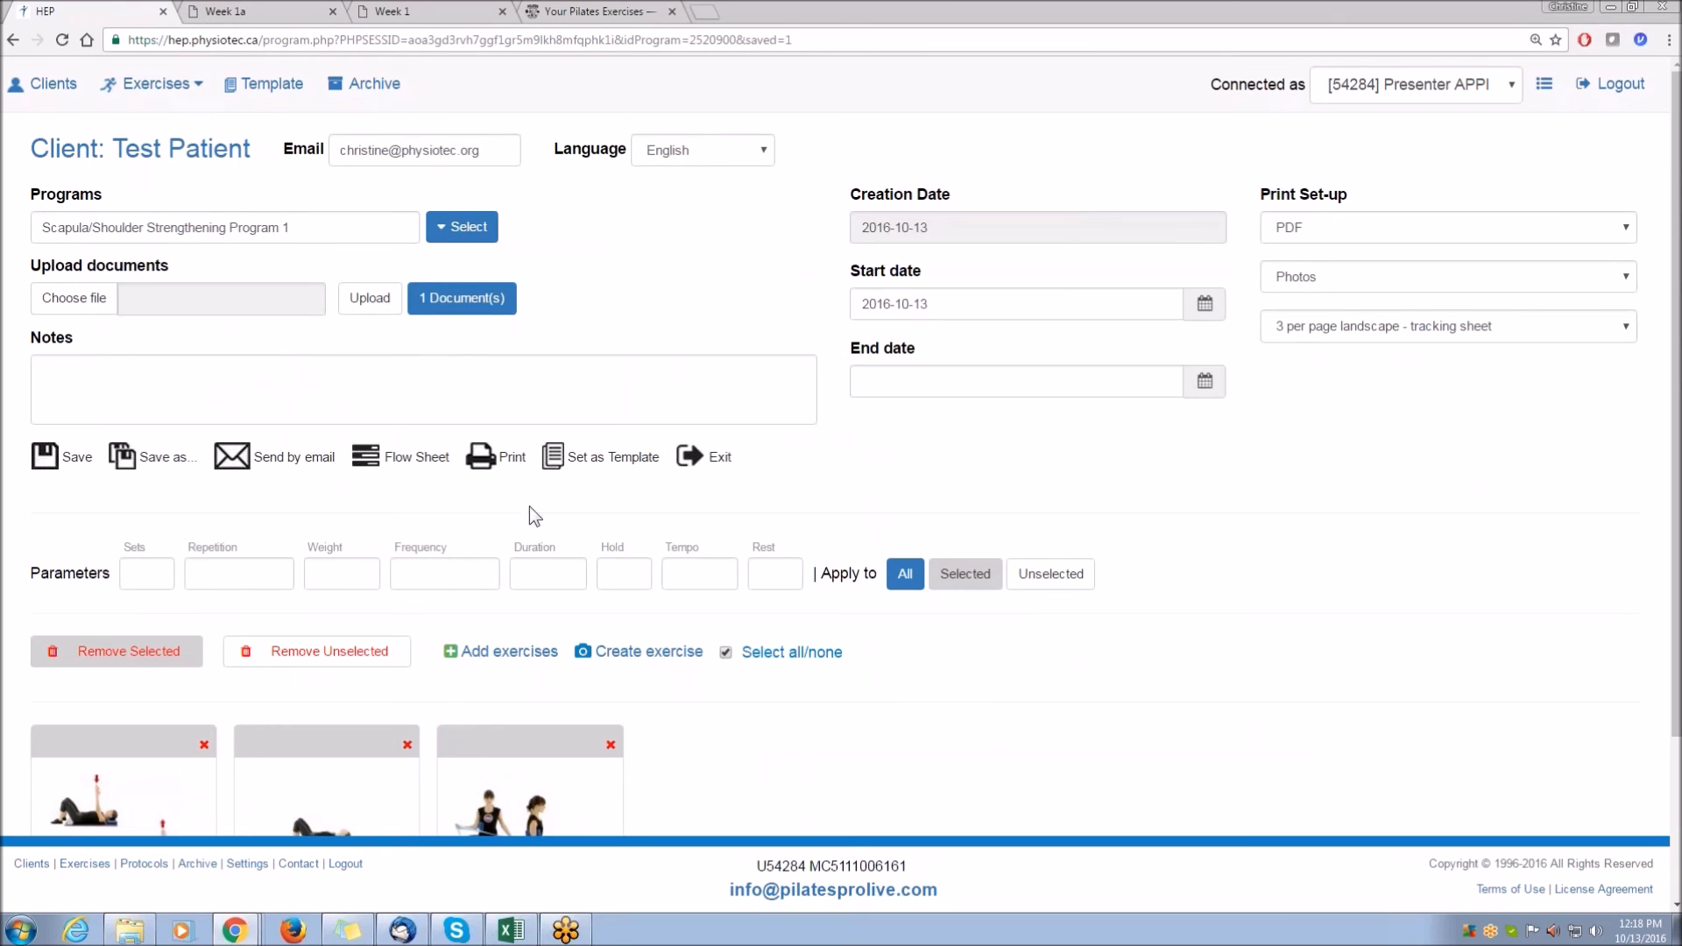
pyautogui.click(702, 467)
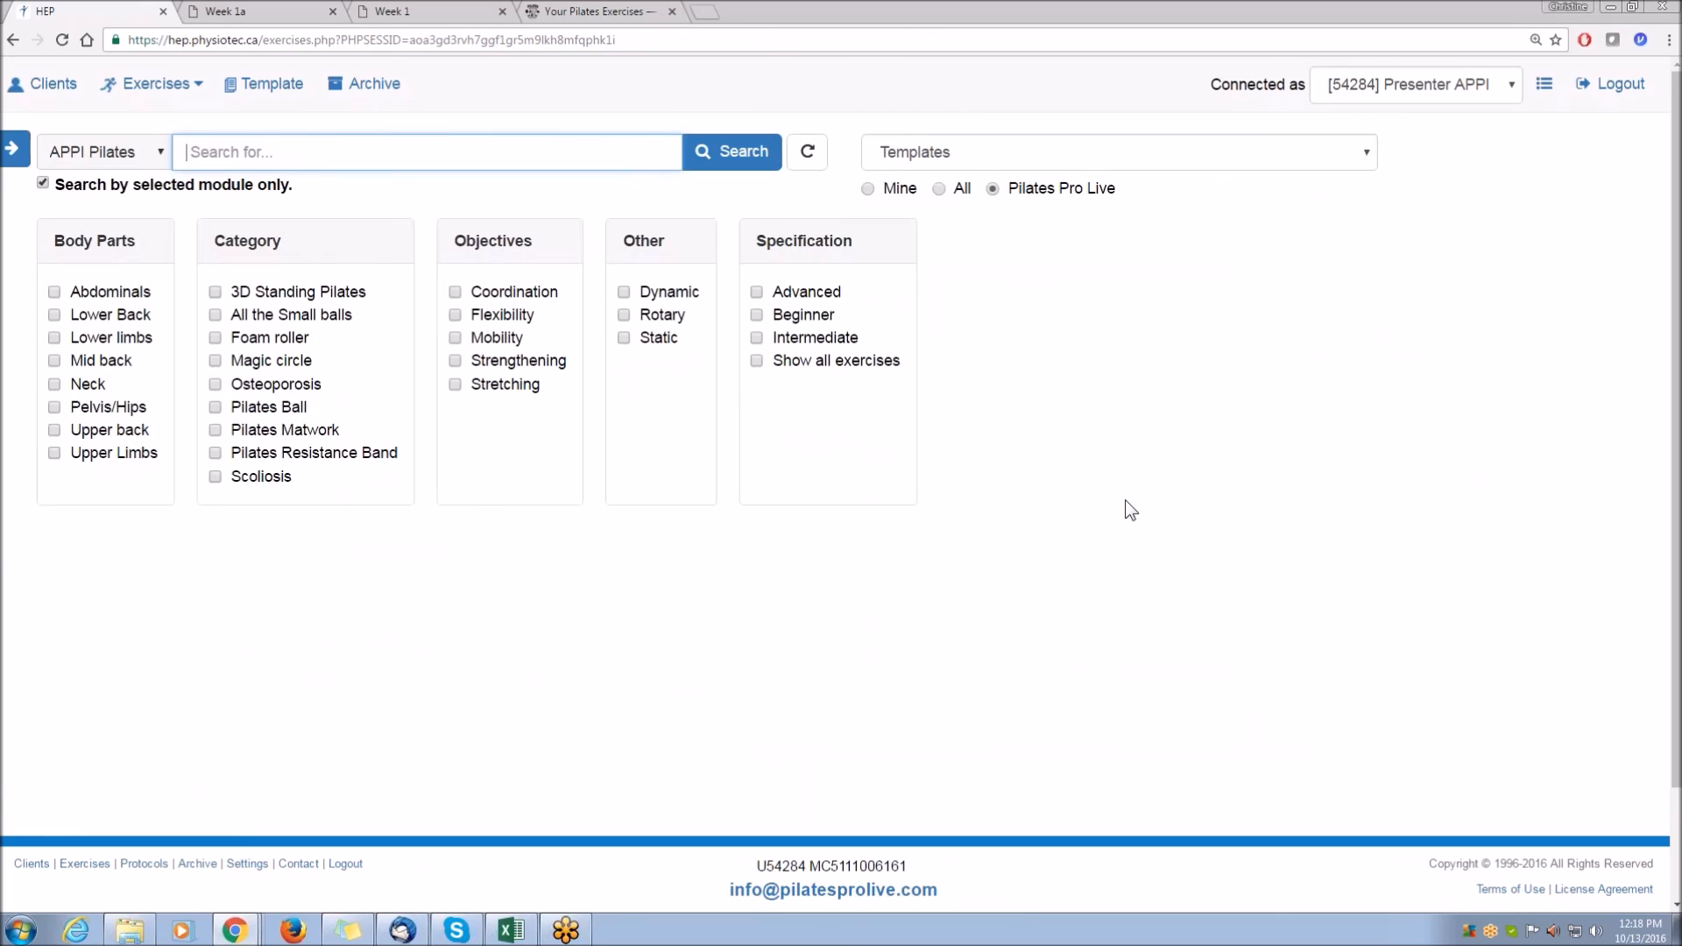